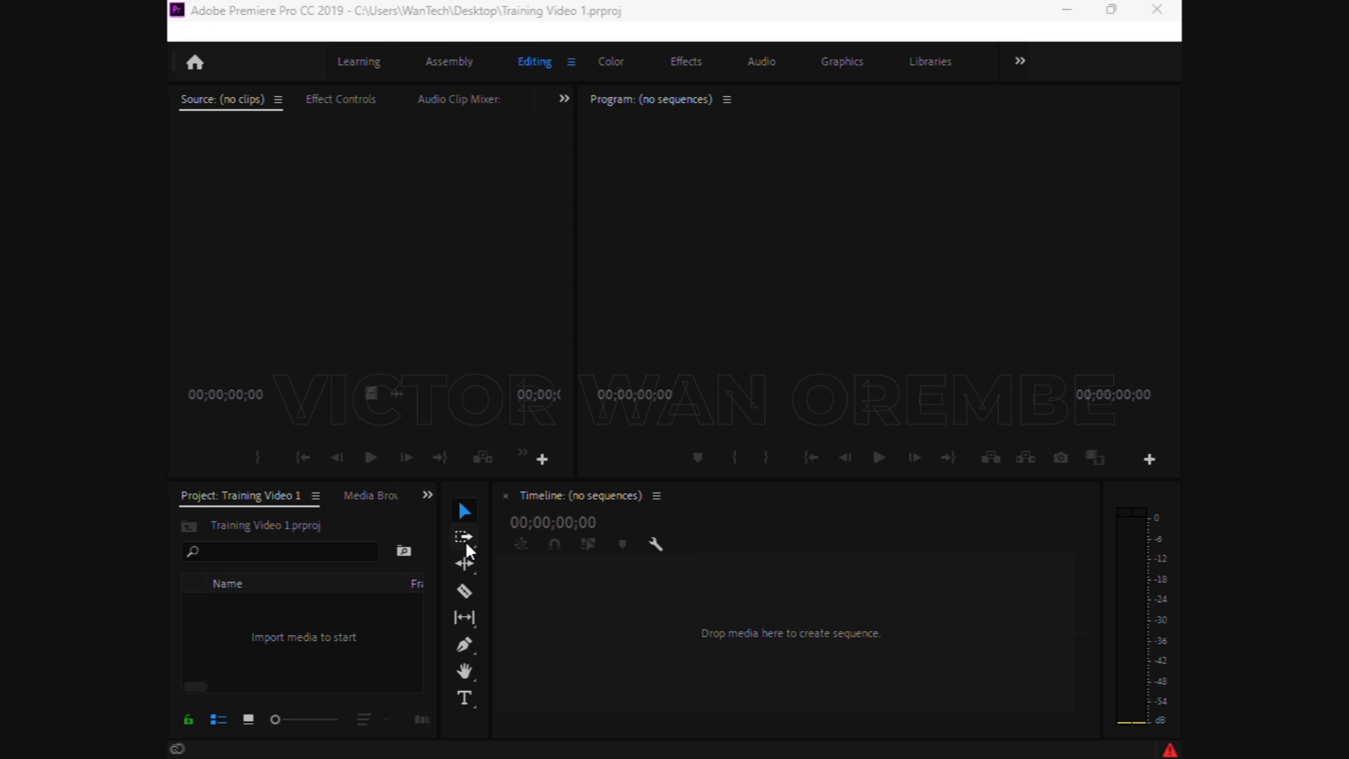
Activate the Track Select Forward tool
left_click(466, 541)
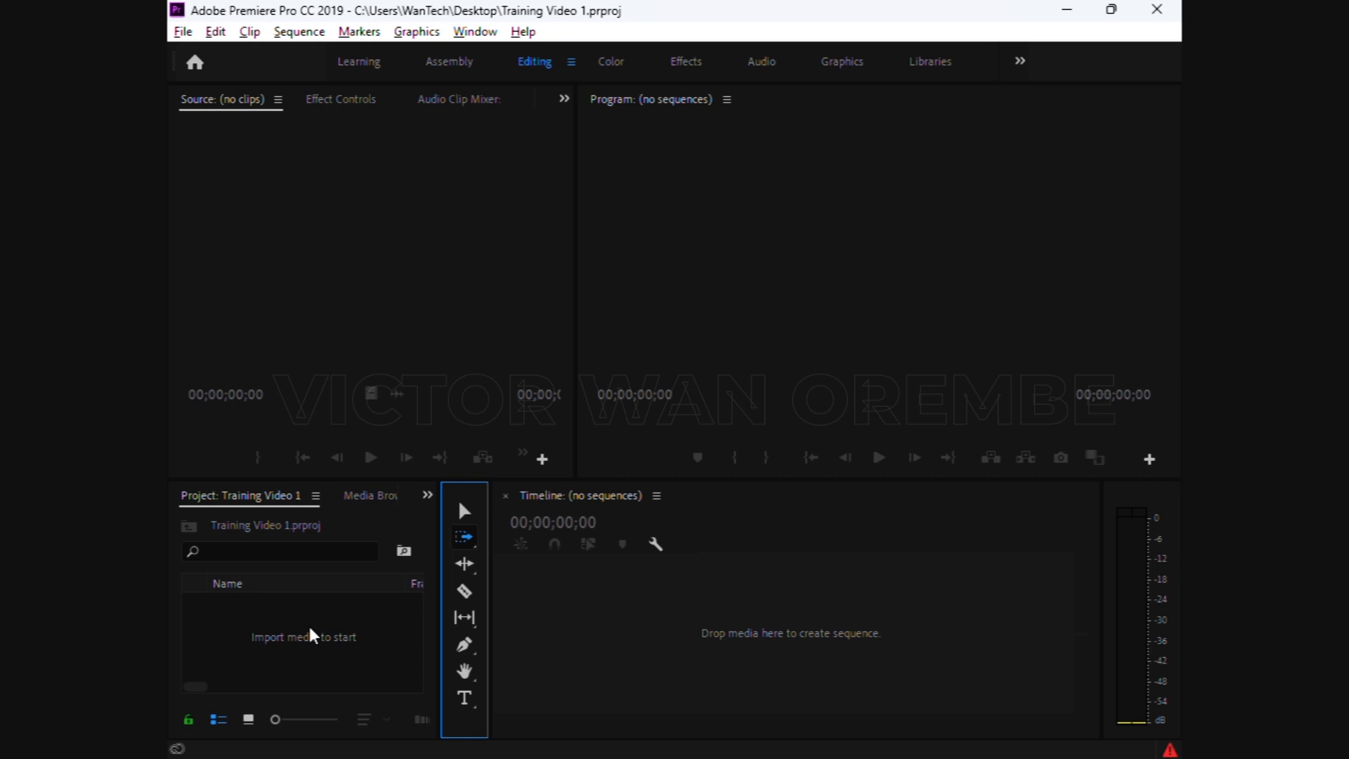
left_click(295, 33)
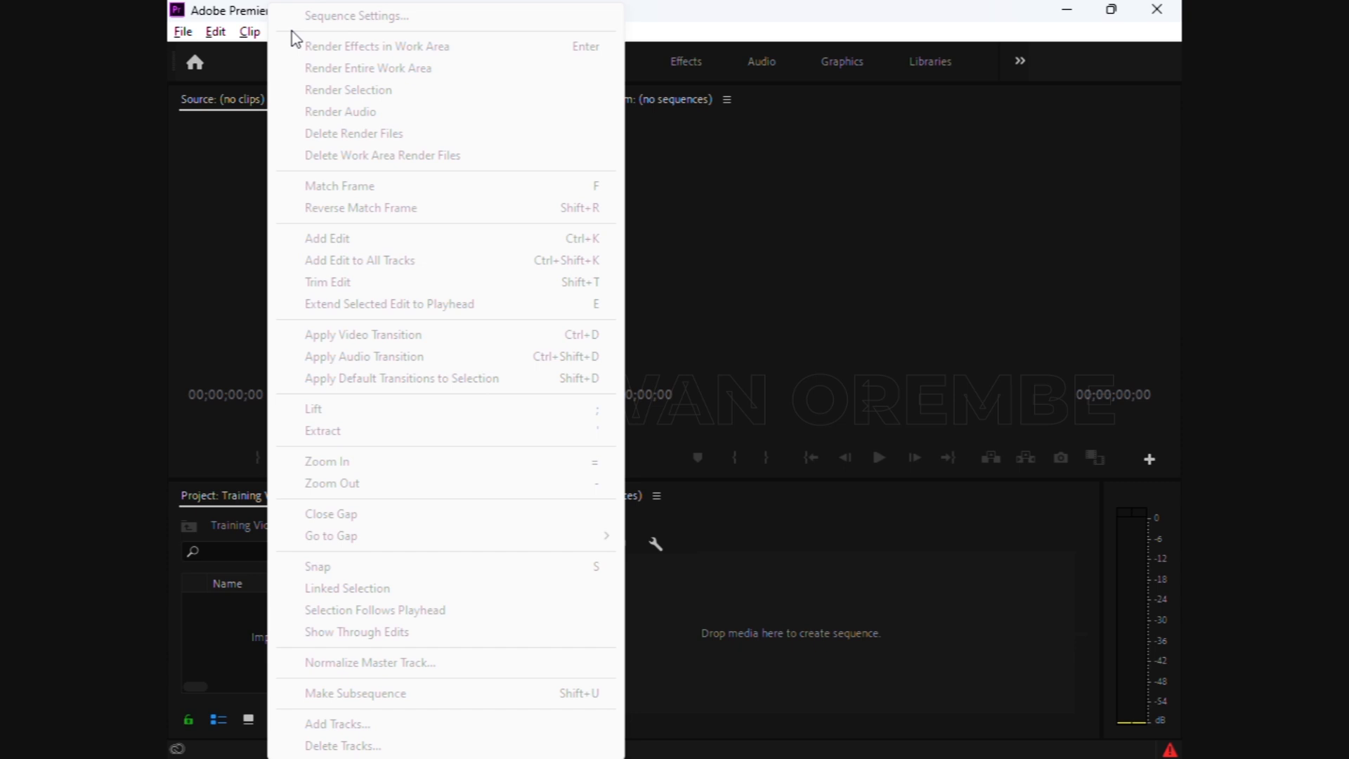
left_click(211, 653)
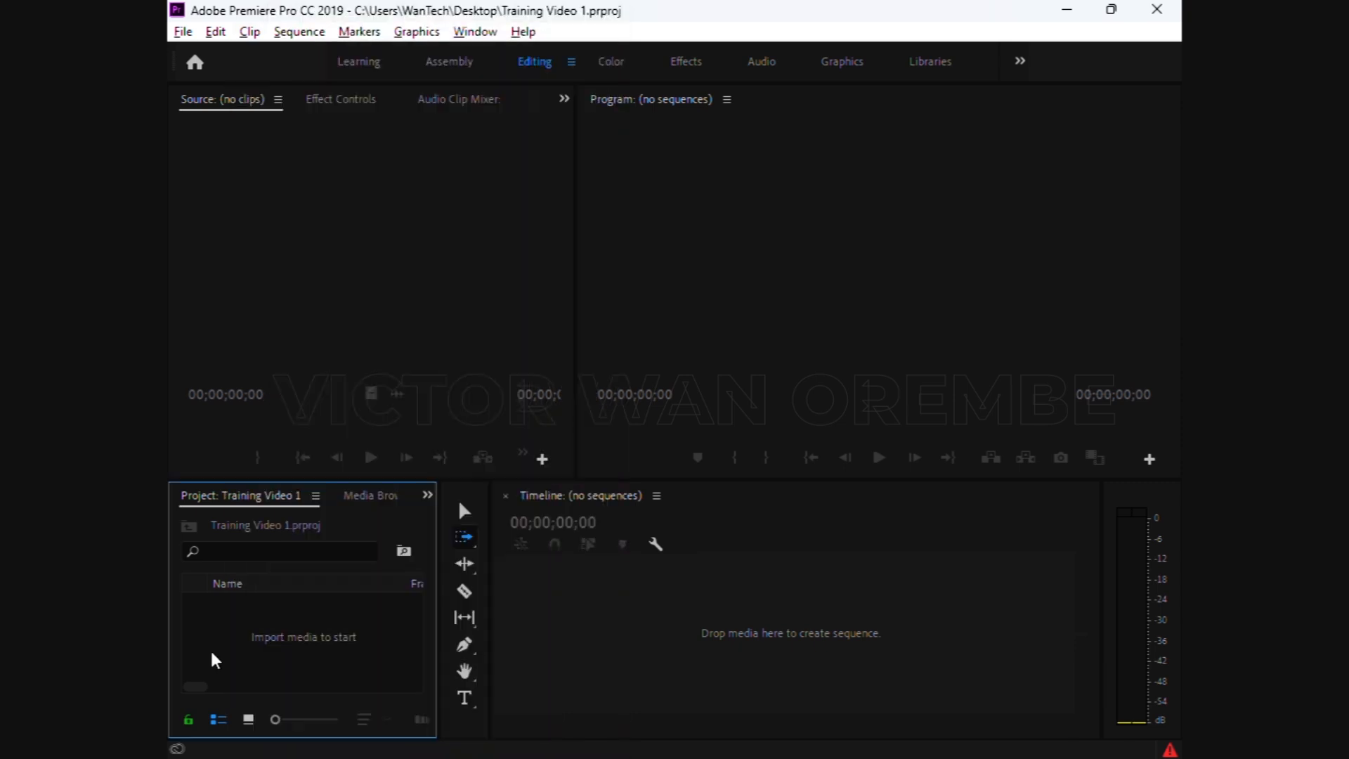
right_click(259, 643)
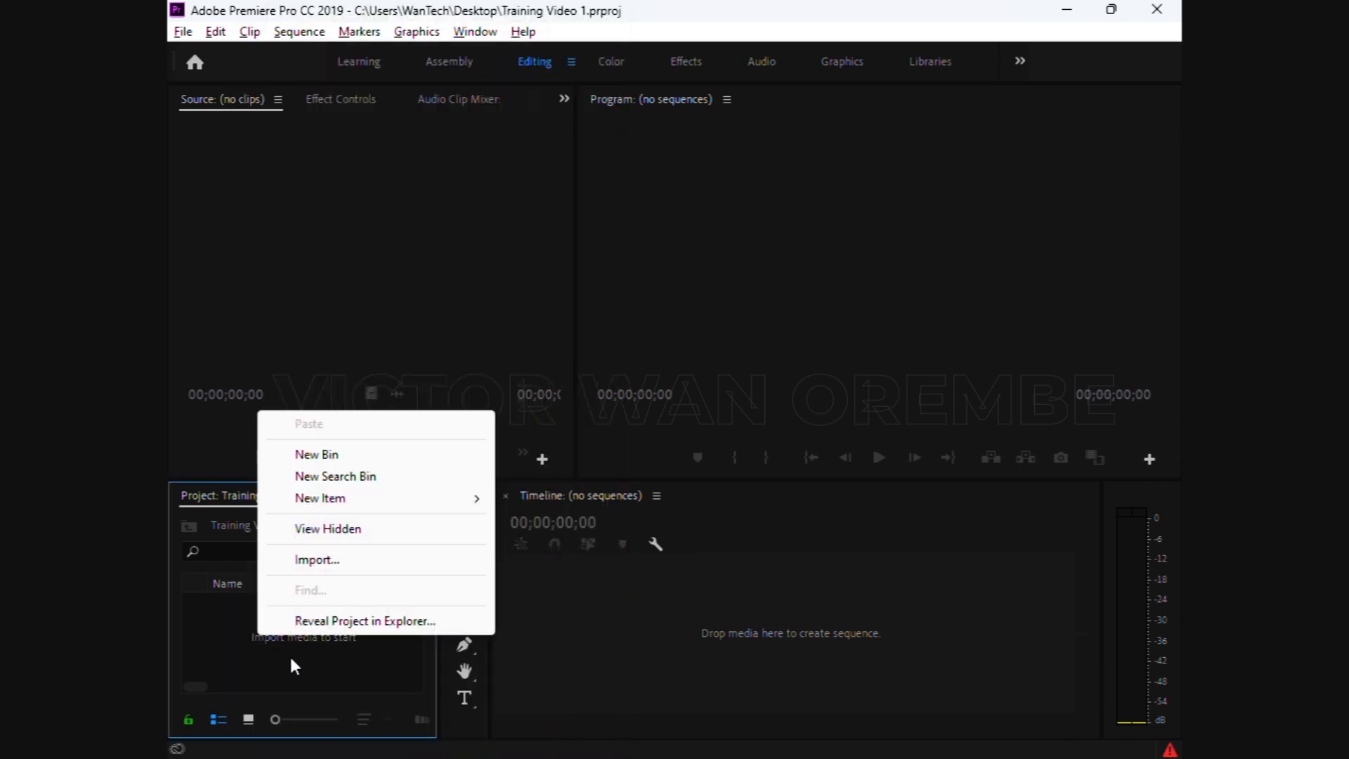
left_click(271, 661)
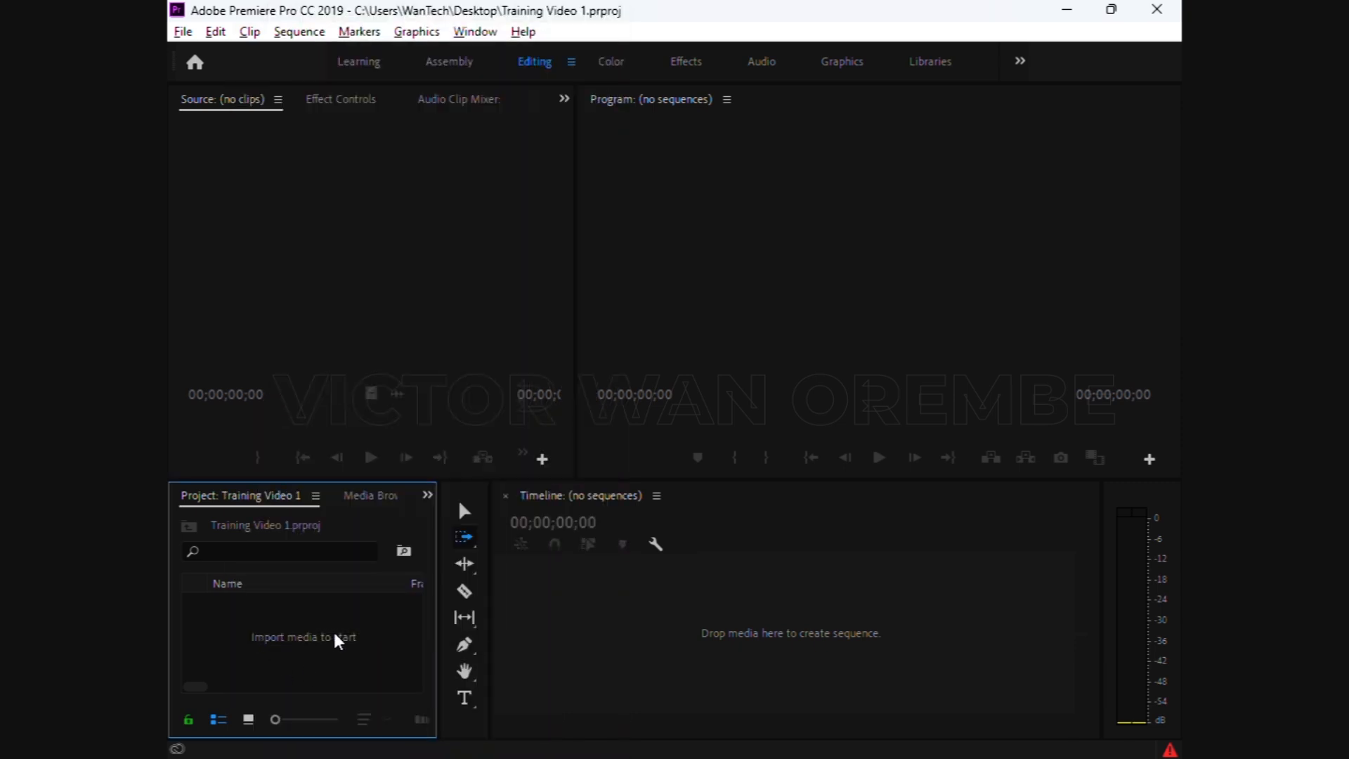
Create a new sequence in the project from the HDV 1080p24 preset, keeping the suggested name
right_click(272, 609)
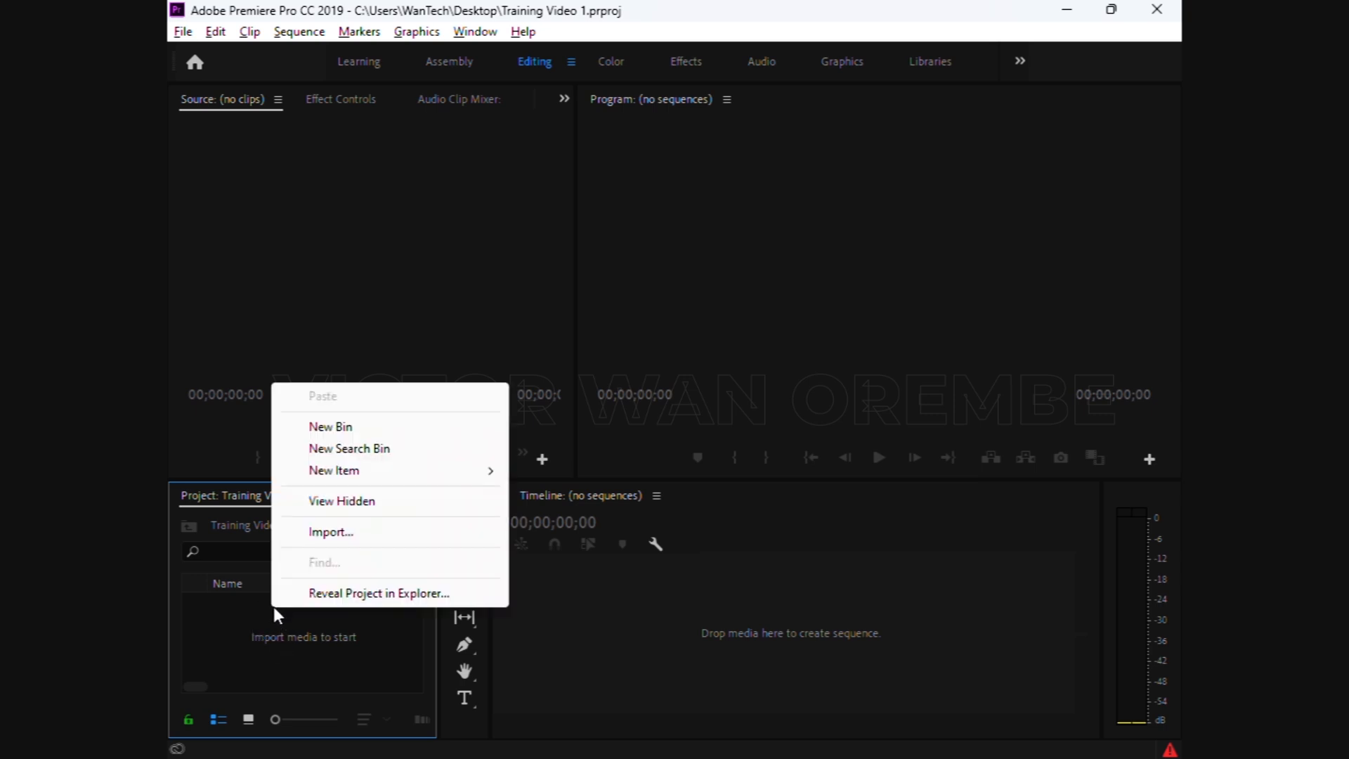
mouse_move(363, 481)
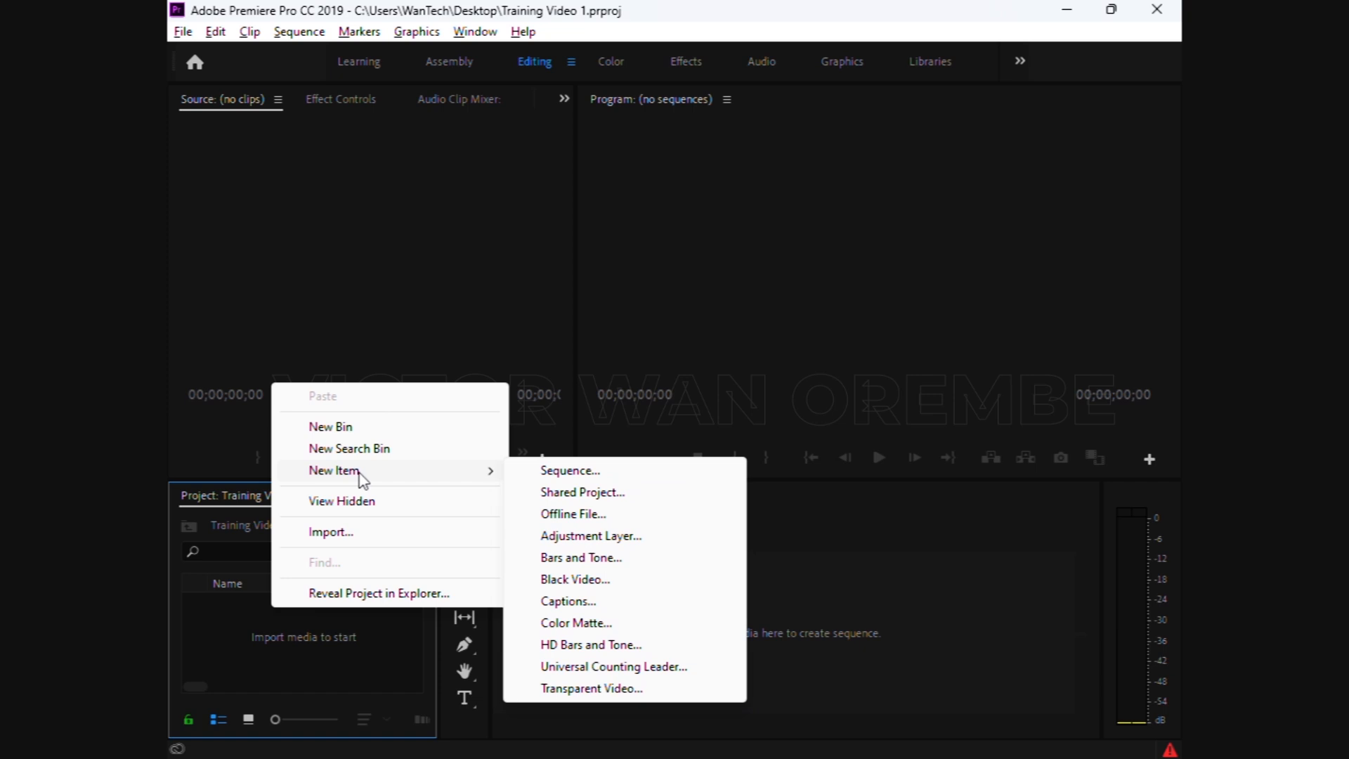
left_click(572, 478)
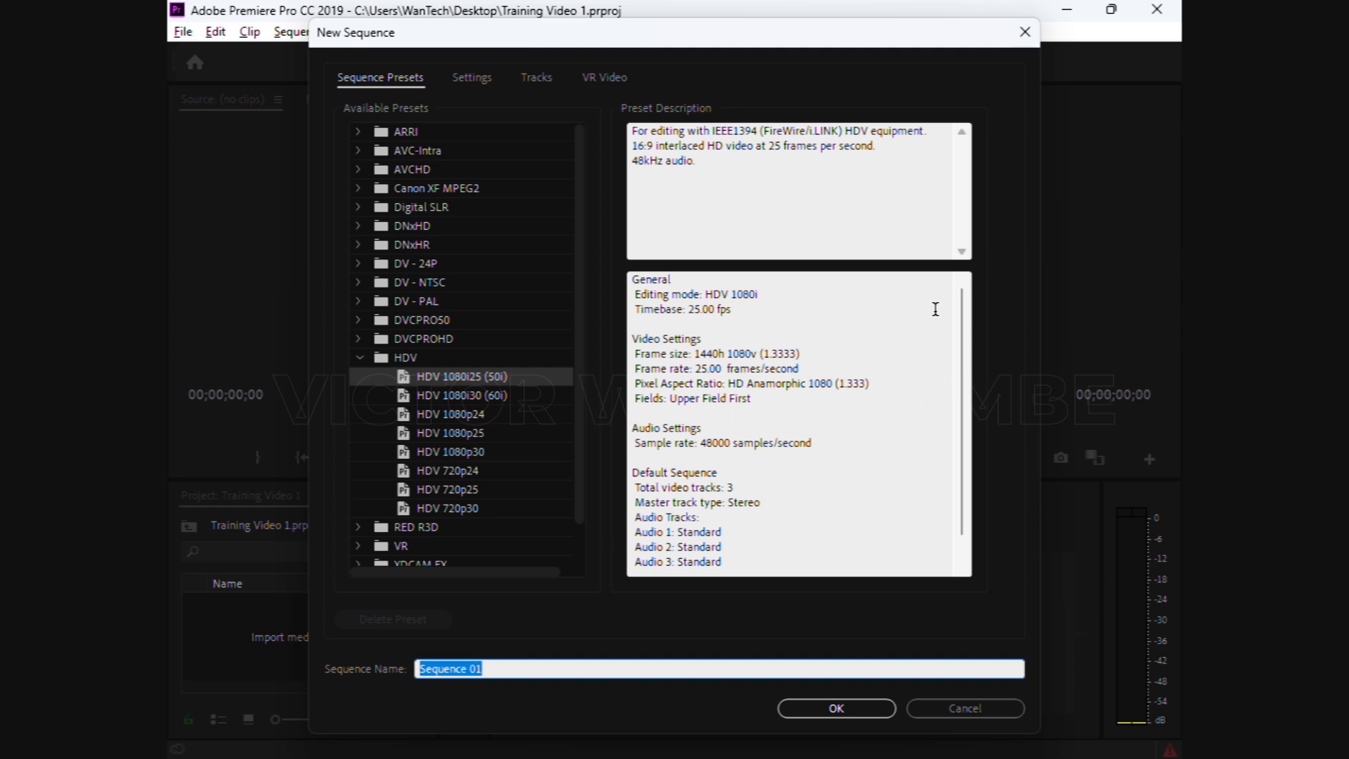
left_click(580, 386)
mouse_move(580, 378)
left_mouse_down()
mouse_move(578, 420)
mouse_move(578, 404)
left_mouse_up()
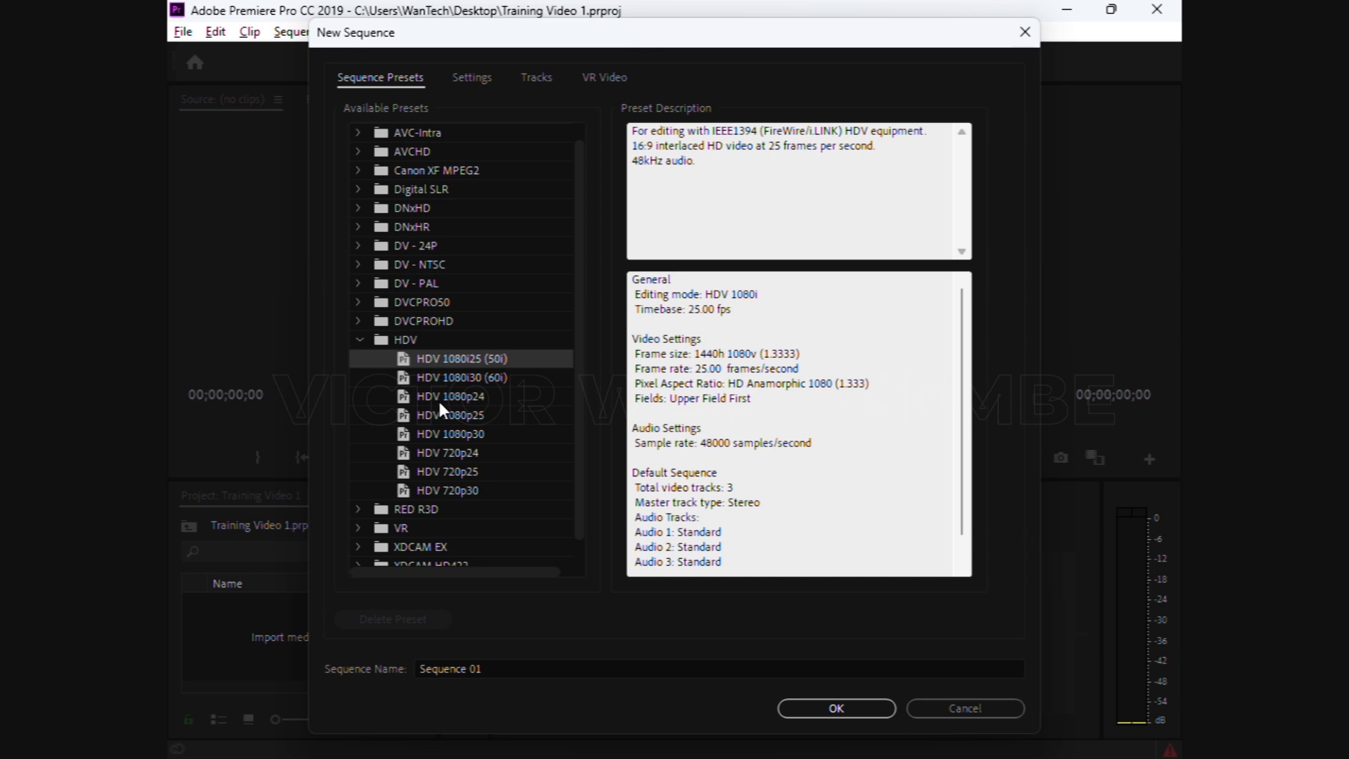
left_click(470, 397)
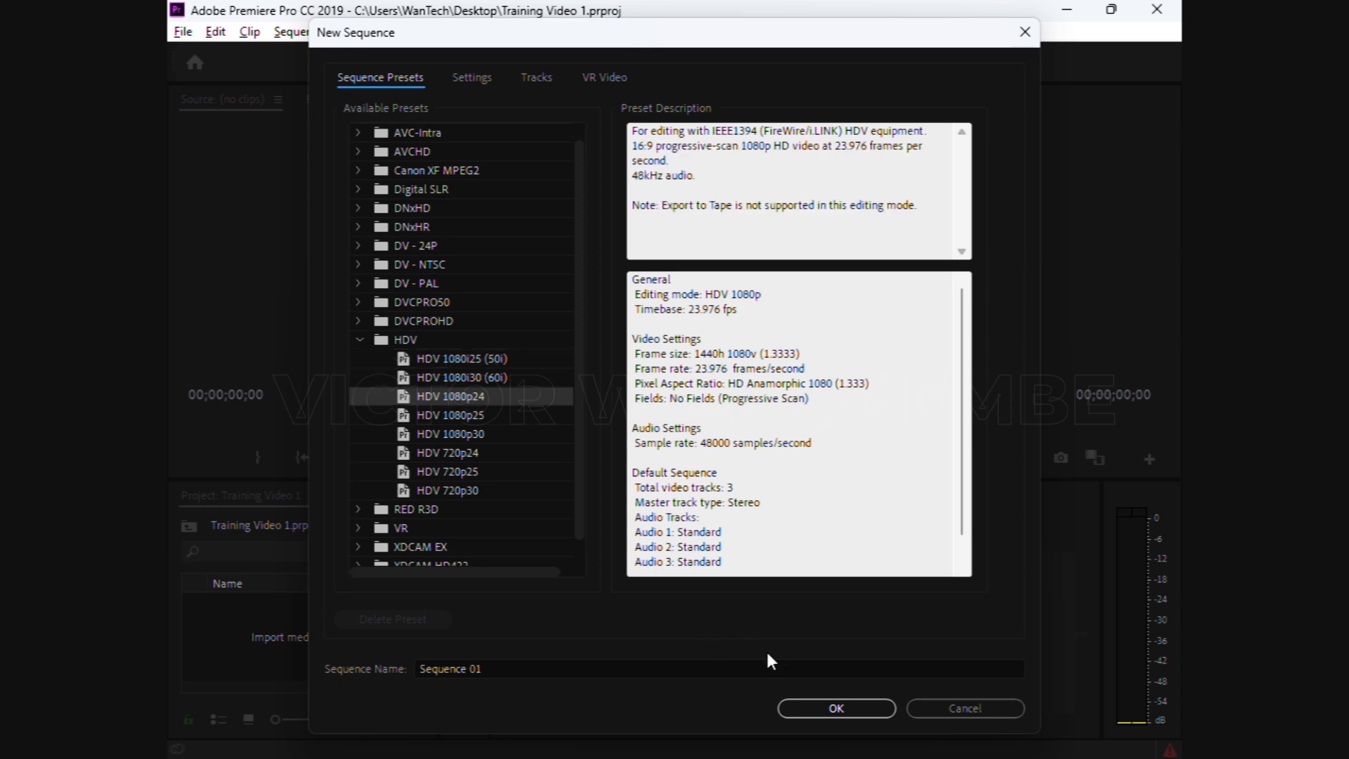
left_click(823, 710)
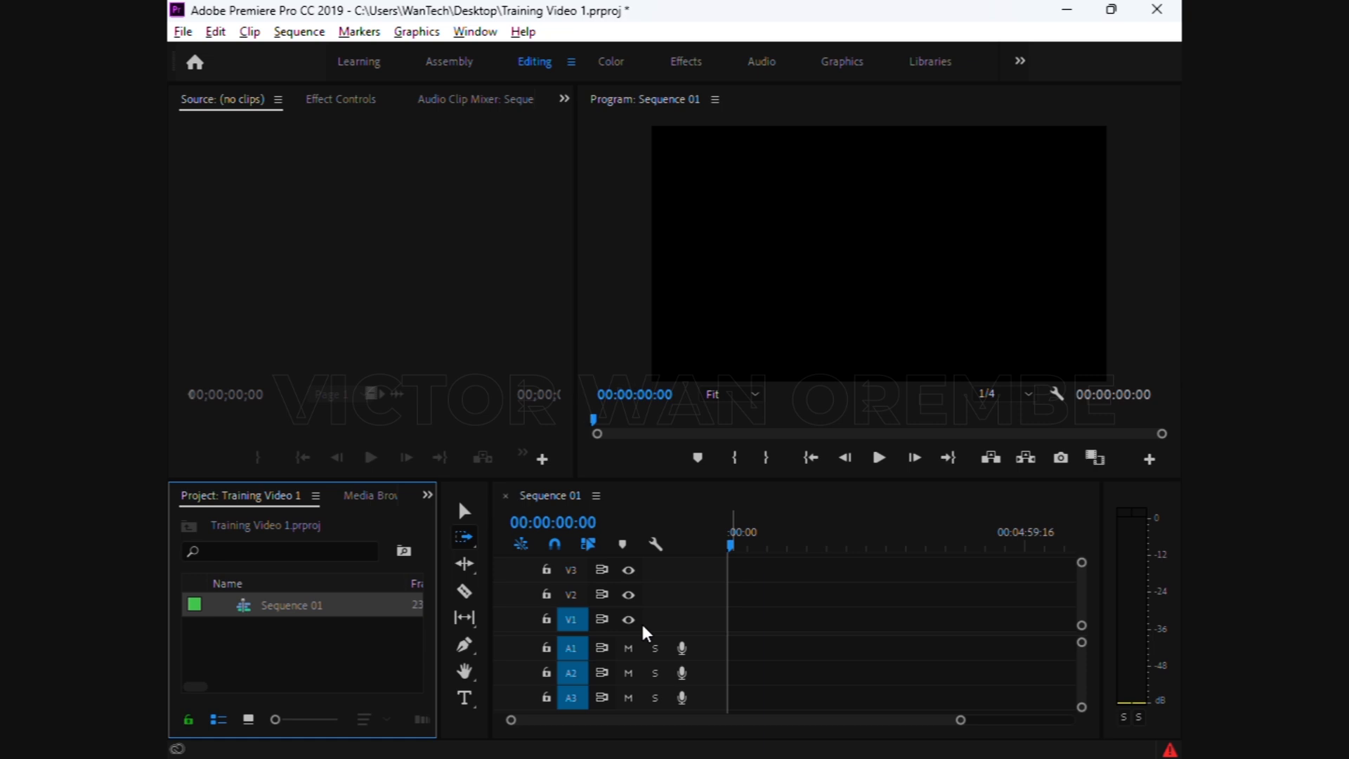
Delete the sequence Sequence 01 from the project
left_click(286, 639)
left_click(279, 605)
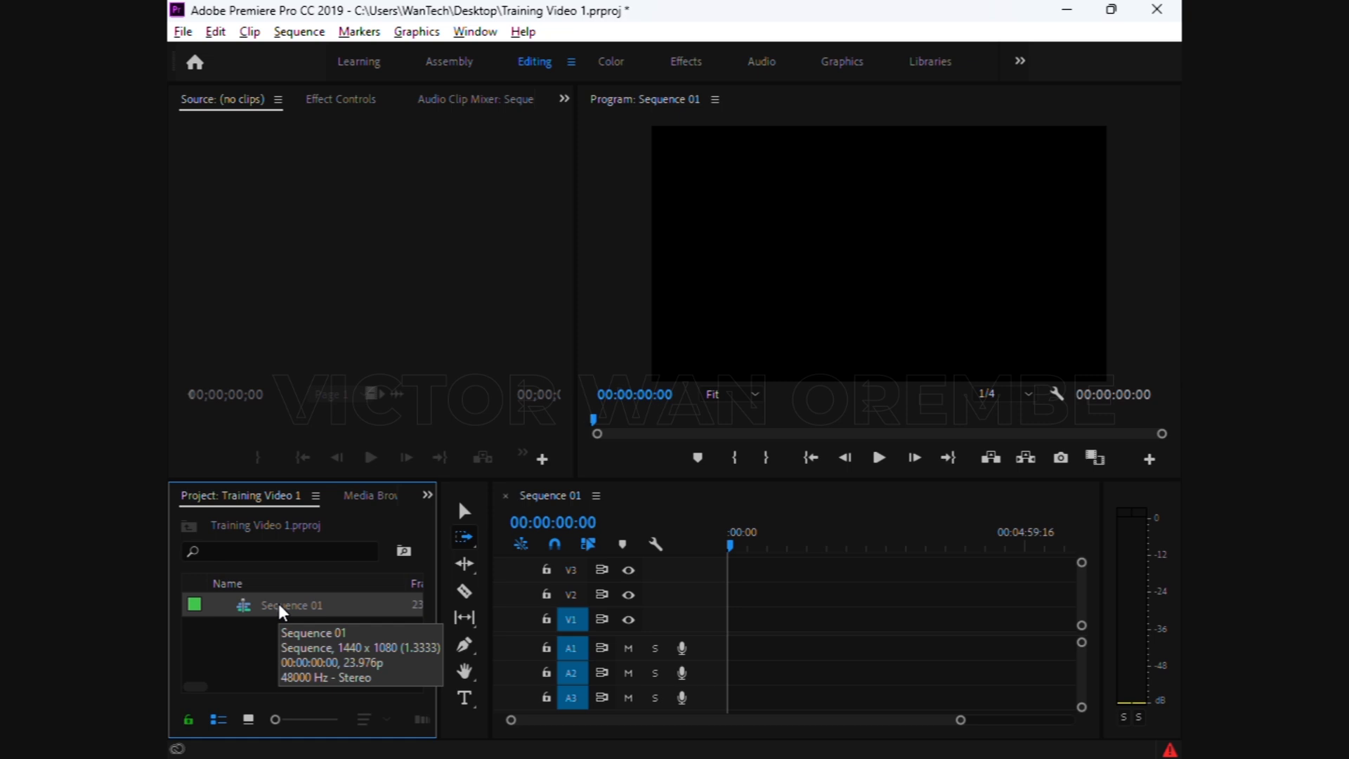
key("Delete")
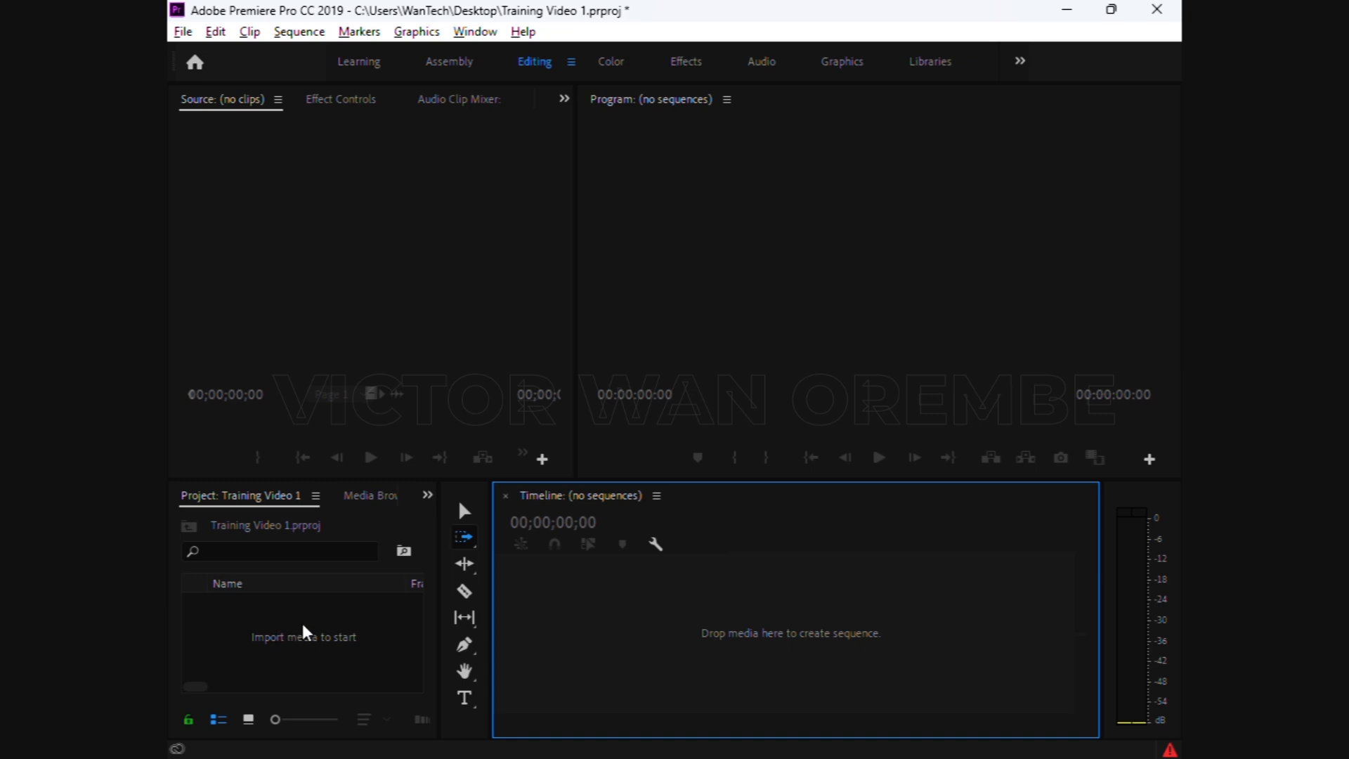
Create a new sequence with the HDV 1080p24 preset and the default name in the empty project
right_click(279, 625)
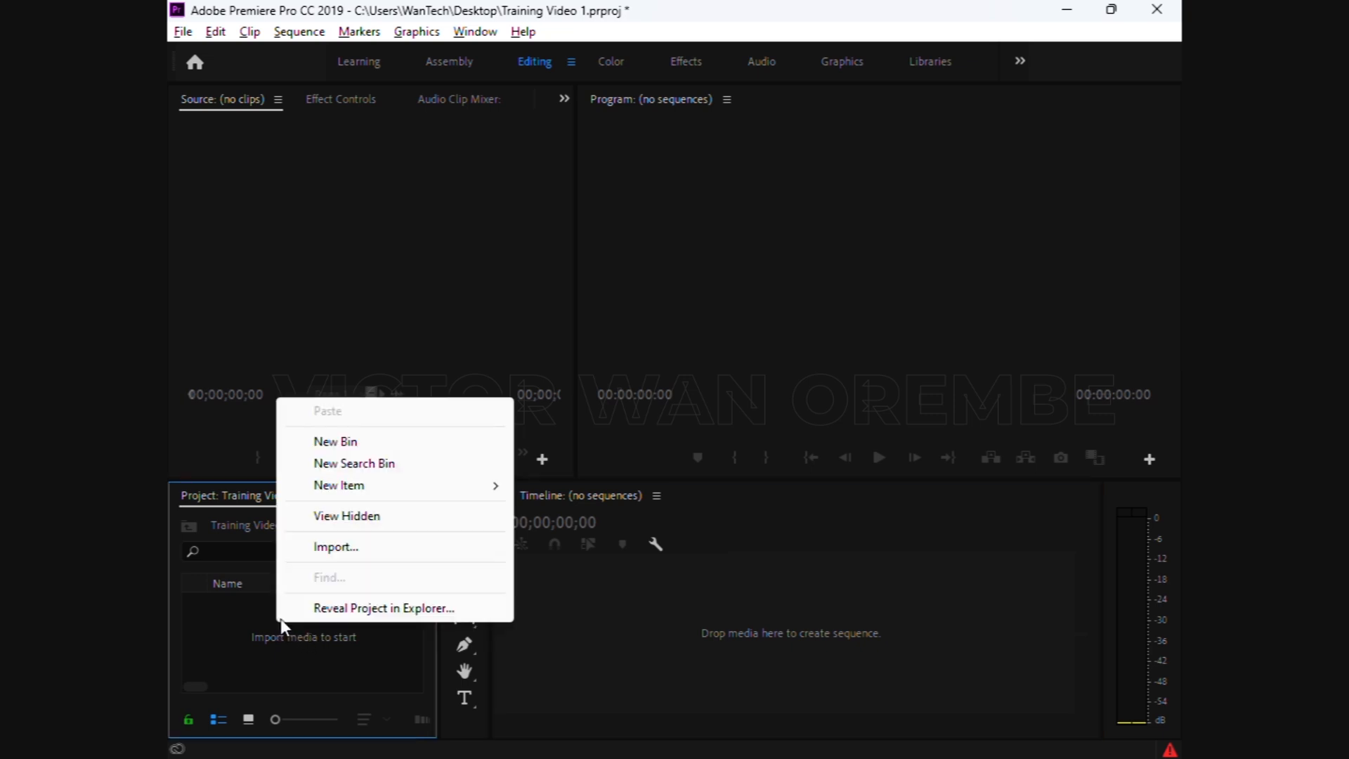
mouse_move(385, 487)
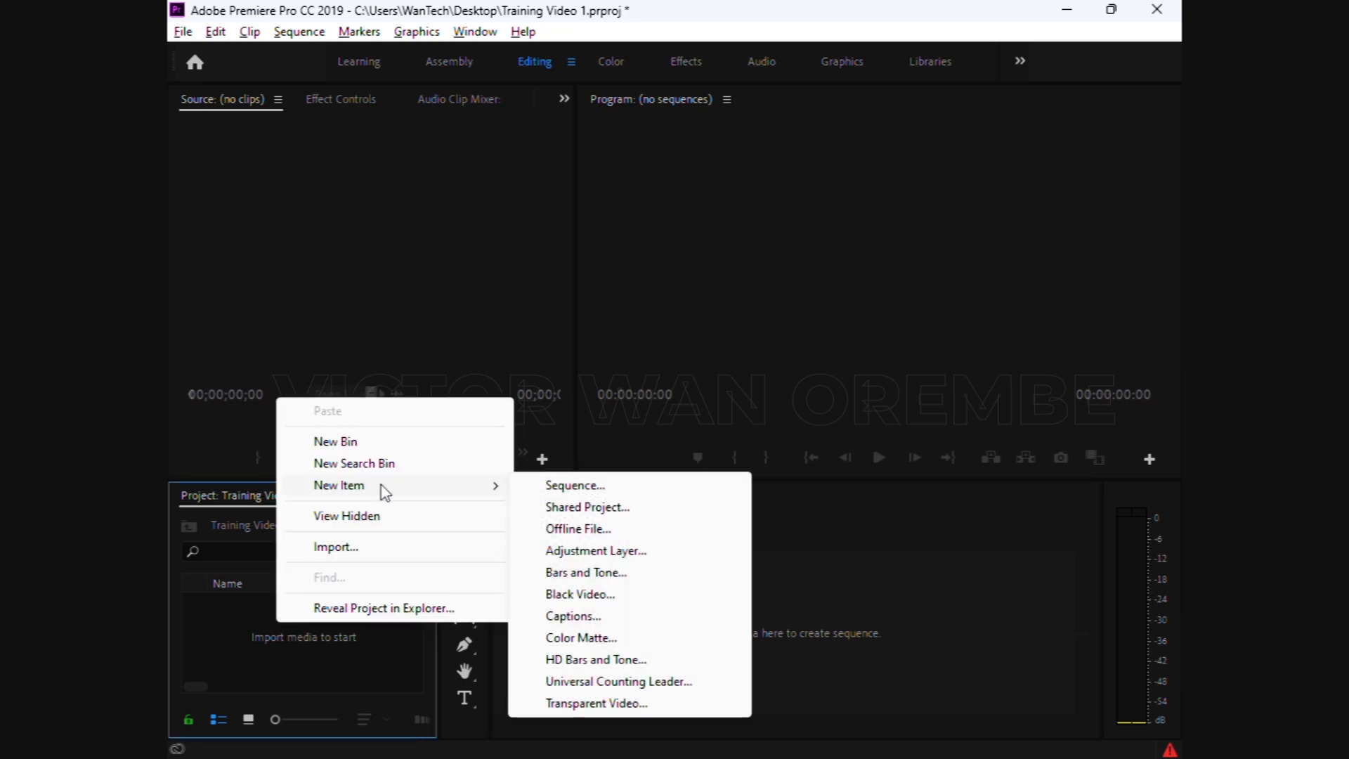
left_click(575, 492)
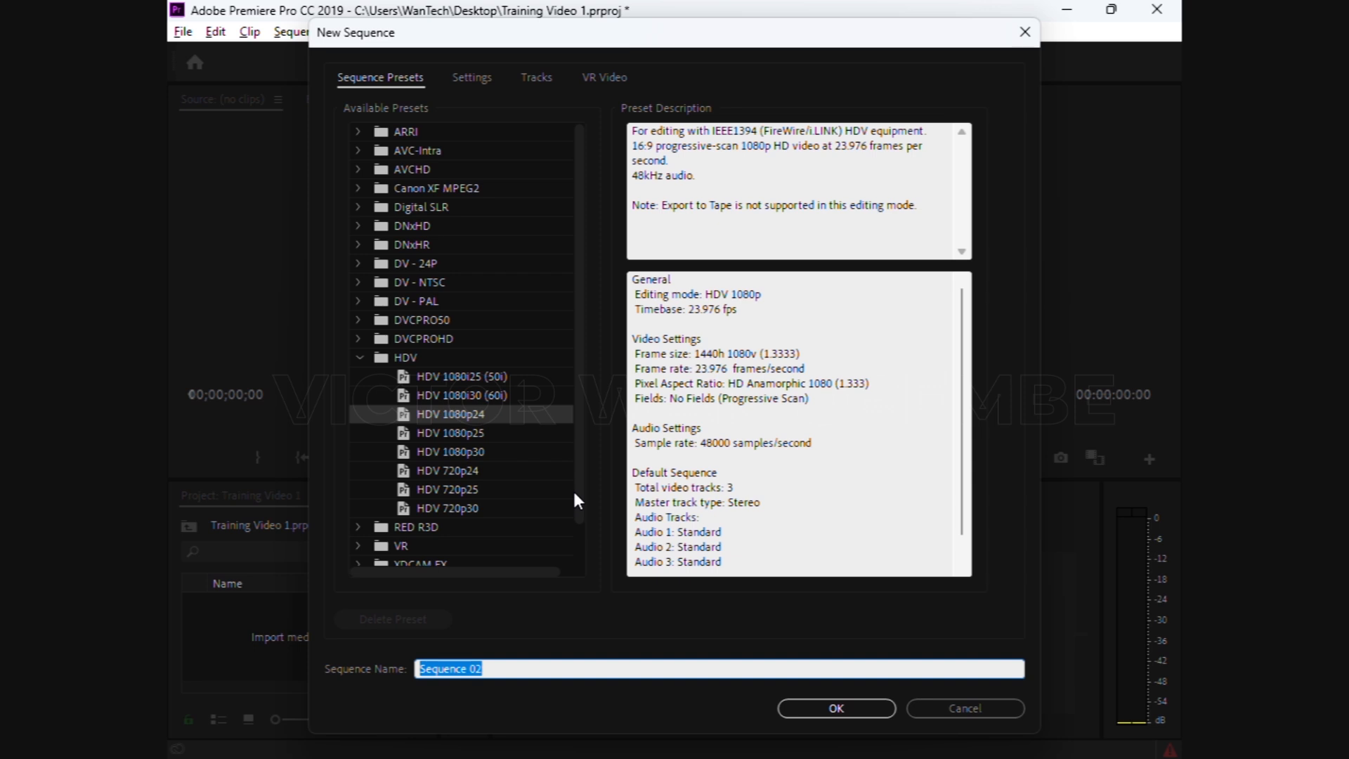
left_click_drag(575, 492, 578, 534)
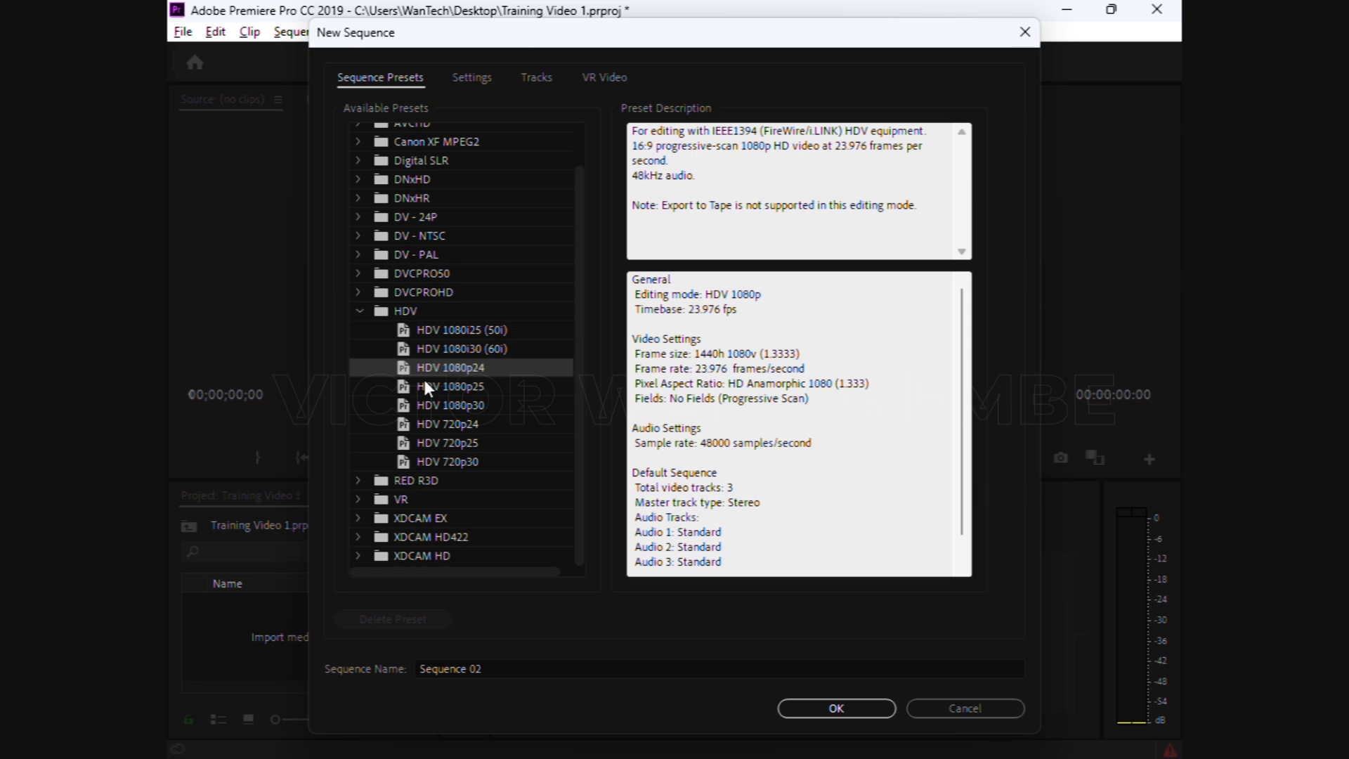
left_click(813, 707)
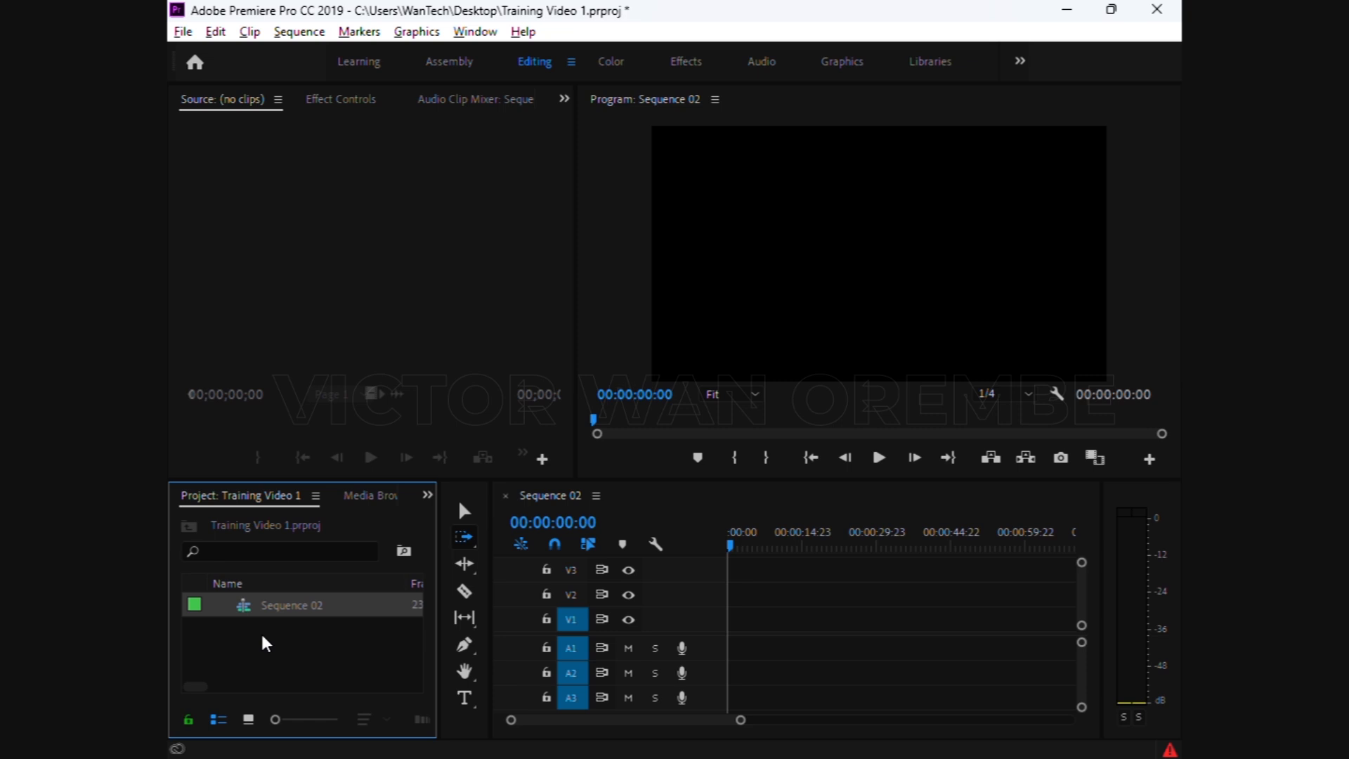
Rename the new sequence in the project as Training Video 1
left_click(297, 606)
left_click(297, 606)
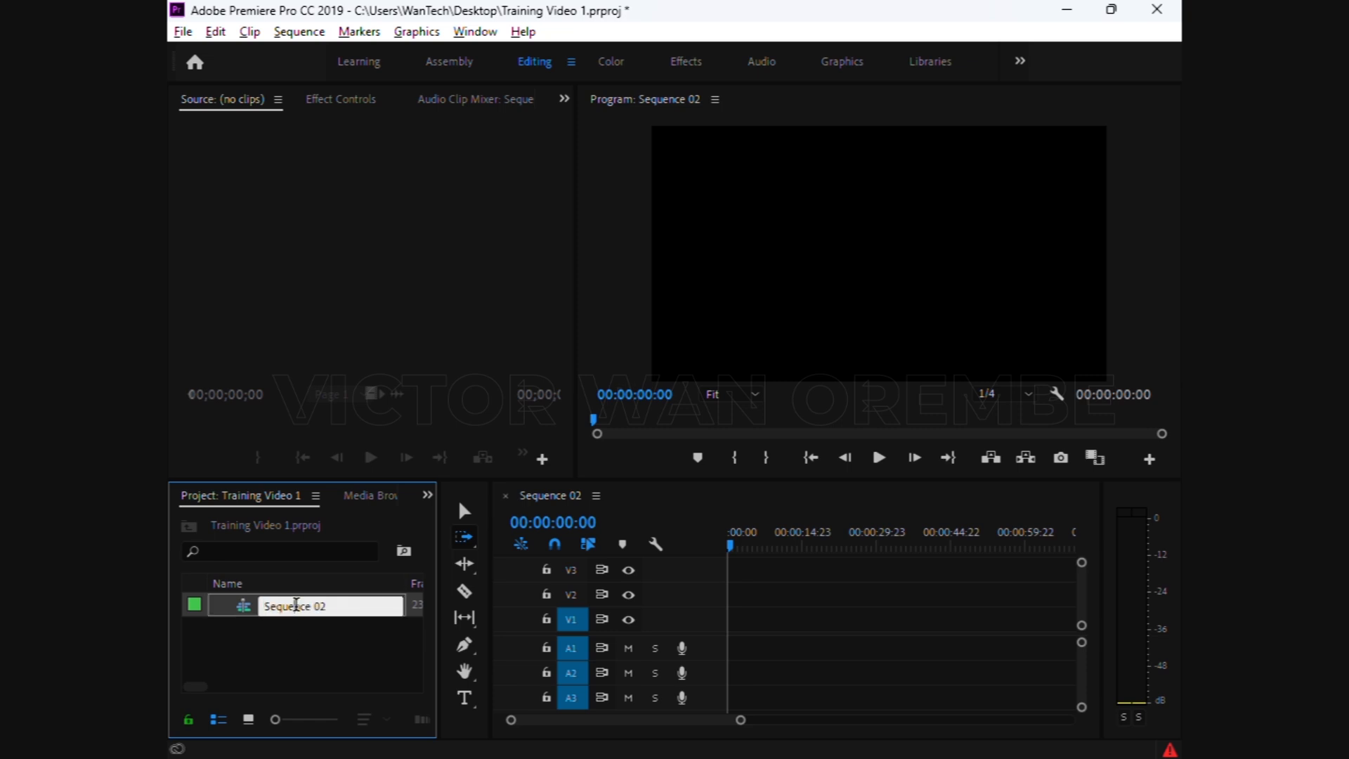
left_click(337, 606)
left_click_drag(338, 606, 263, 605)
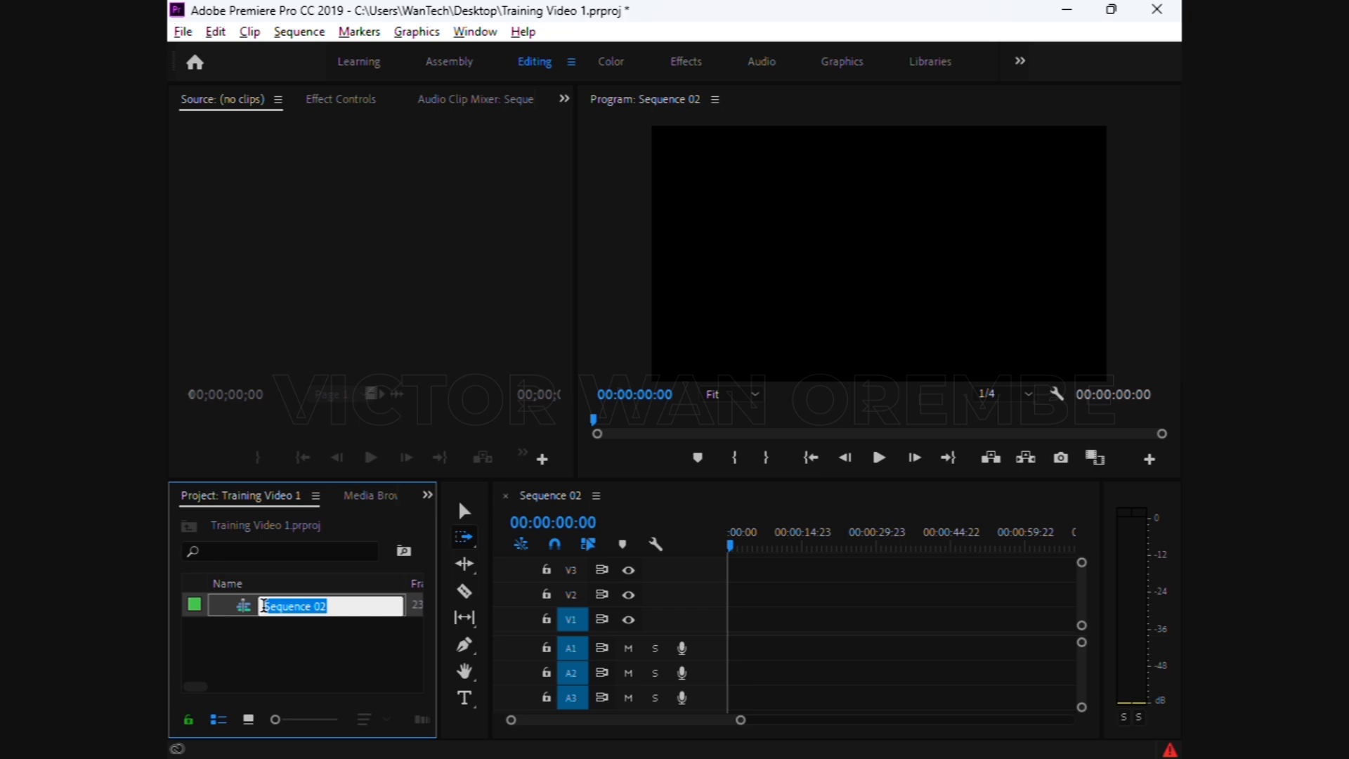
type("Training Video 1")
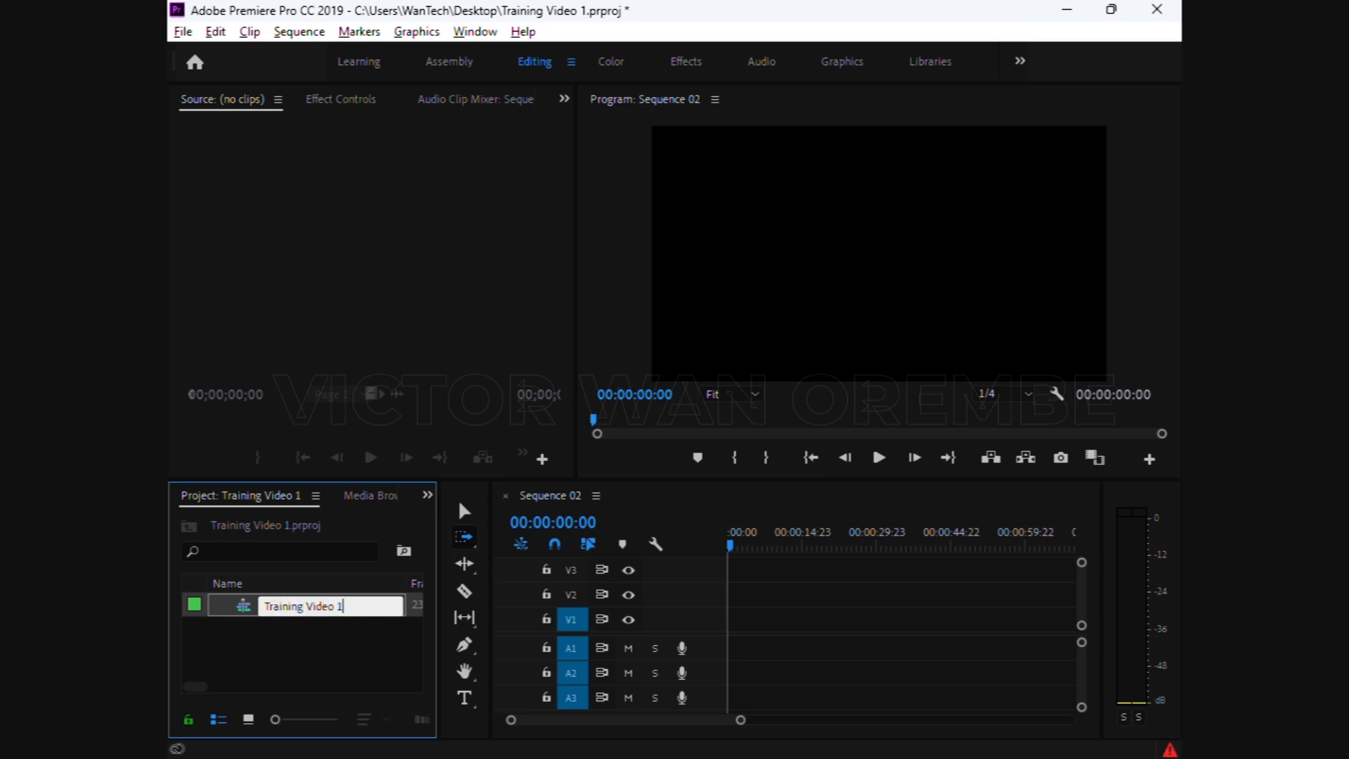
mouse_move(264, 607)
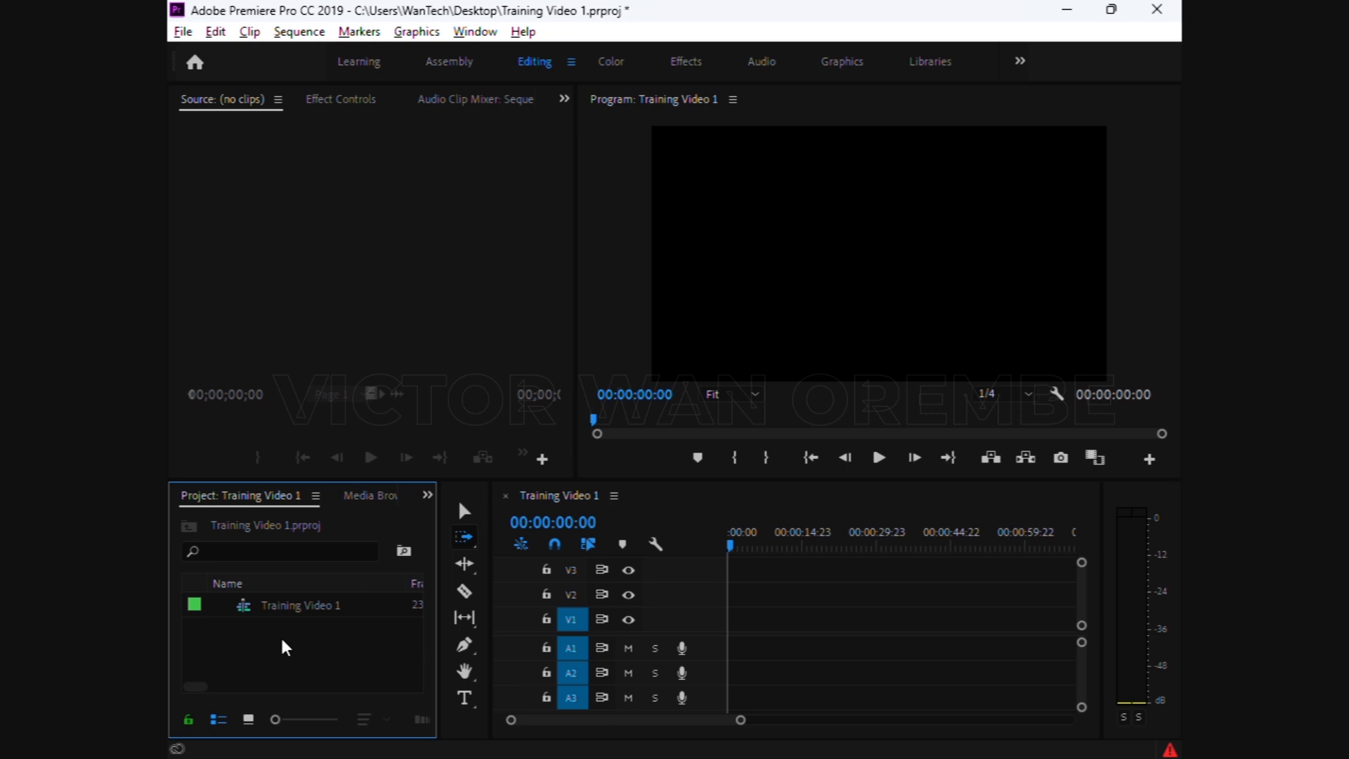
Start a media import and browse on File Storage (D:) to the RC folder inside Episode 3 Story of My Life
left_click(183, 32)
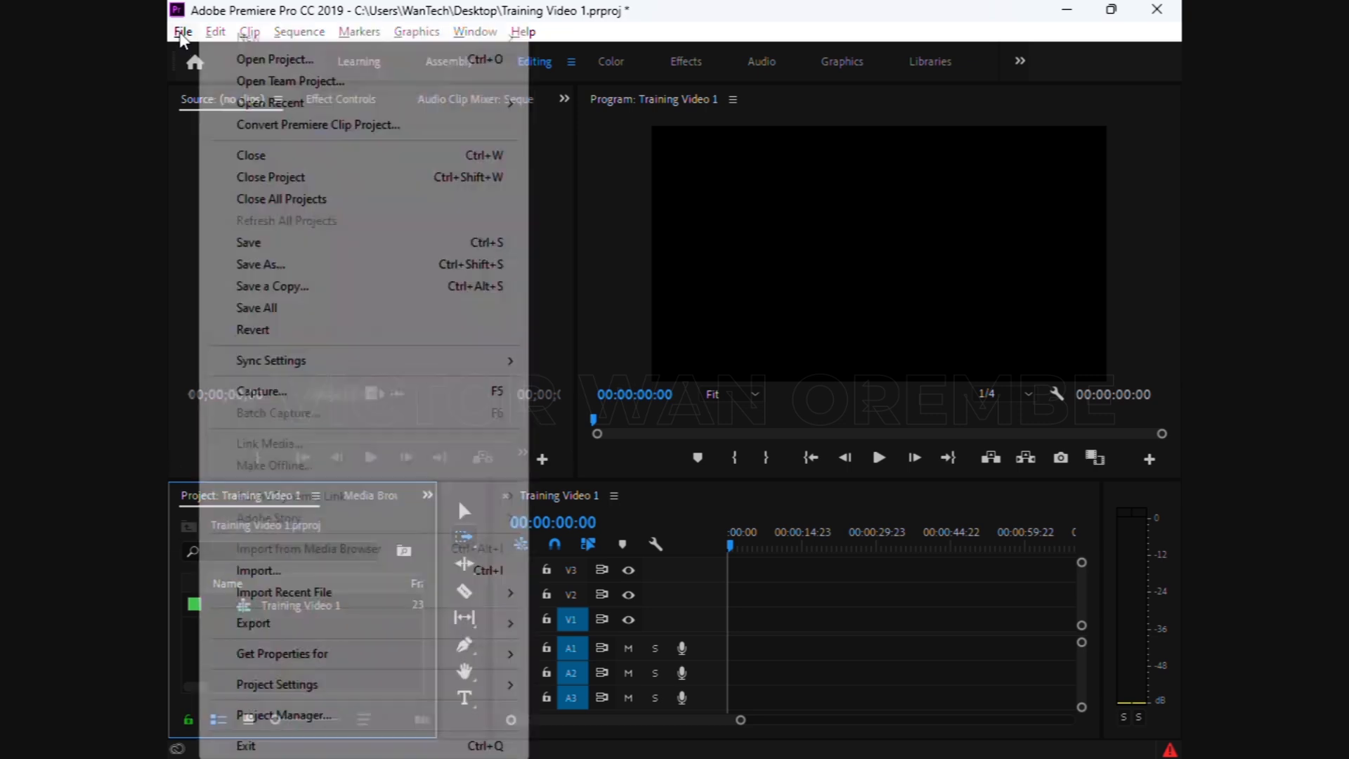
left_click(270, 575)
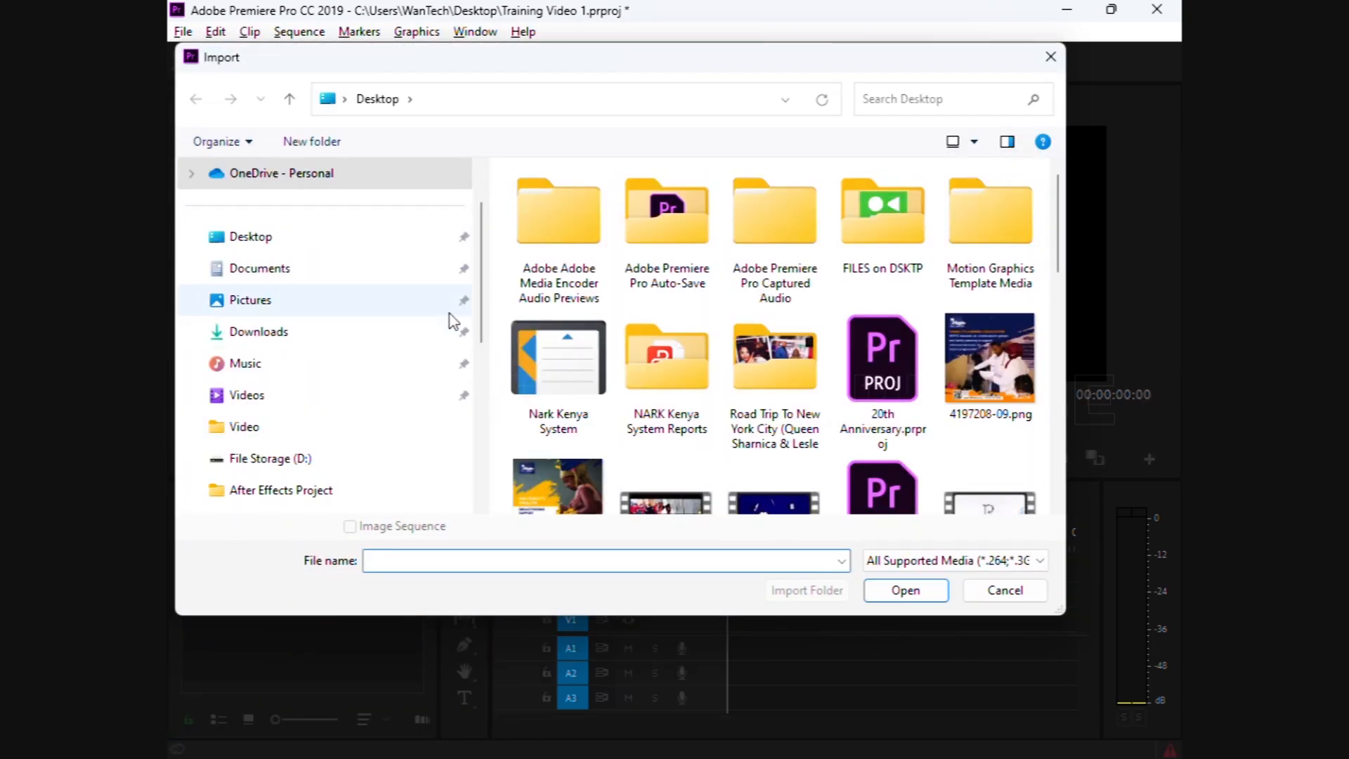
left_click_drag(485, 302, 485, 376)
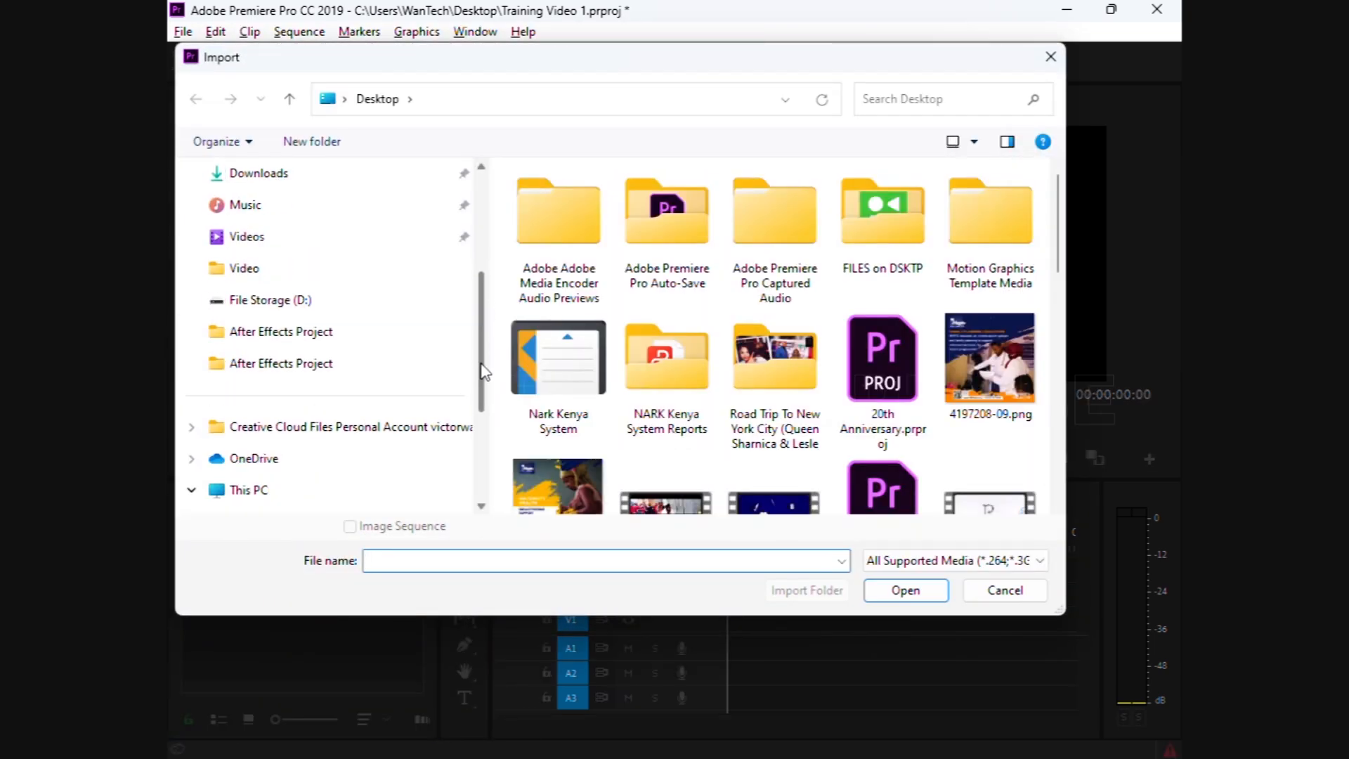
left_click(297, 304)
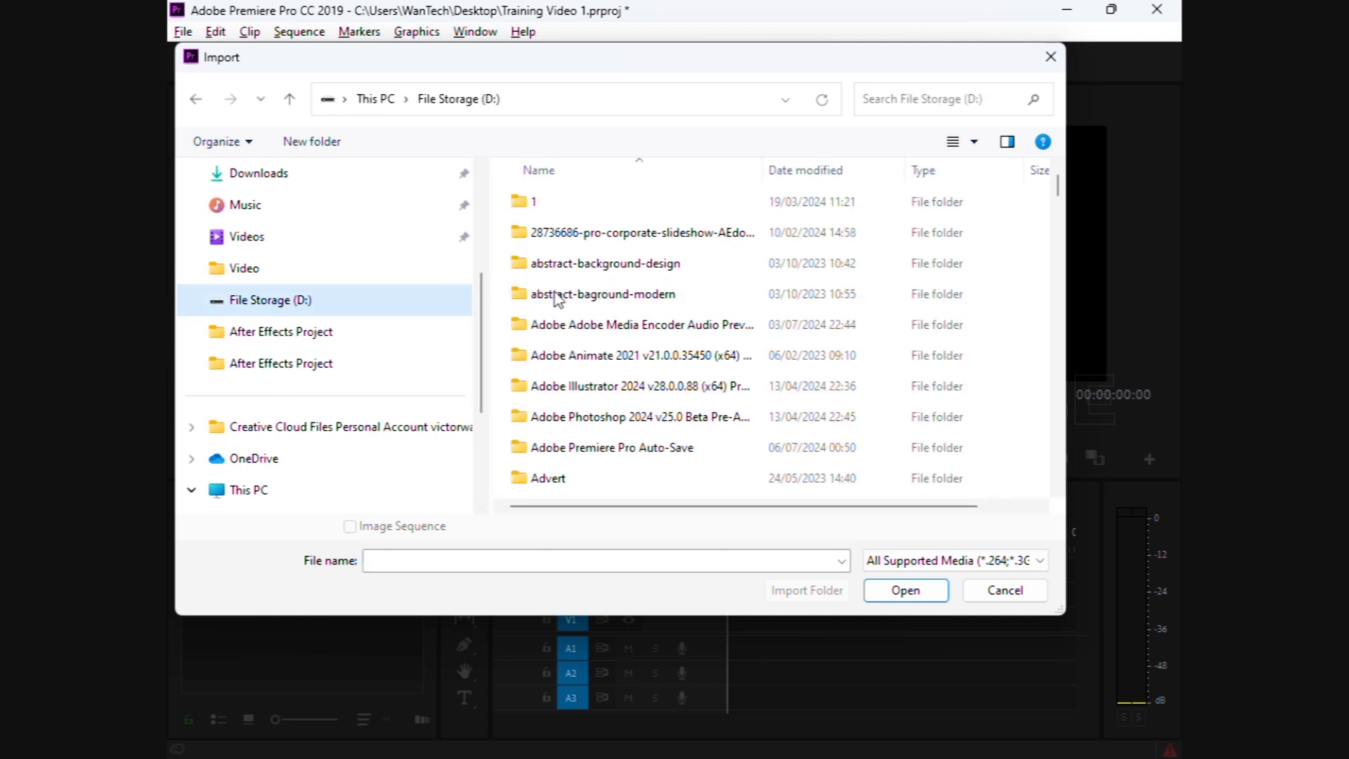
left_click(613, 296)
key("j")
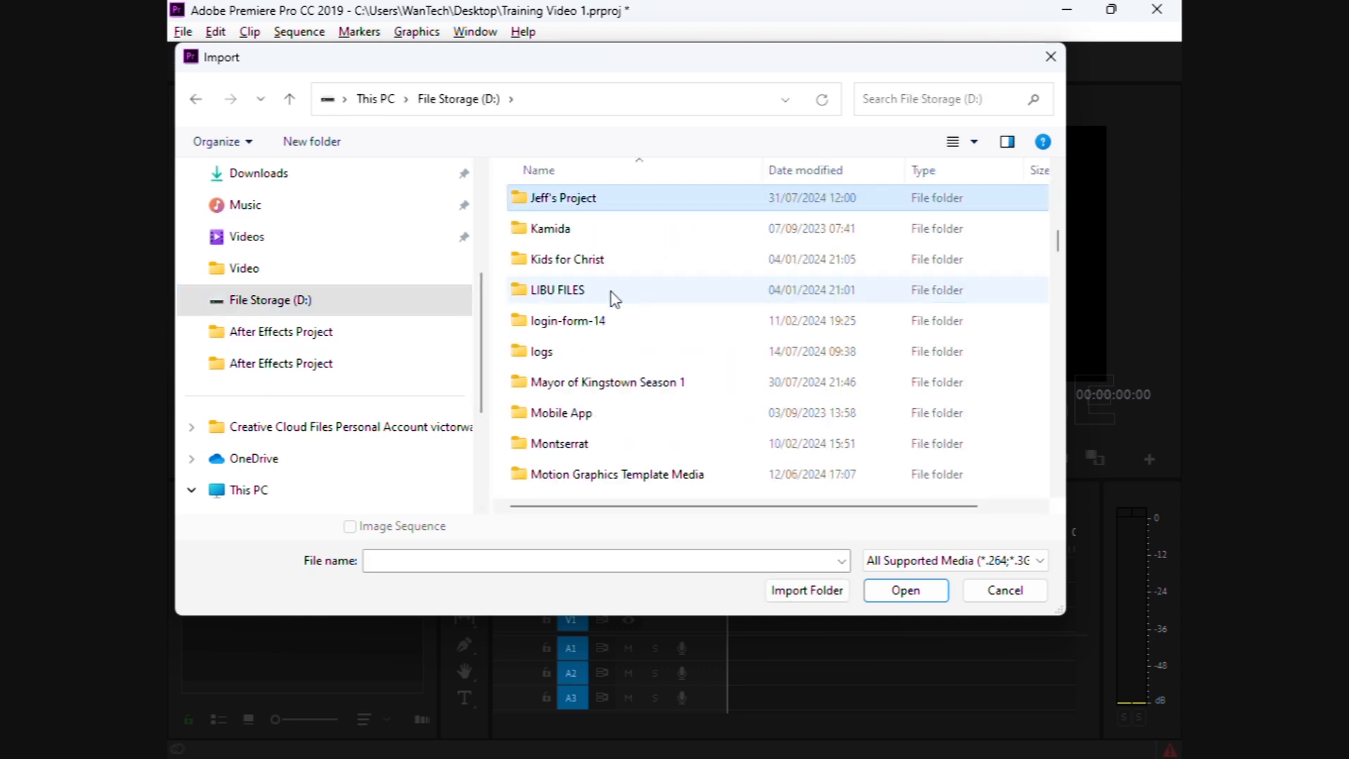
double_click(588, 202)
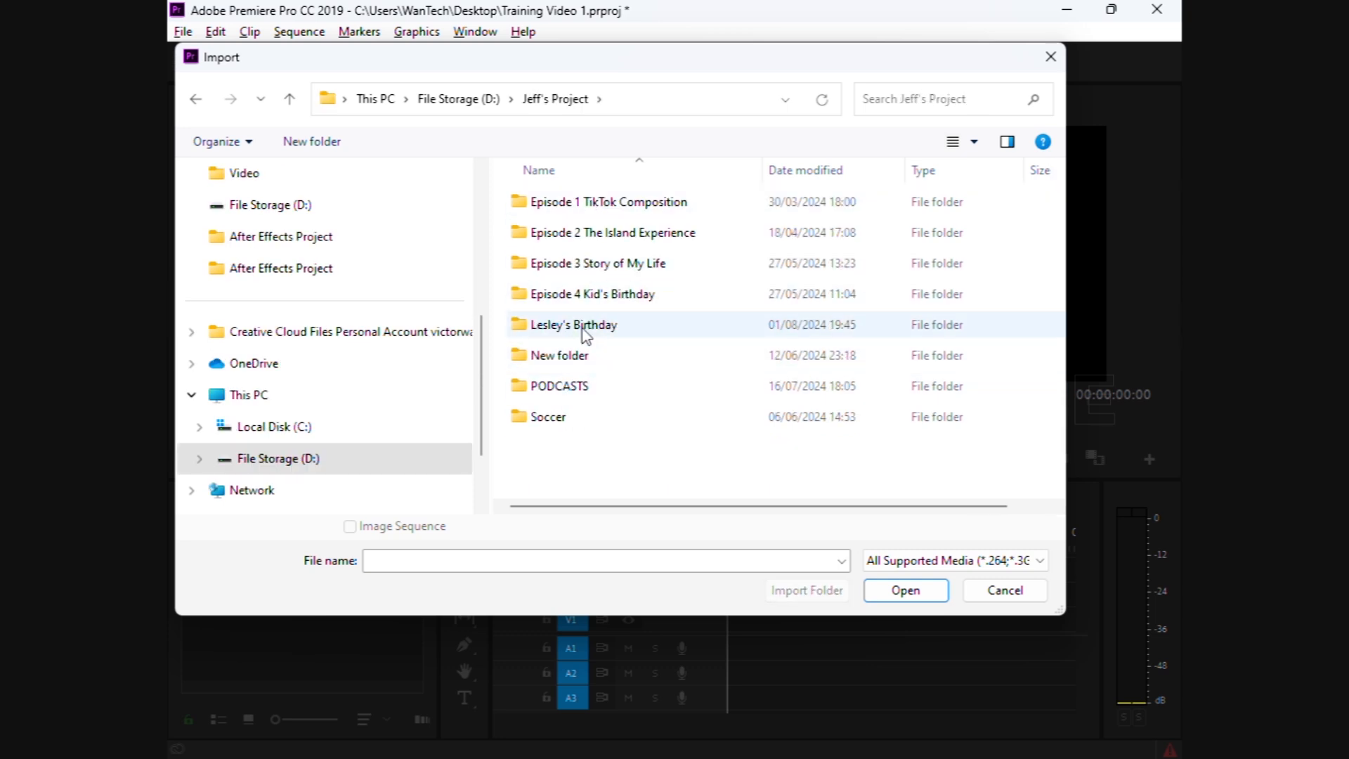
double_click(592, 266)
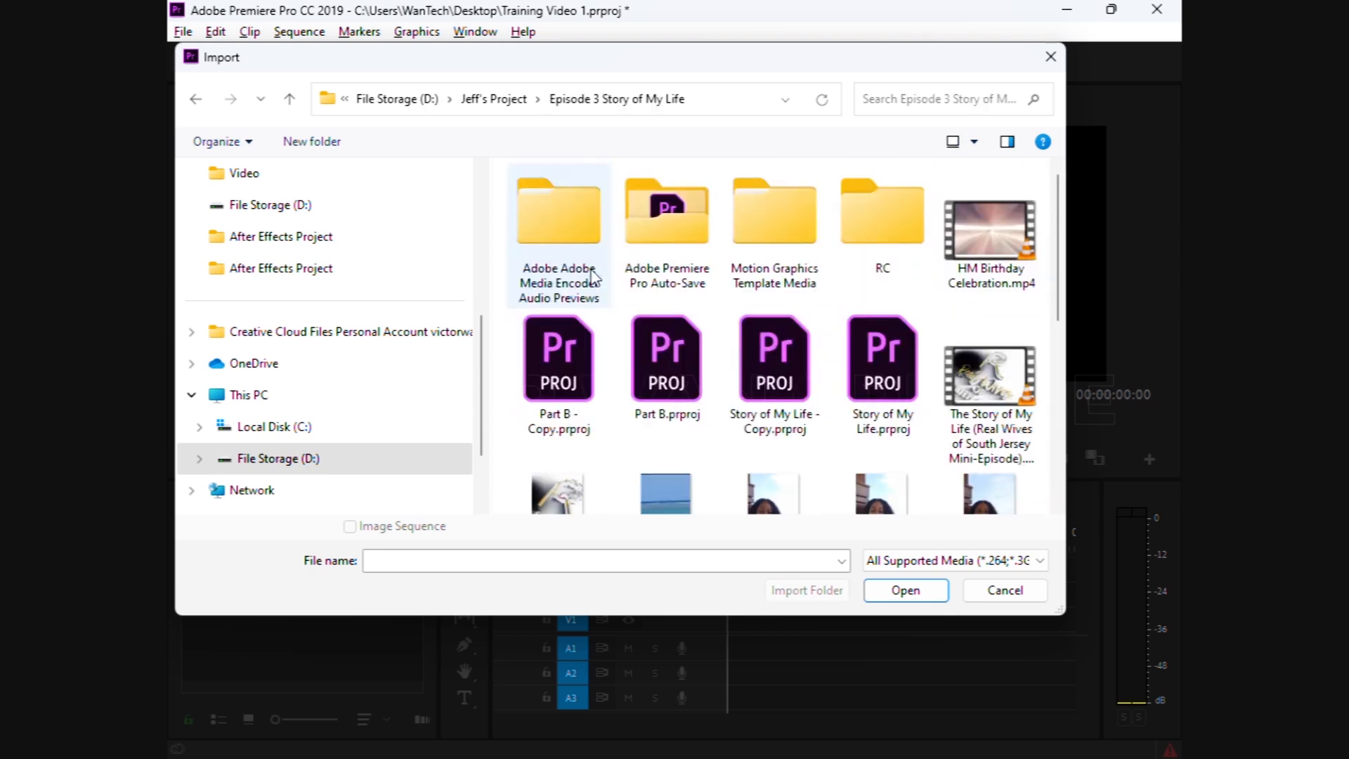
double_click(877, 227)
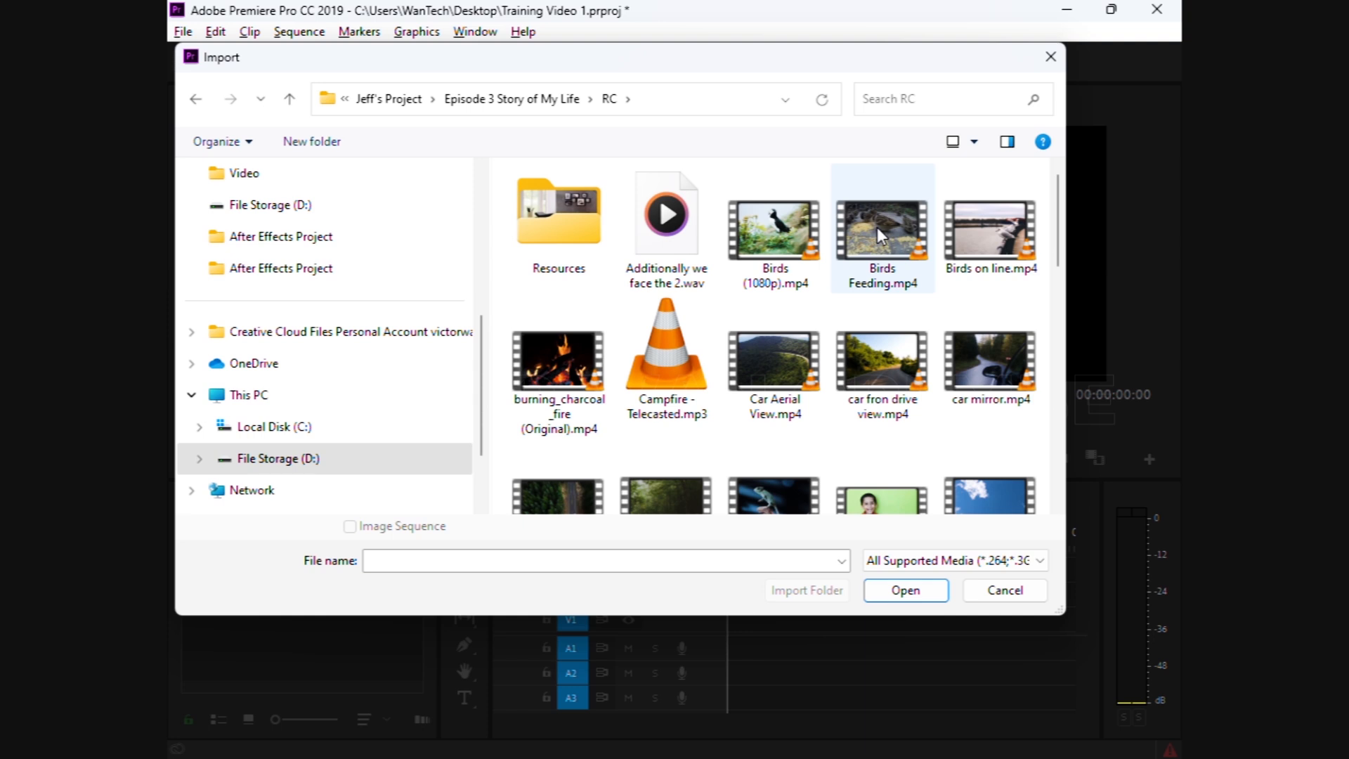
Select the three Birds videos, burning_charcoal_fire (Original).mp4, Campfire - Telecasted.mp3, Car Aerial View.mp4, car fron drive view.mp4 and car mirror.mp4 for import
left_click(756, 227)
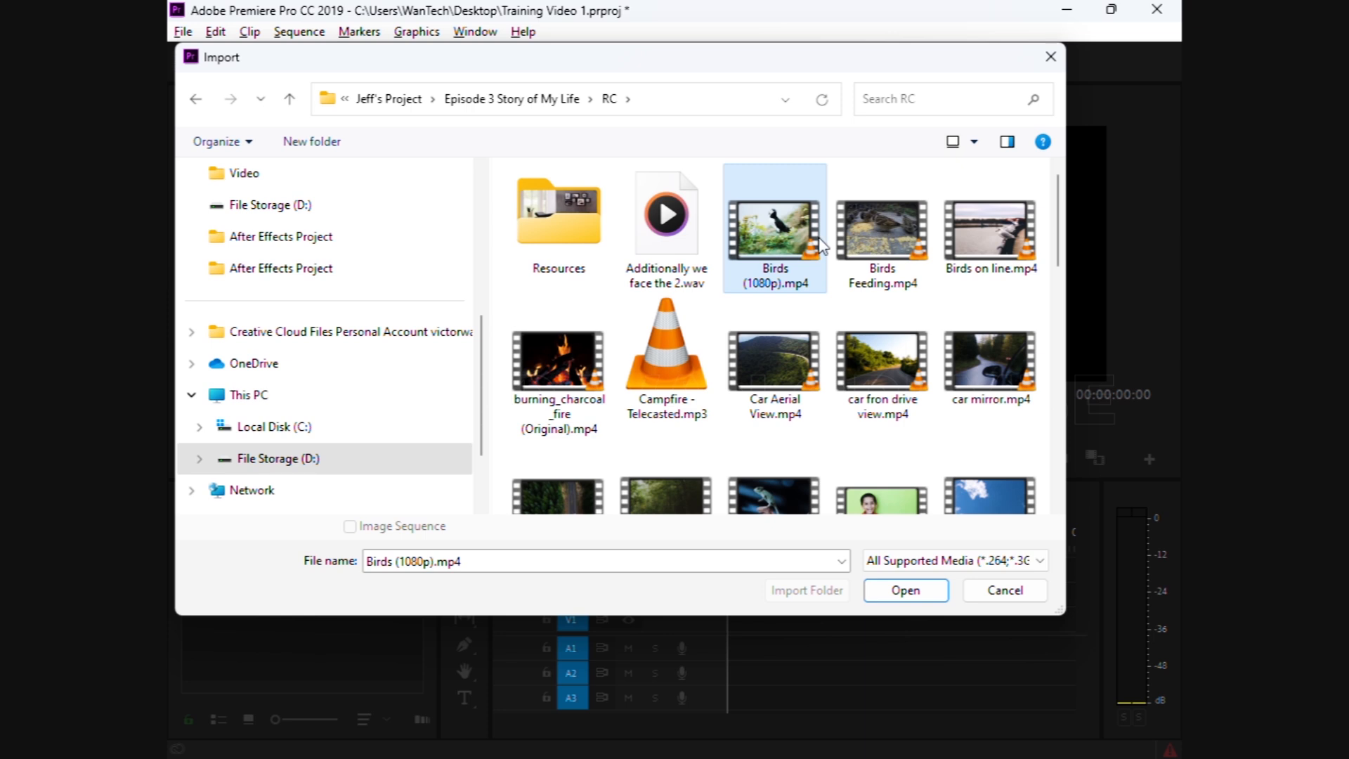
left_click(904, 230, "ctrl")
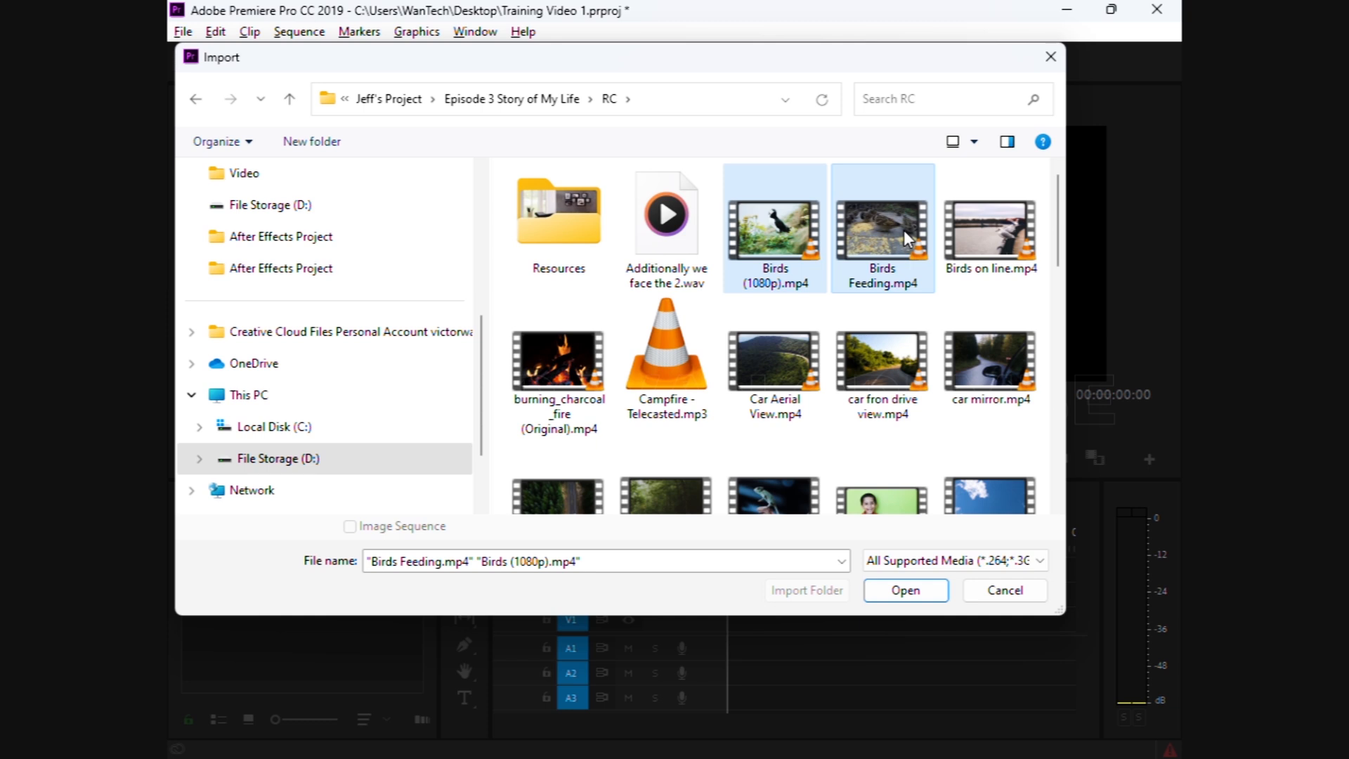
left_click(991, 229, "ctrl")
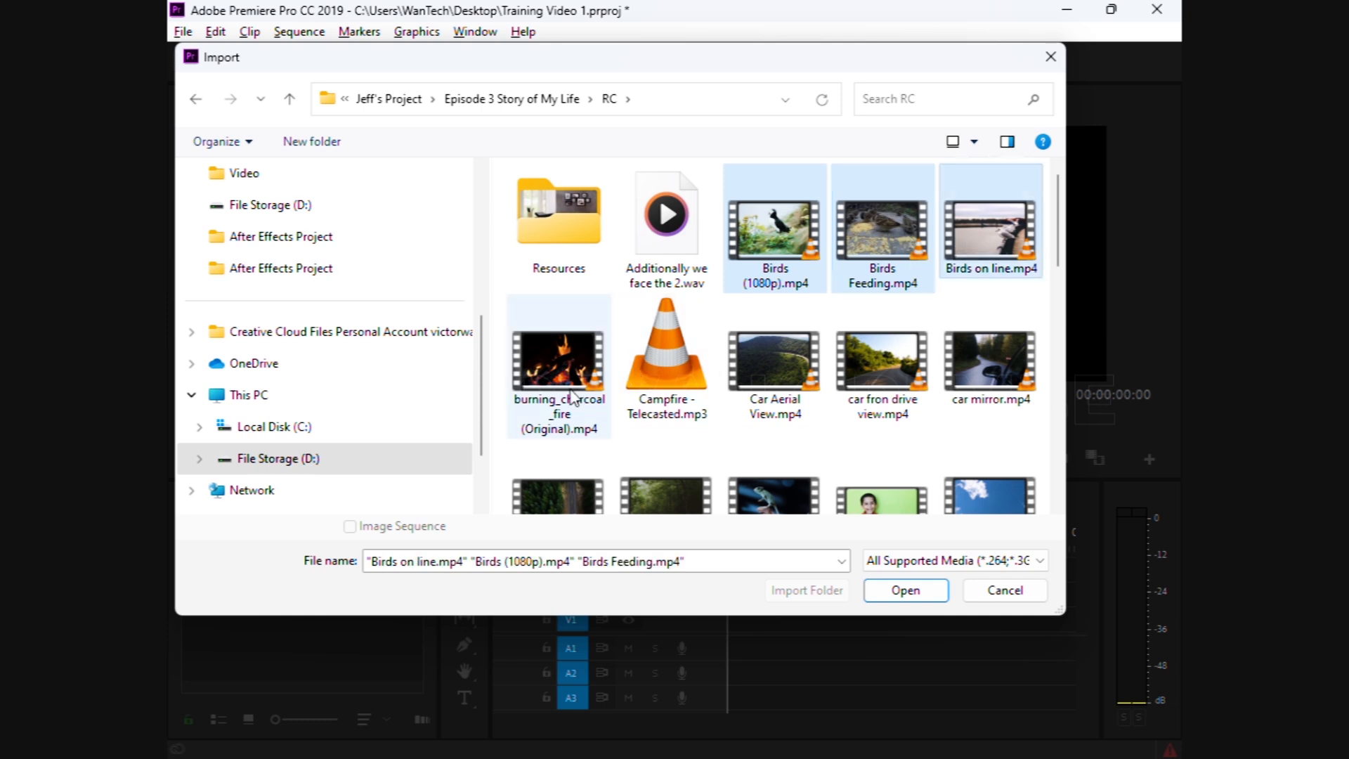
left_click(573, 397, "ctrl")
left_click(772, 384, "ctrl")
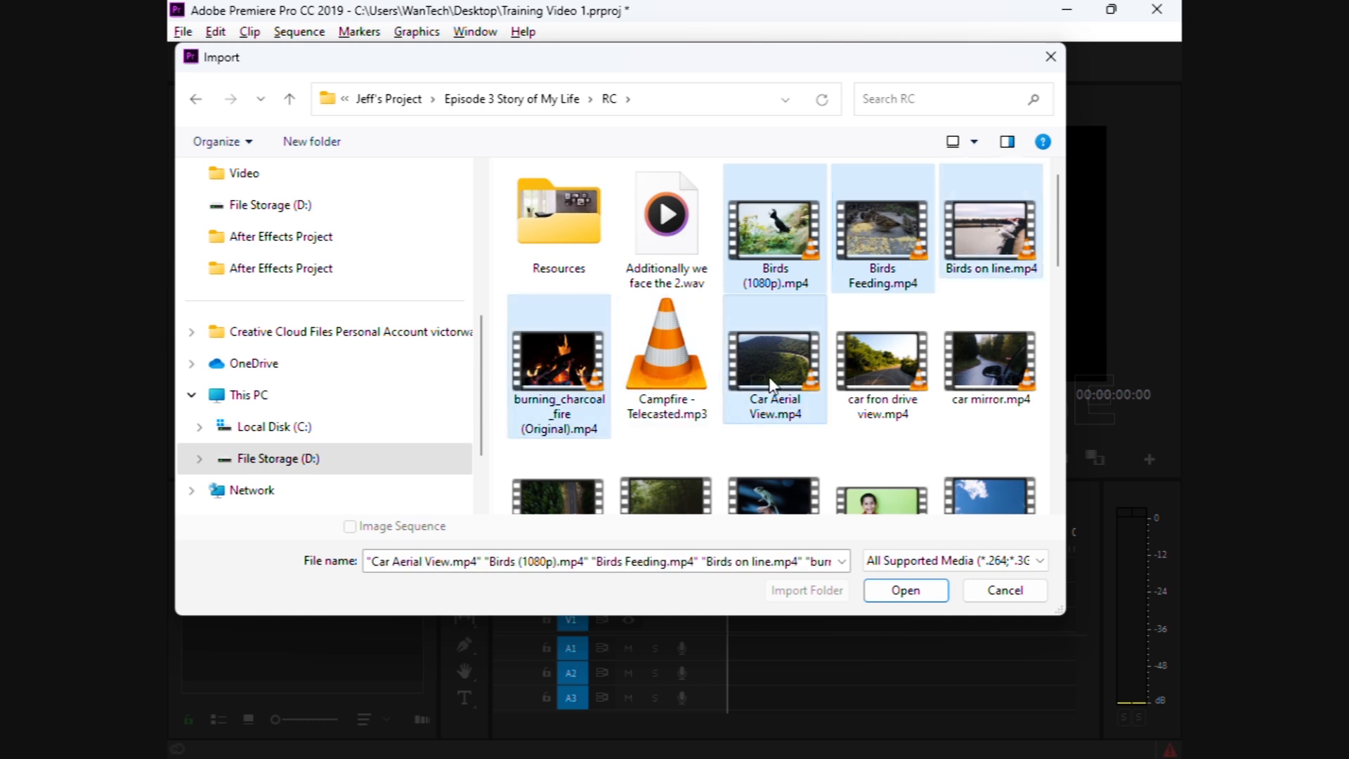
left_click(666, 369, "ctrl")
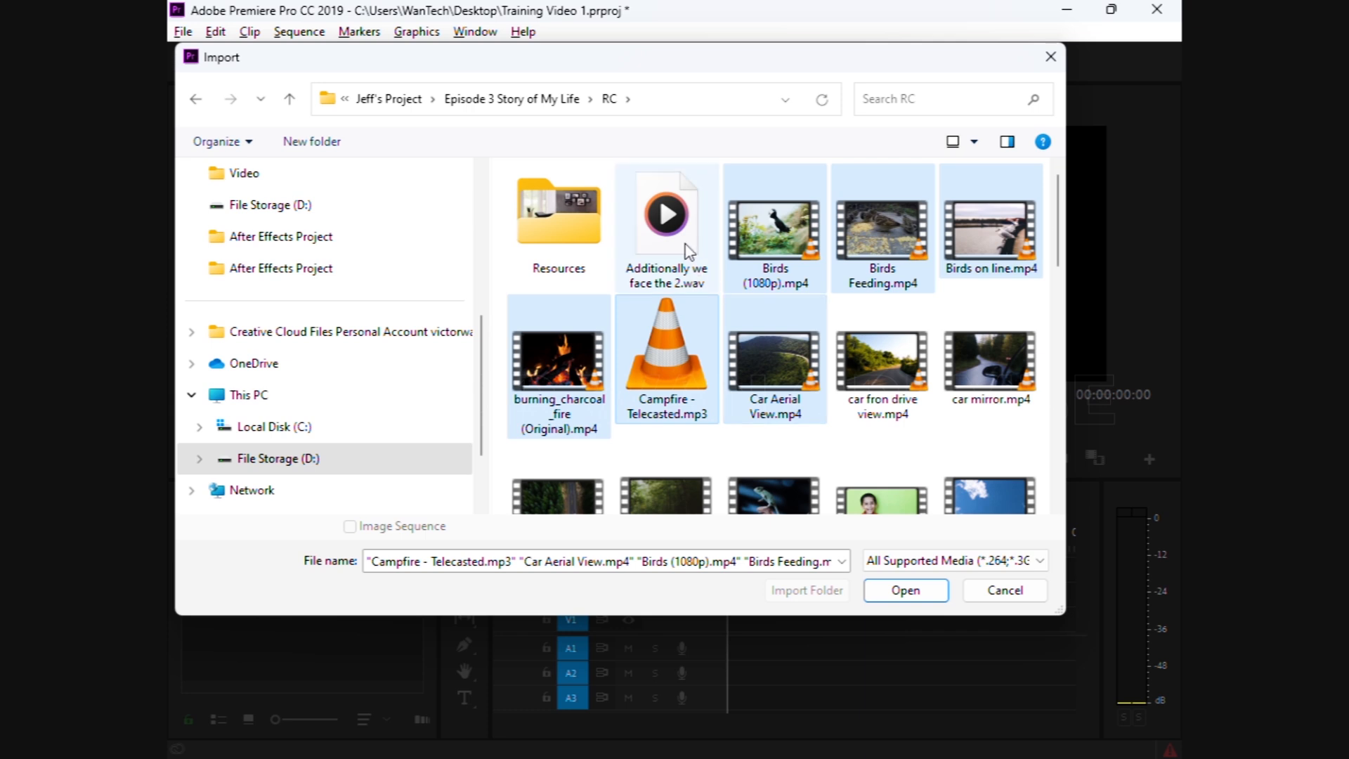
left_click(860, 354, "ctrl")
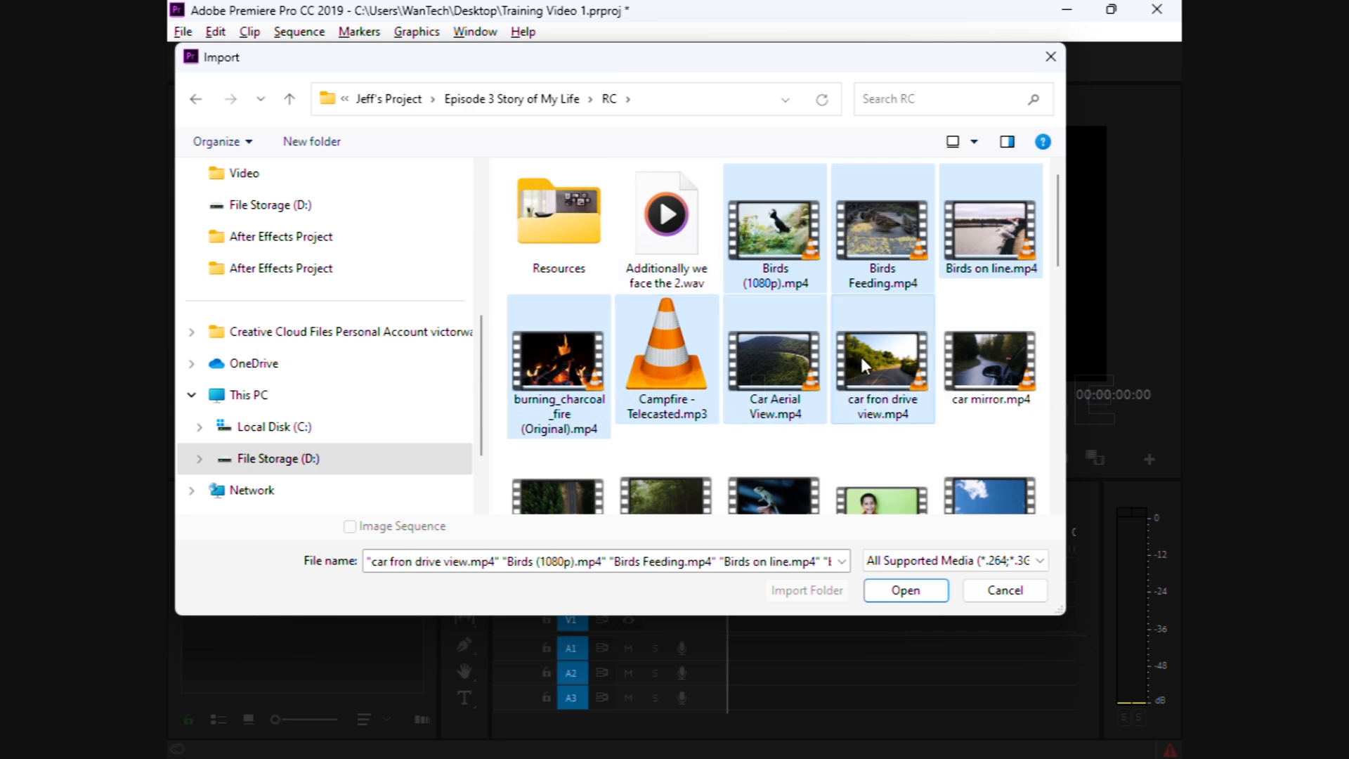
left_click(967, 364, "ctrl")
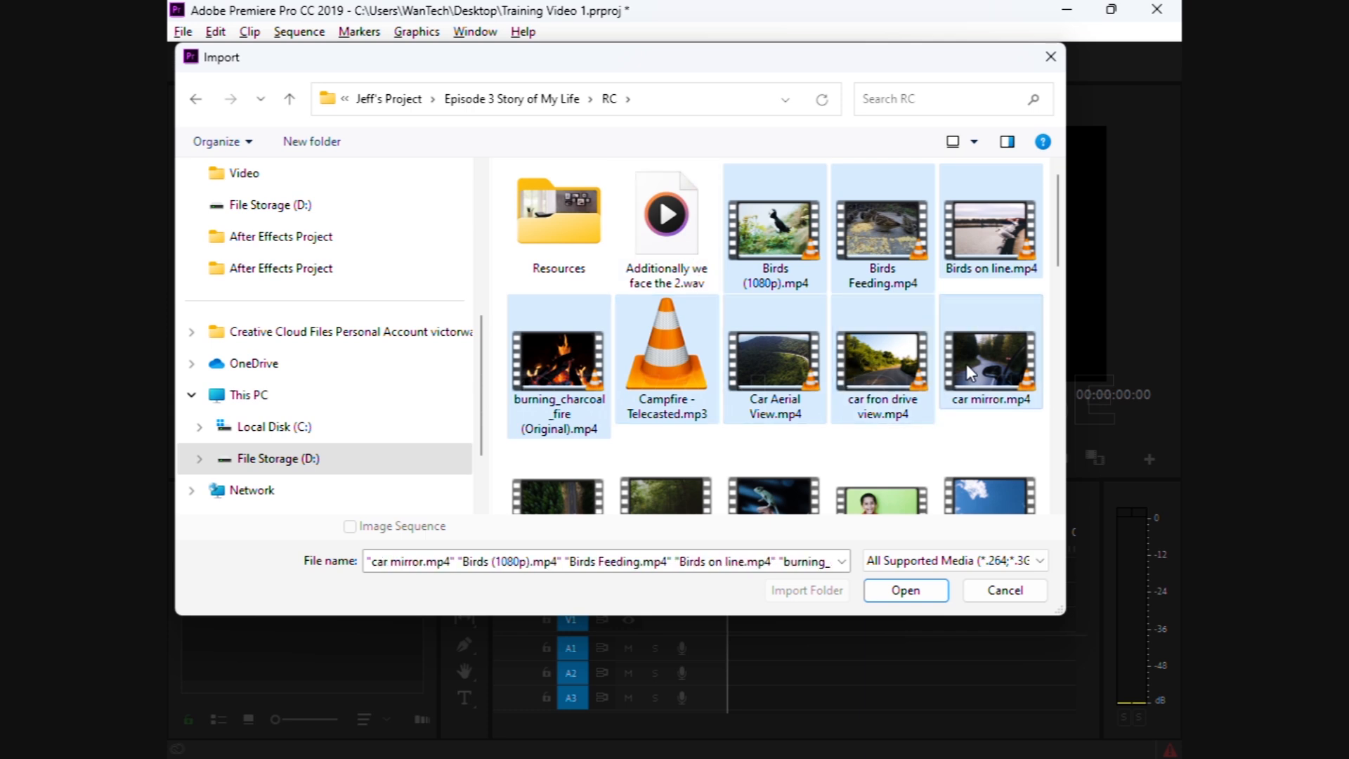
Add child on green screen.mp4, early morning chirps Frolic - E's Jammy Jams.mp3, green screen.mp4 and sunrise.mp4 to the selection and import all selected files
left_click(887, 491, "ctrl")
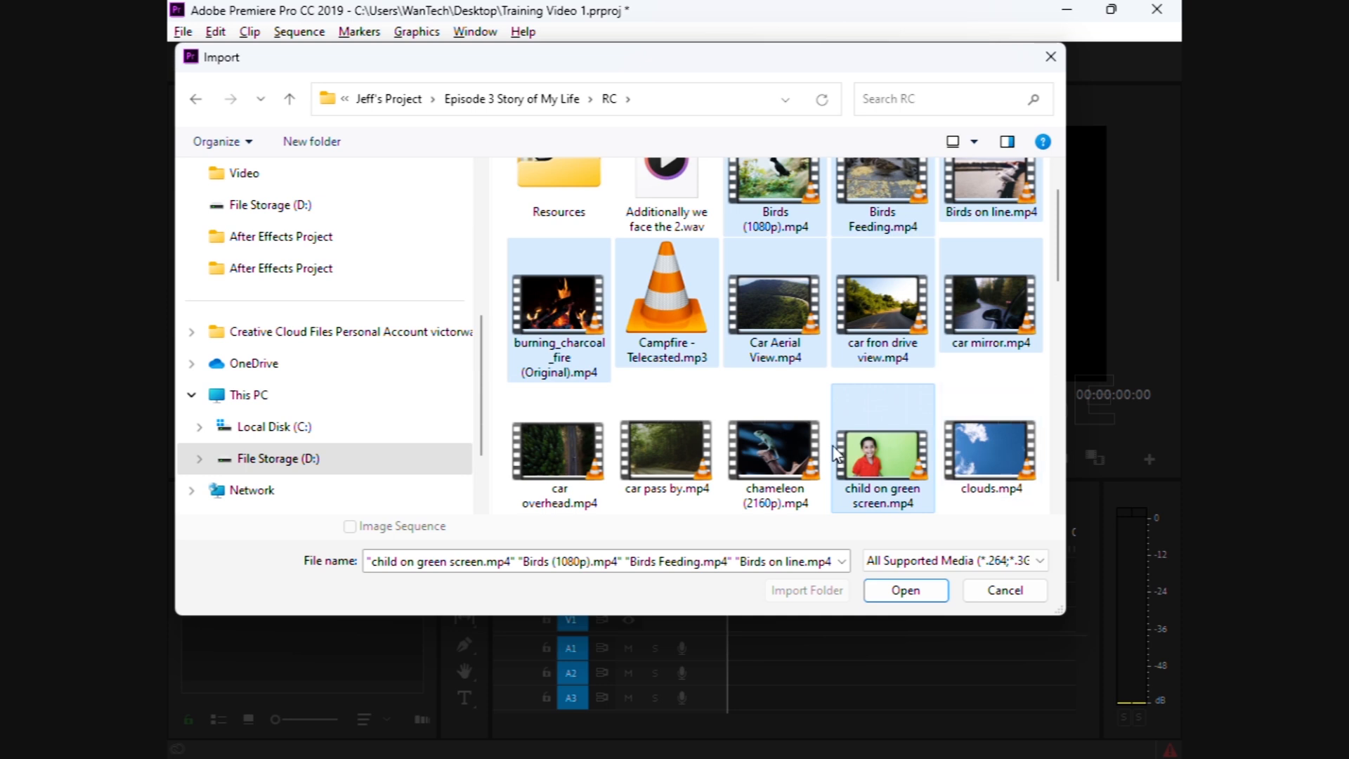
left_click_drag(1060, 273, 1060, 354)
left_click(533, 276, "ctrl")
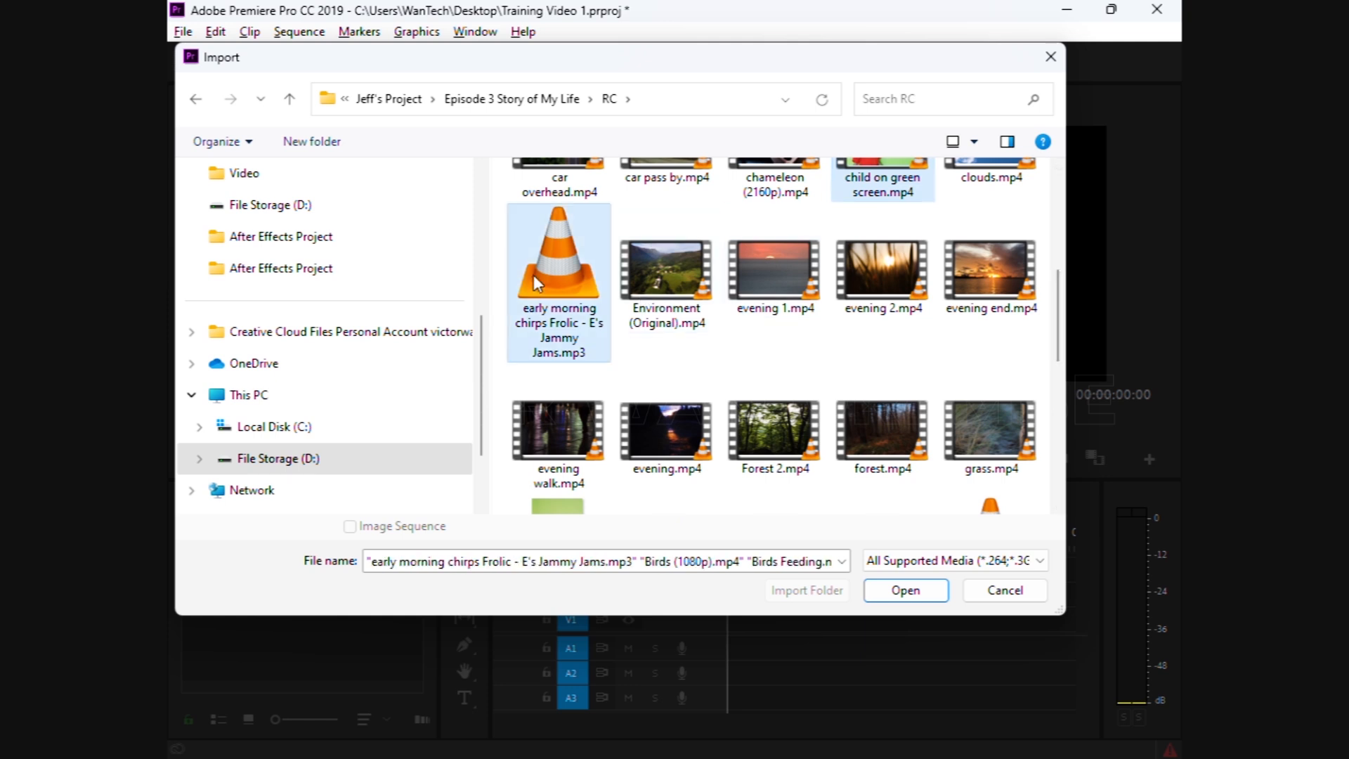
left_click_drag(1058, 352, 1059, 418)
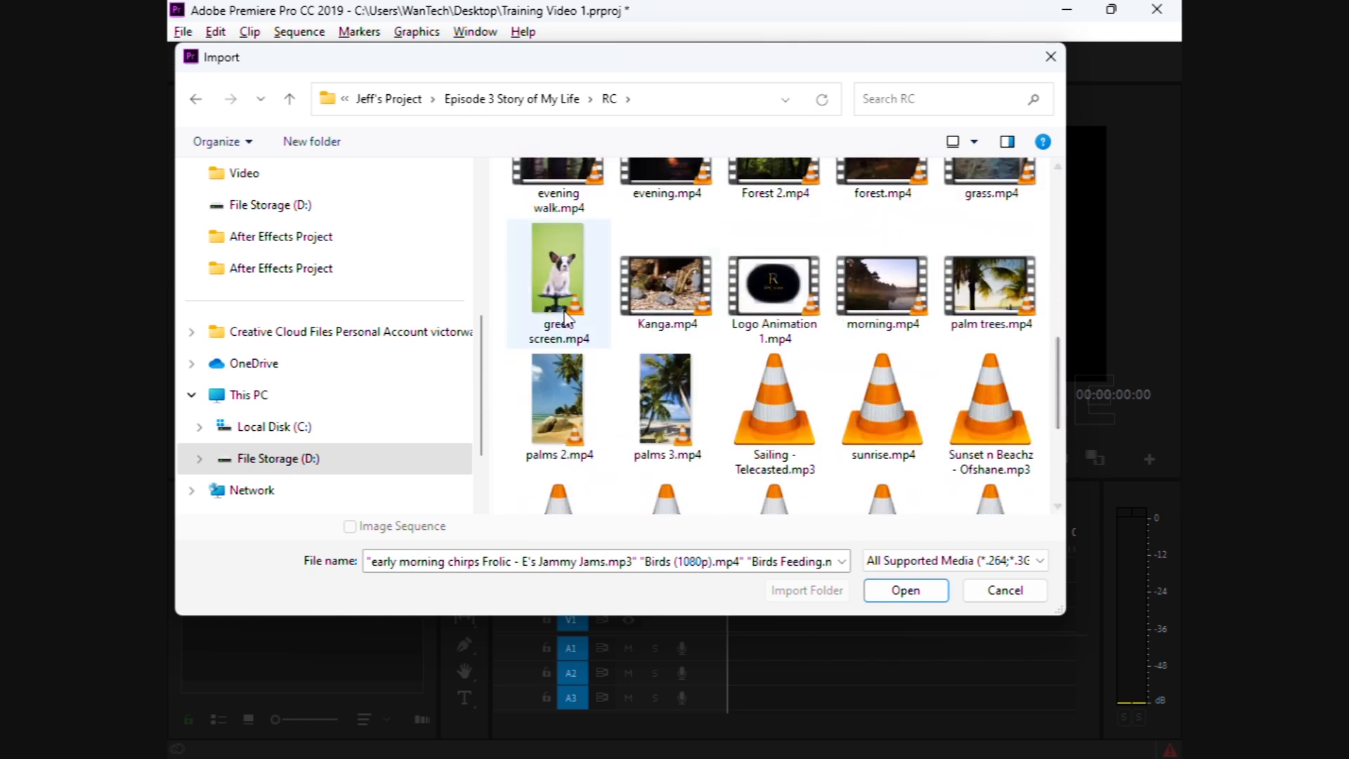
left_click(557, 295, "ctrl")
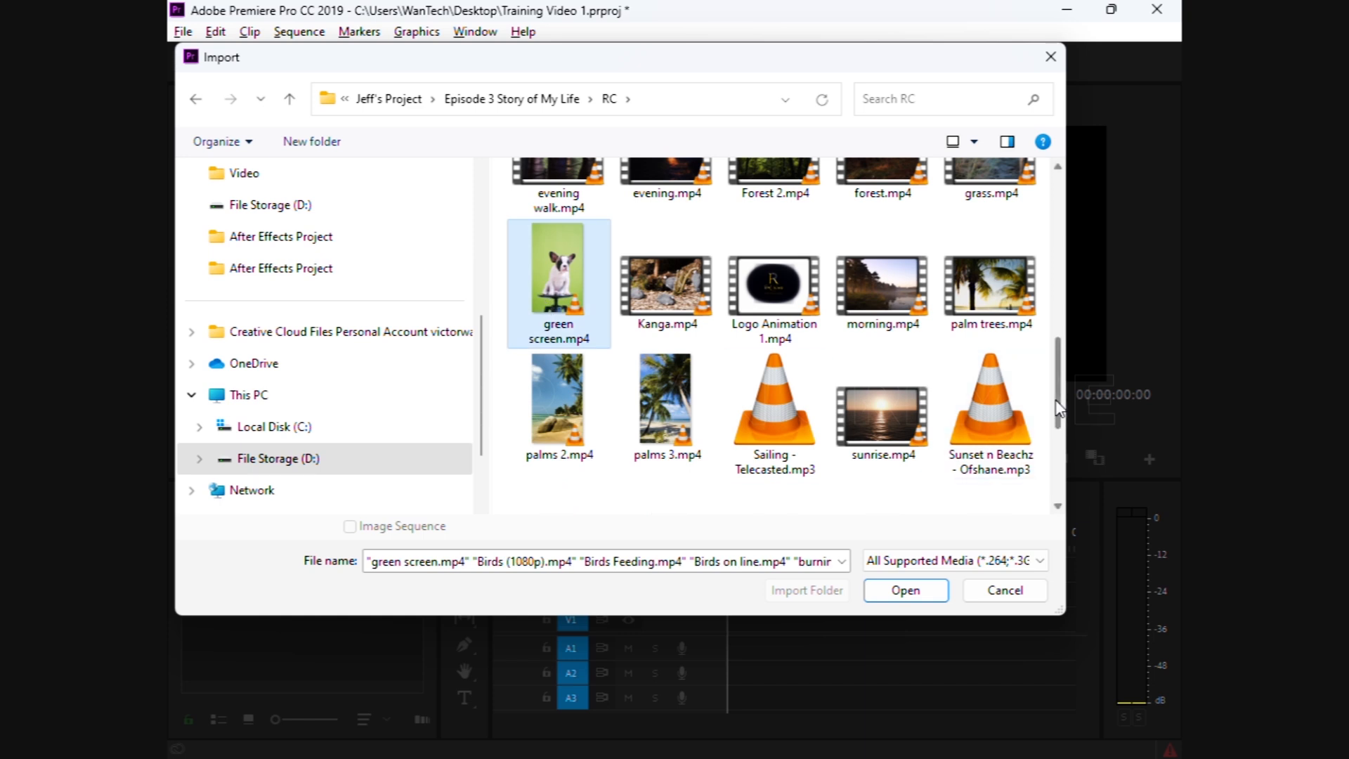
left_click(914, 426, "ctrl")
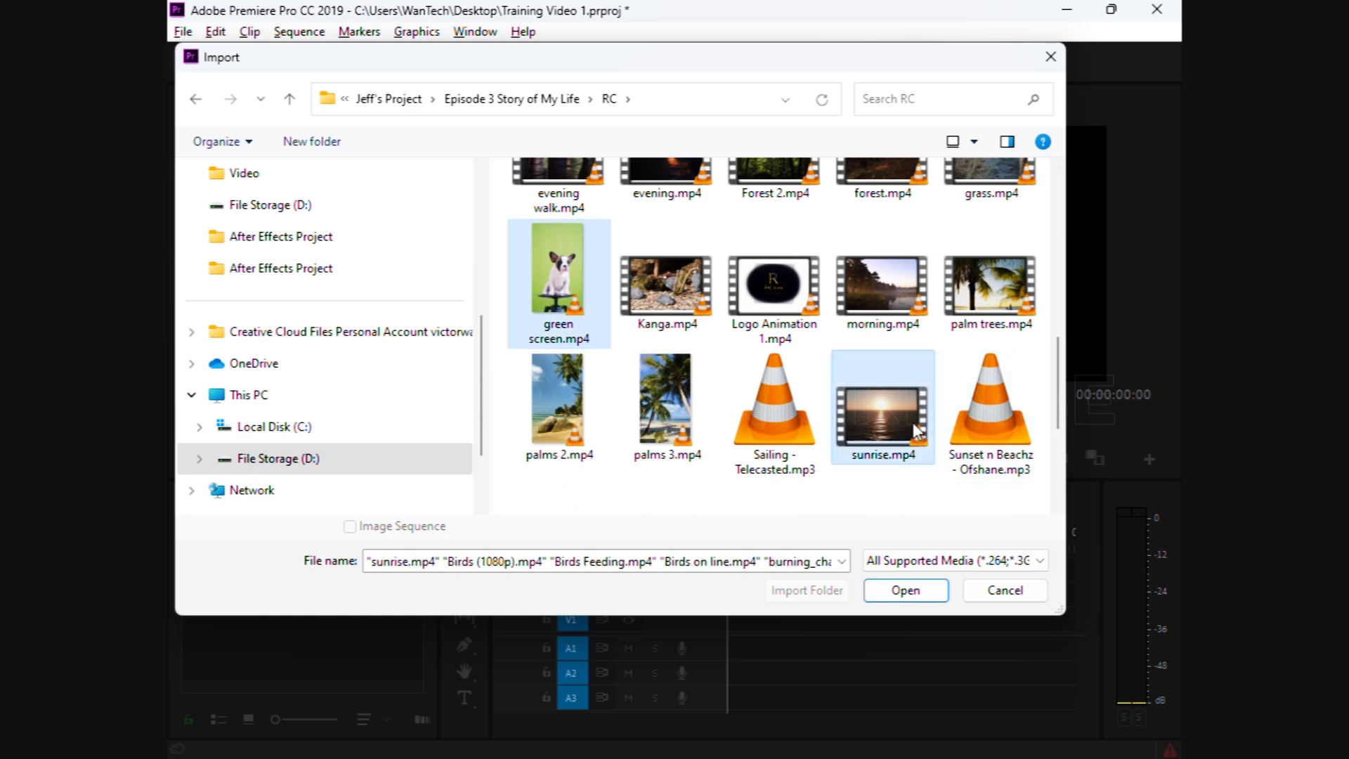
left_click(905, 594)
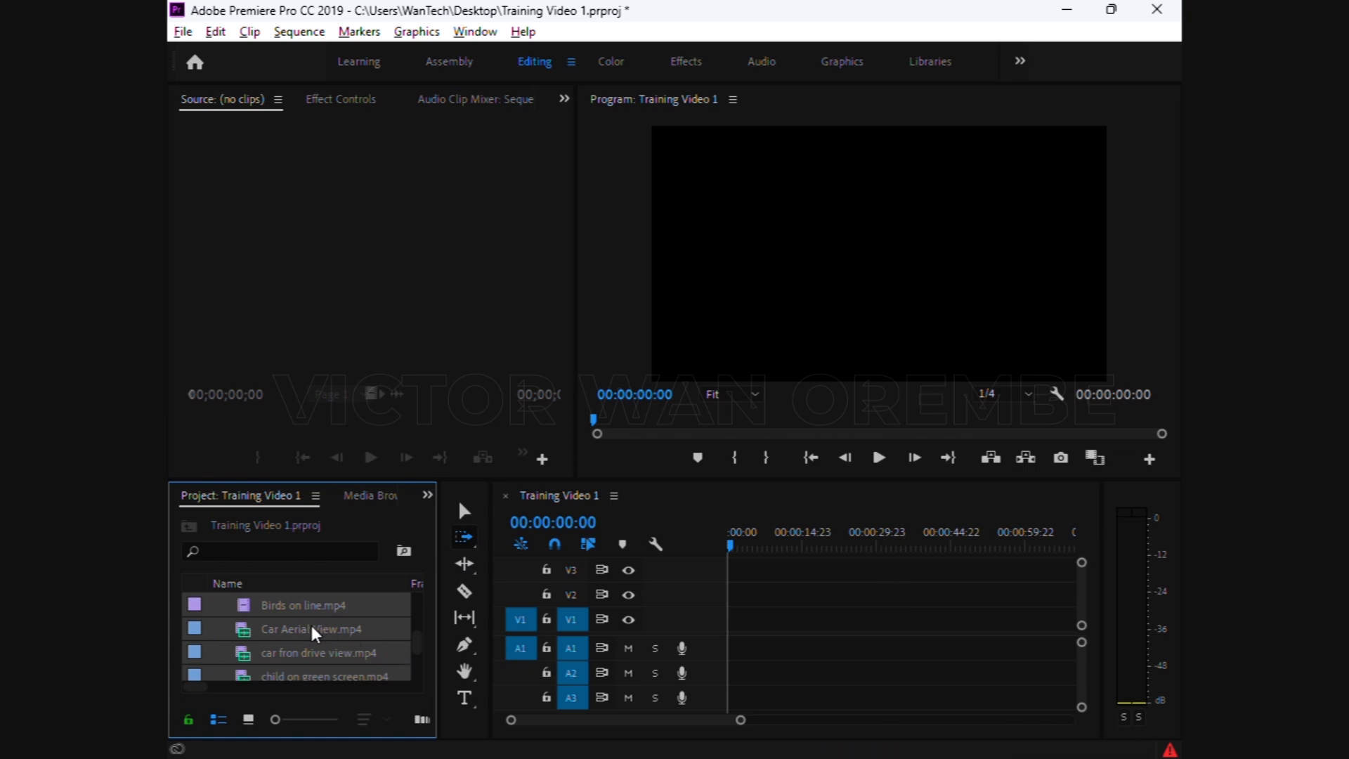
Import the additional clip swing.mp4 from the RC folder into the project
left_click(311, 629)
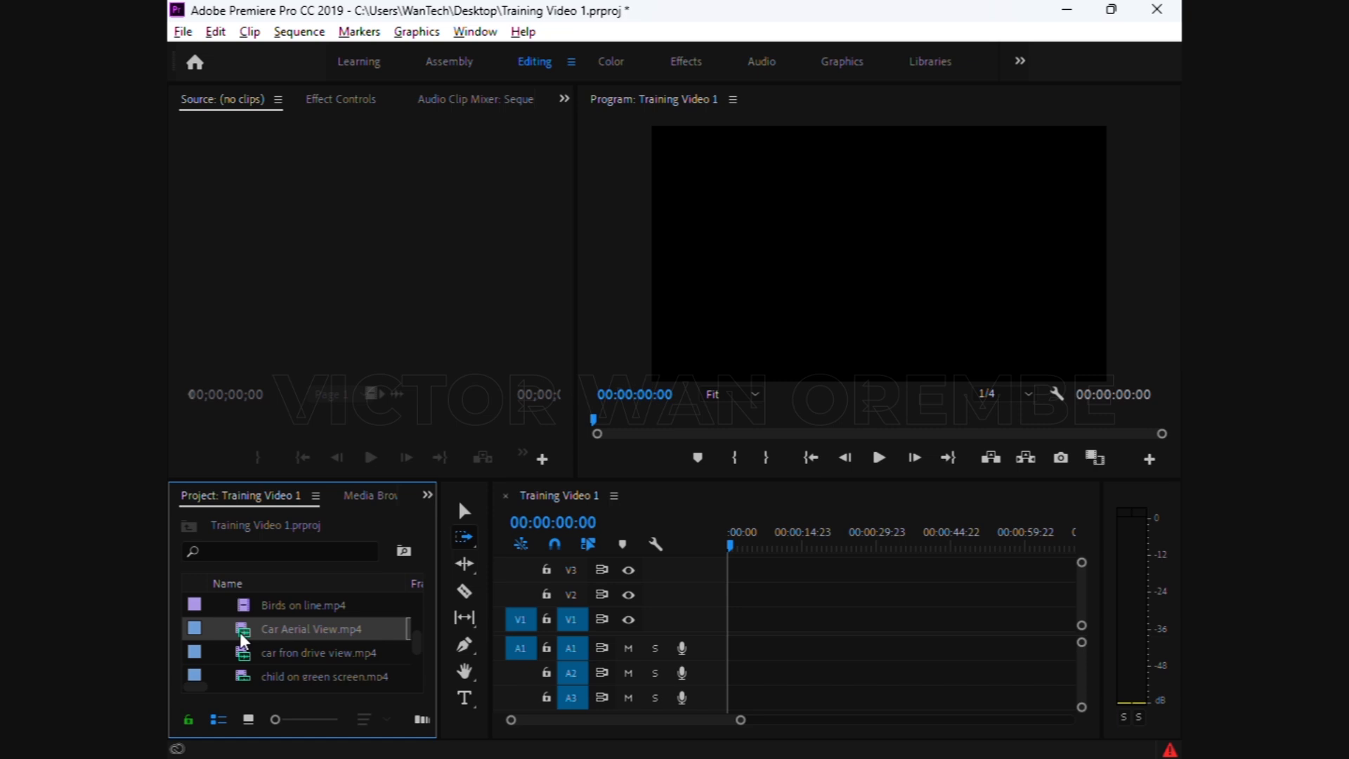
key("ctrl+i")
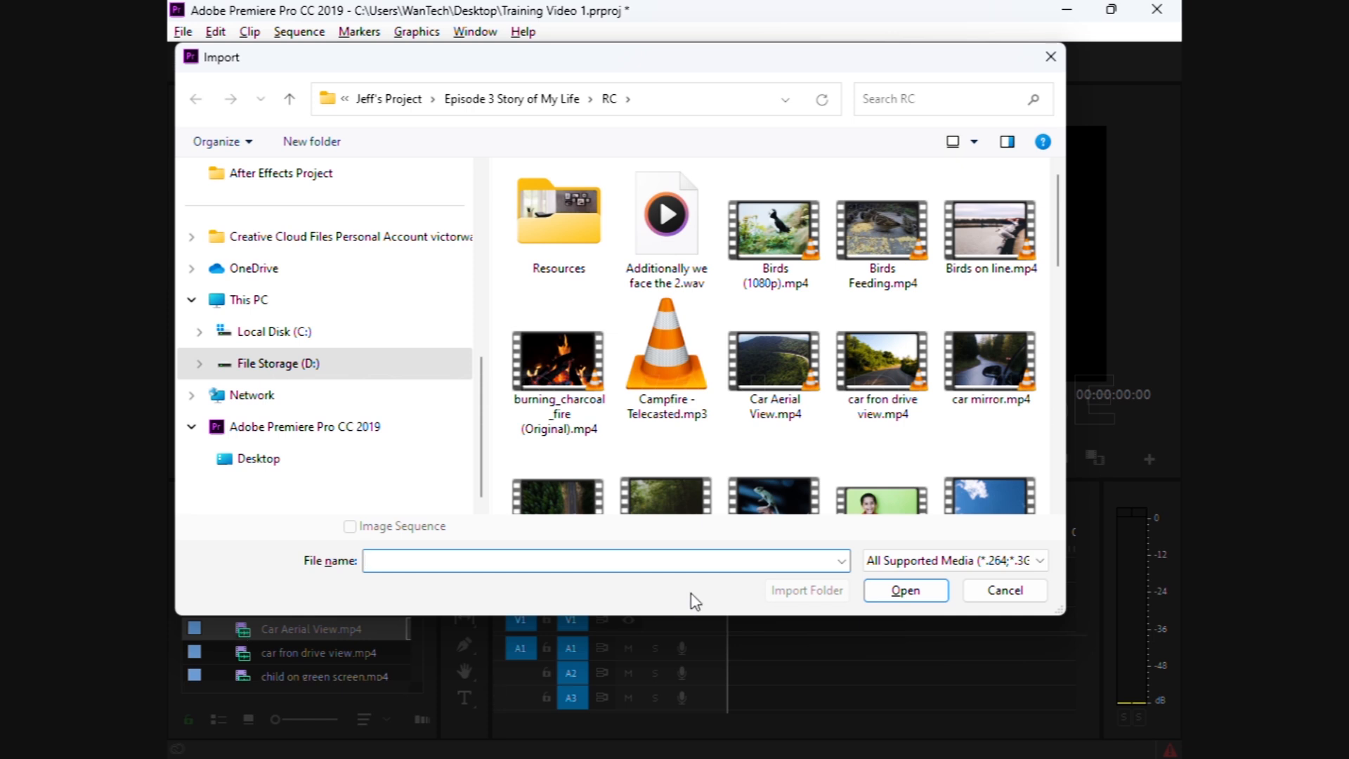
left_click_drag(1059, 255, 1057, 444)
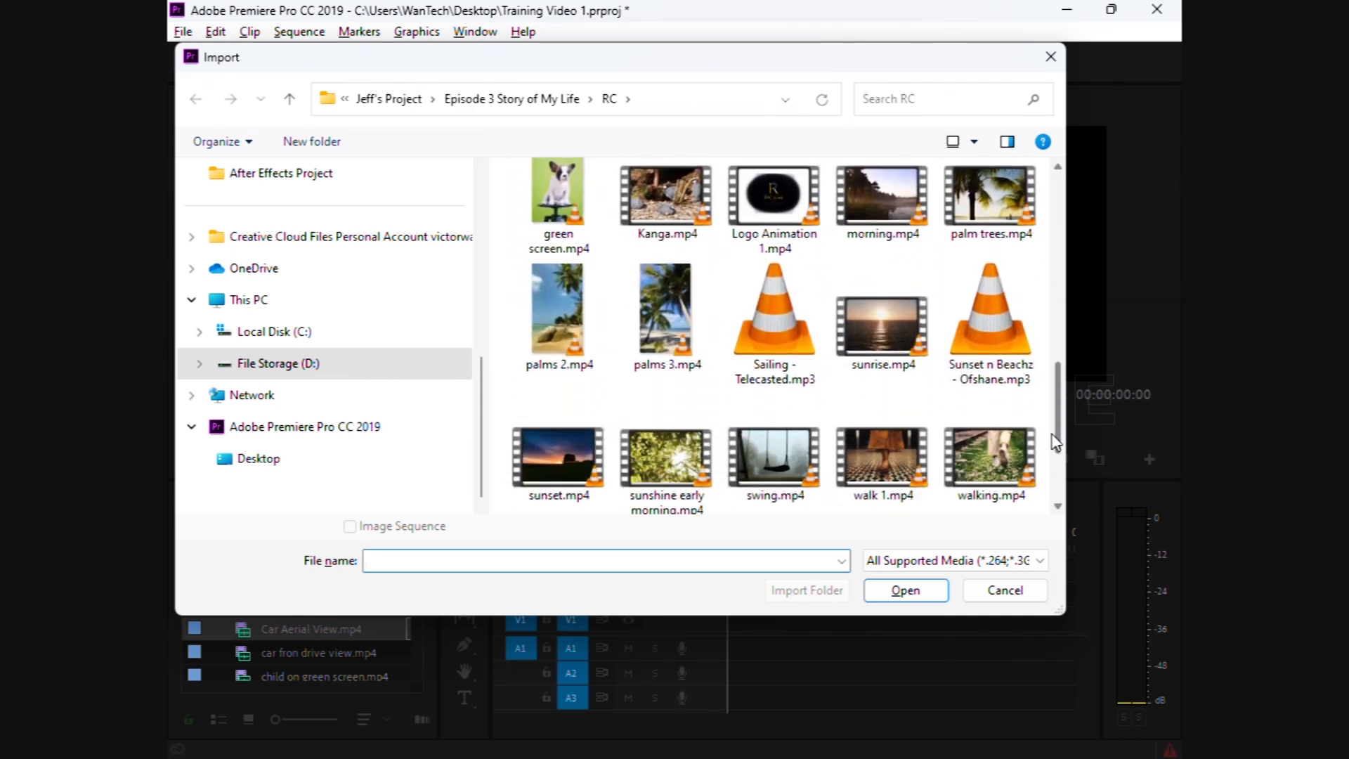
left_click(992, 215)
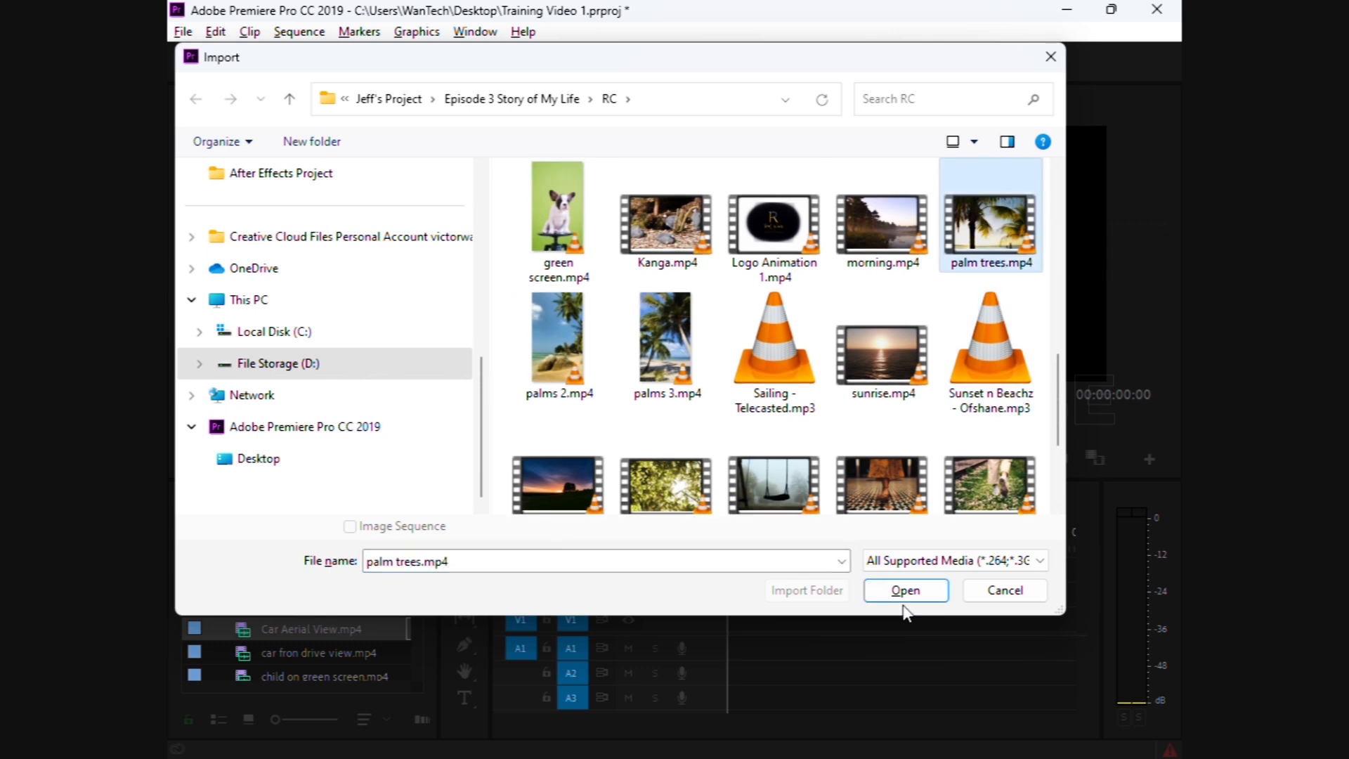
left_click(778, 495)
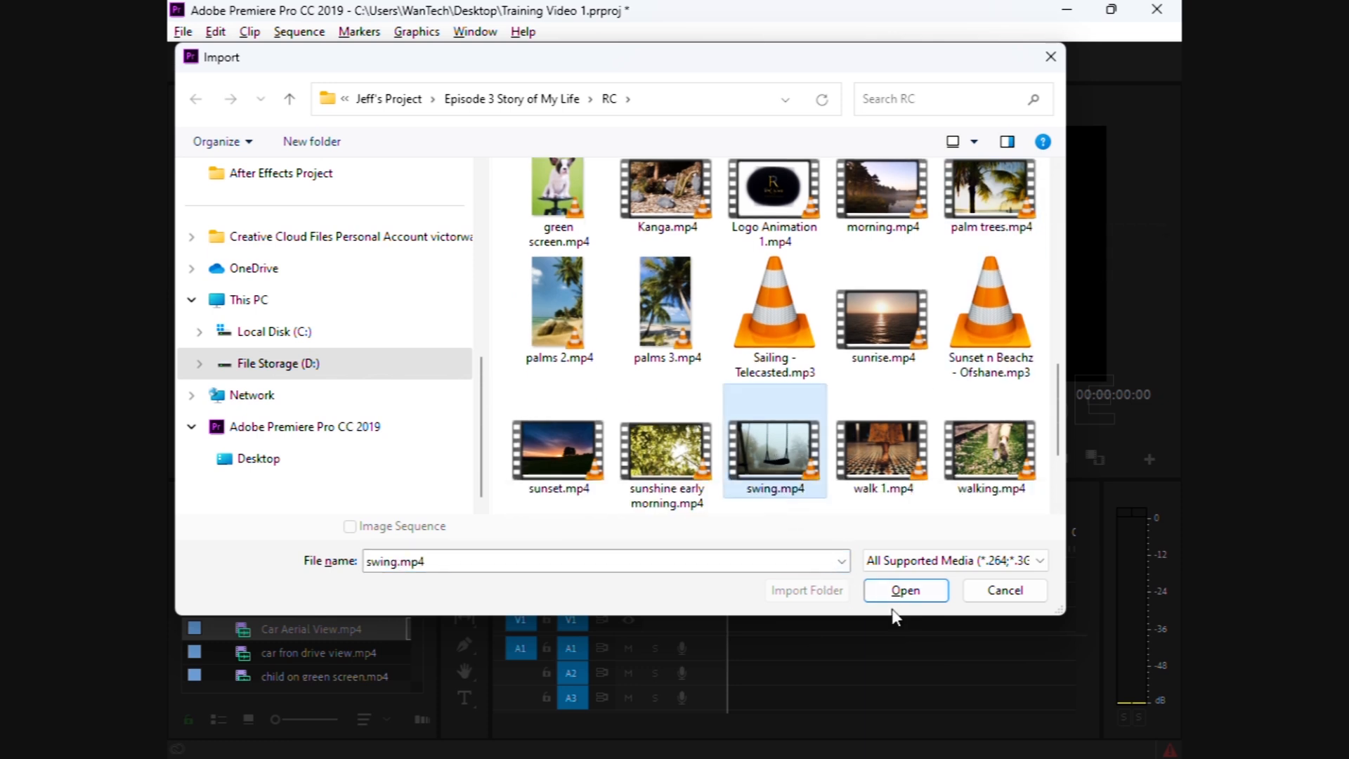
left_click(907, 591)
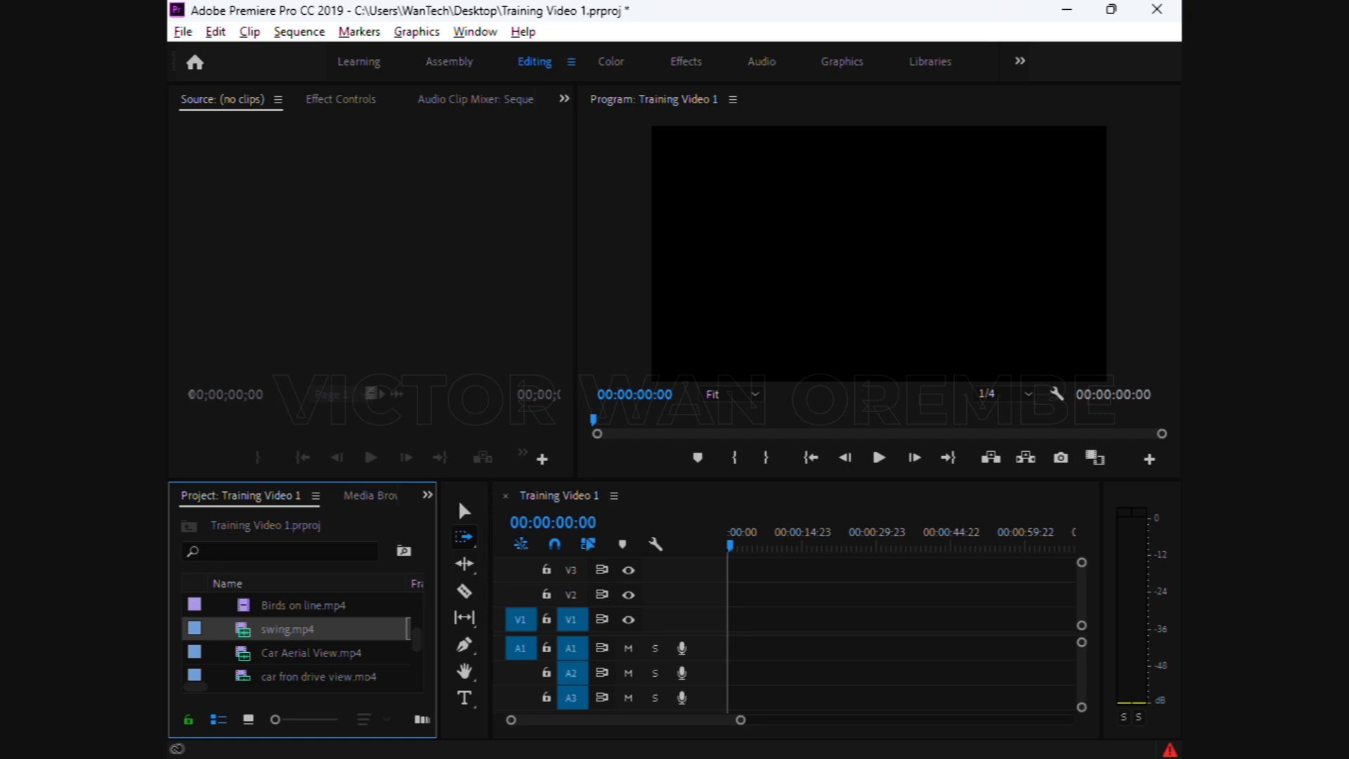
Switch to File Explorer and bring Birds Feeding.mp4 from the RC folder directly into the Premiere Pro project's media list
key("alt+Tab")
key("alt+Tab")
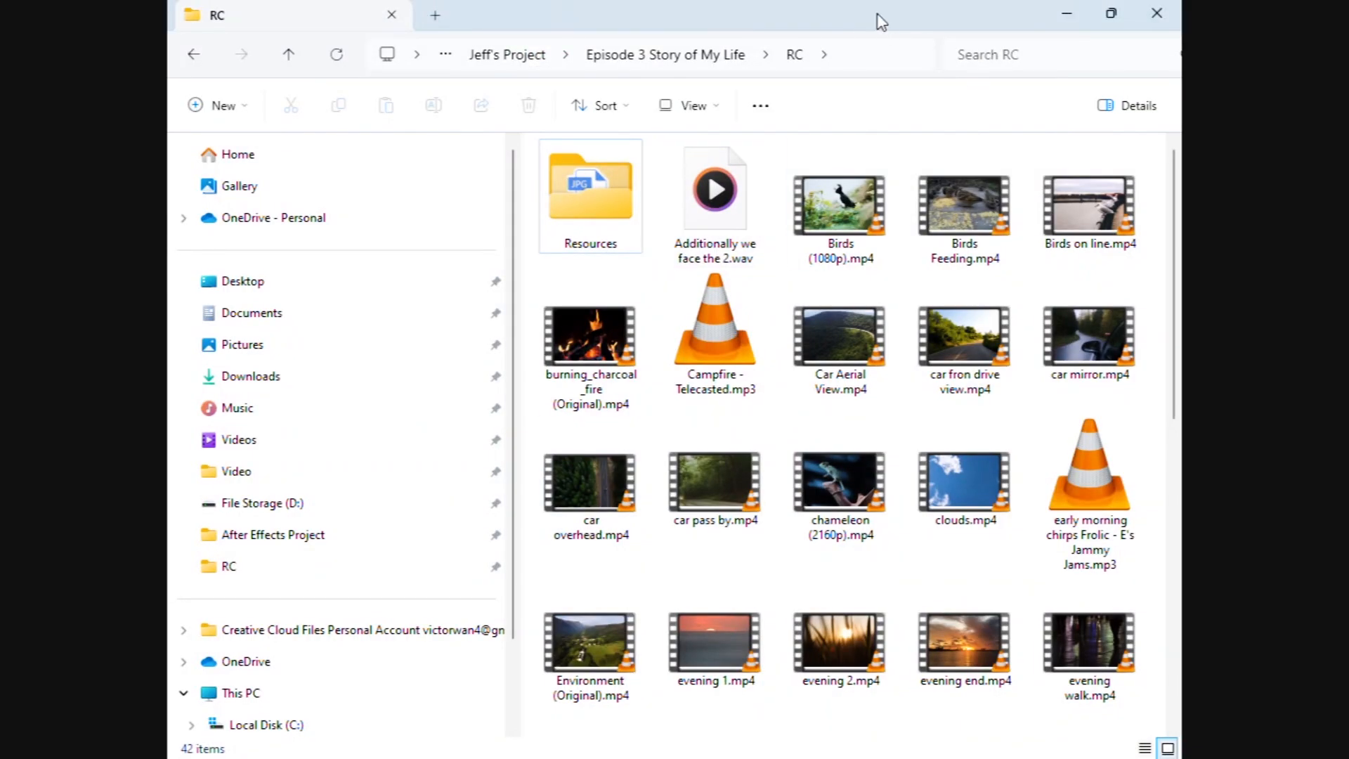
left_click_drag(882, 22, 898, 111)
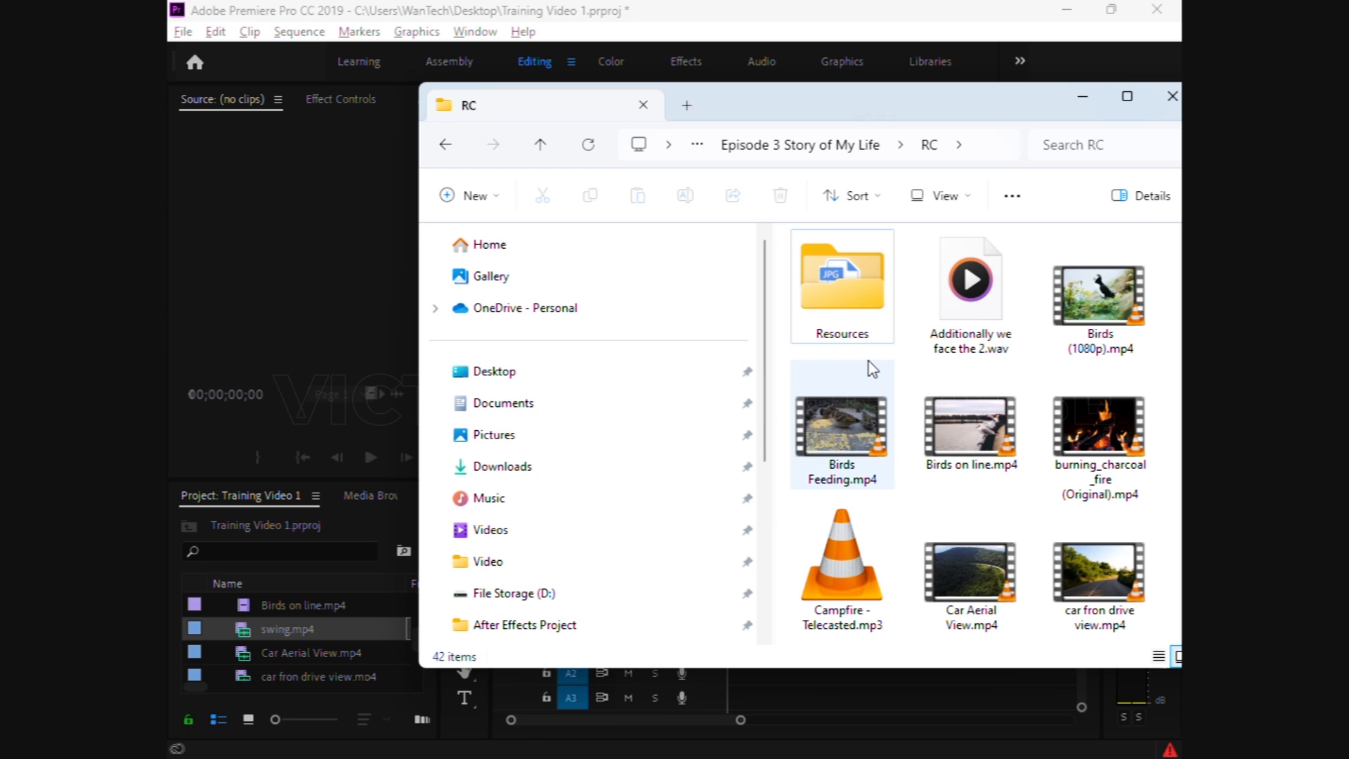
left_click_drag(848, 411, 264, 643)
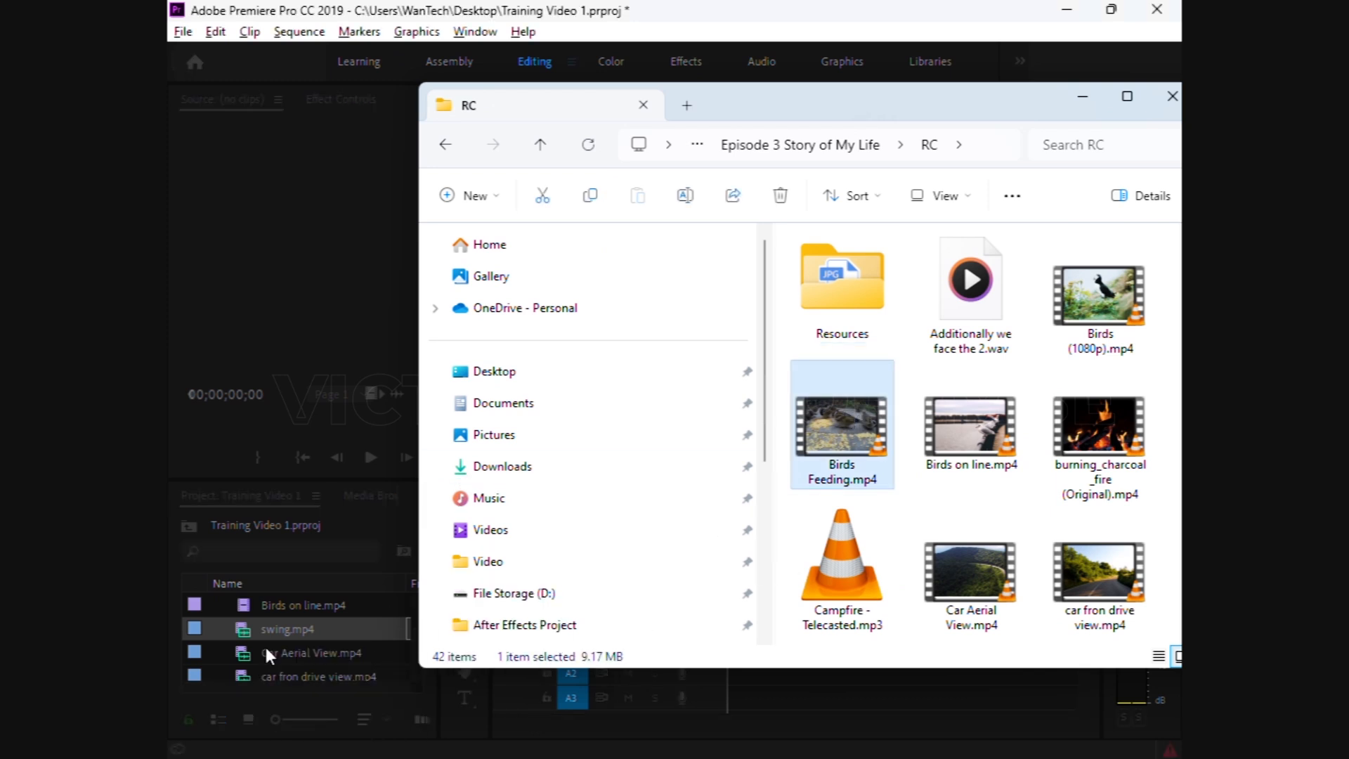
left_click(245, 653)
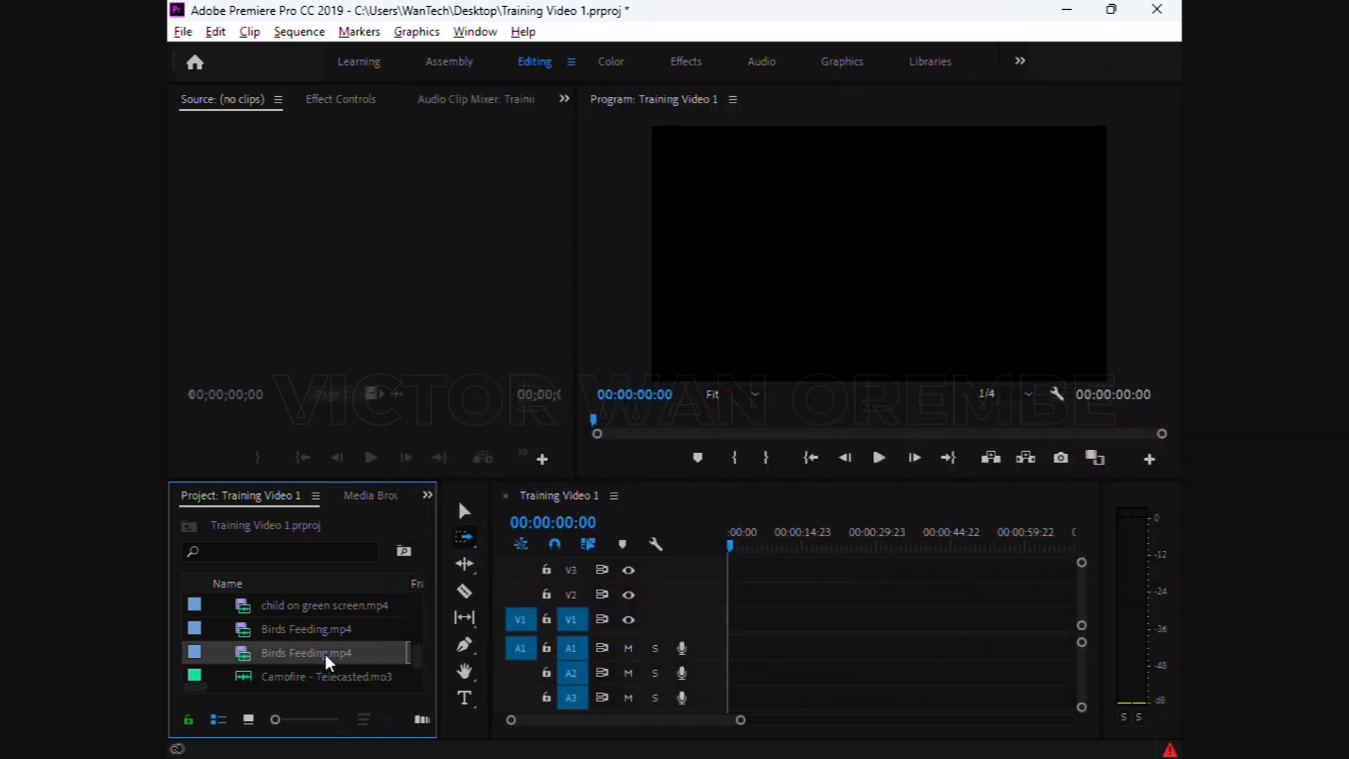
Make the Selection Tool active in place of the Track Select tool
scroll(417, 657, "up", 3)
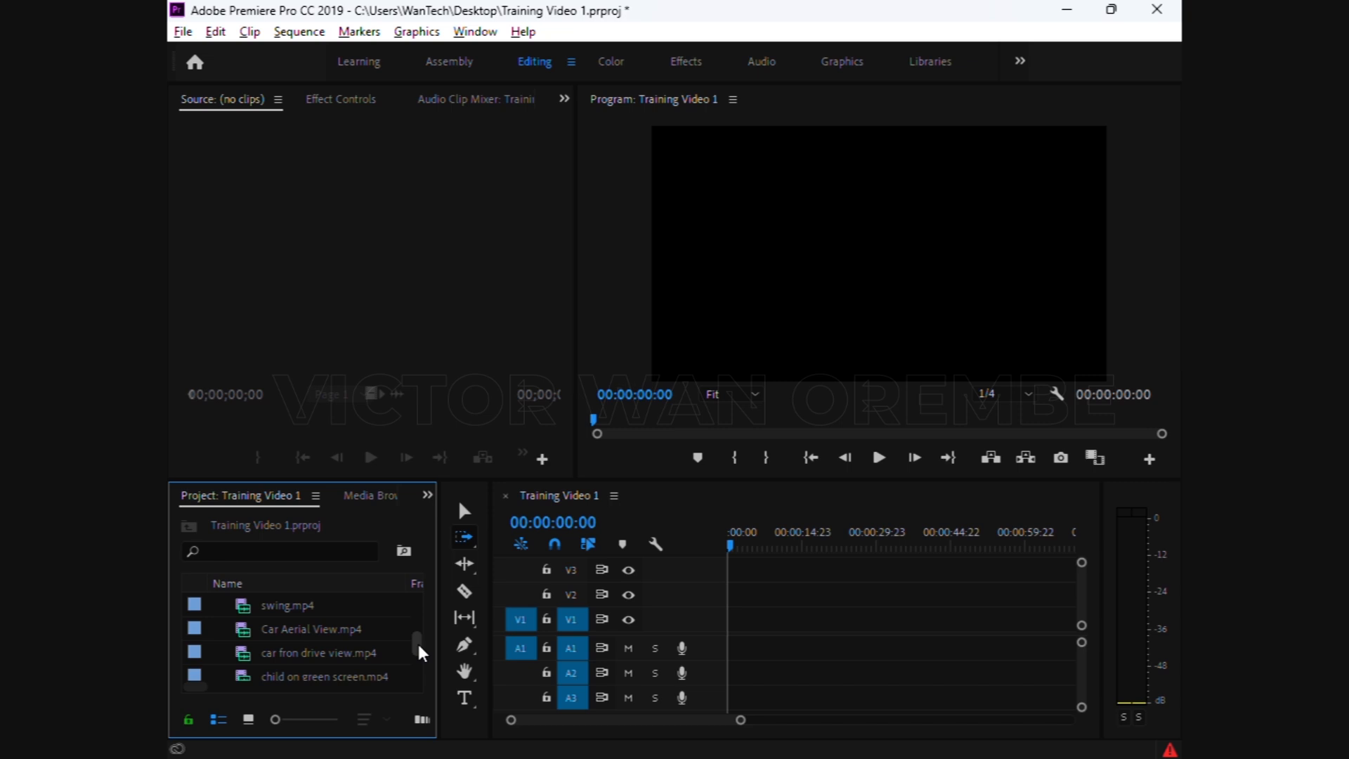
left_click_drag(418, 645, 418, 630)
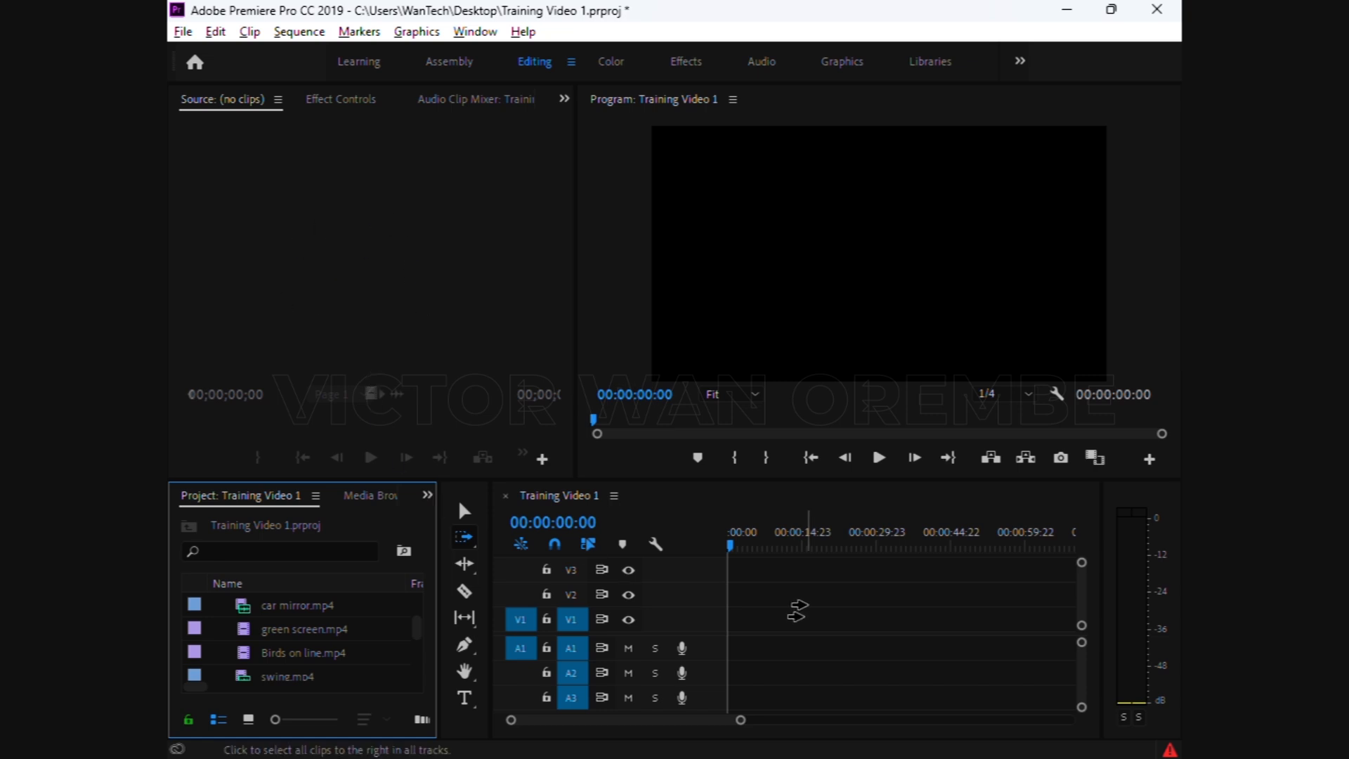
left_click(465, 511)
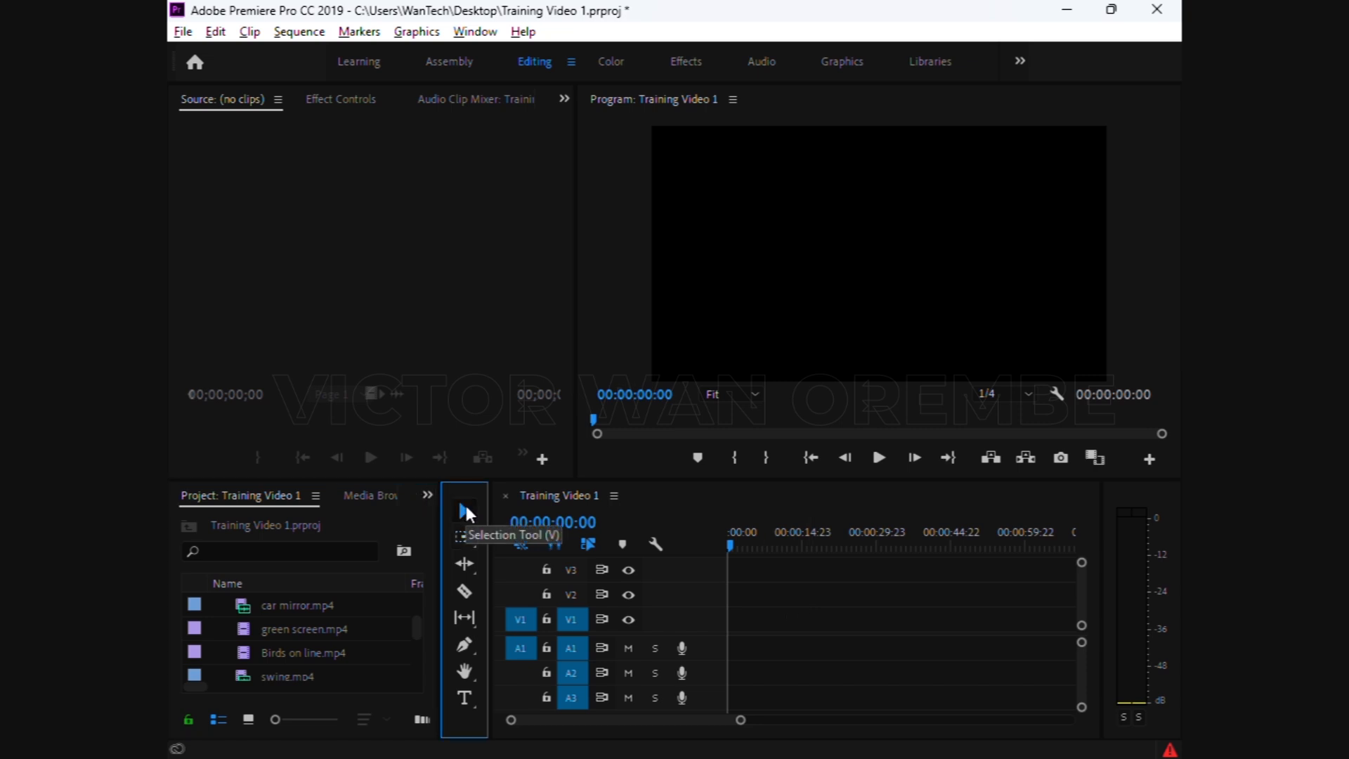
left_click(295, 430)
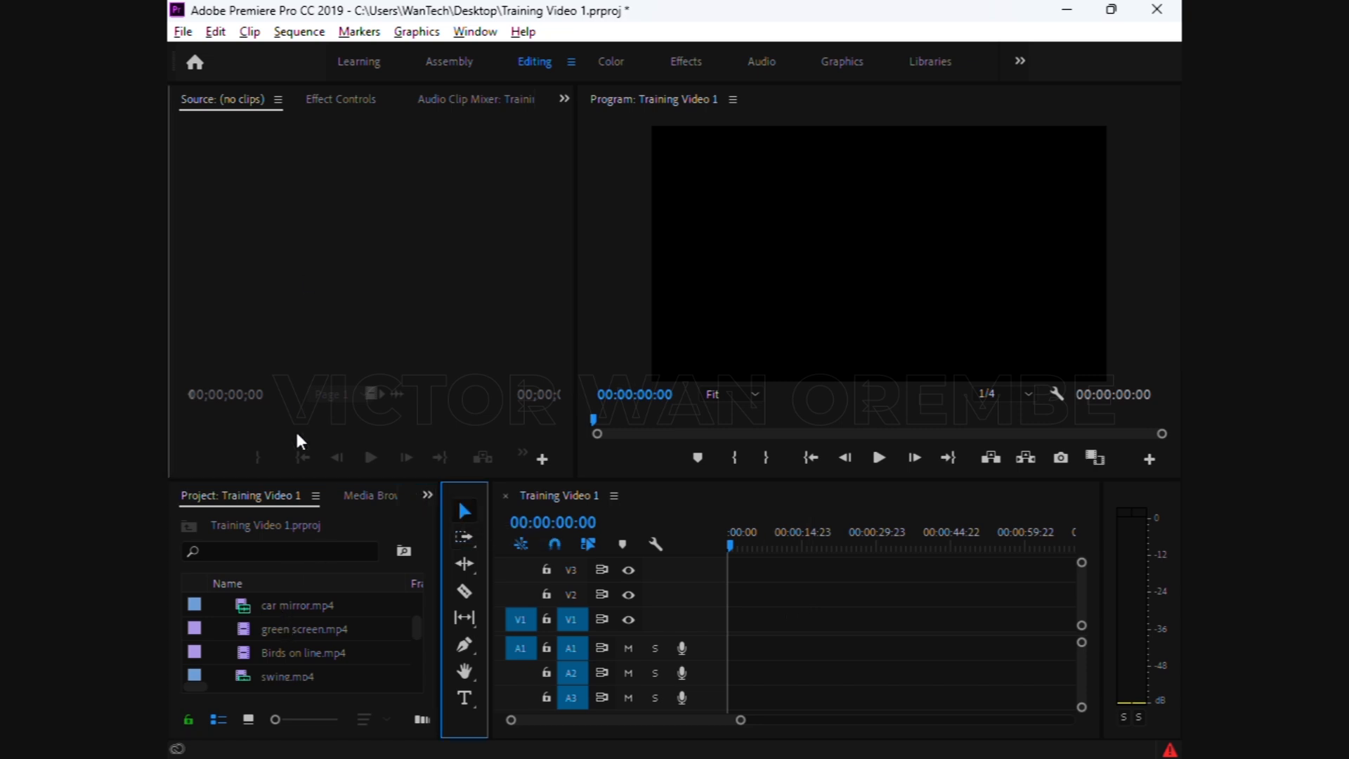
Open car mirror.mp4 in the Source monitor and play its first few seconds
left_click(242, 609)
double_click(242, 609)
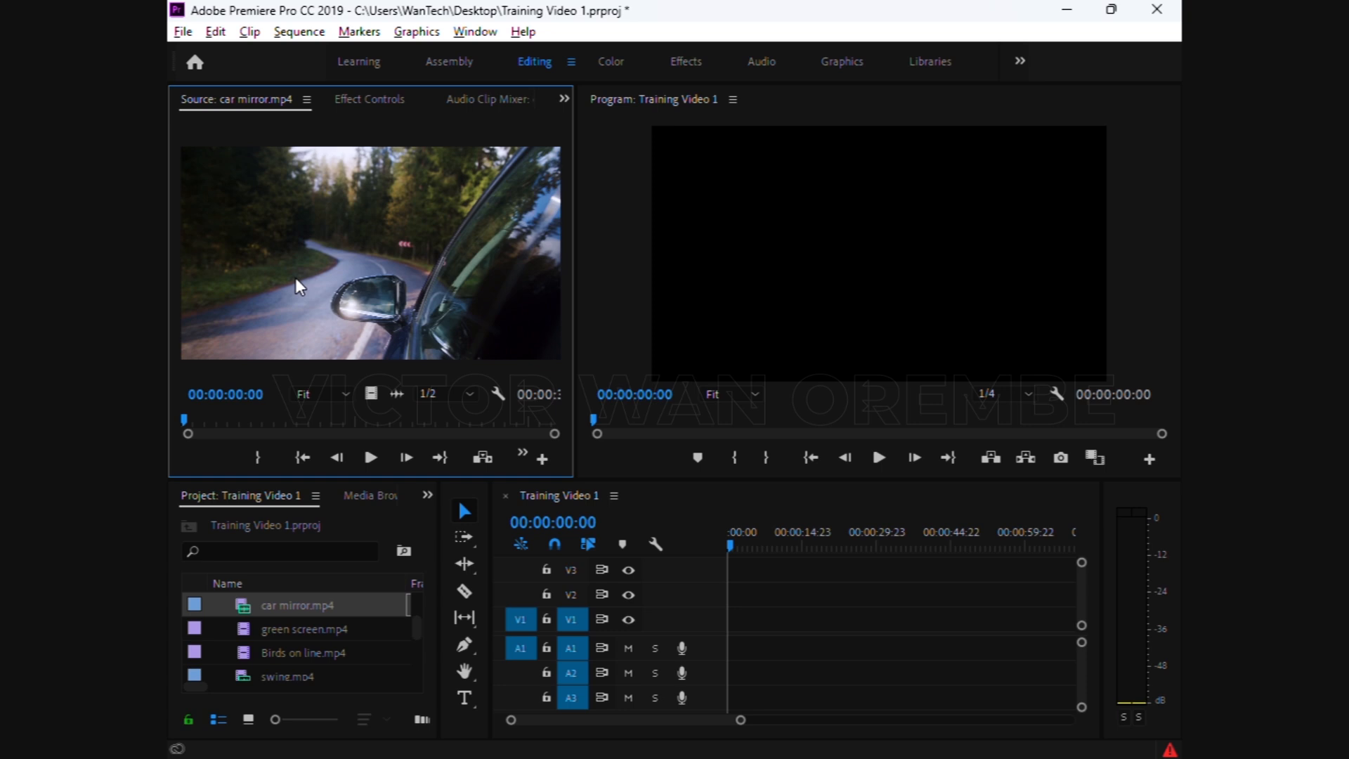
left_click(372, 457)
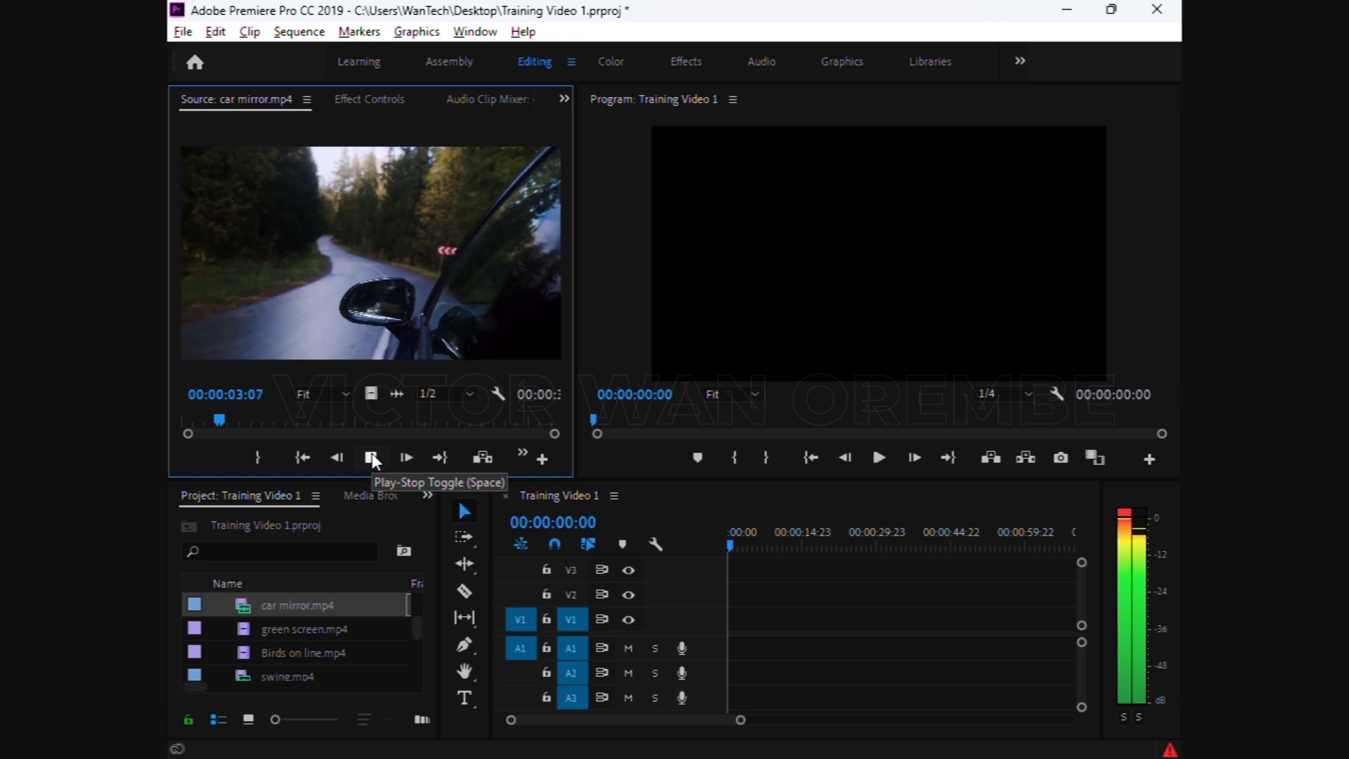
left_click(372, 457)
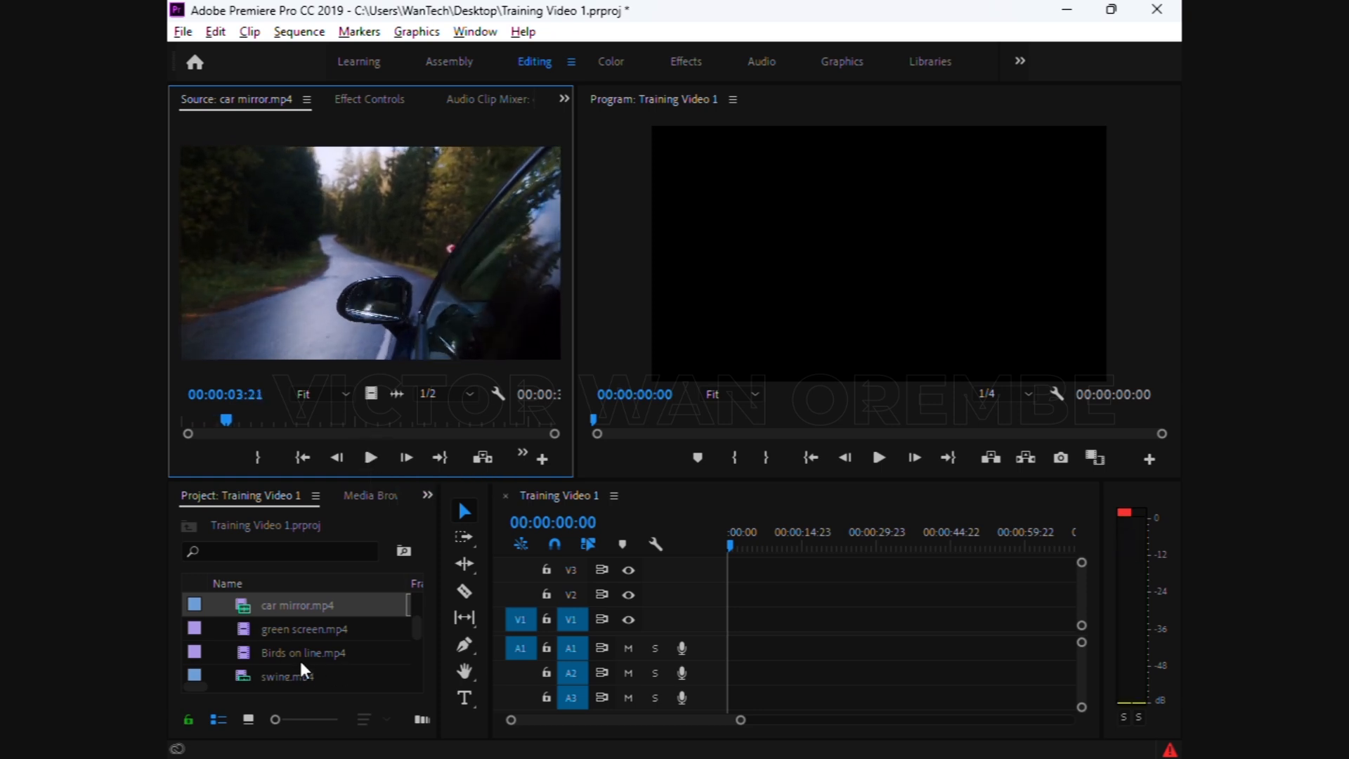
Load green screen.mp4 into the Source monitor, play its first few seconds, and widen the Source monitor to reveal more of its controls
left_click(282, 632)
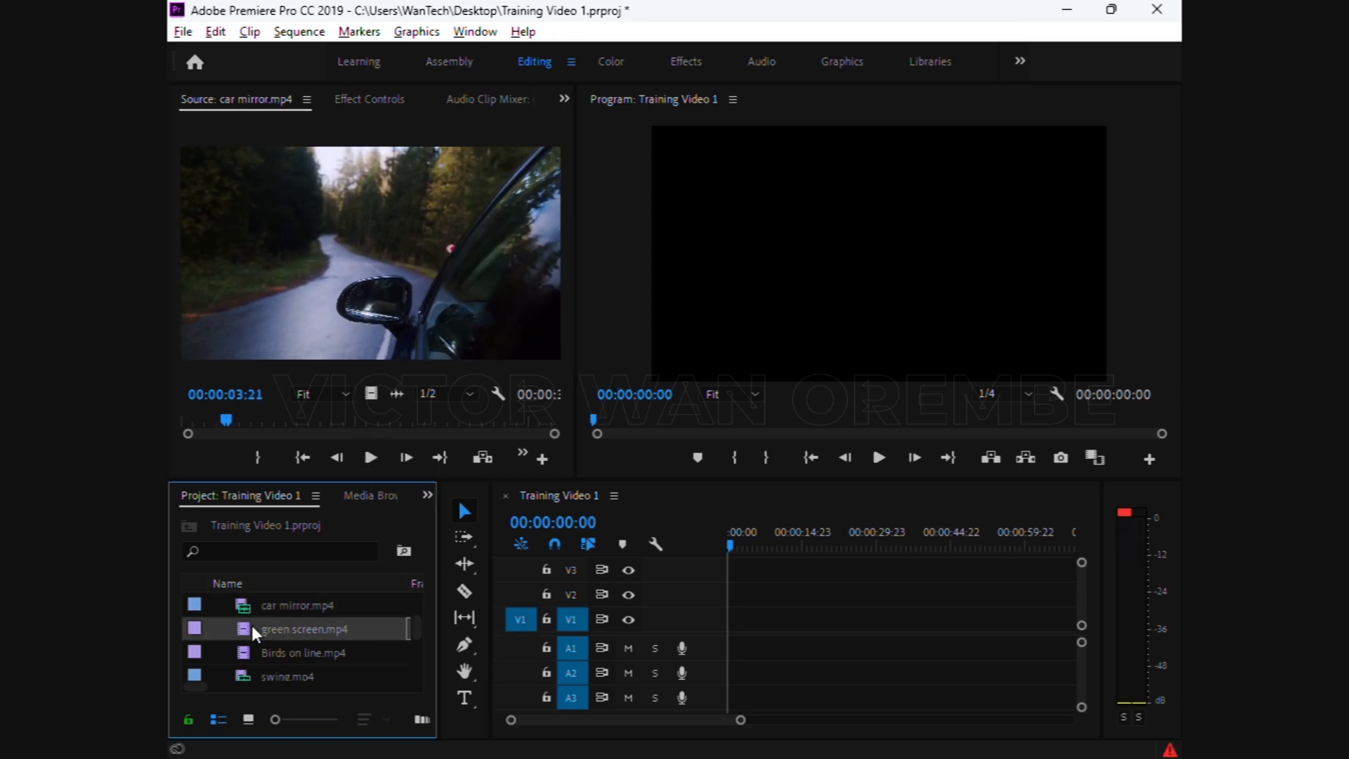
left_click_drag(251, 626, 339, 294)
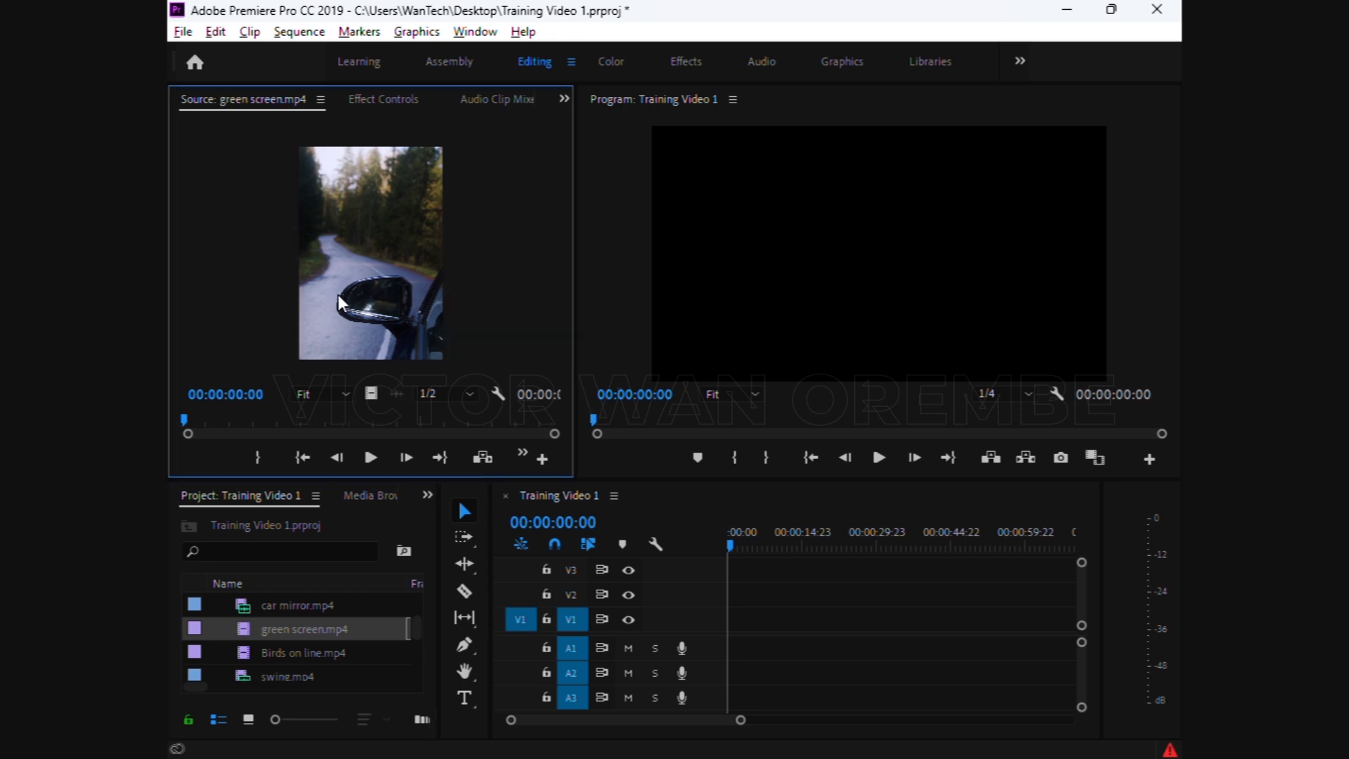
left_click(370, 457)
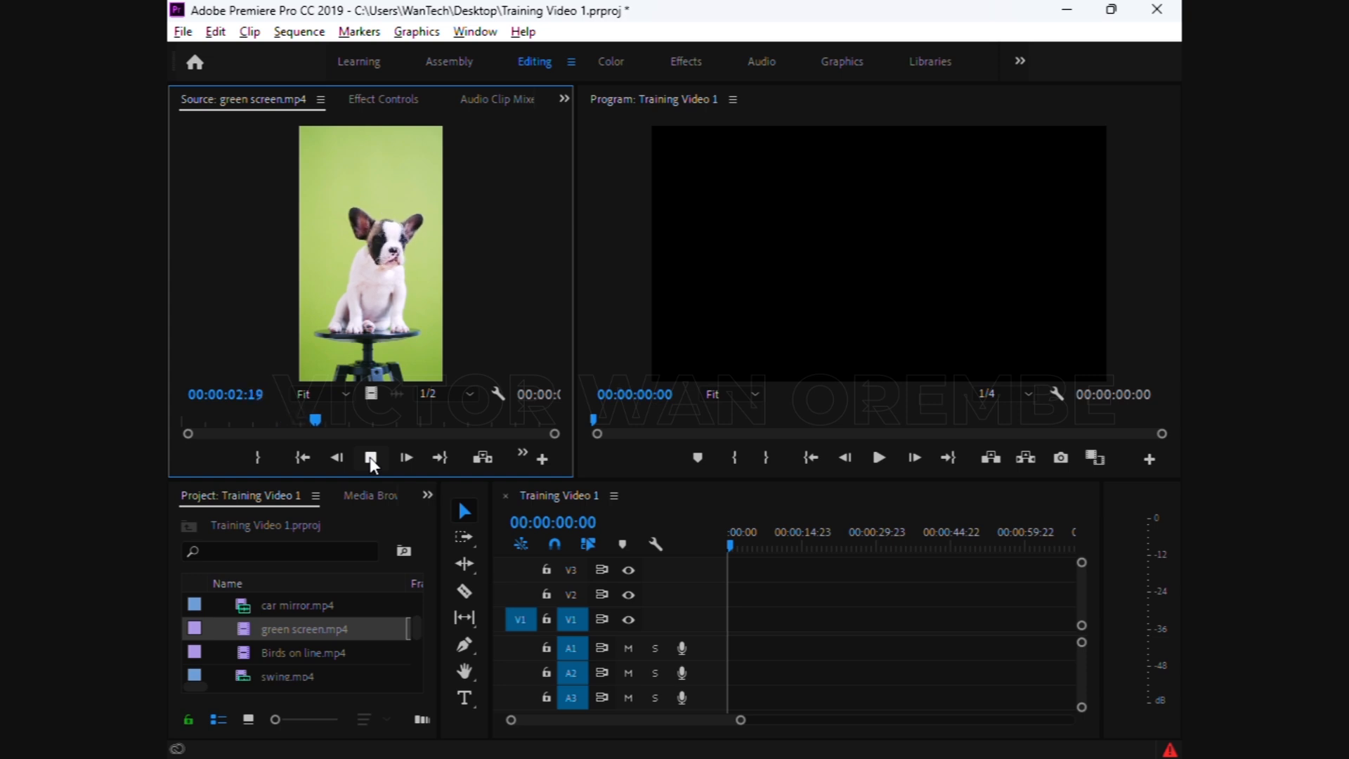
left_click(370, 457)
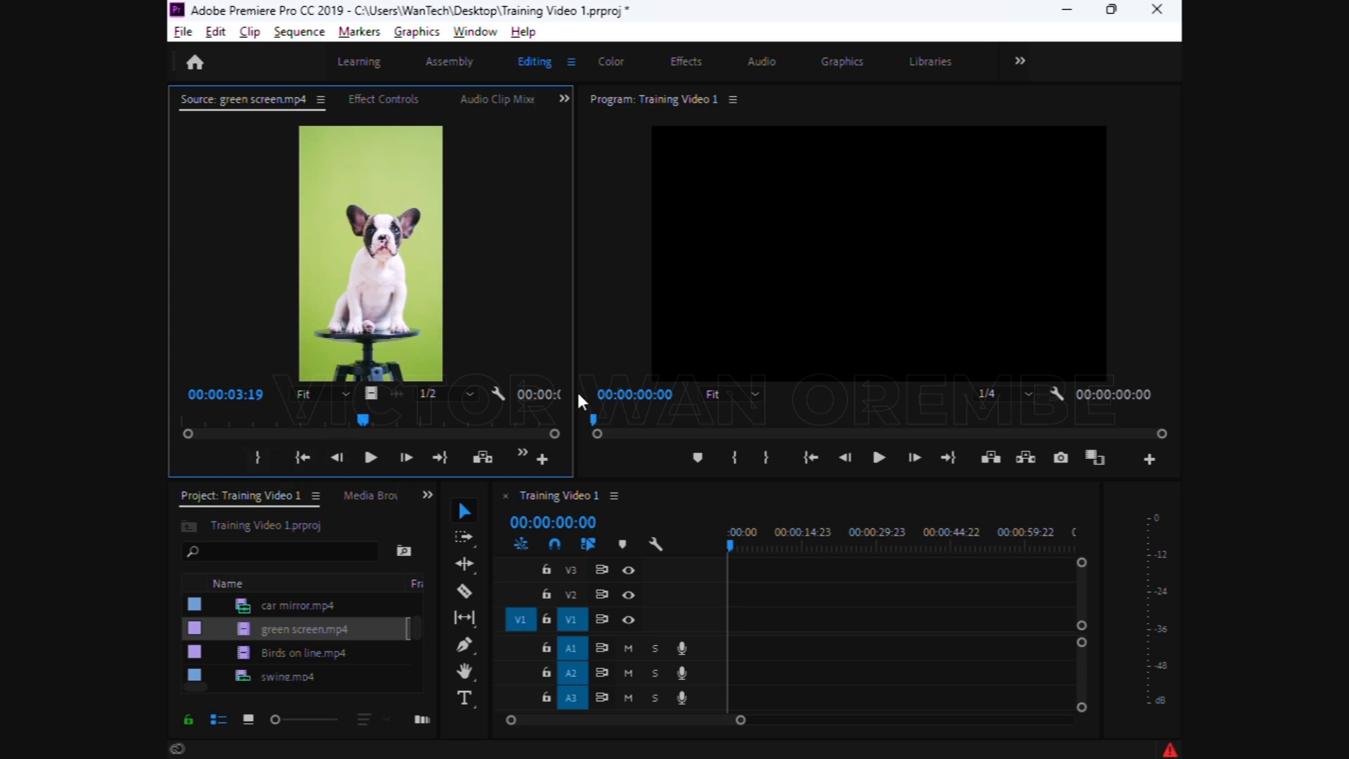
left_click_drag(575, 397, 633, 397)
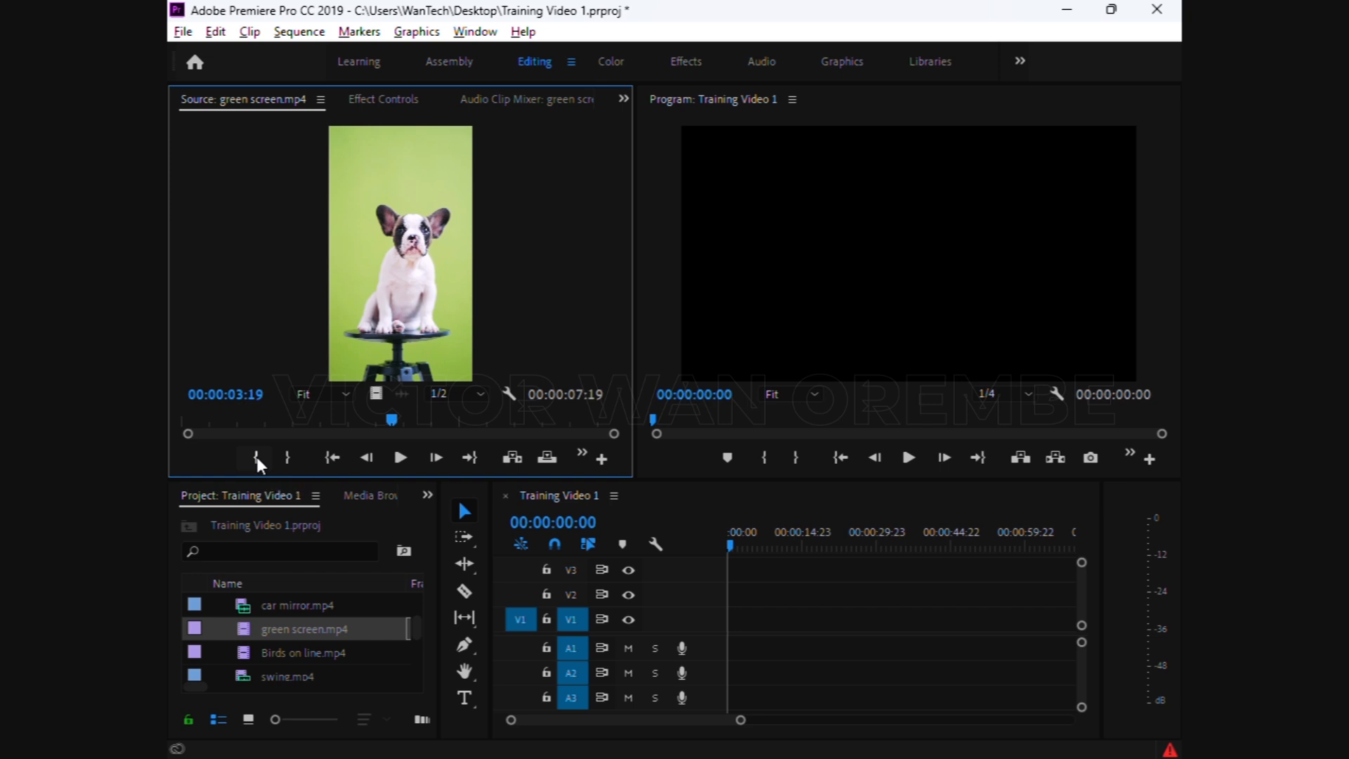
Load Birds on line.mp4 into the Source monitor and play about its first 12 seconds
double_click(269, 652)
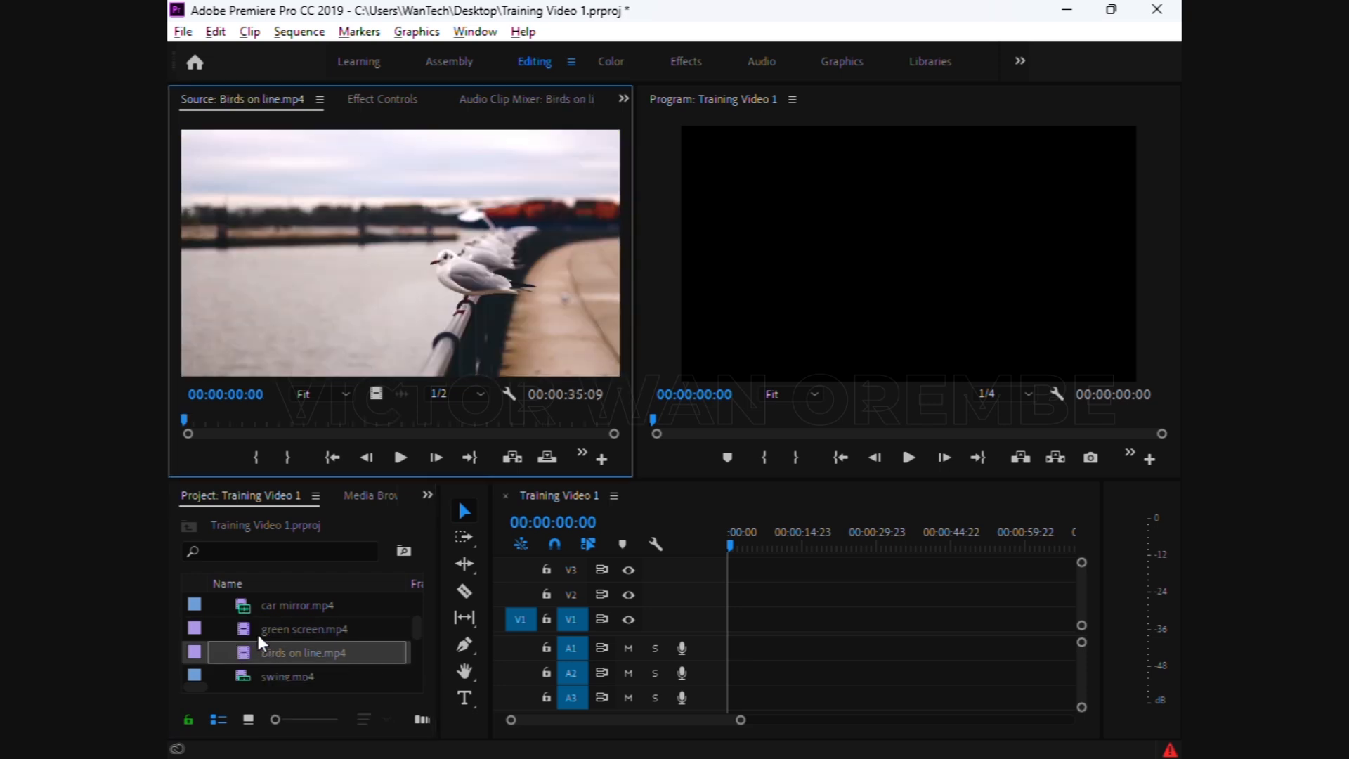
left_click(400, 457)
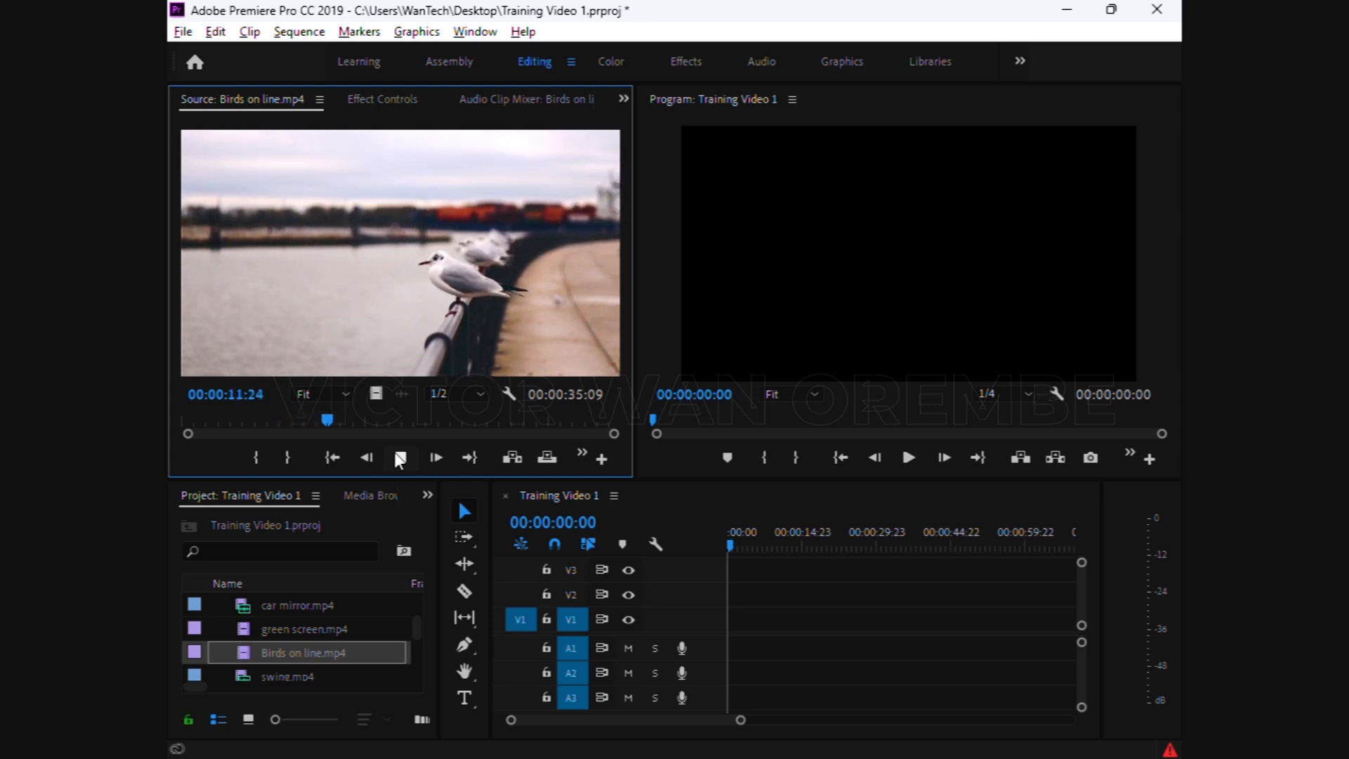
left_click(336, 416)
Mark In at 00:00:09:20 and Out at 00:00:11:16 on Birds on line.mp4, and scrub through the marked range
left_click_drag(336, 417, 297, 423)
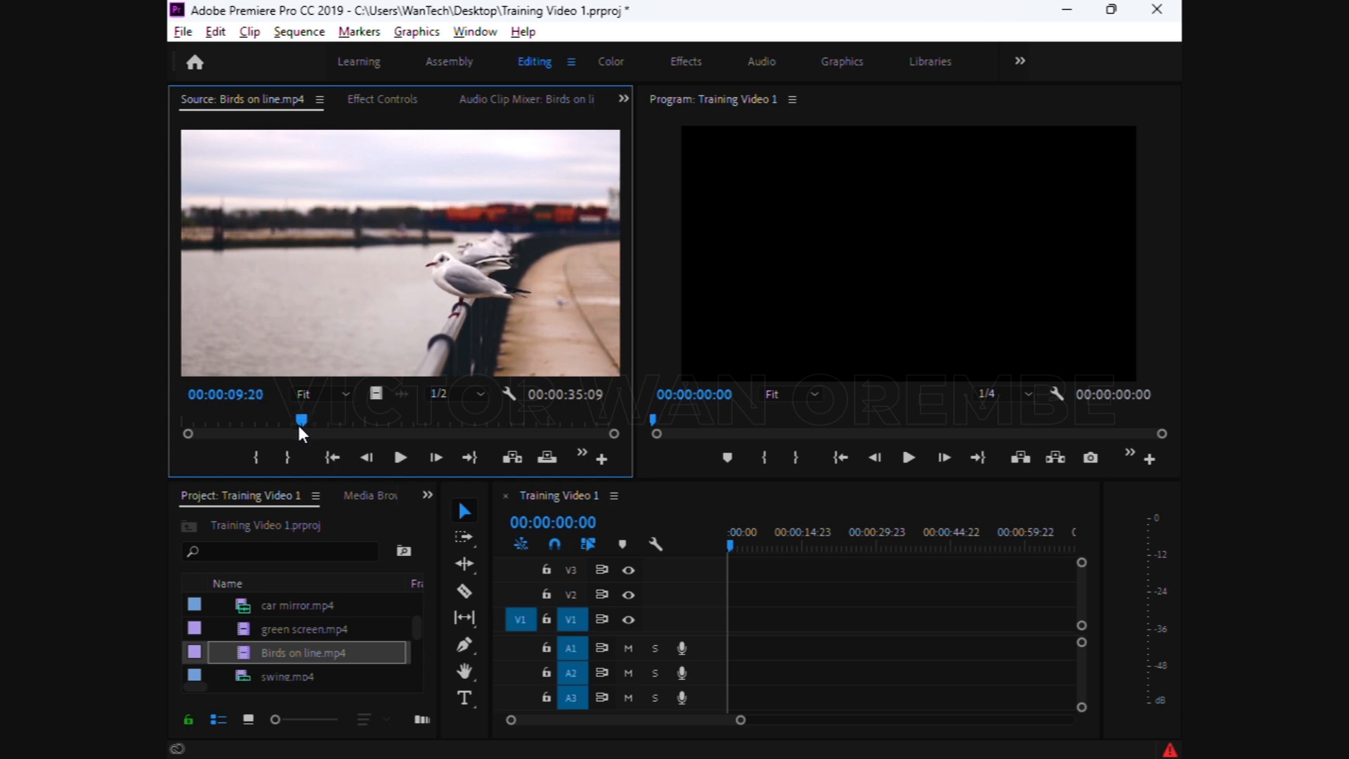
left_click(257, 457)
left_click_drag(302, 419, 326, 420)
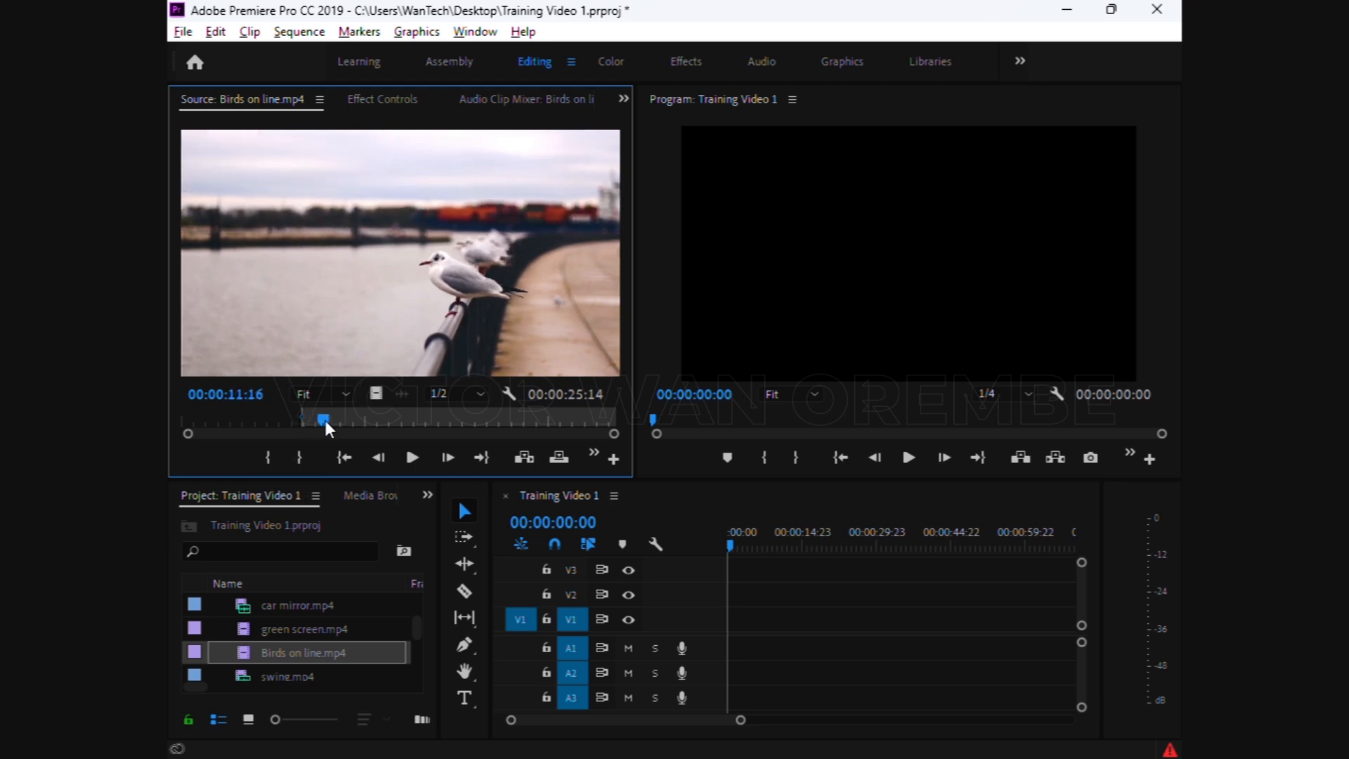
left_click(302, 455)
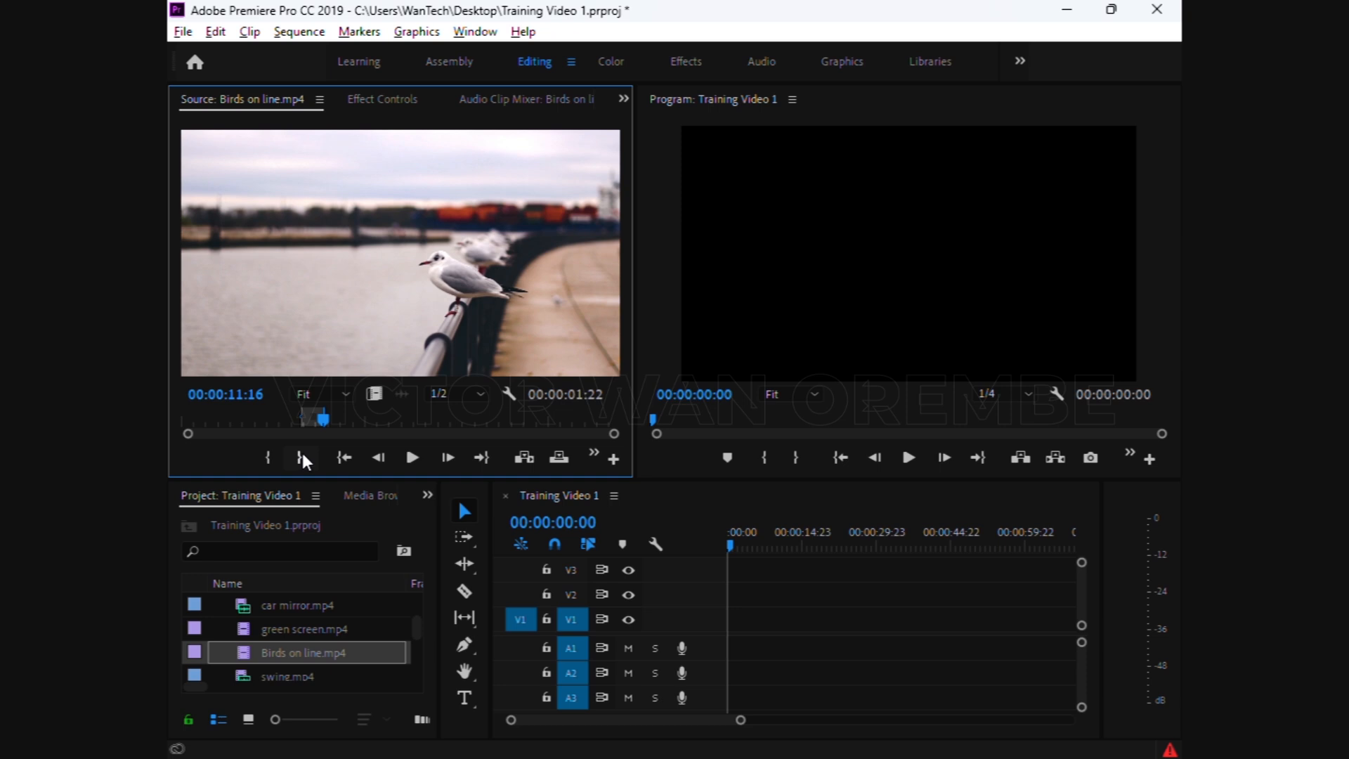
left_click_drag(322, 418, 304, 418)
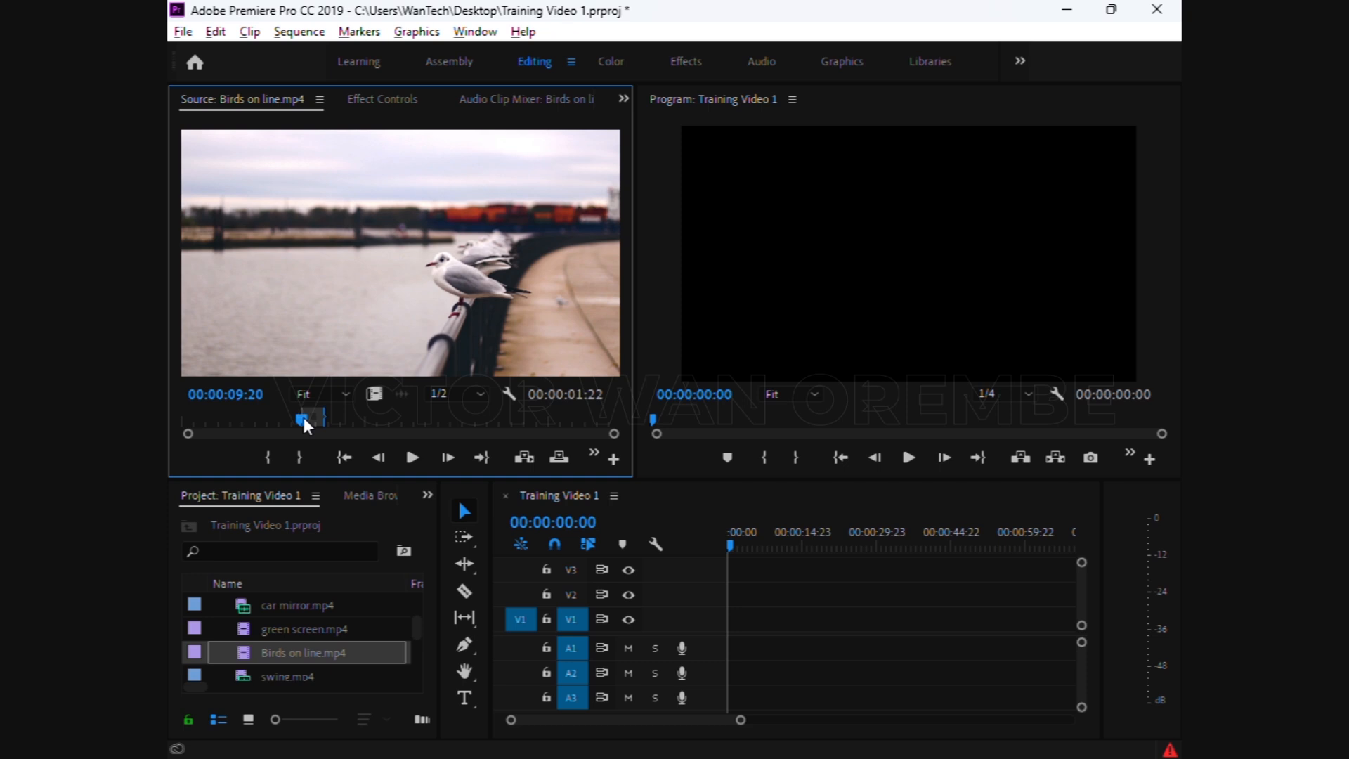
left_click_drag(304, 418, 327, 419)
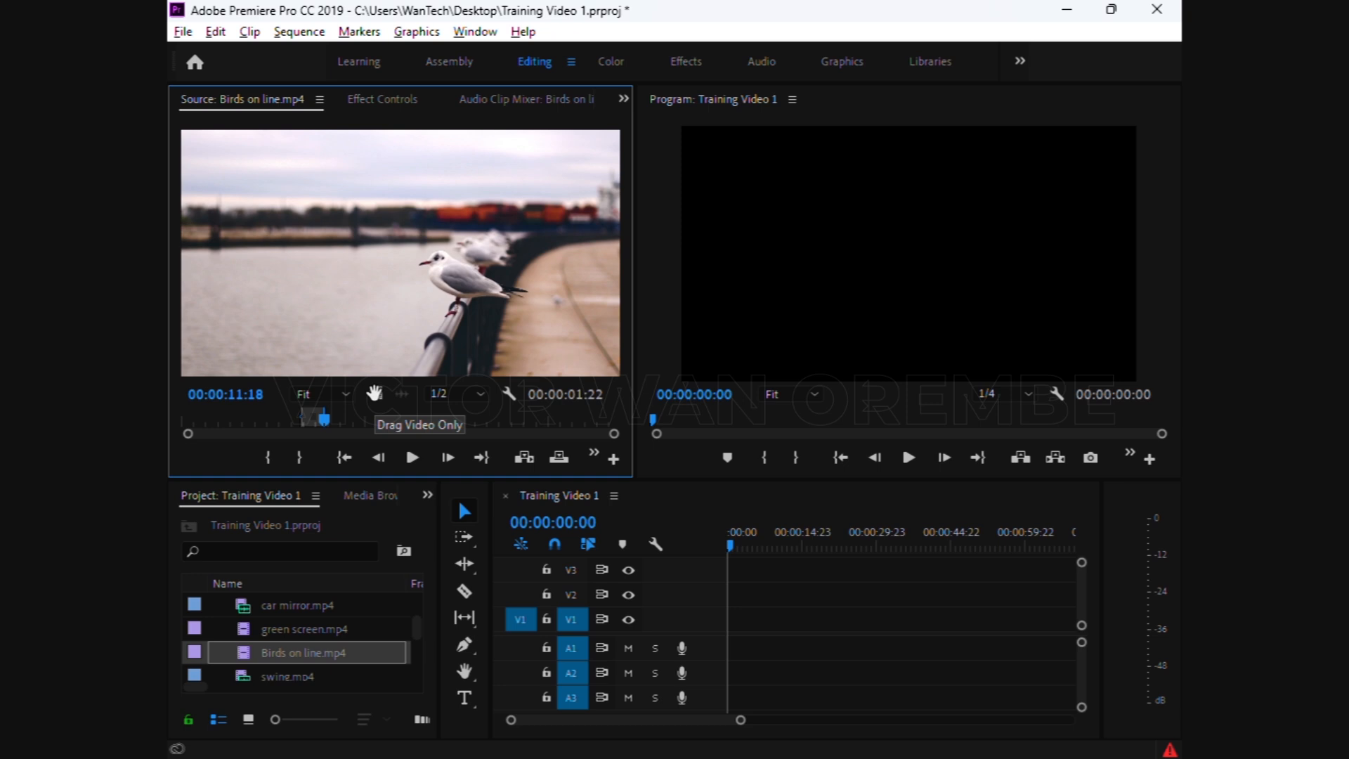
Place only the video of the marked Birds on line.mp4 range at the start of V2, keeping existing sequence settings, and play it back
left_click_drag(374, 393, 738, 600)
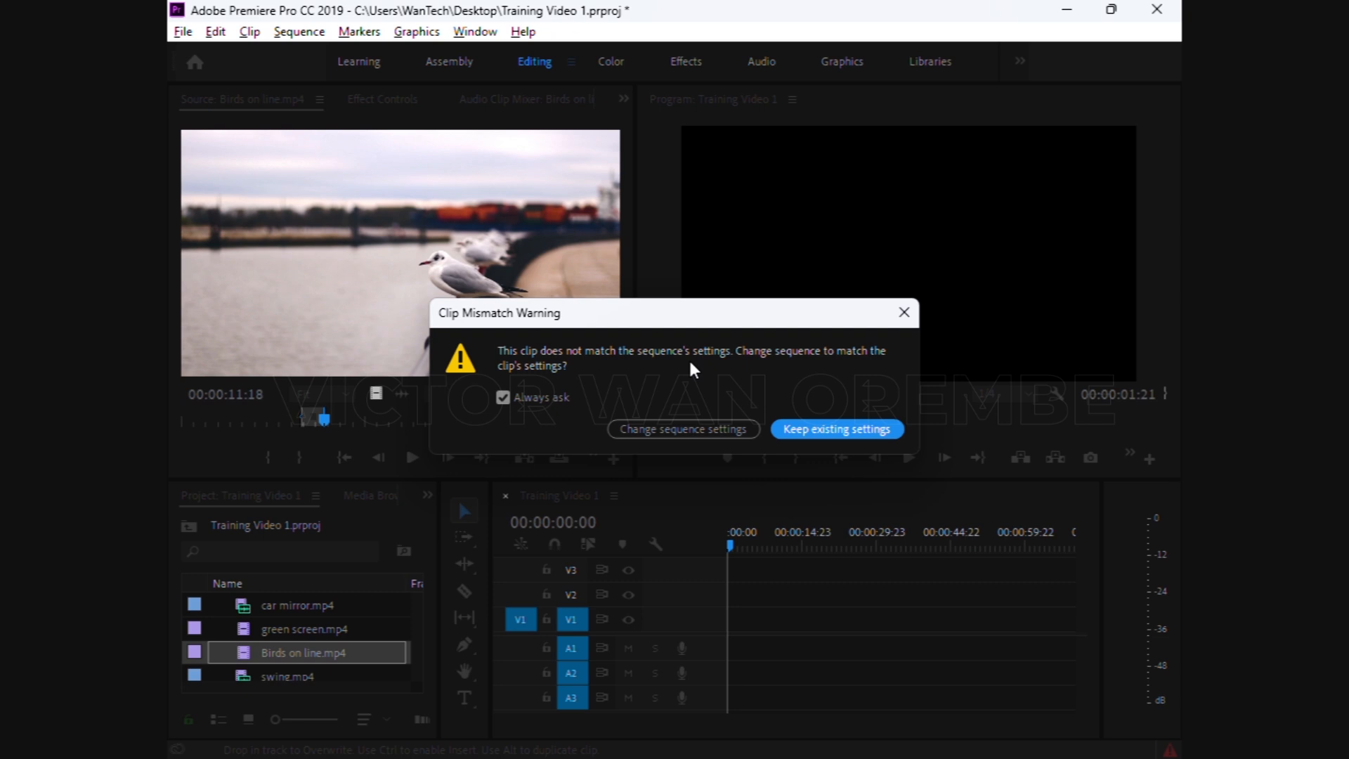
left_click(811, 429)
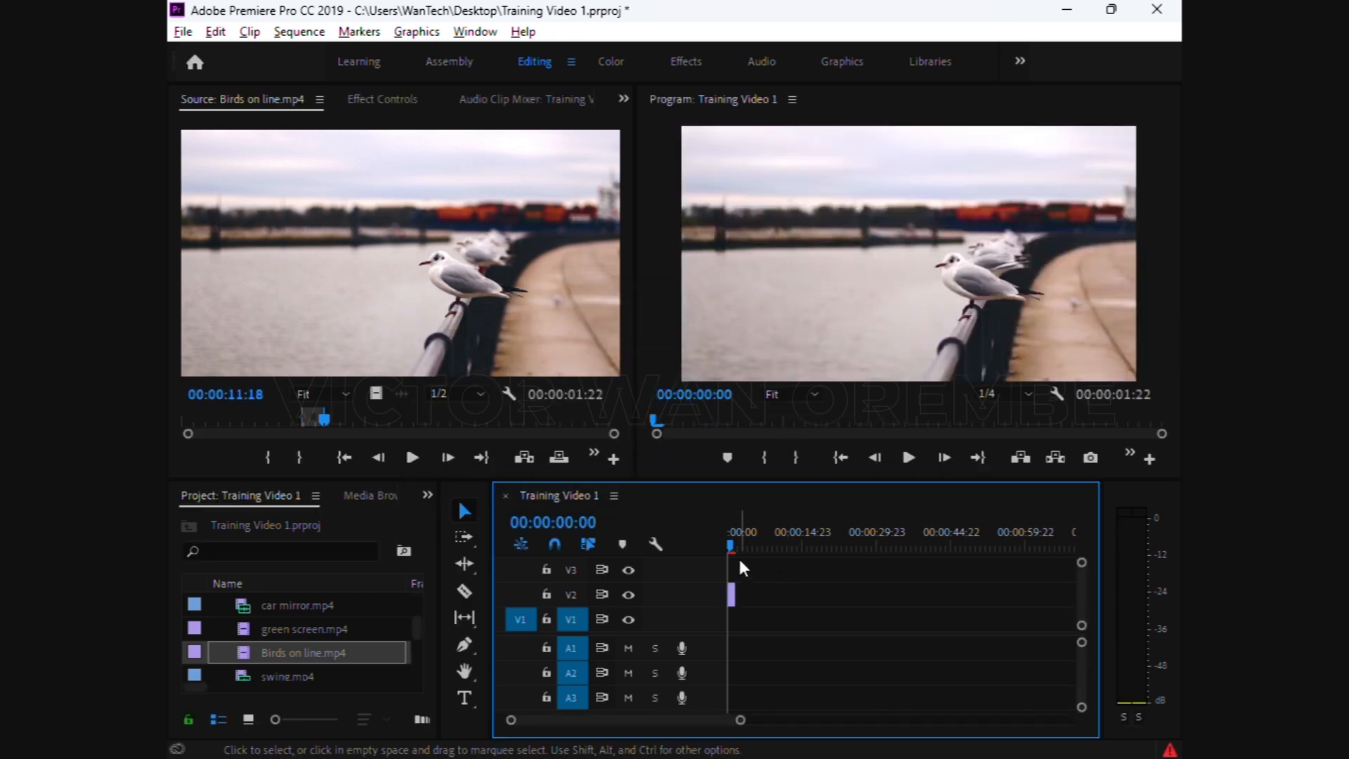
key("space")
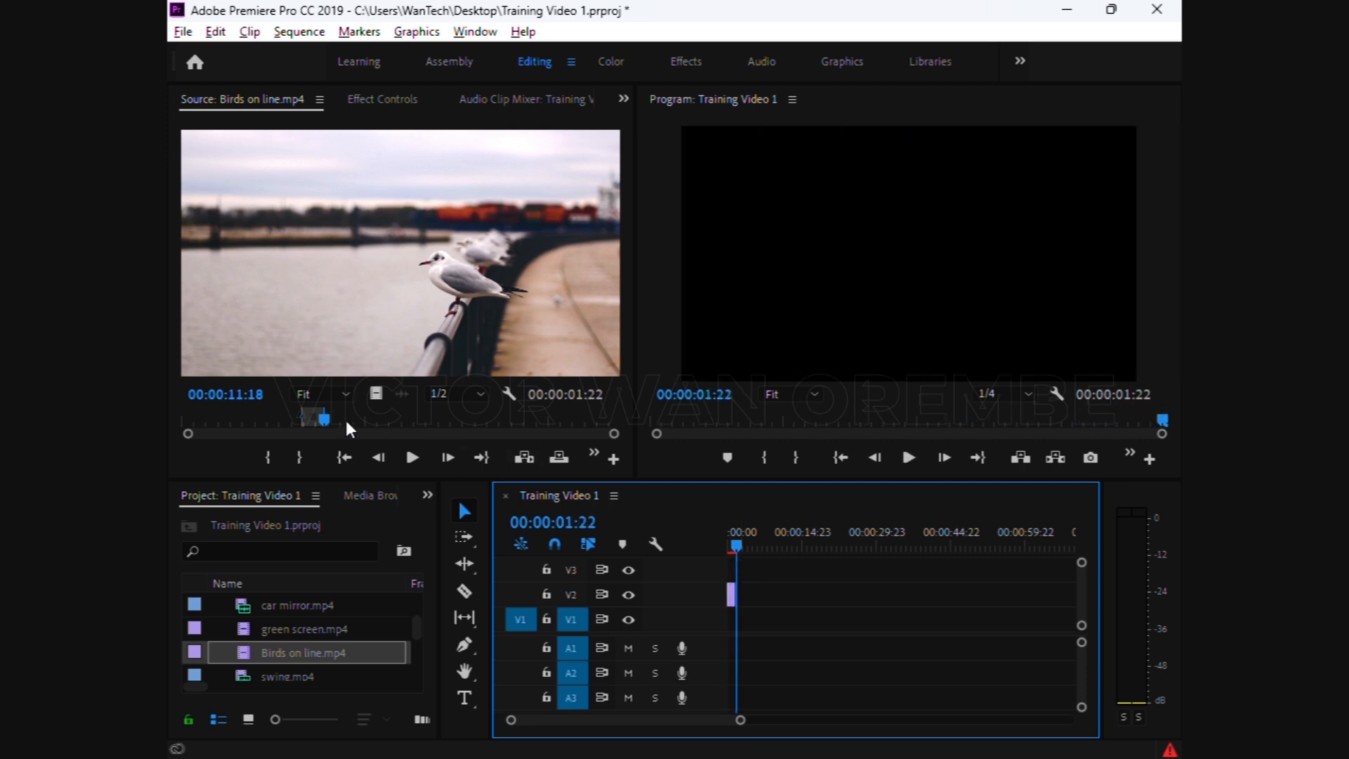
mouse_move(347, 423)
left_mouse_down()
mouse_move(509, 430)
mouse_move(369, 423)
left_mouse_up()
left_click_drag(735, 546, 711, 542)
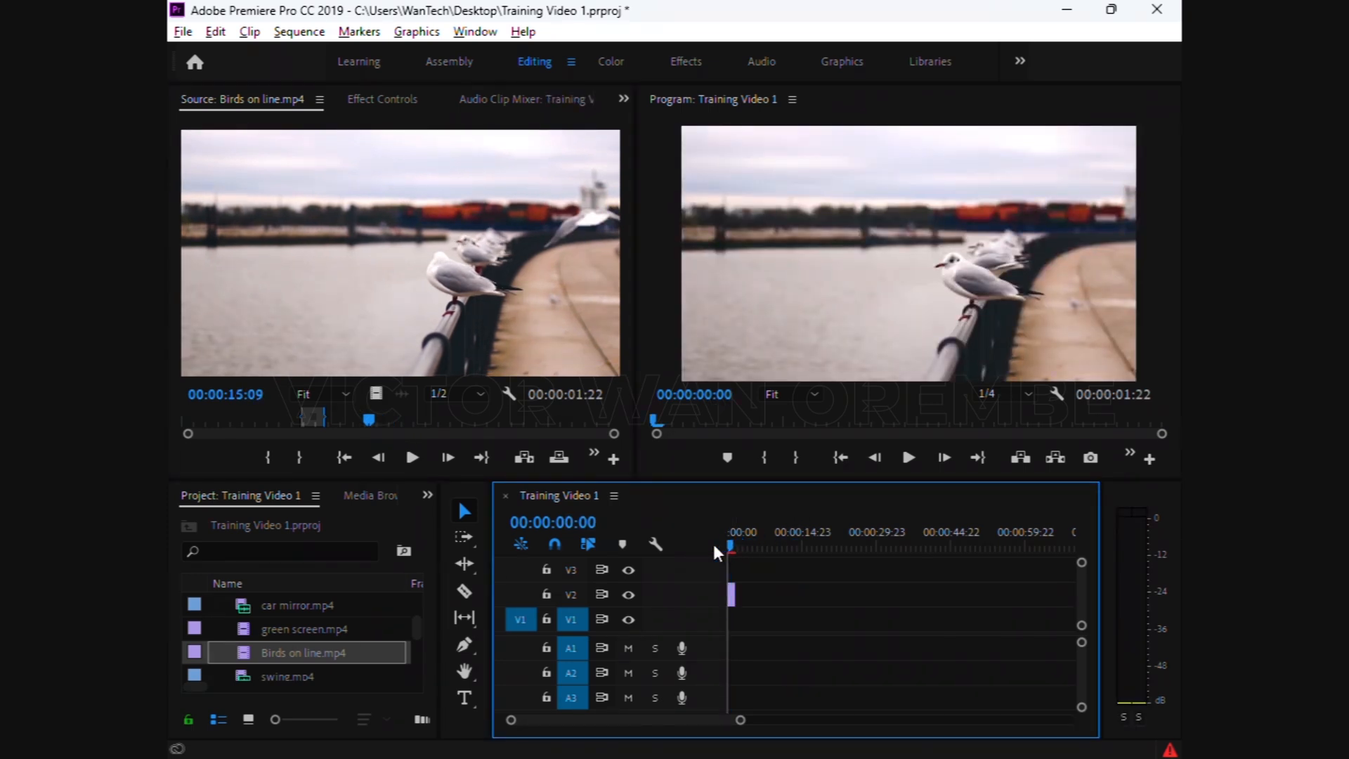
key("space")
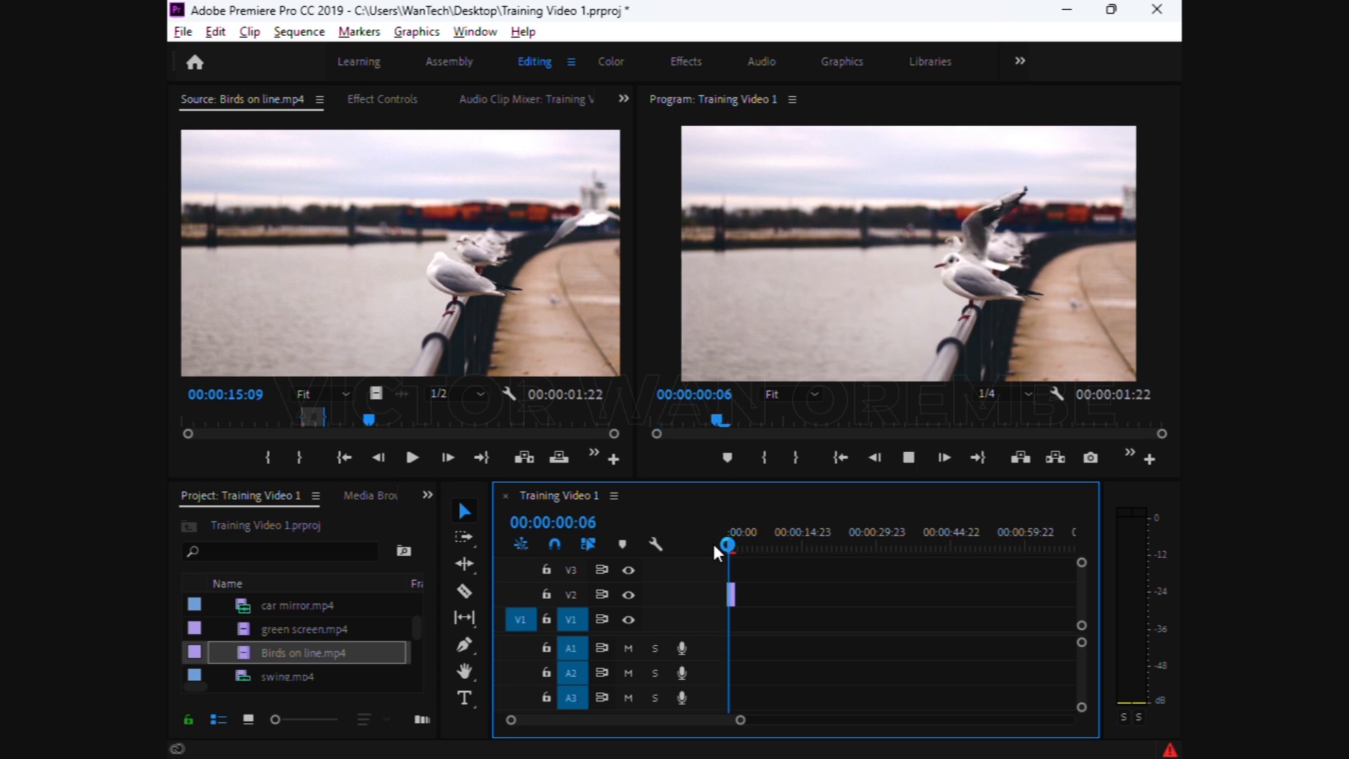
key("space")
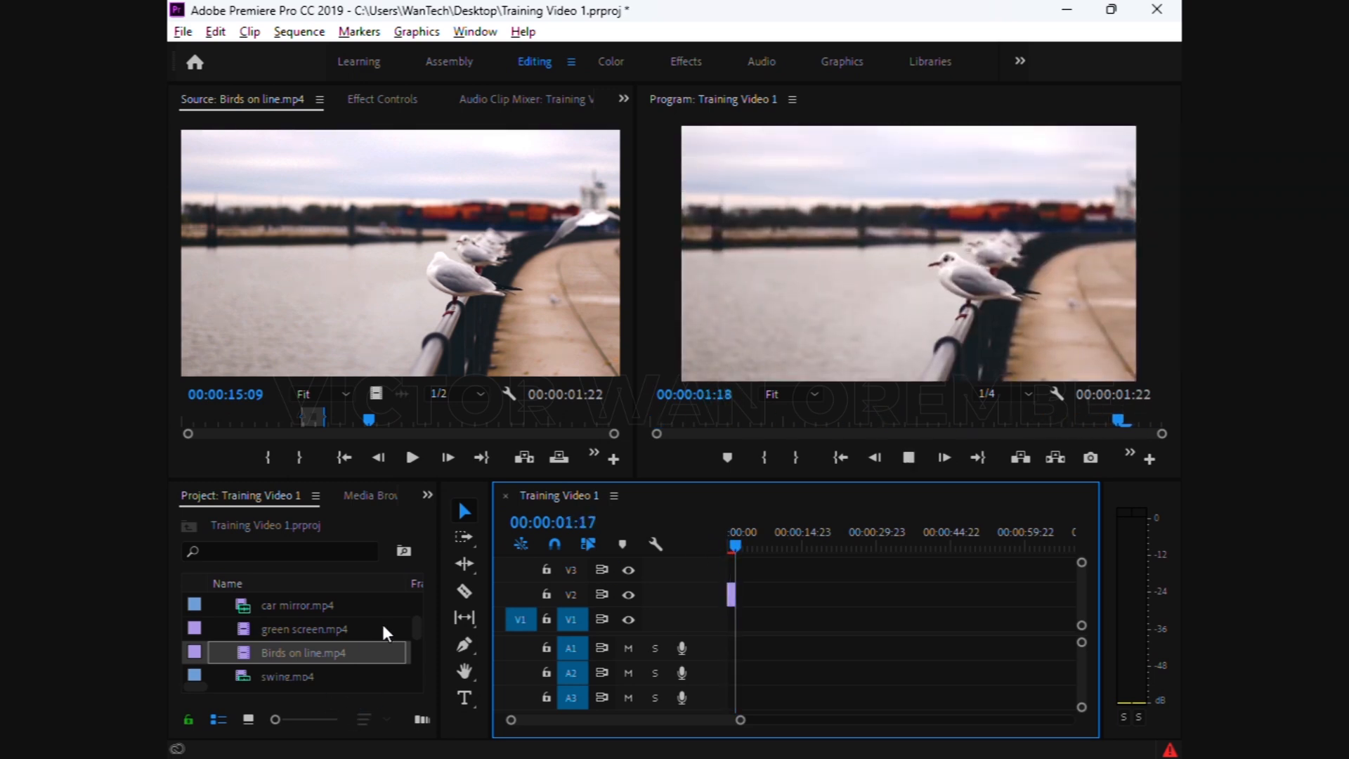
Look through the project's clips, opening Car Aerial View.mp4, Birds Feeding.mp4 and car fron drive view.mp4 in the Source monitor
left_click_drag(416, 622, 415, 631)
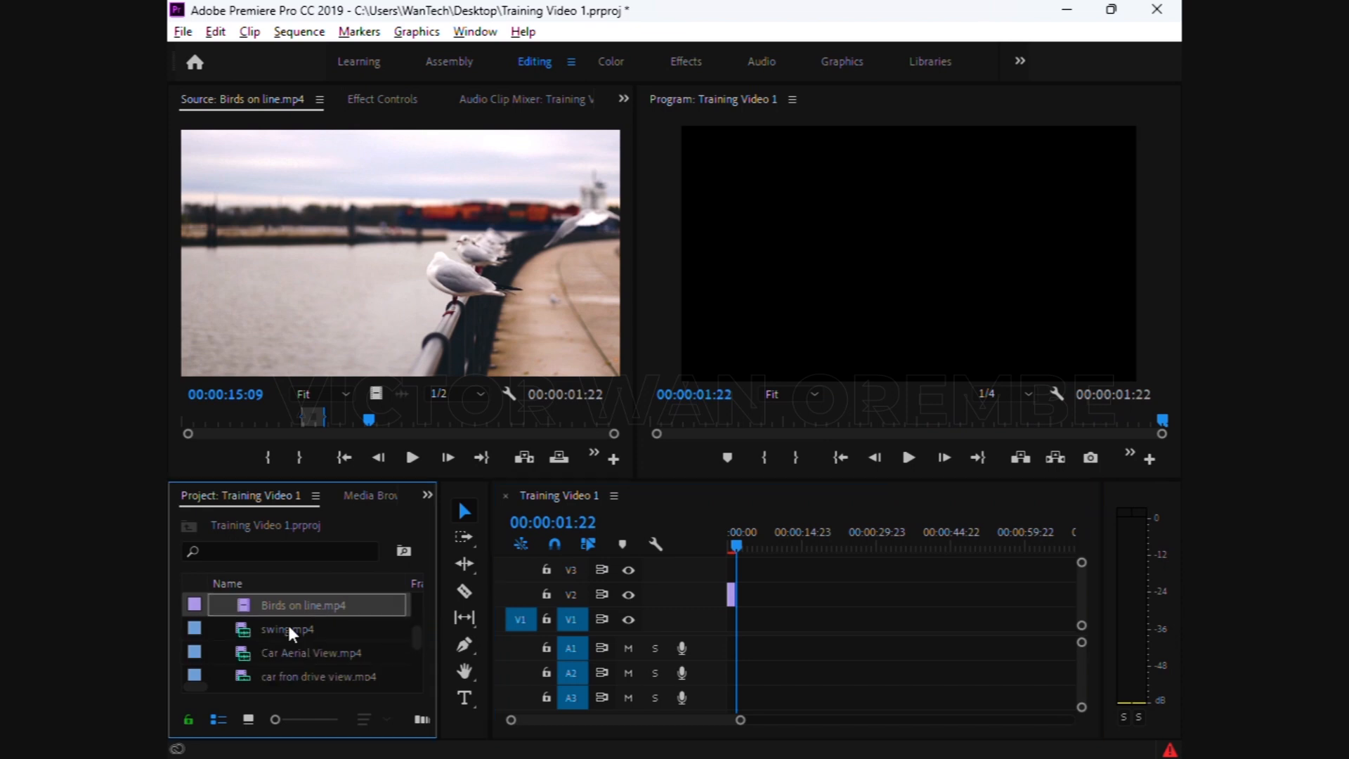
double_click(243, 652)
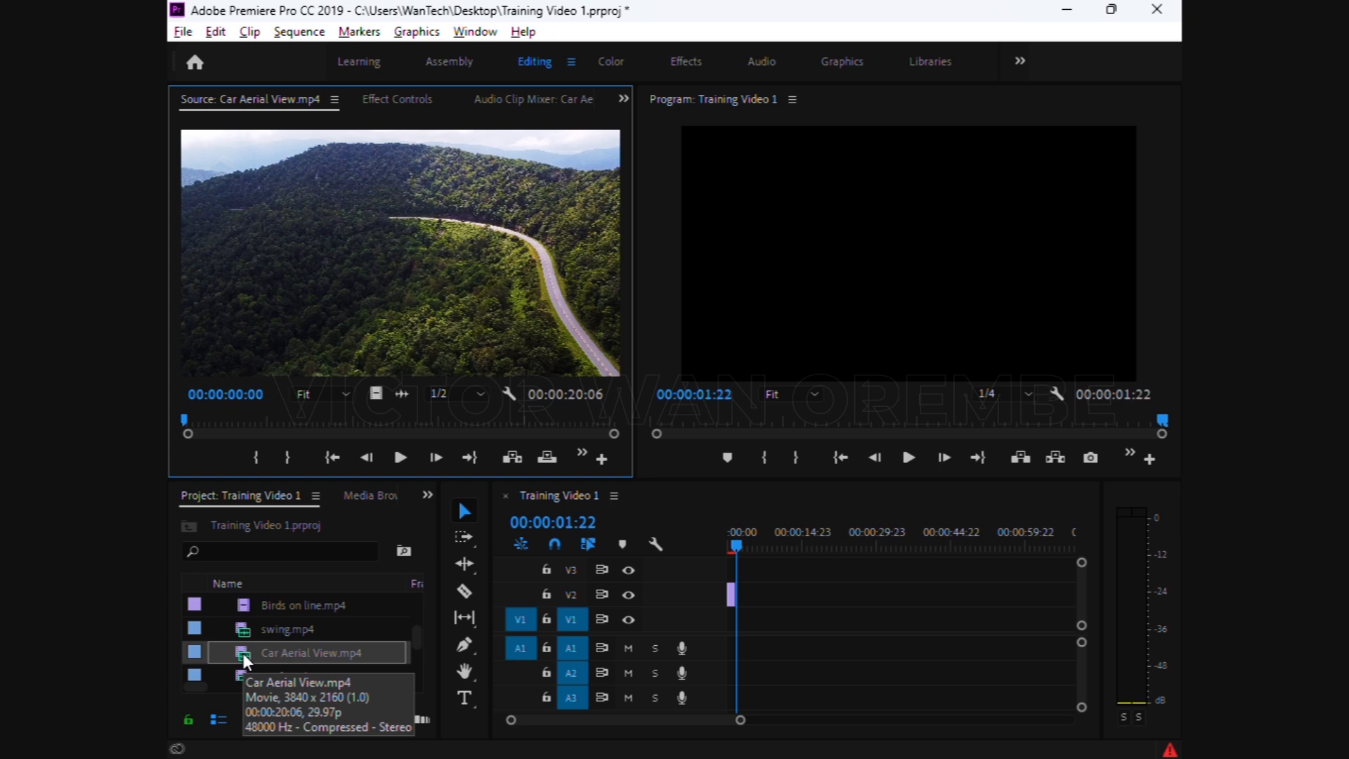
left_click_drag(419, 634, 420, 672)
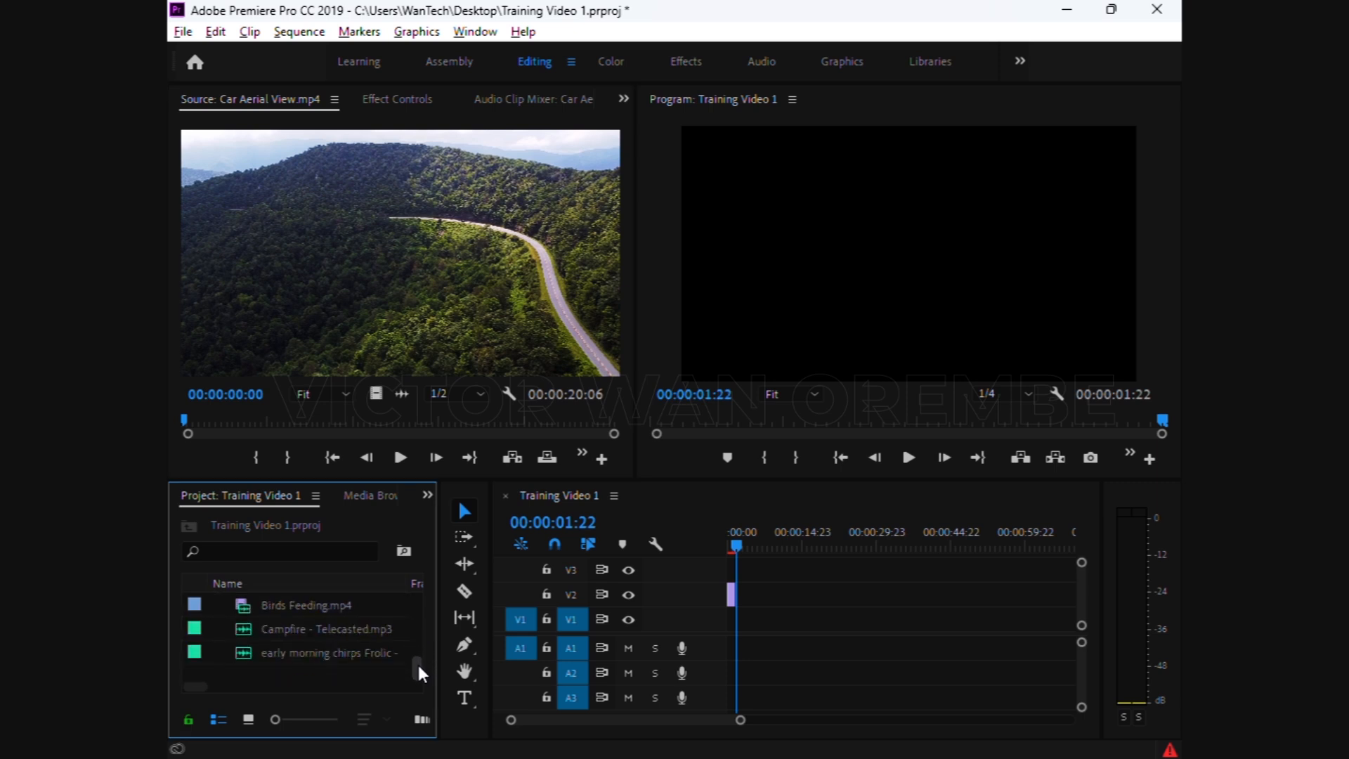
double_click(247, 629)
double_click(246, 608)
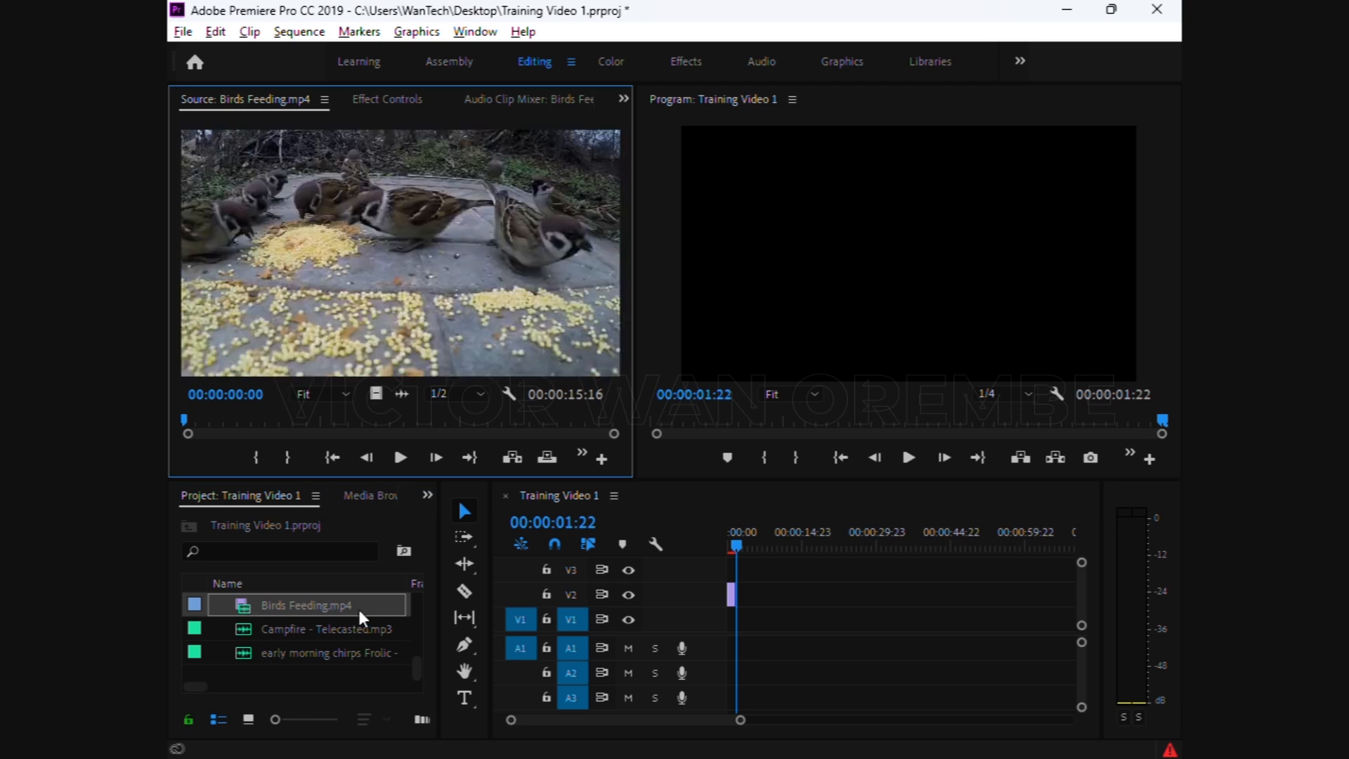
left_click_drag(420, 669, 416, 646)
double_click(246, 607)
left_click(244, 659)
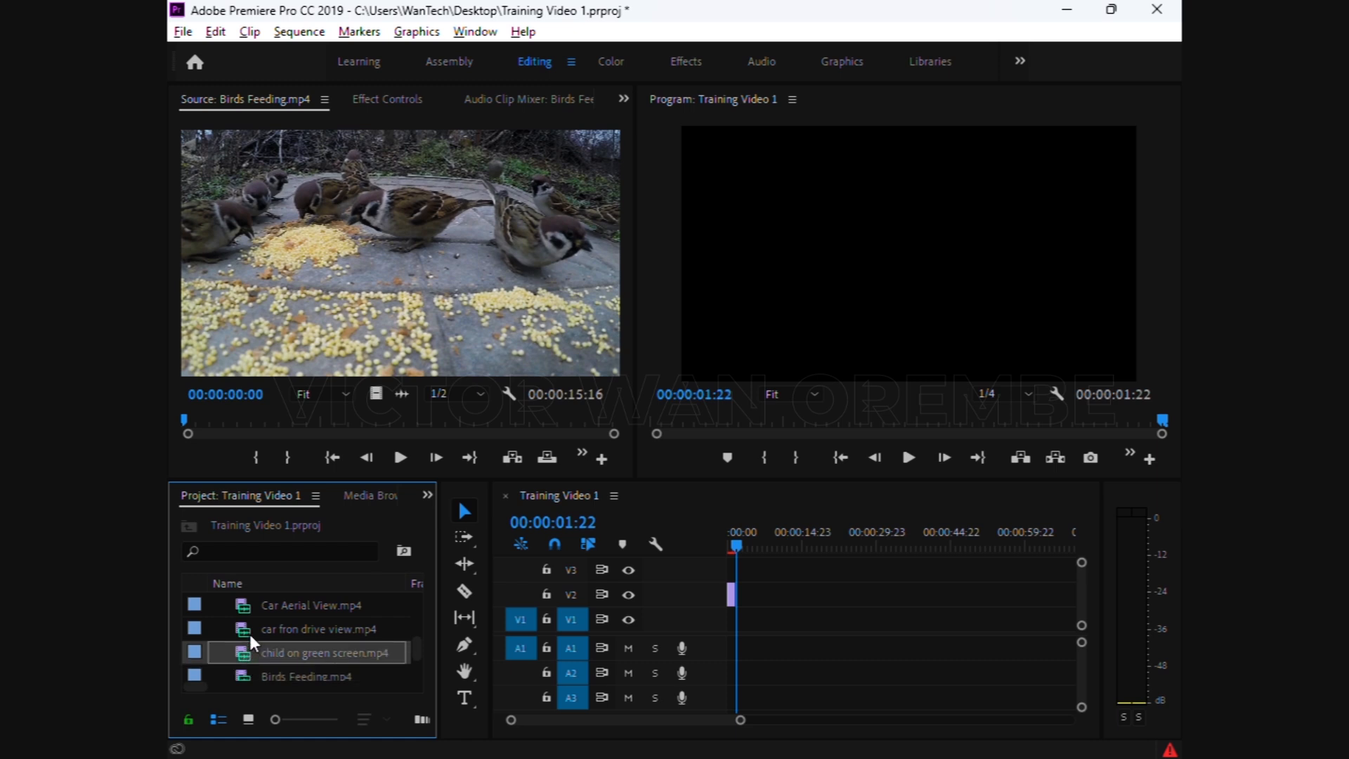
double_click(249, 633)
double_click(241, 603)
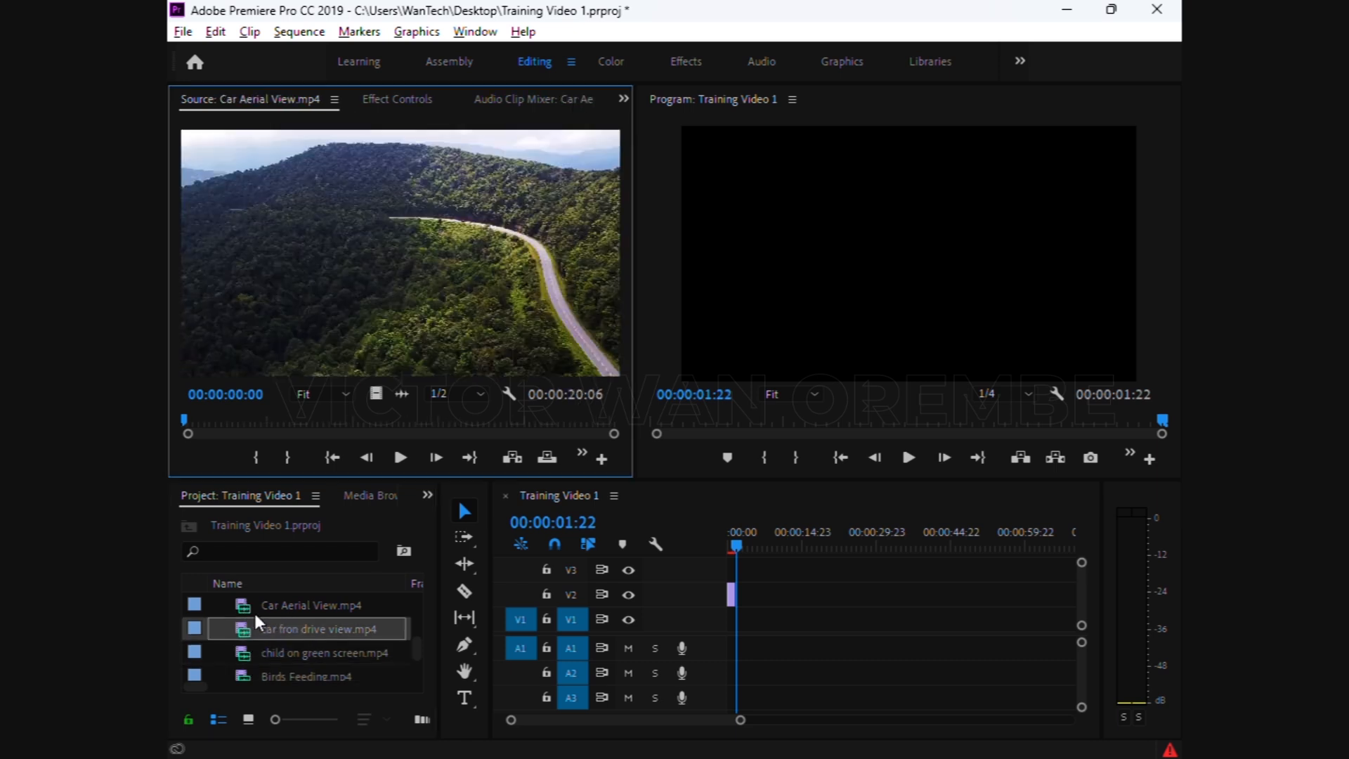
left_click(236, 629)
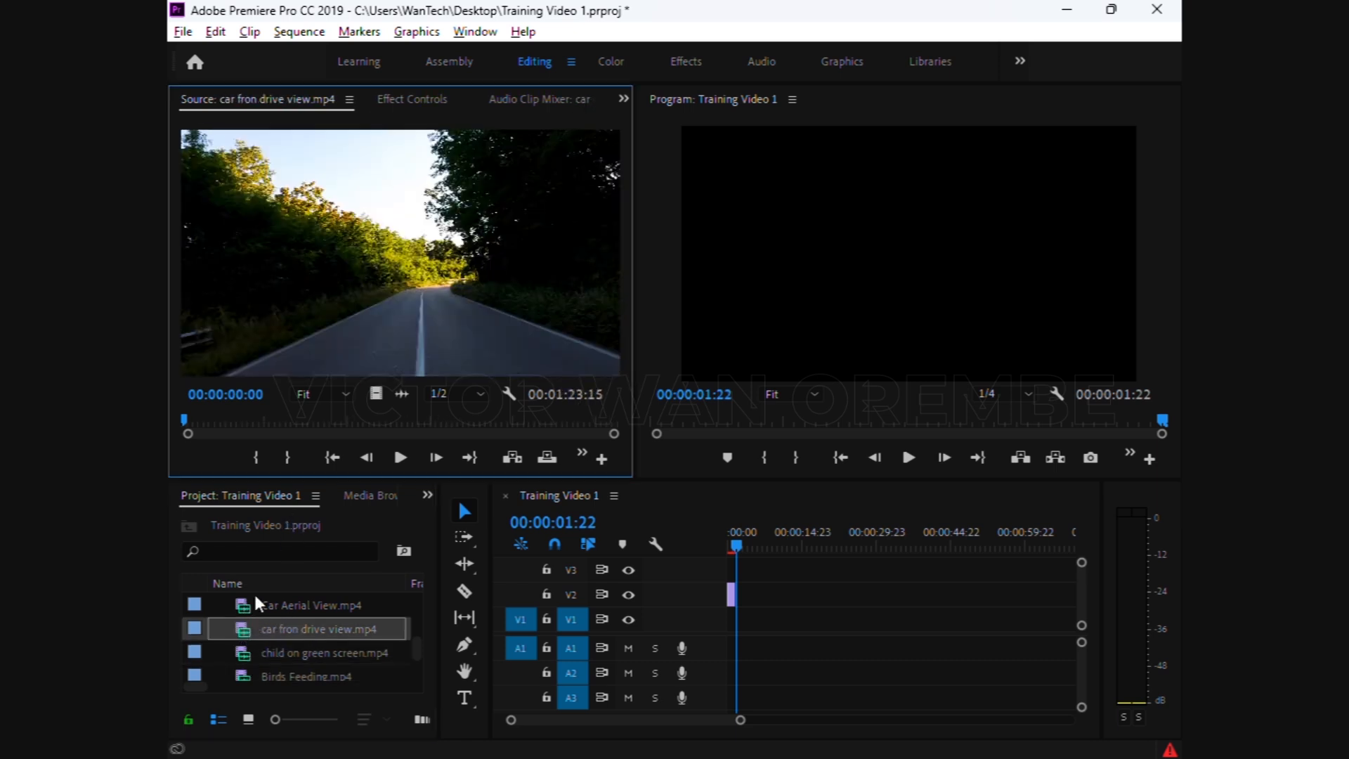
Load Car Aerial View.mp4 into the Source monitor, play it, and mark its first five seconds with In and Out points
double_click(242, 606)
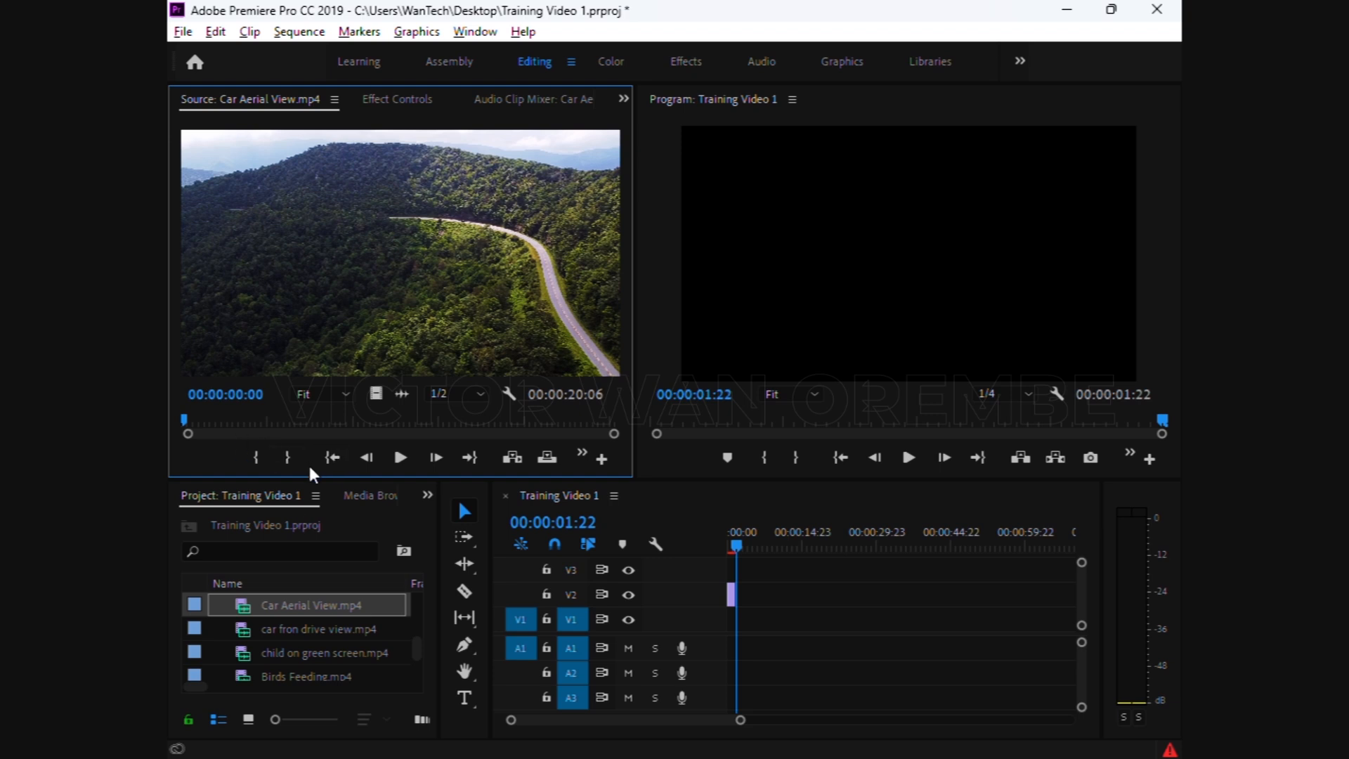
left_click(406, 460)
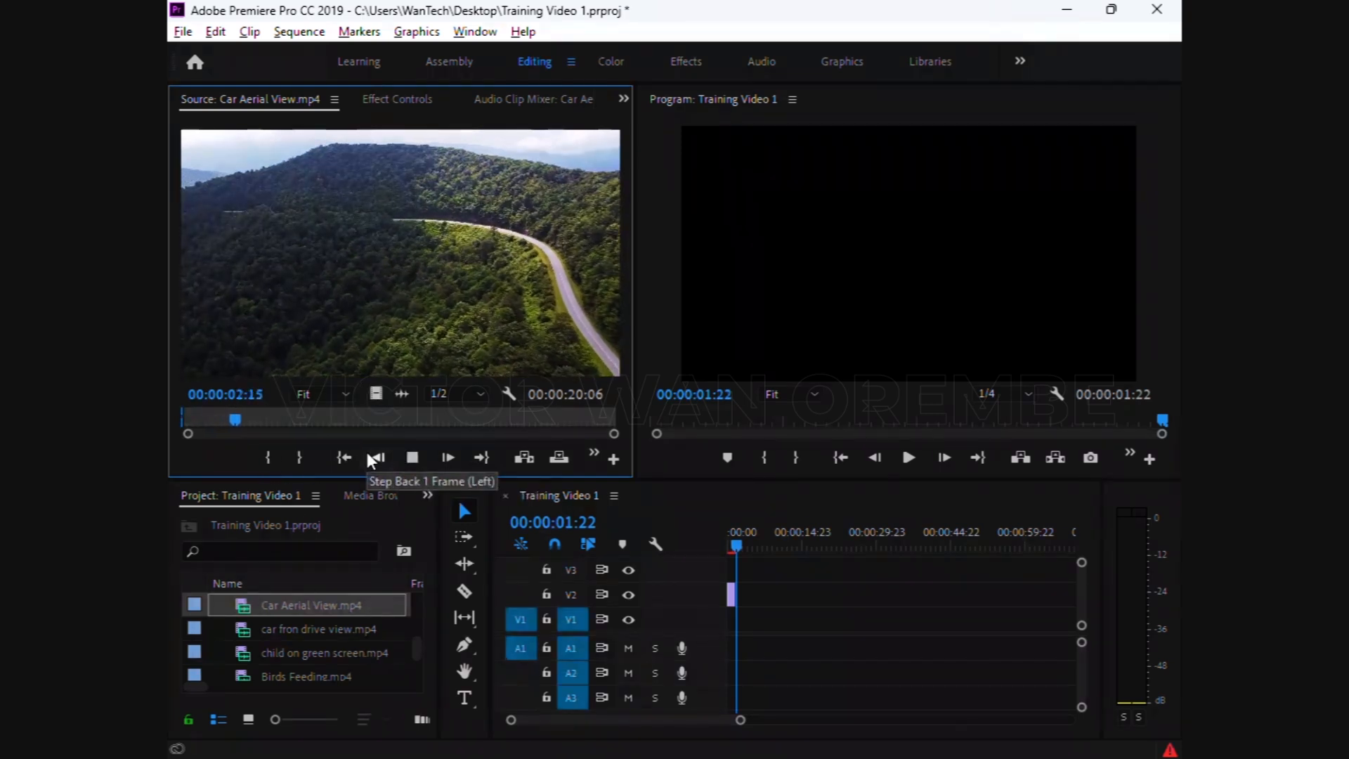
left_click(294, 460)
Place the marked Car Aerial View.mp4 range at the sequence start on V1 and A1, and delete the bird clip from V2
left_click_drag(336, 302, 737, 546)
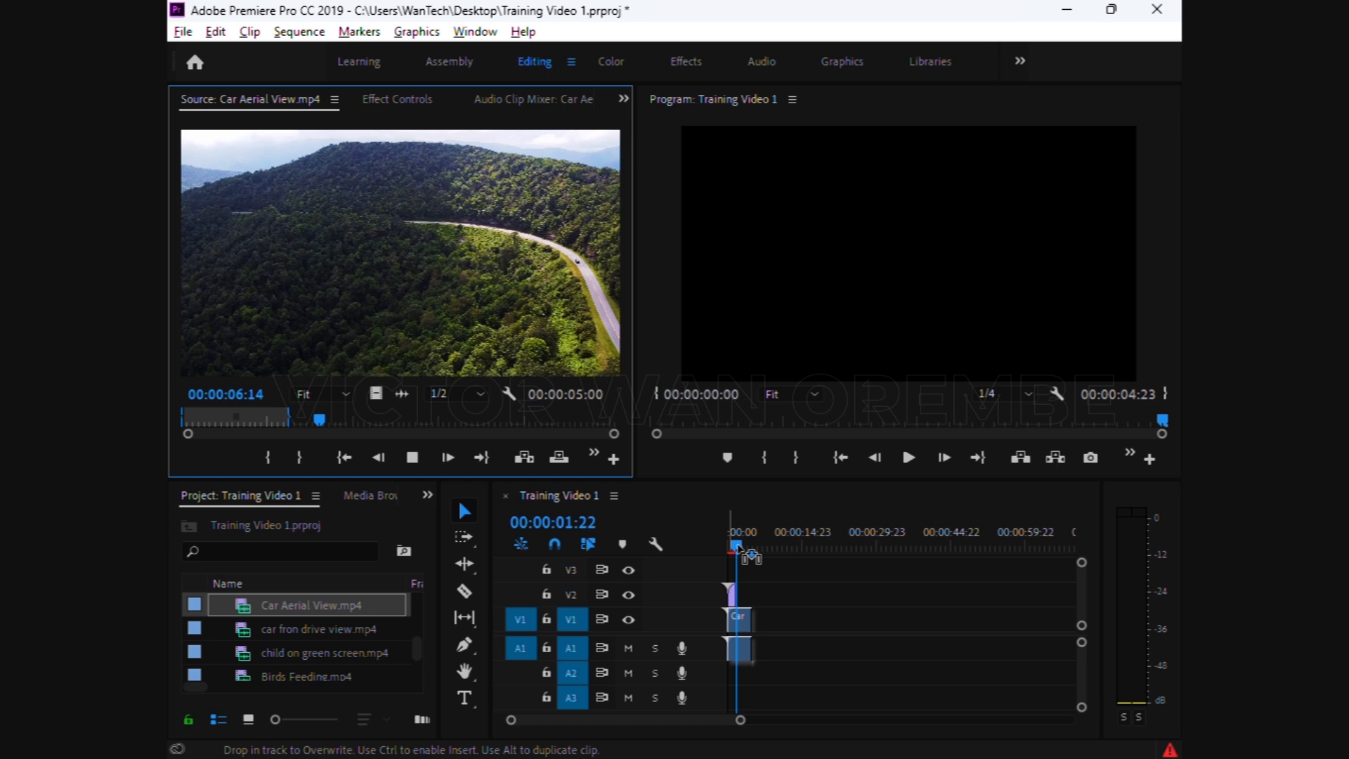
left_click_drag(738, 547, 767, 547)
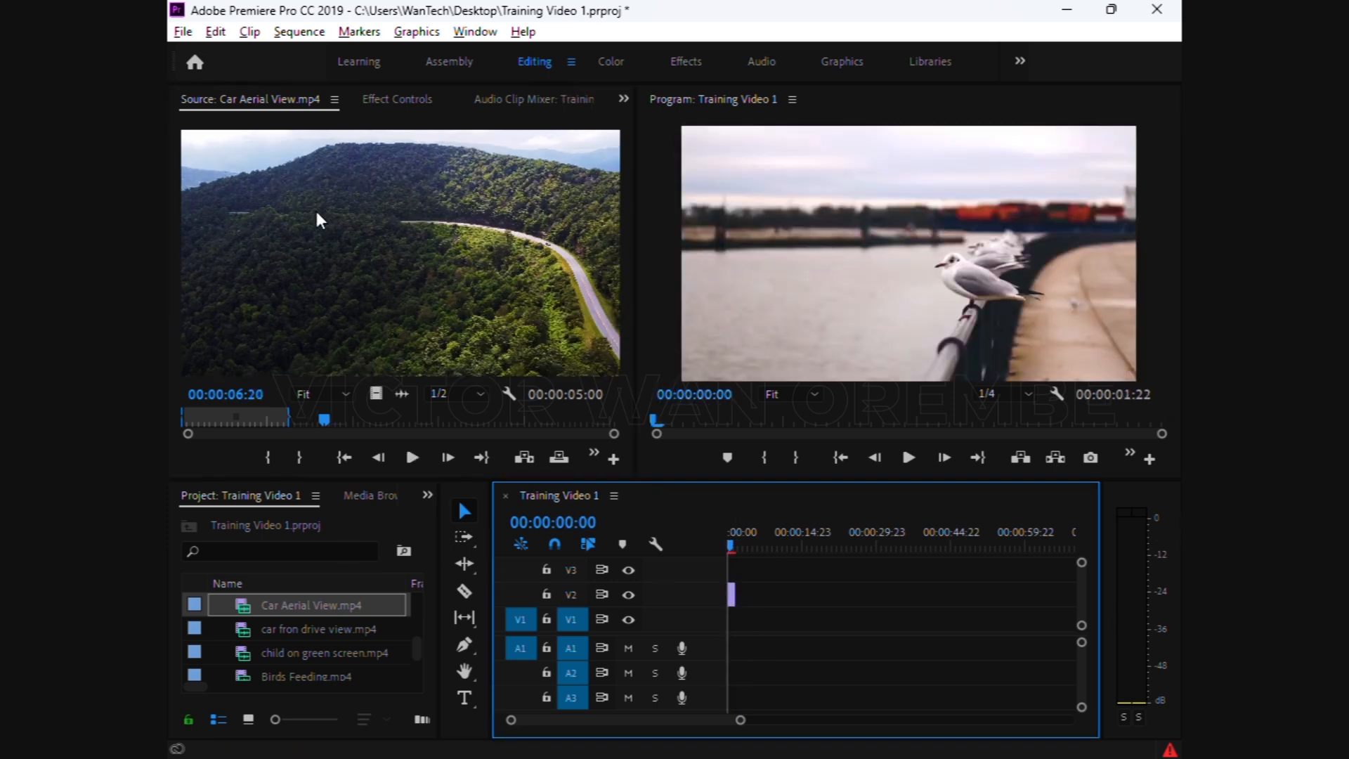
left_click_drag(315, 209, 733, 601)
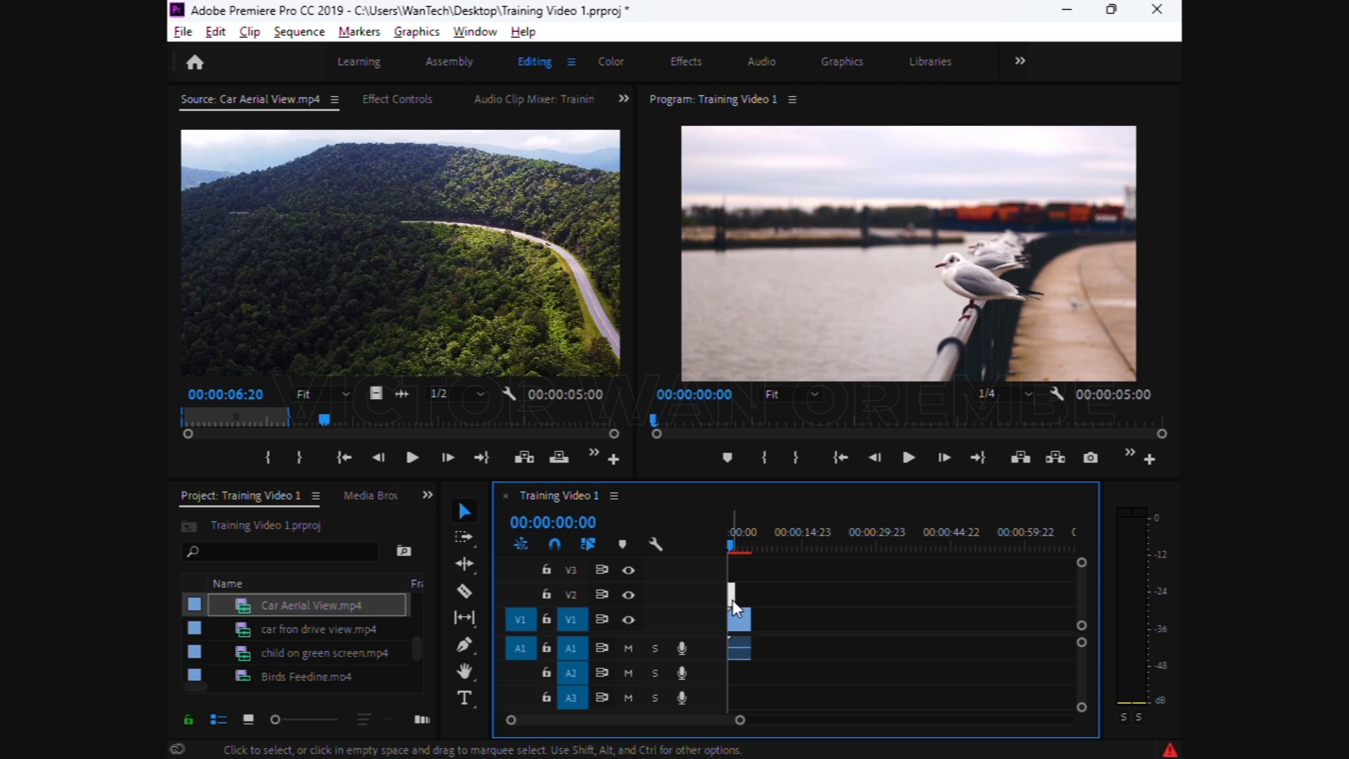
key("space")
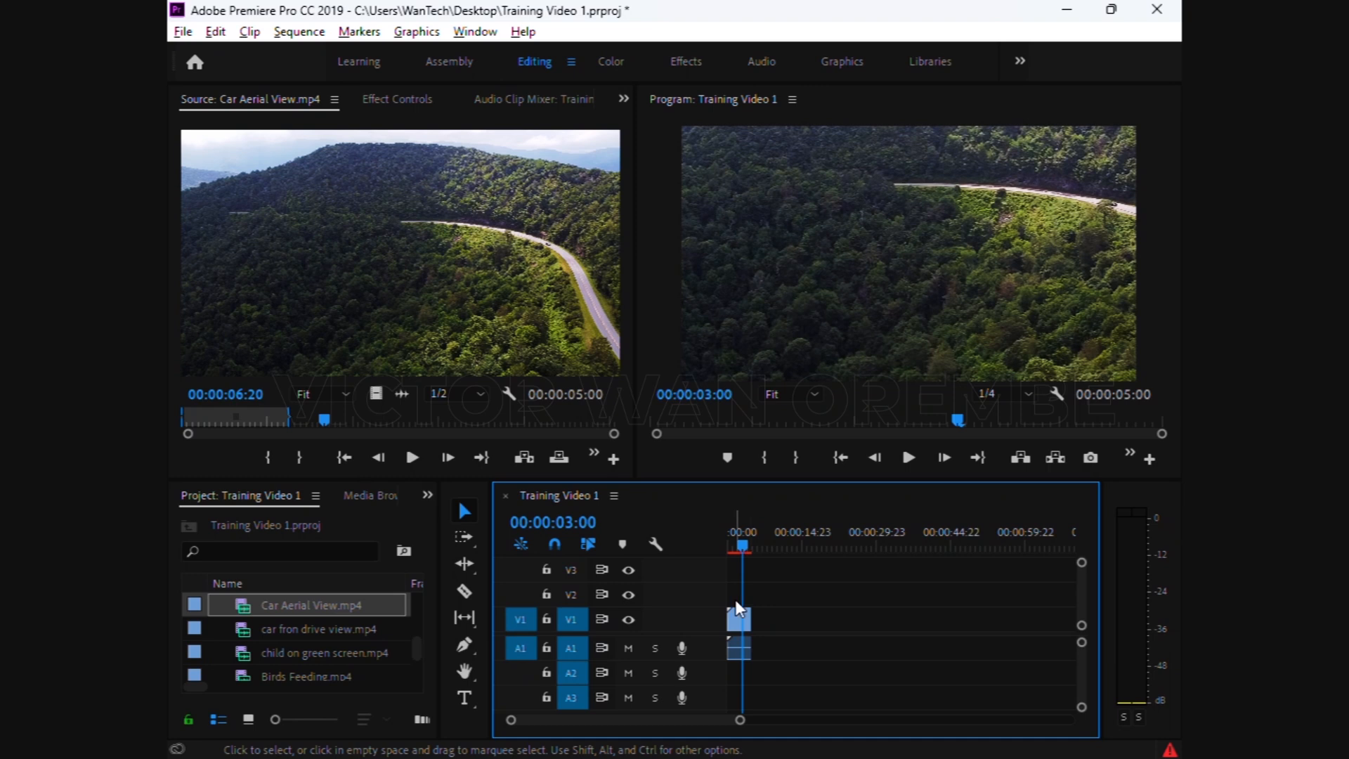
Apply Scale to Frame Size to the Car Aerial View clip on V1
left_click(739, 621)
right_click(739, 622)
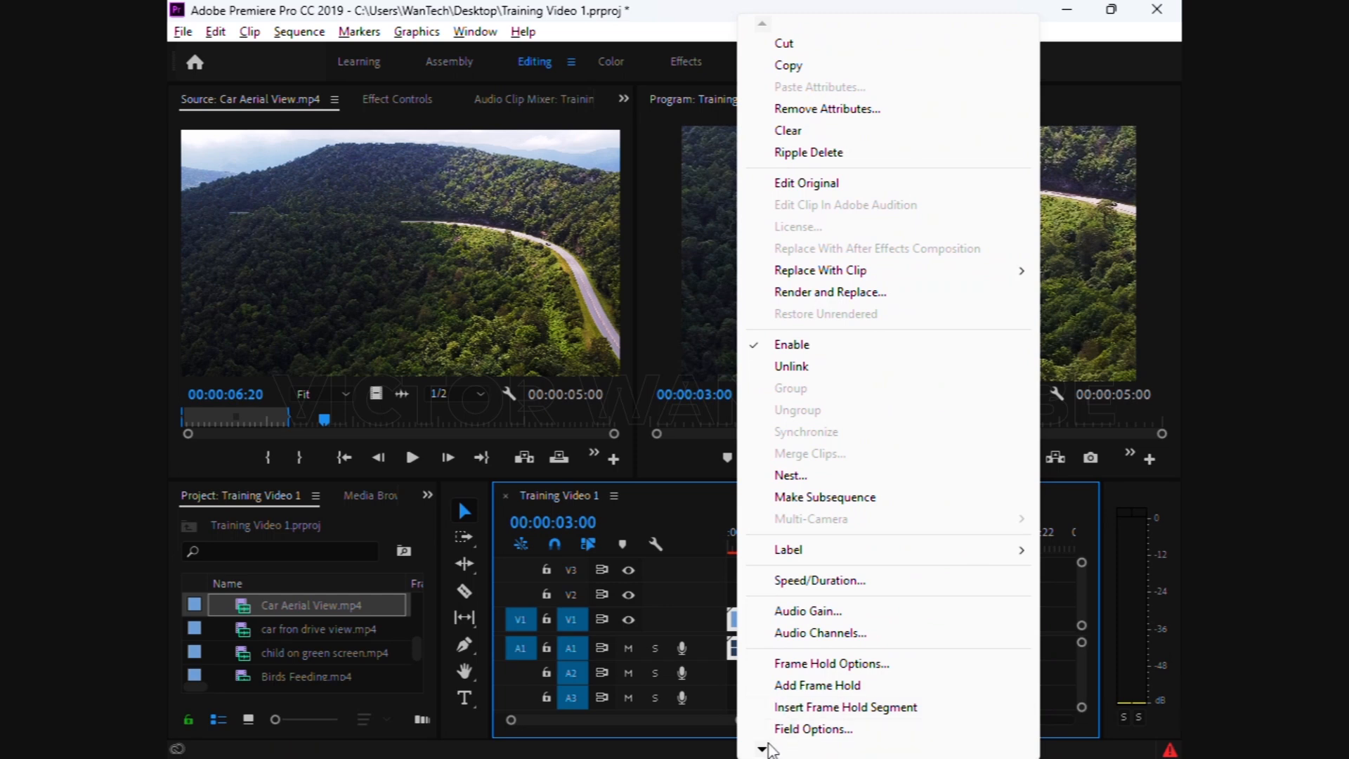
mouse_move(765, 752)
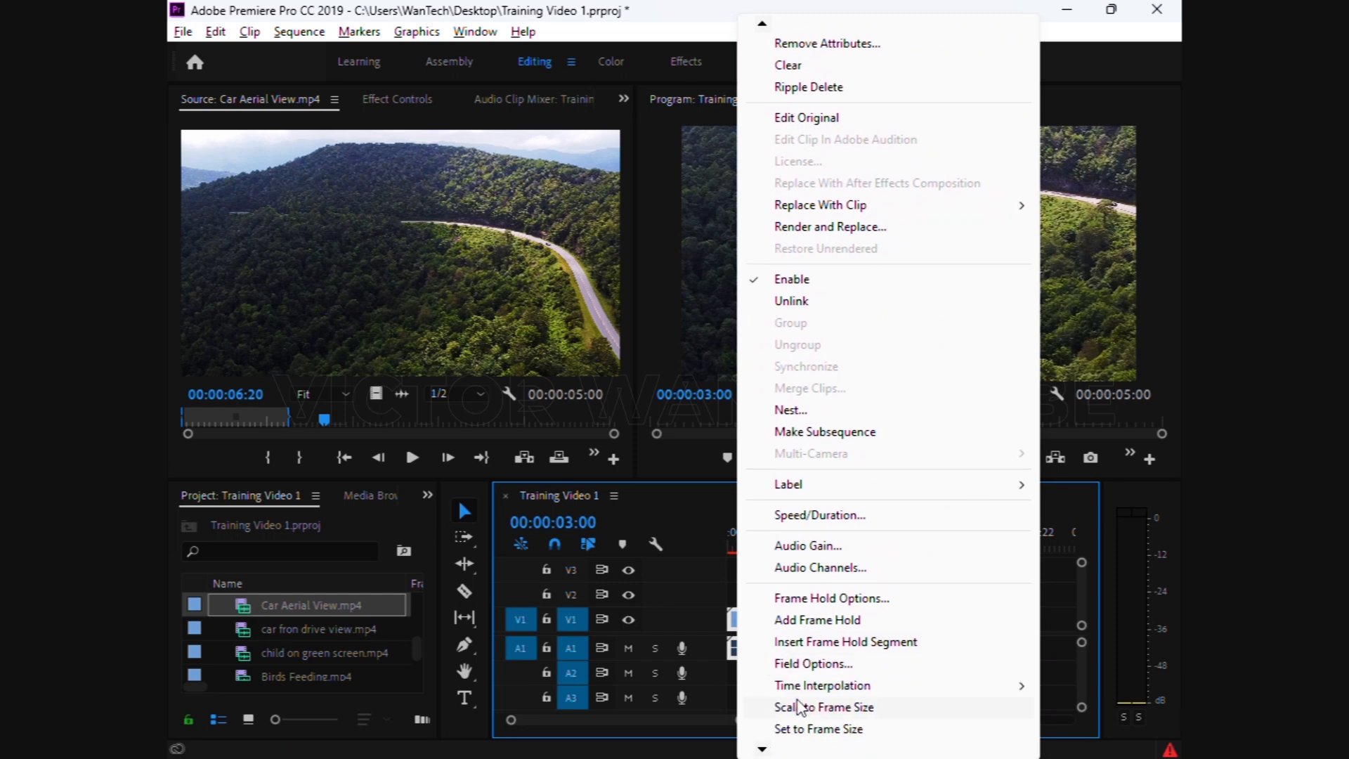
left_click(802, 706)
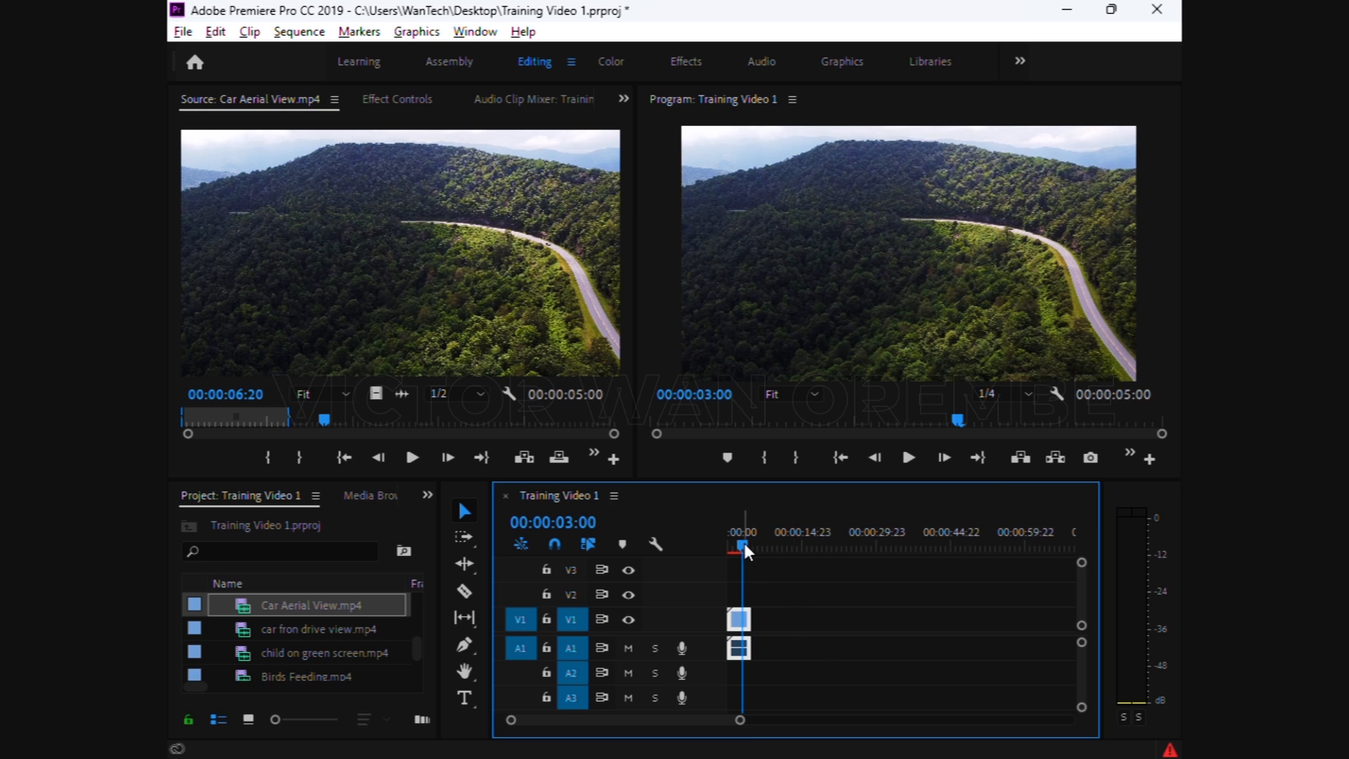
Play the sequence from its start, stop at 00:00:02:20, and trim the end of the Car Aerial View clip to that point
left_click_drag(744, 542, 727, 546)
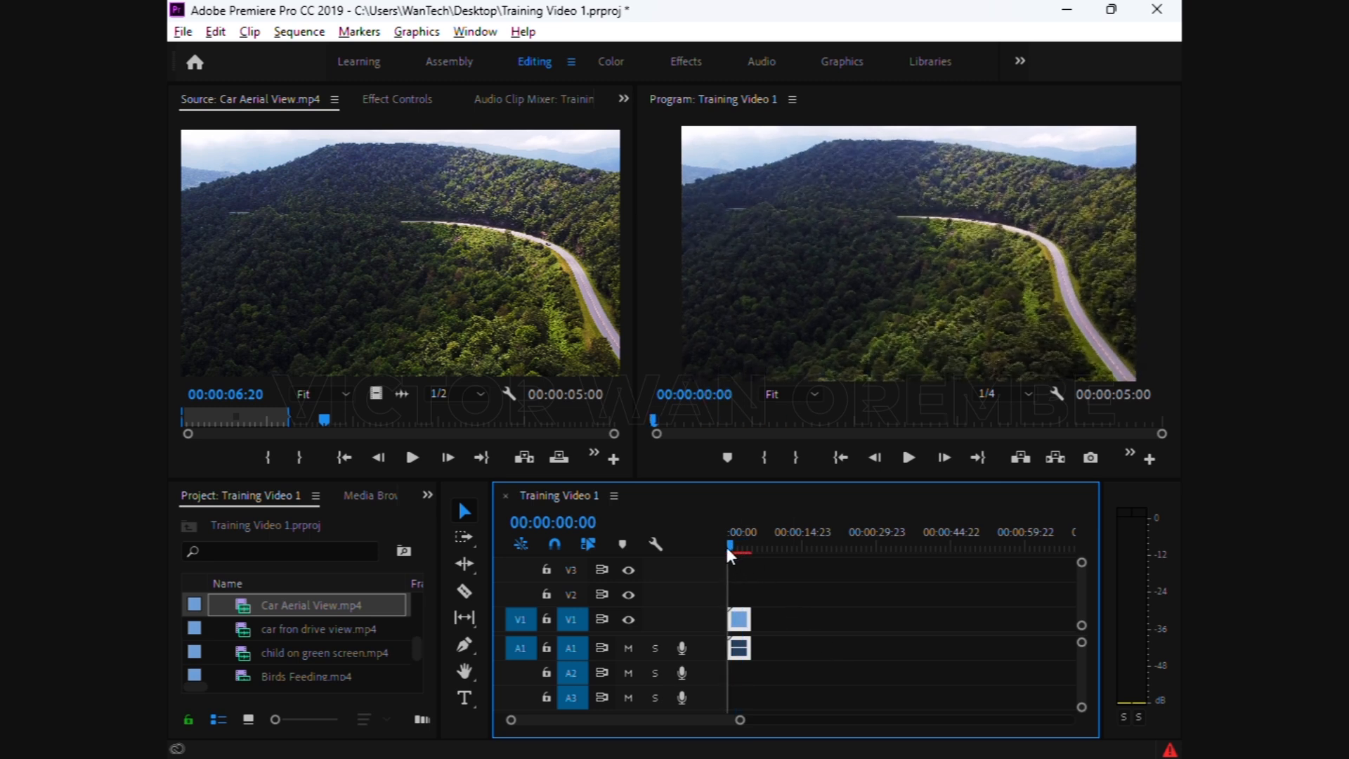
key("space")
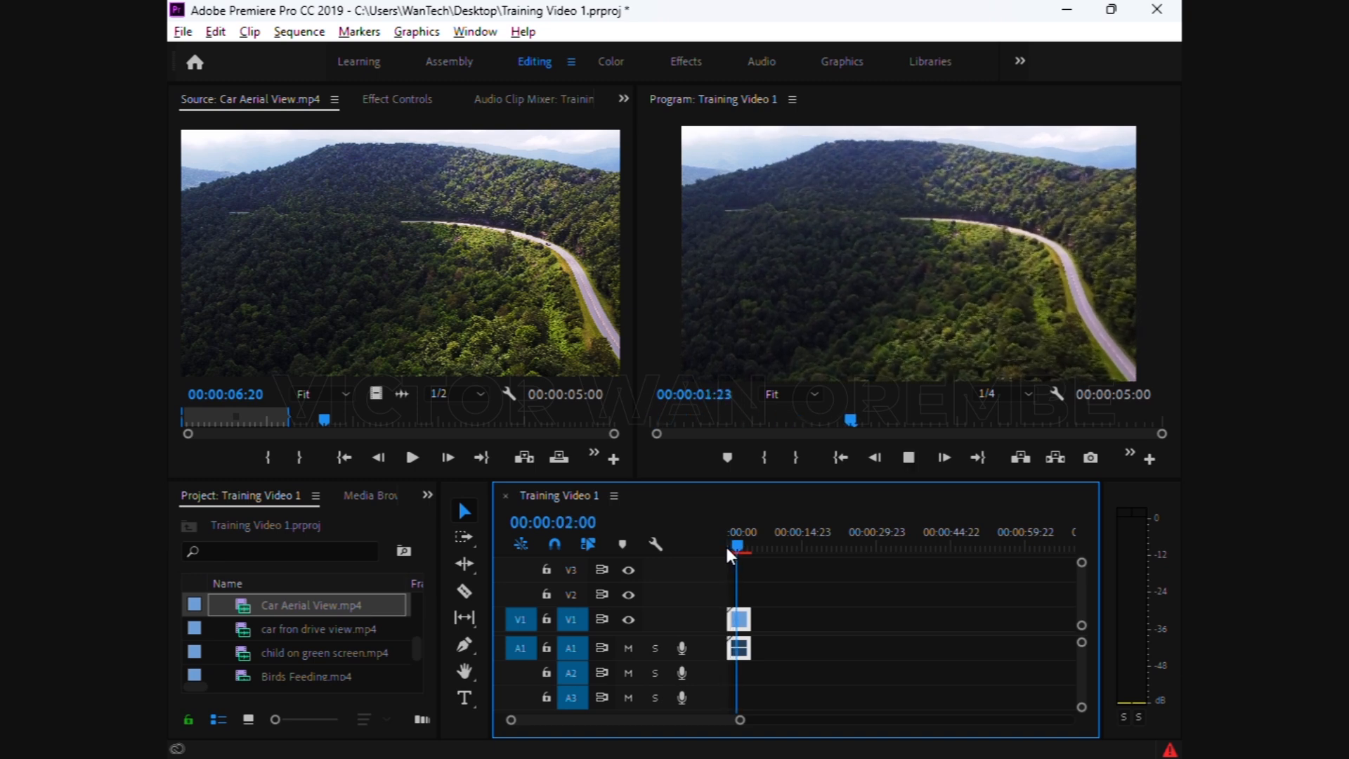
key("space")
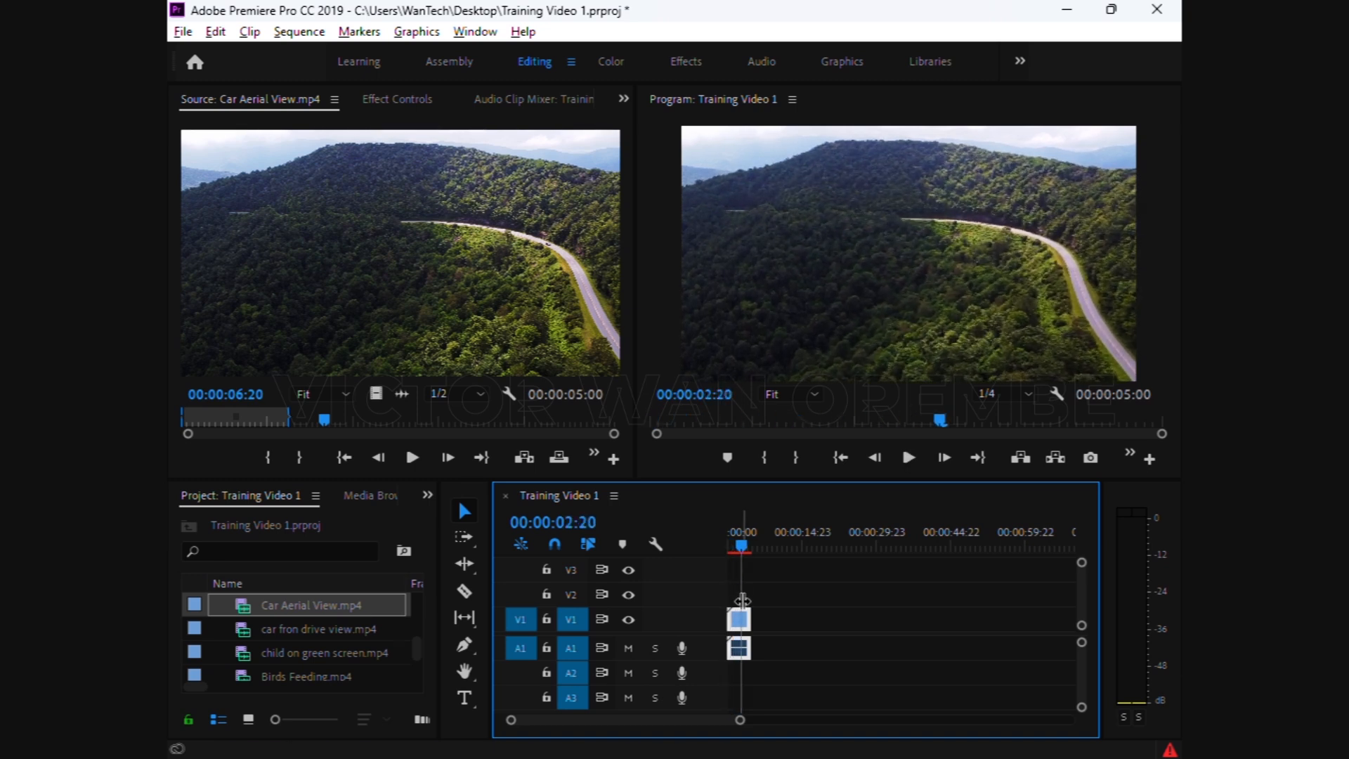
left_click_drag(748, 621, 735, 622)
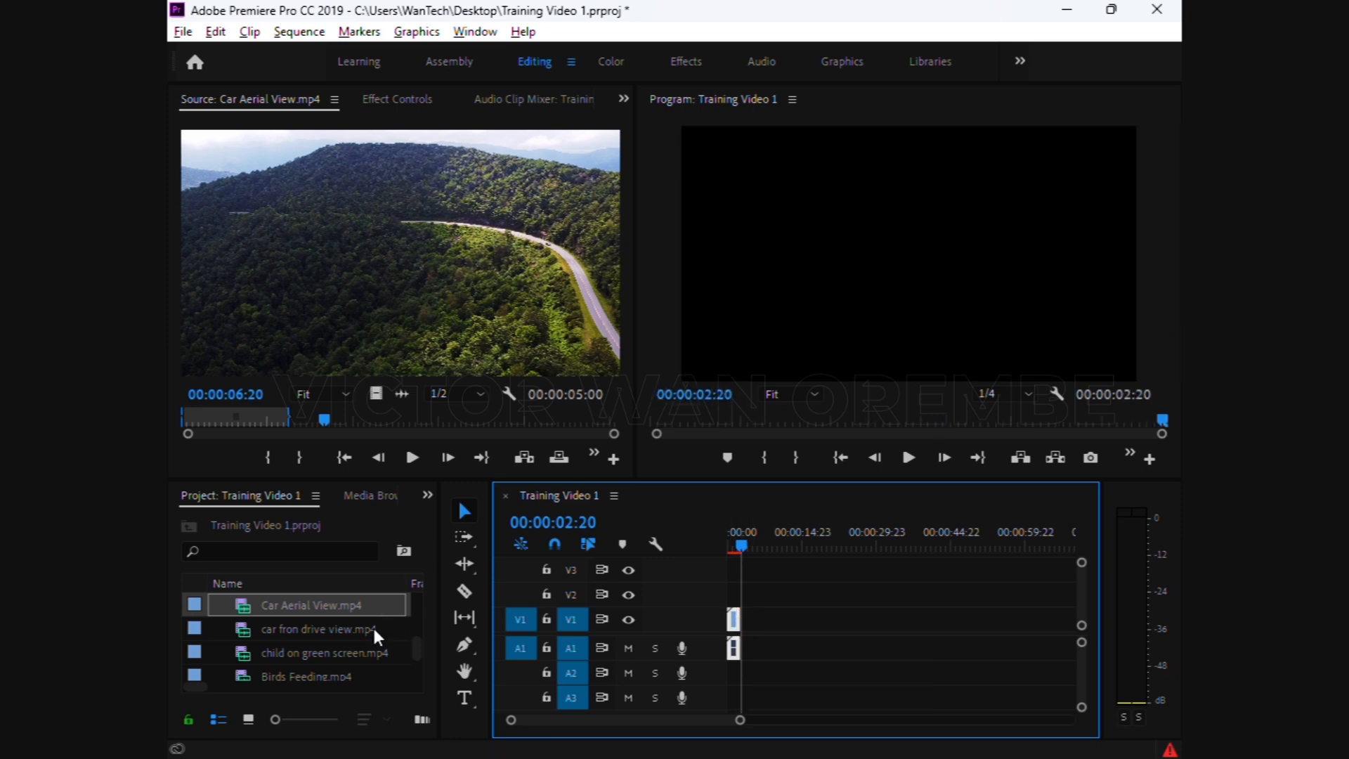
Load car fron drive view.mp4 into the Source monitor, play it, and mark In and Out points around its first 00:00:03:13
double_click(243, 631)
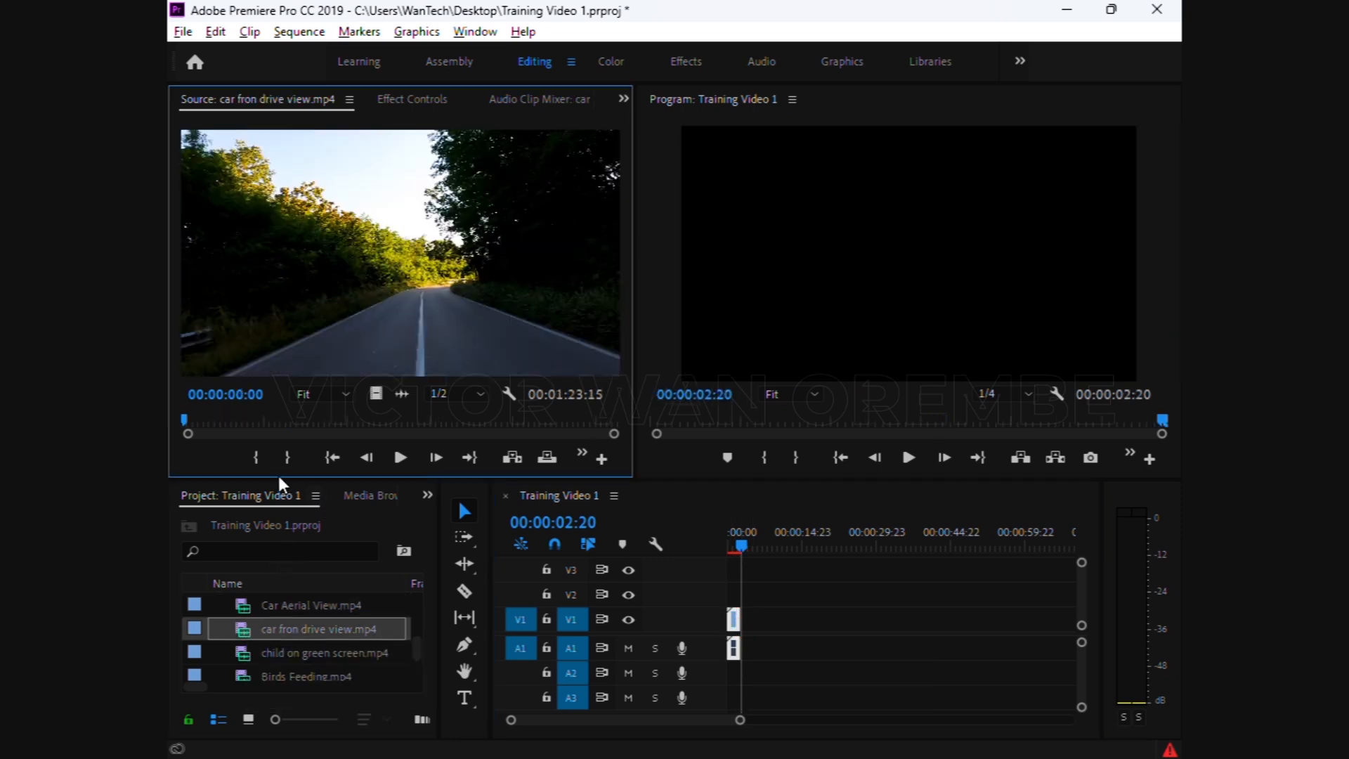
left_click(256, 458)
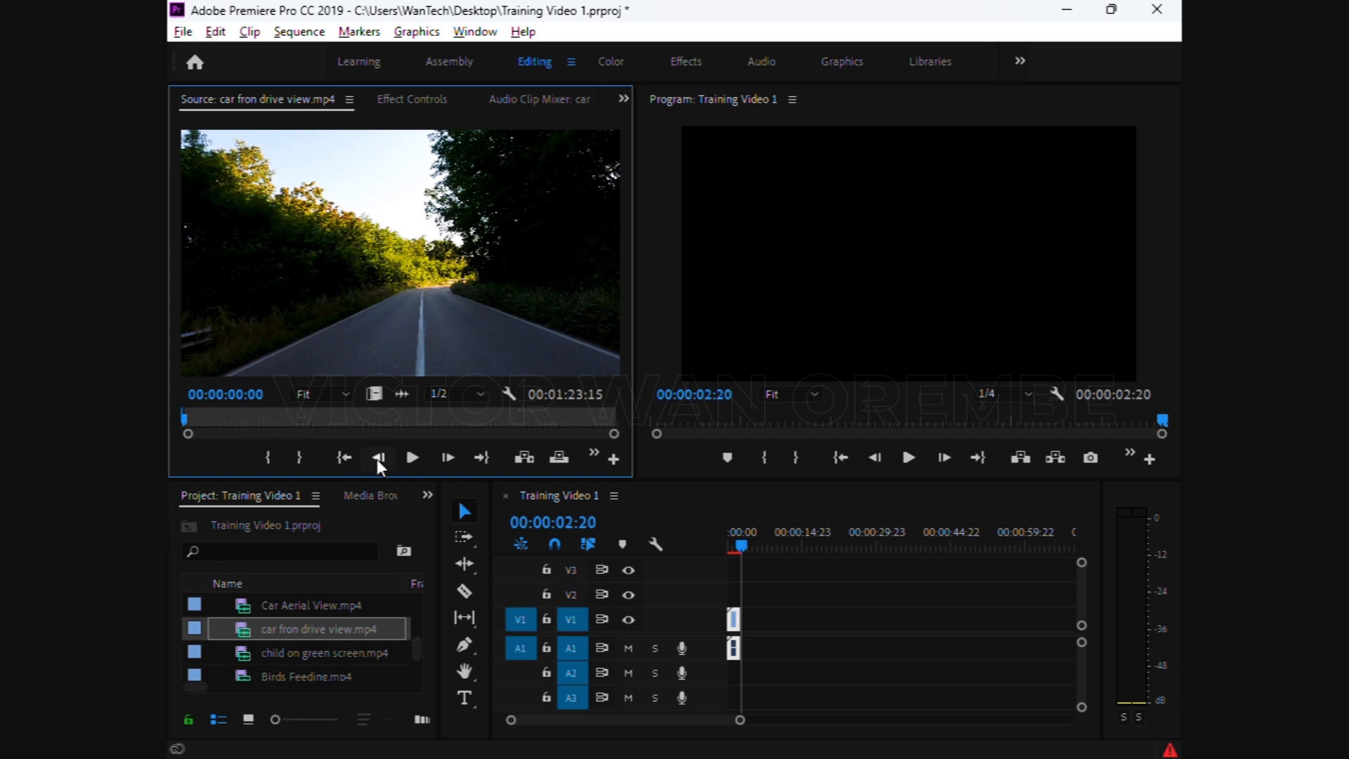
left_click(414, 460)
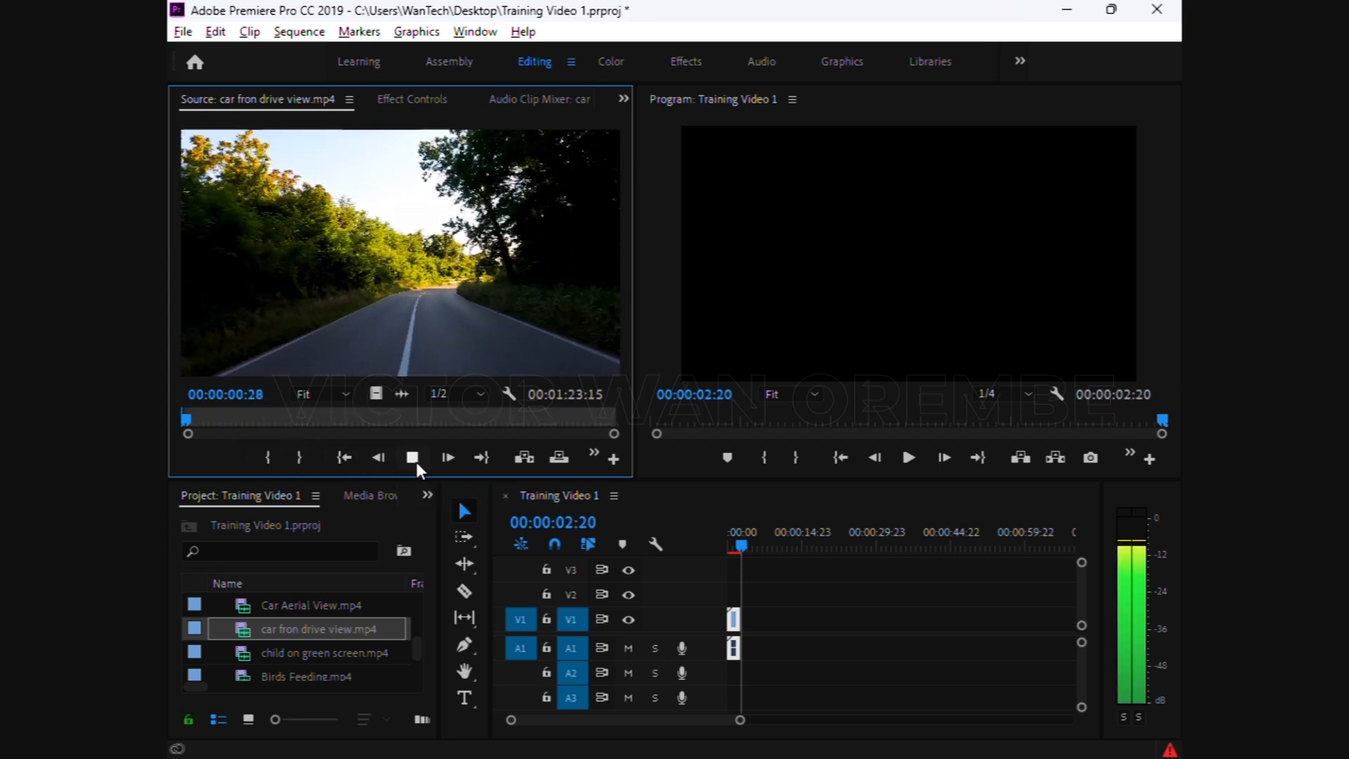
left_click(300, 458)
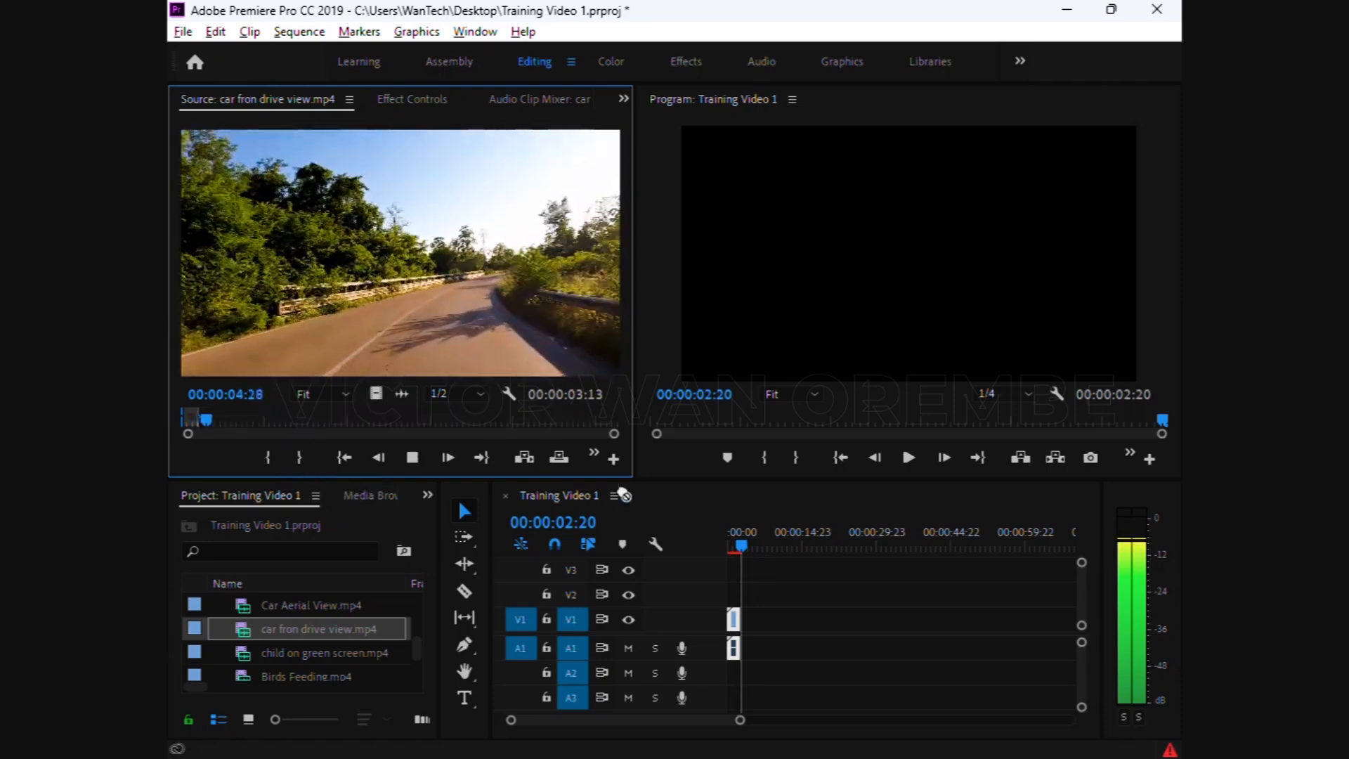
key("space")
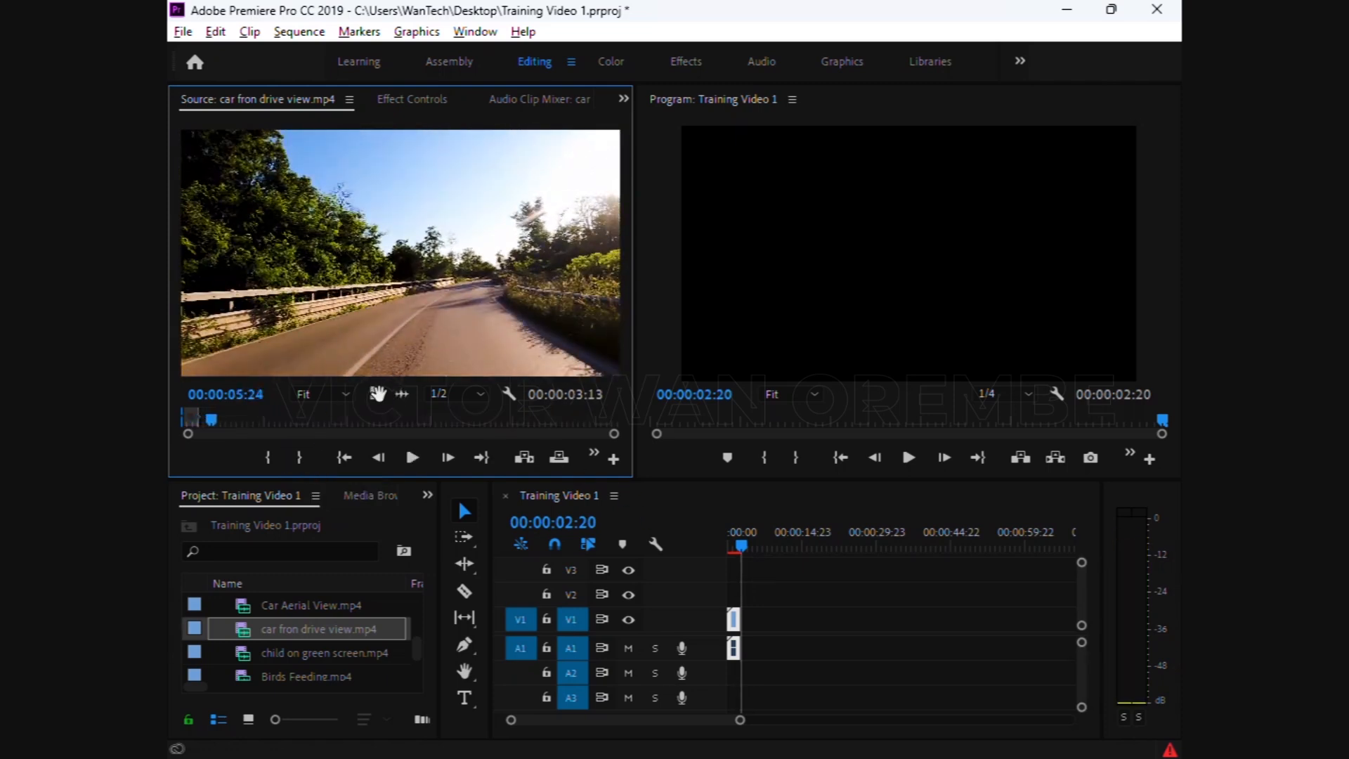
Place only the video of the marked car fron drive view.mp4 range on V1 after the Car Aerial View clip, and play the sequence from its start
left_click_drag(595, 562, 746, 617)
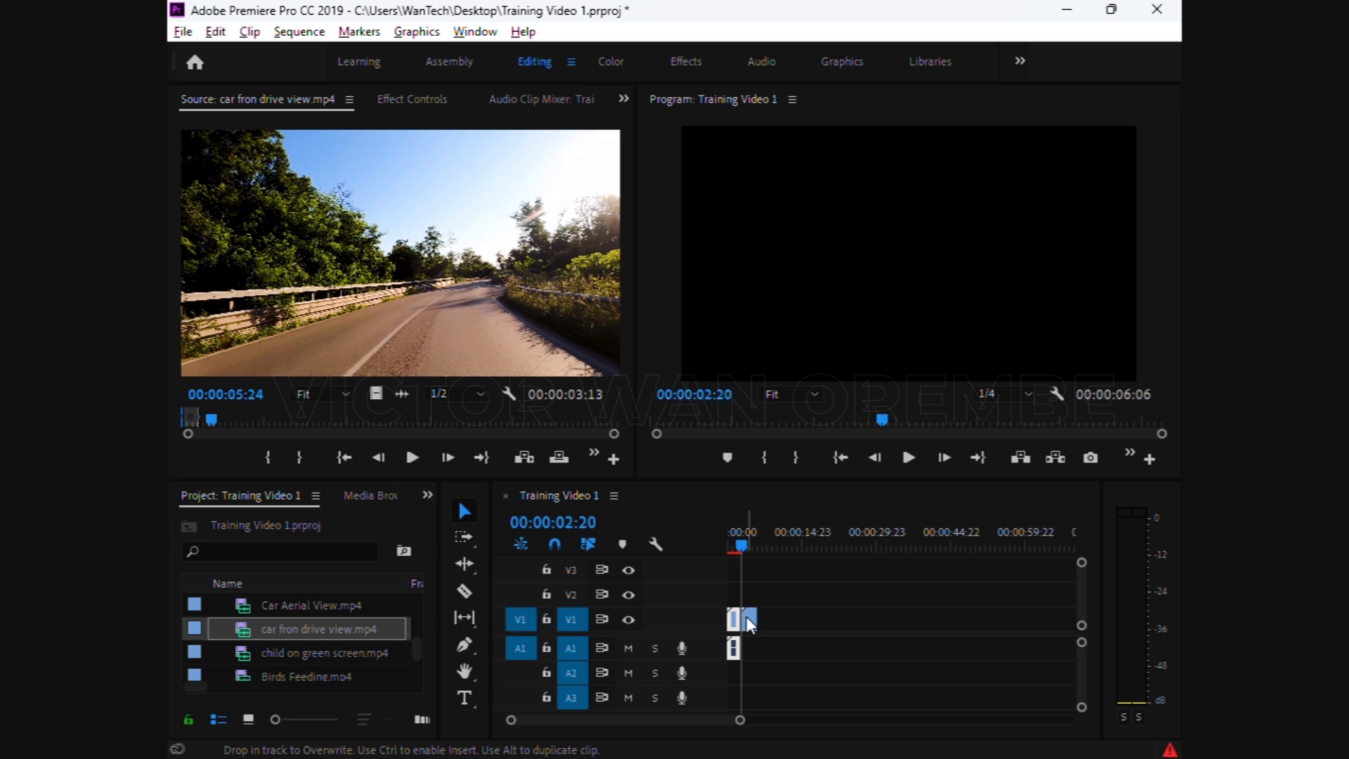
left_click_drag(747, 537, 721, 540)
key("space")
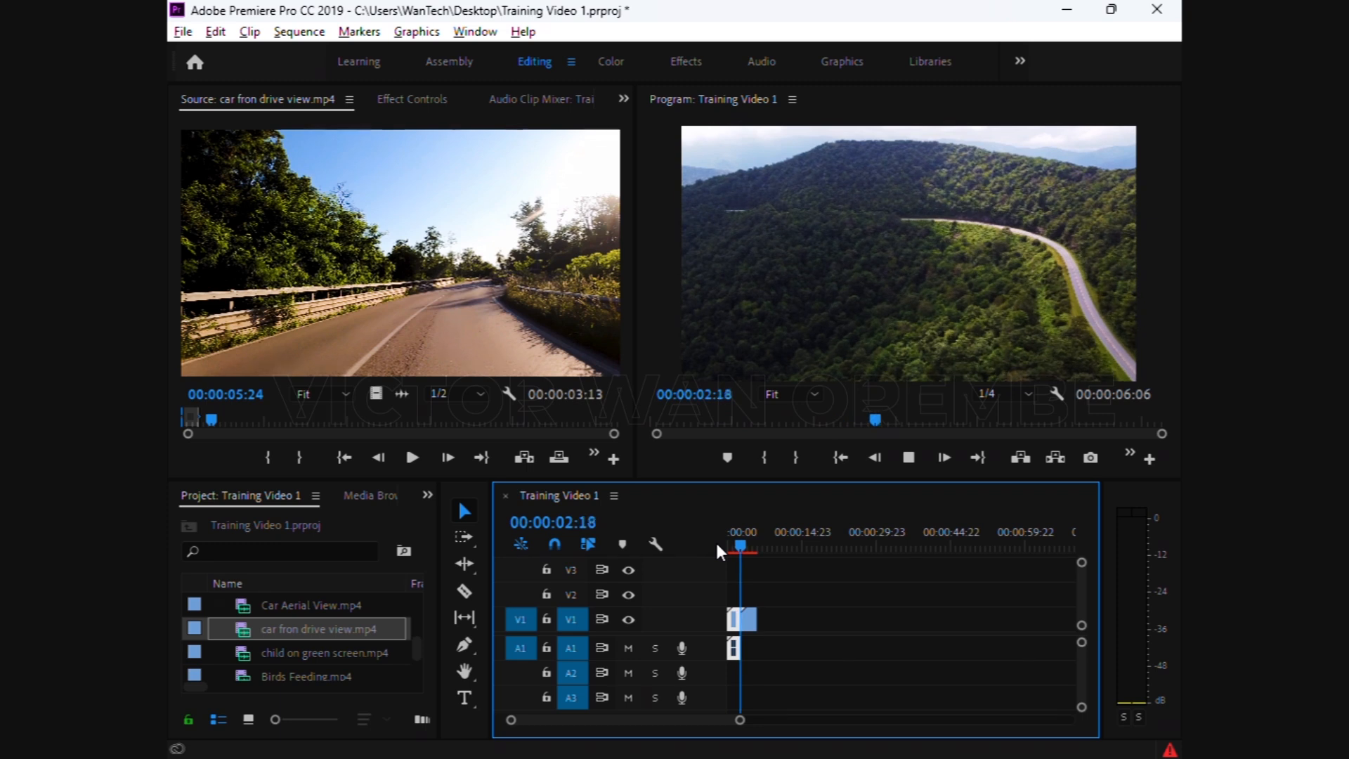
key("space")
Load the first Birds Feeding.mp4 into the Source monitor, play it, and mark In and Out points around its first 00:00:04:17
left_click_drag(416, 652, 416, 661)
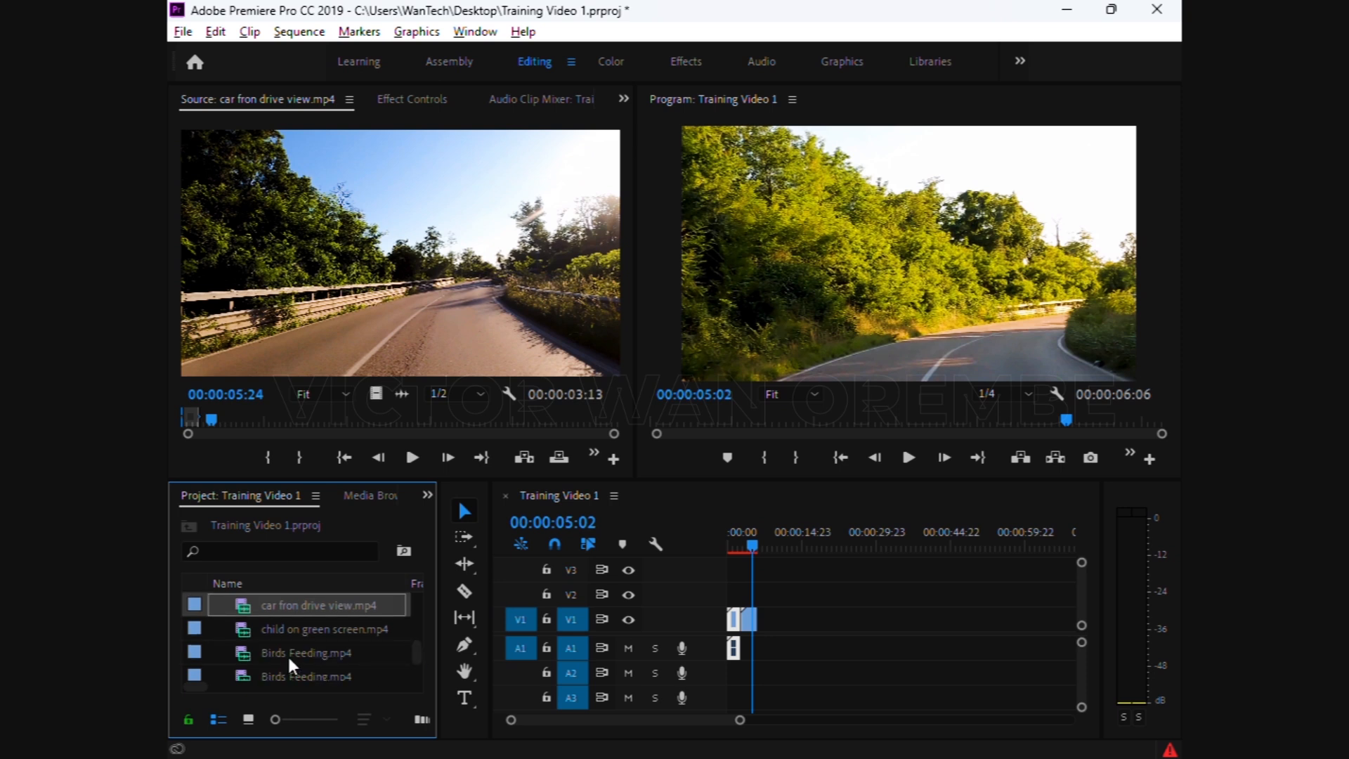
double_click(243, 651)
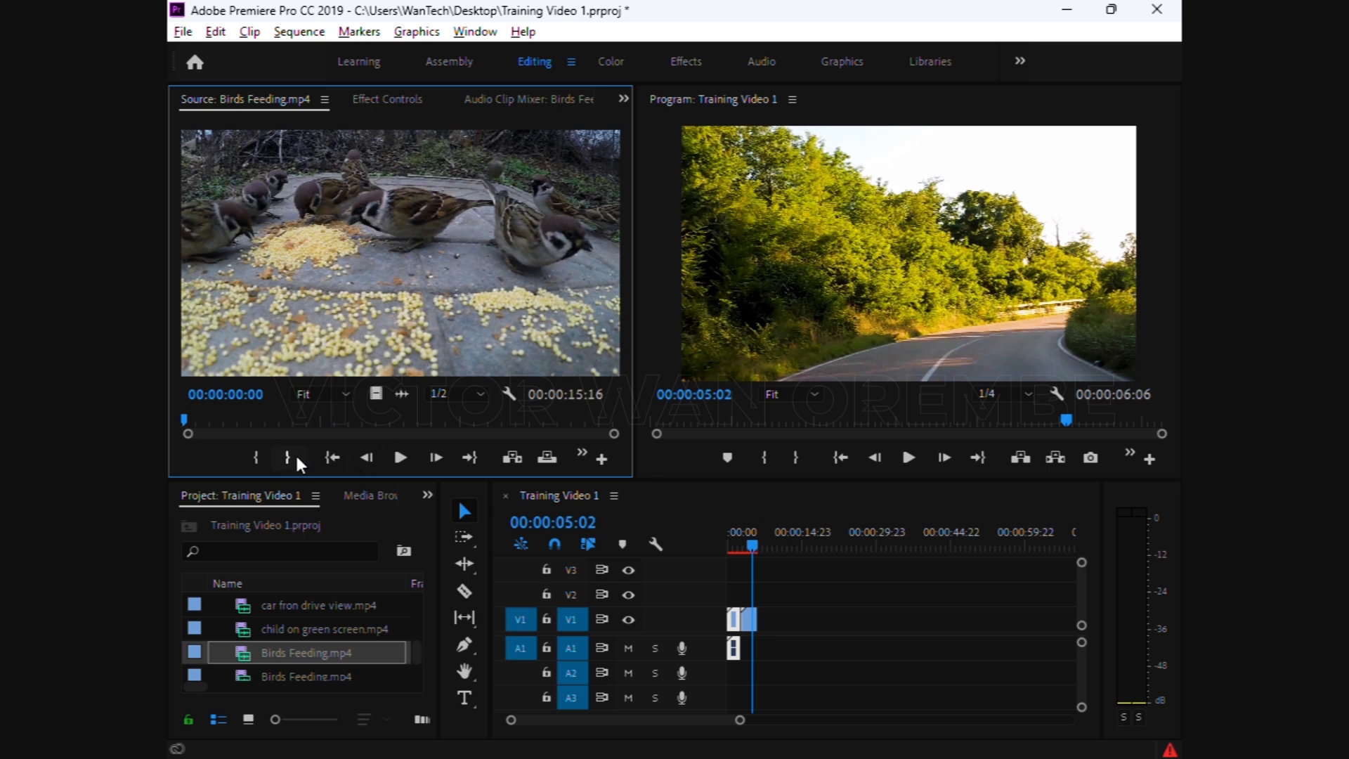
left_click(401, 457)
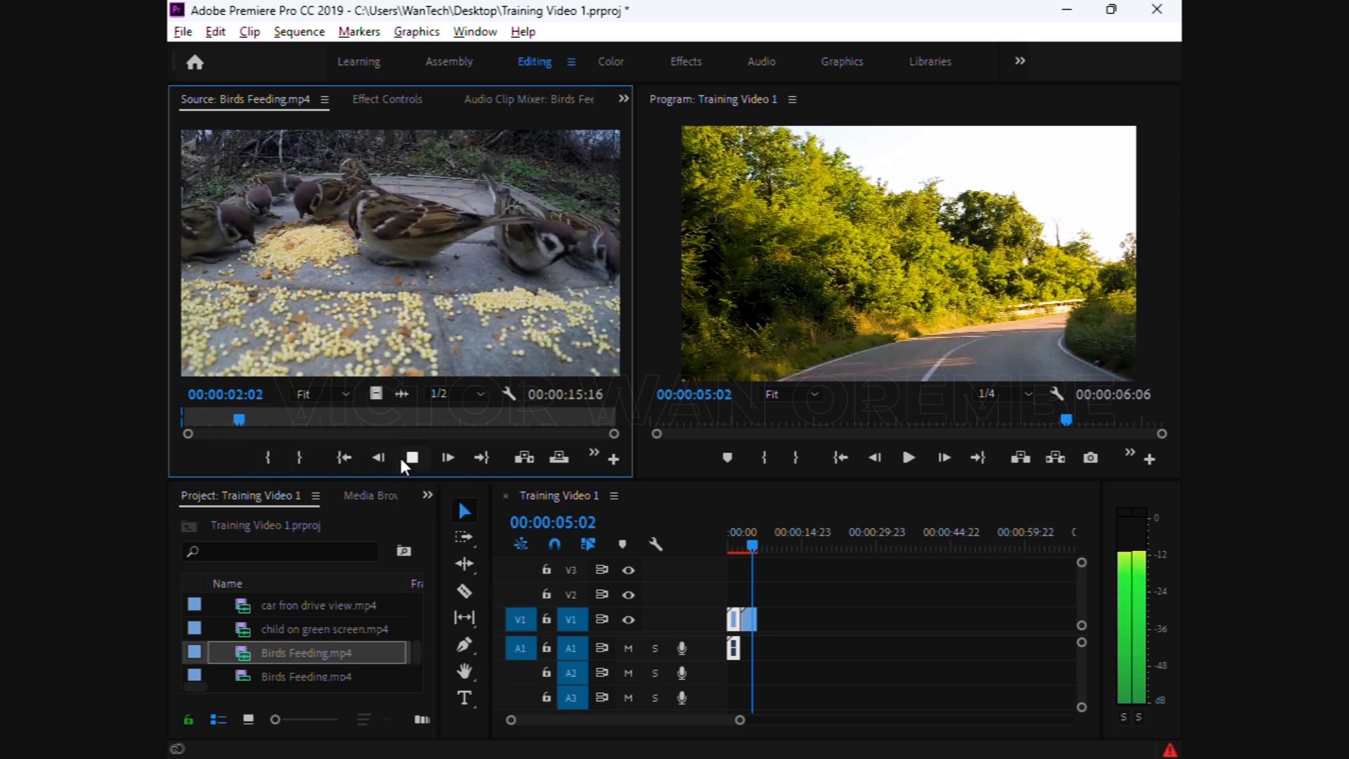
left_click(298, 457)
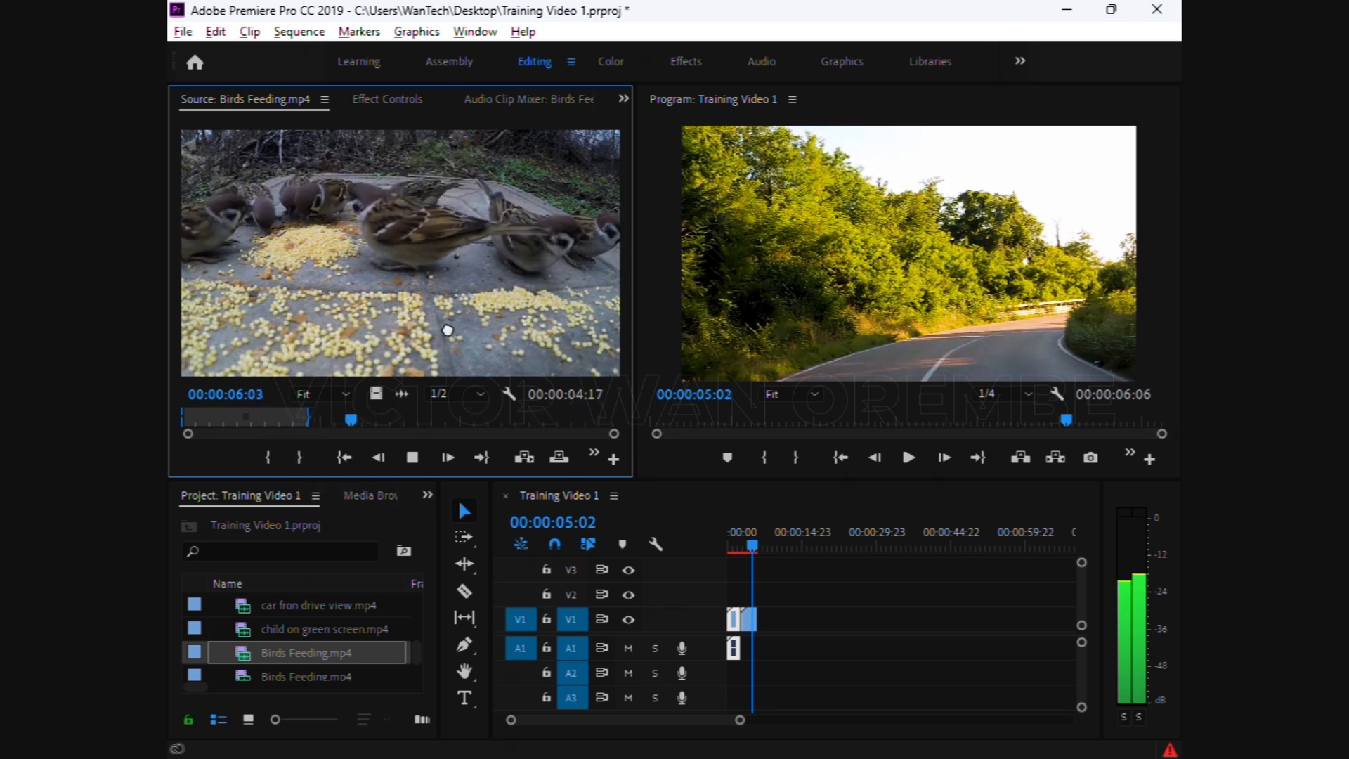
key("space")
Place the marked Birds Feeding.mp4 range on V1 and A1 after the car drive clip, and play the sequence from its start to 00:00:09:18
left_click_drag(705, 529, 764, 623)
left_click_drag(757, 549, 710, 544)
key("space")
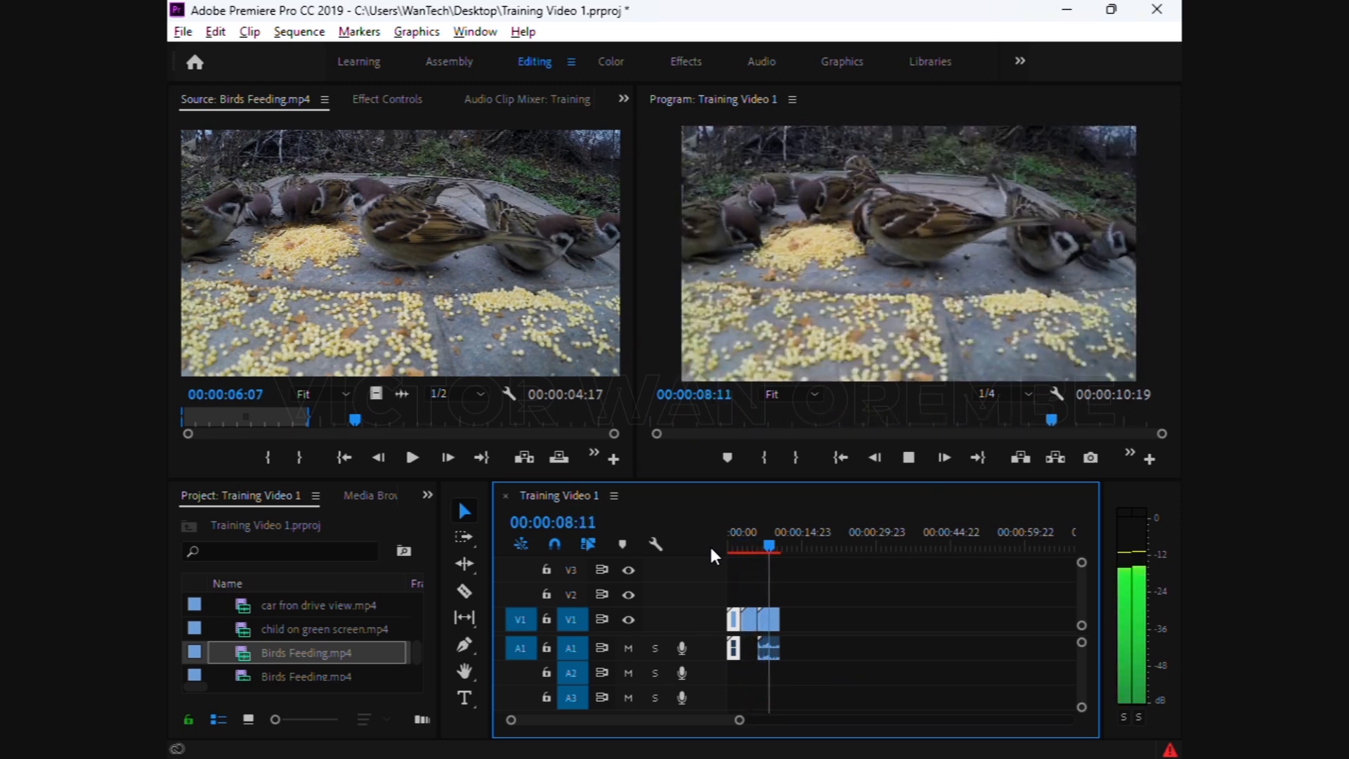
key("space")
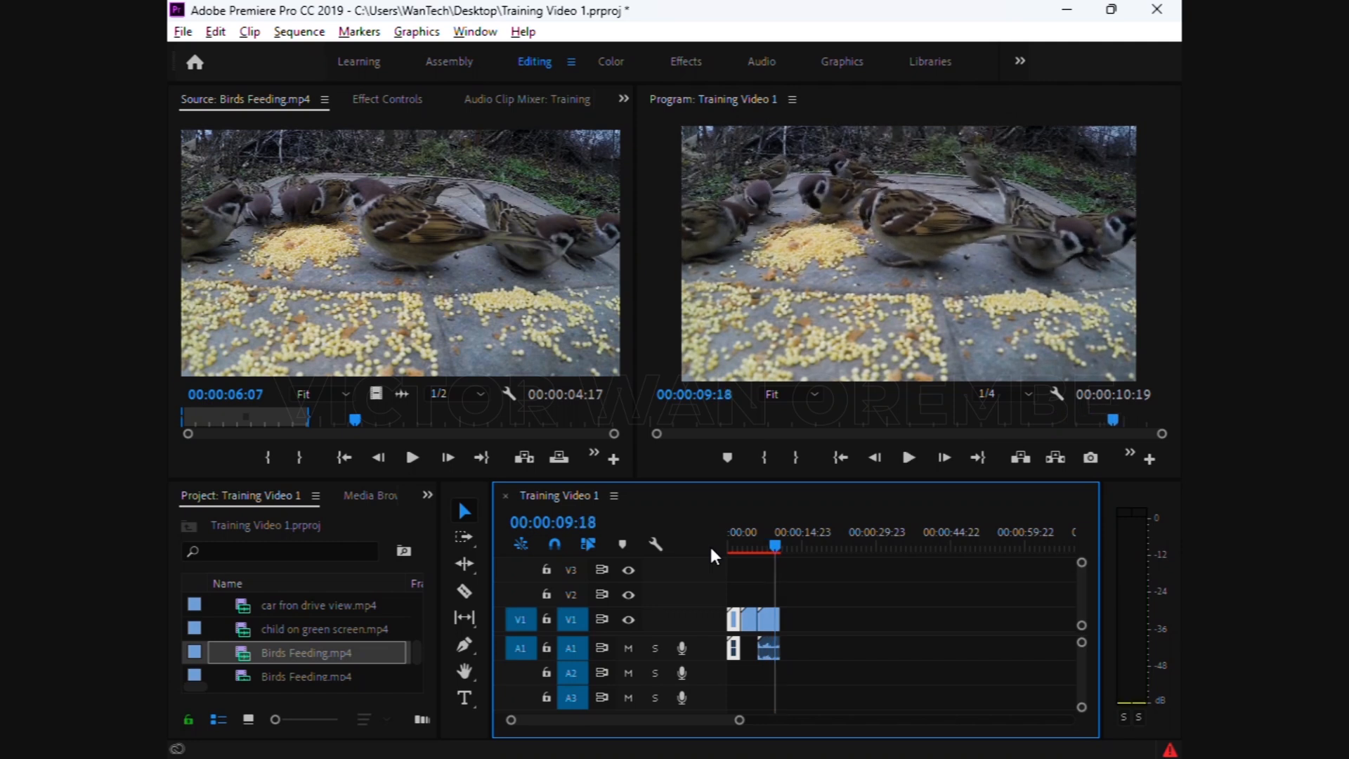
Apply Scale to Frame Size to the Birds Feeding clip on V1
left_click(768, 622)
right_click(769, 627)
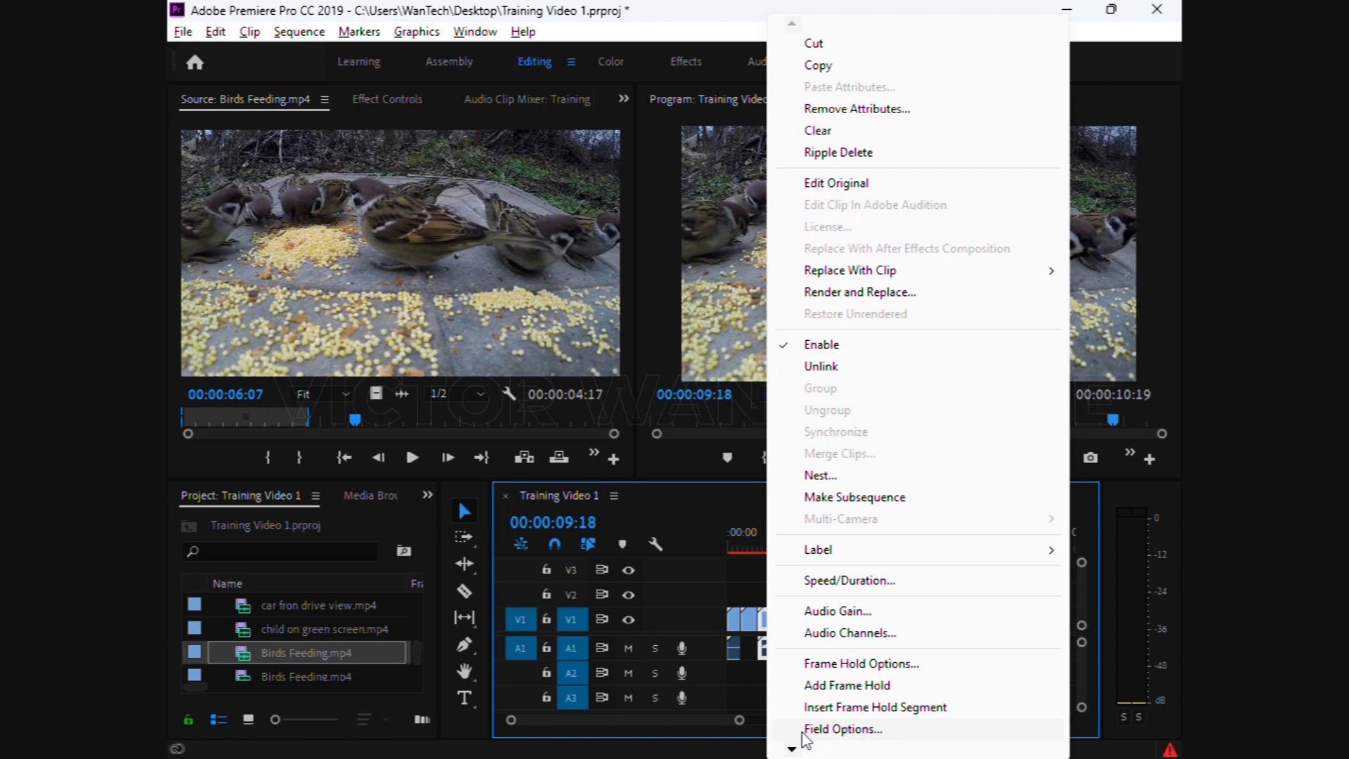
mouse_move(794, 751)
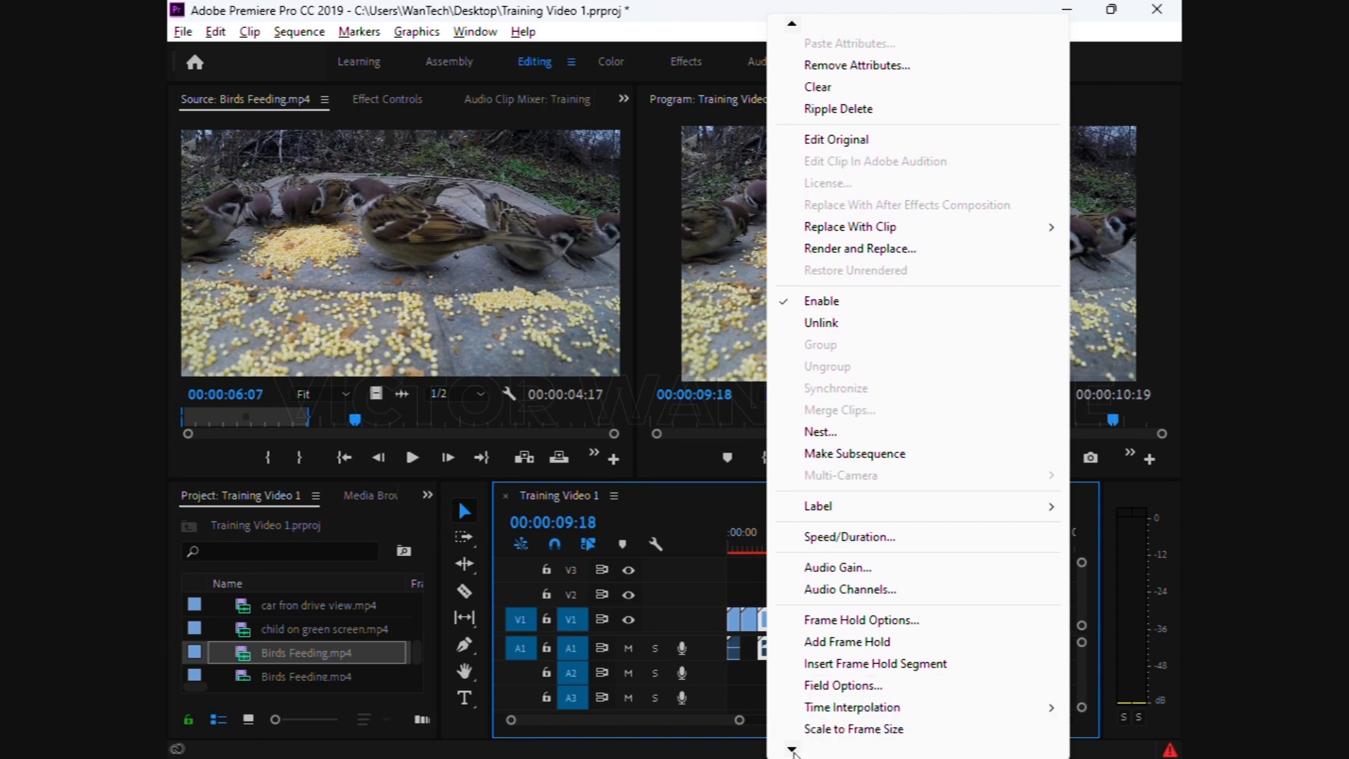
left_click(834, 729)
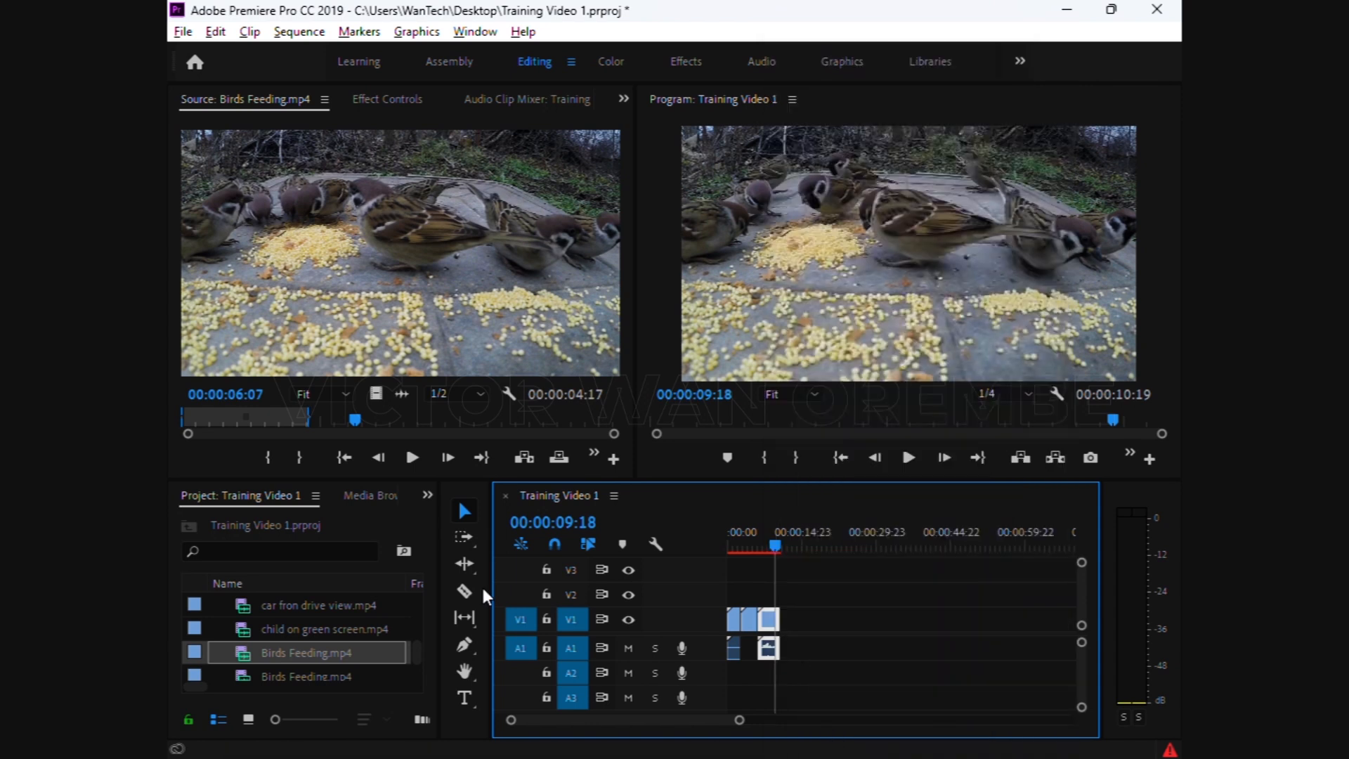
Look through the project clips, viewing the second Birds Feeding.mp4 and car fron drive view.mp4 in the Source monitor
left_click(412, 646)
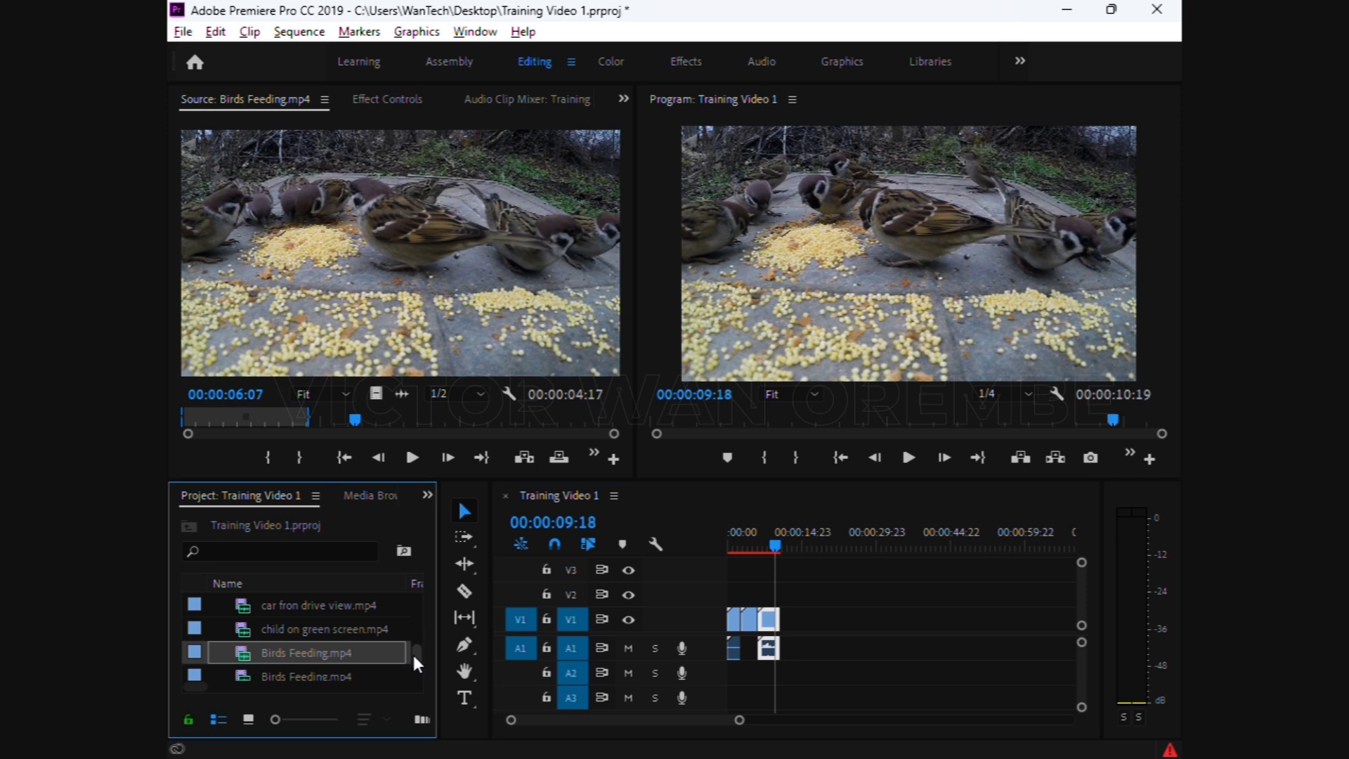
scroll(412, 652, "down", 2)
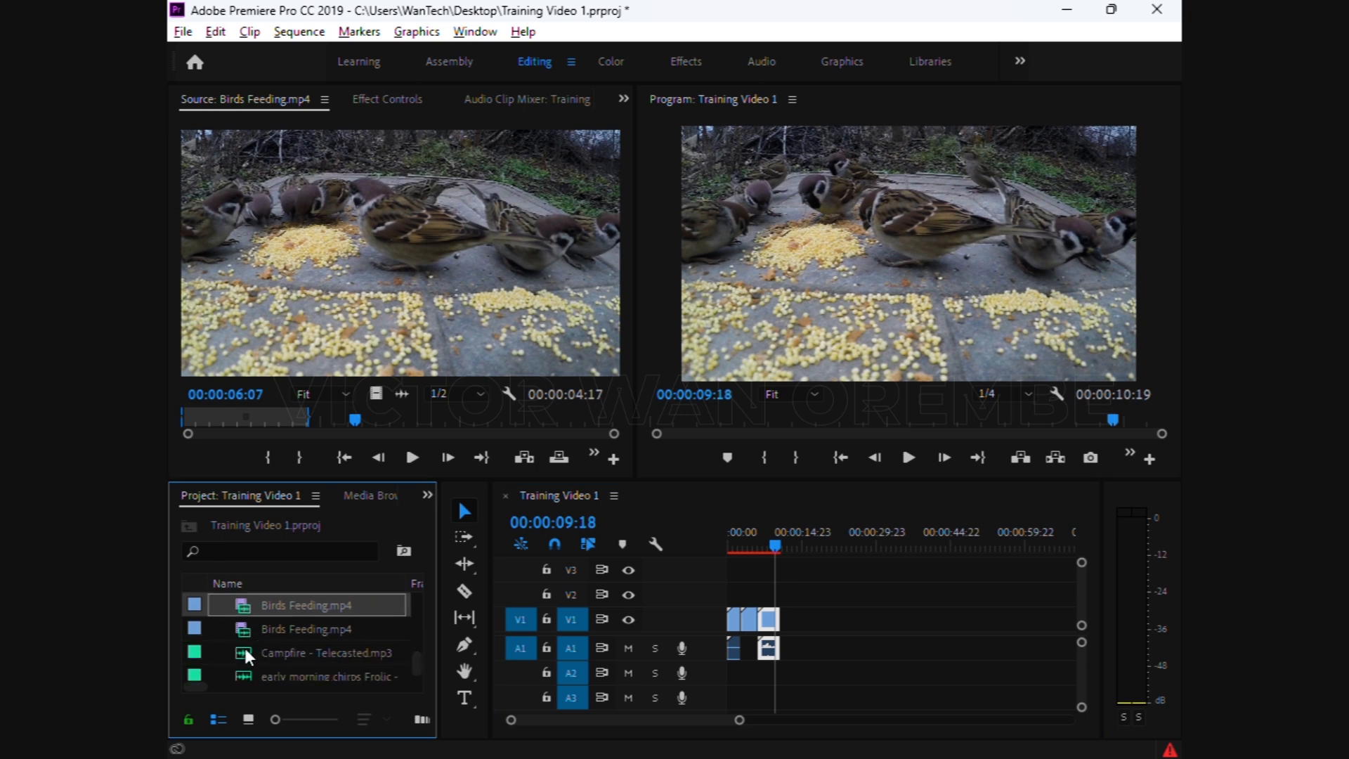
left_click(245, 648)
double_click(247, 630)
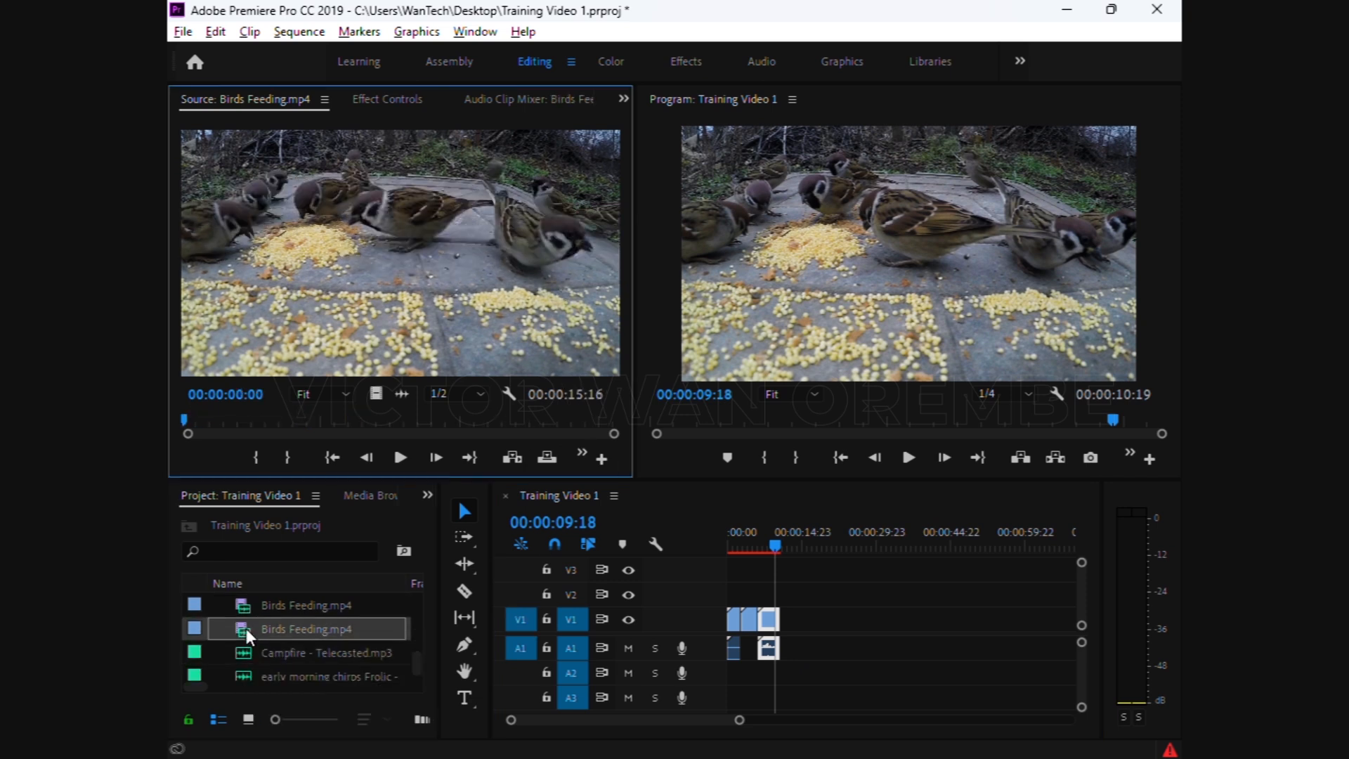
left_click_drag(416, 662, 416, 655)
double_click(254, 606)
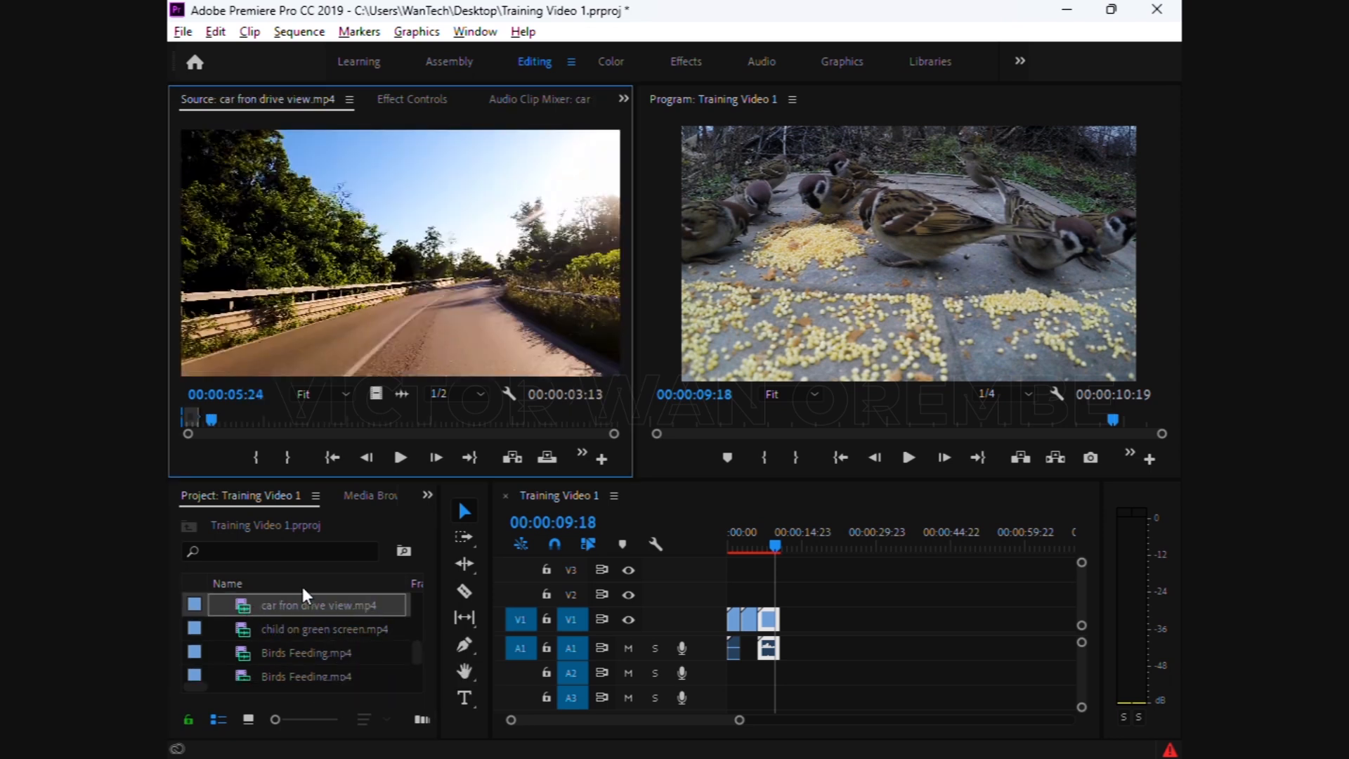
Load Birds on line.mp4 into the Source monitor, extend its marked range to 00:00:03:08, and place it on V1 after the Birds Feeding clip
left_click_drag(422, 641, 416, 637)
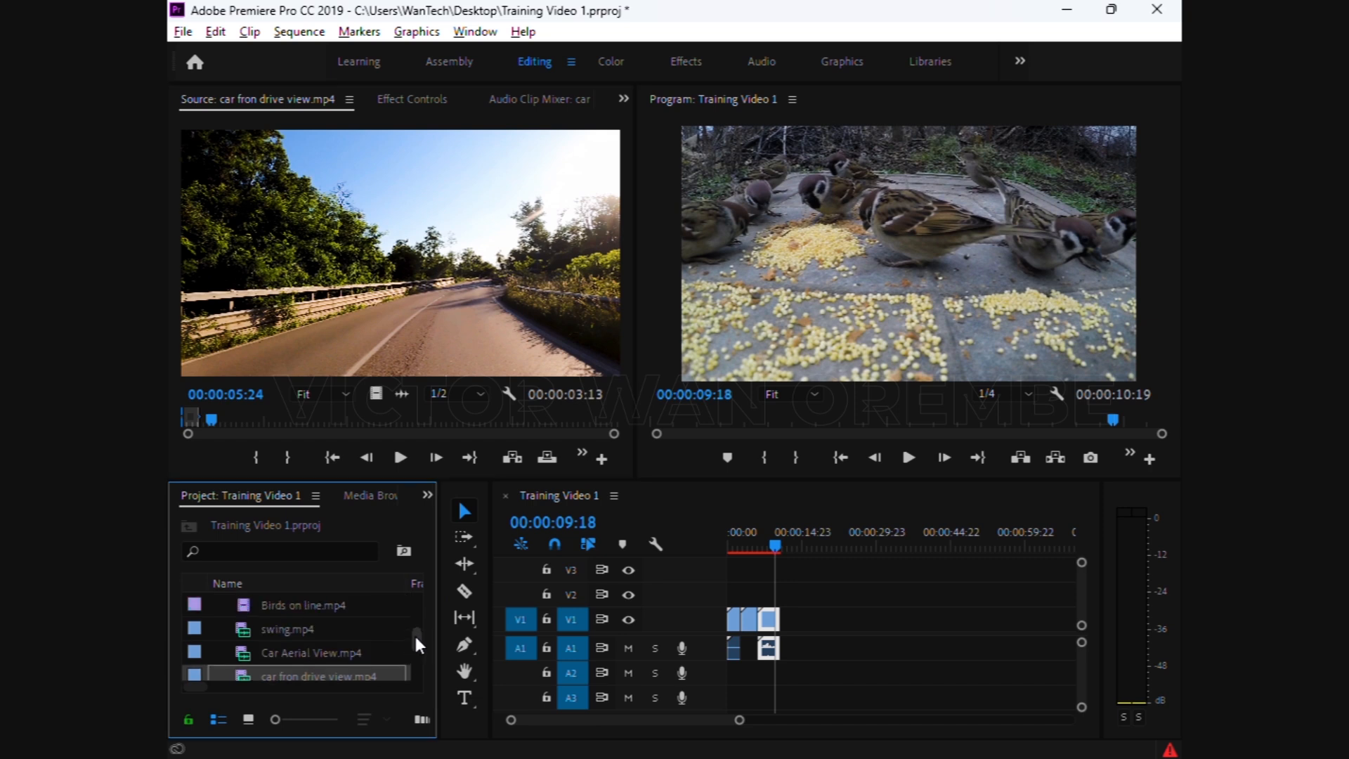
double_click(244, 609)
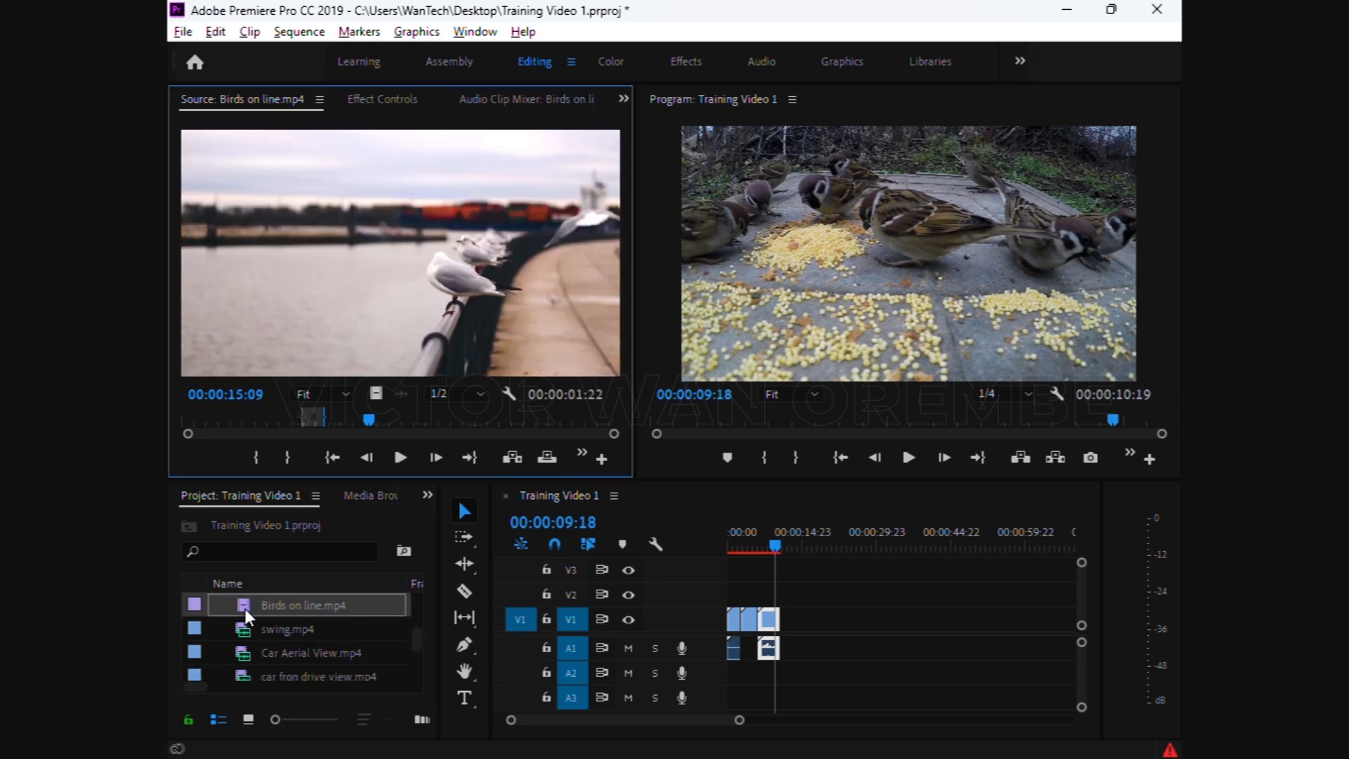
left_click_drag(396, 418, 460, 421)
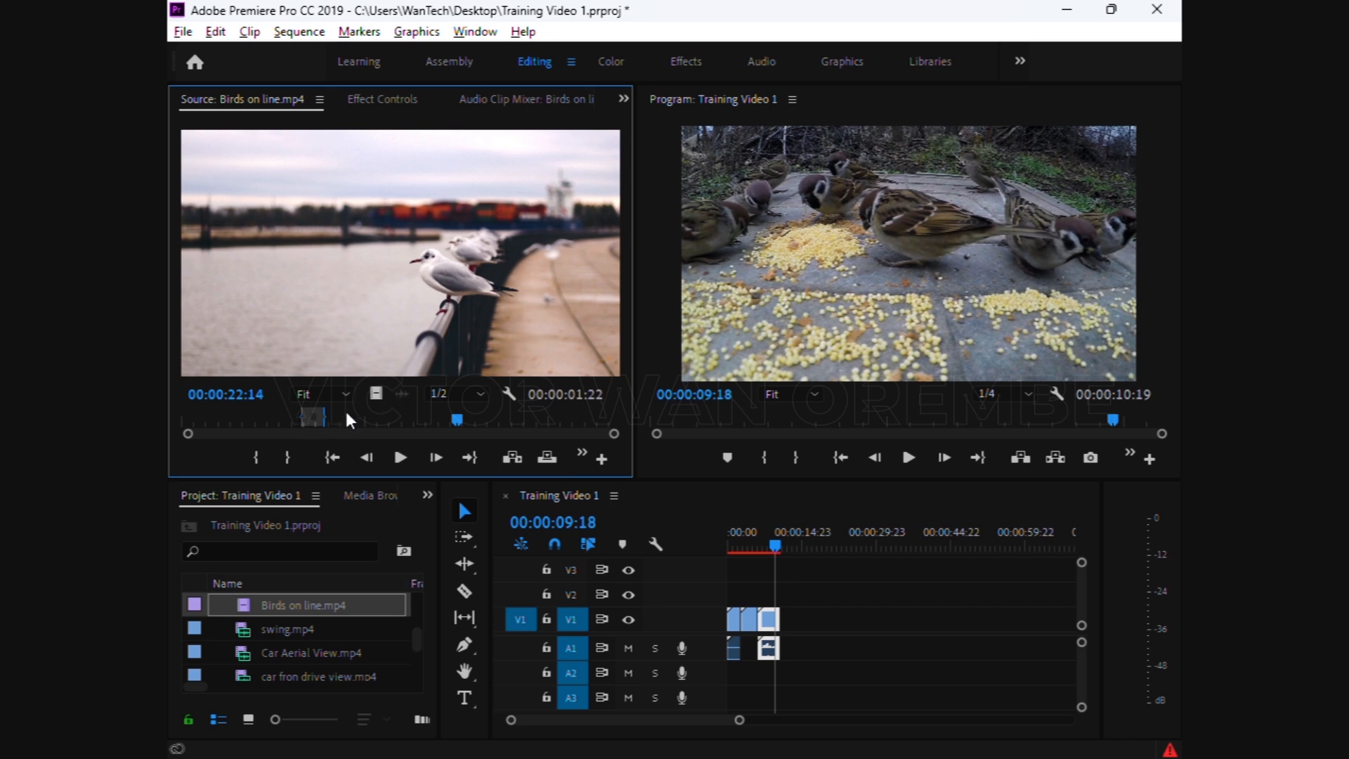
left_click_drag(322, 419, 777, 604)
Play the sequence from its start to review all four clips, and return the playhead to 00:00:00:00
key("Home")
key("space")
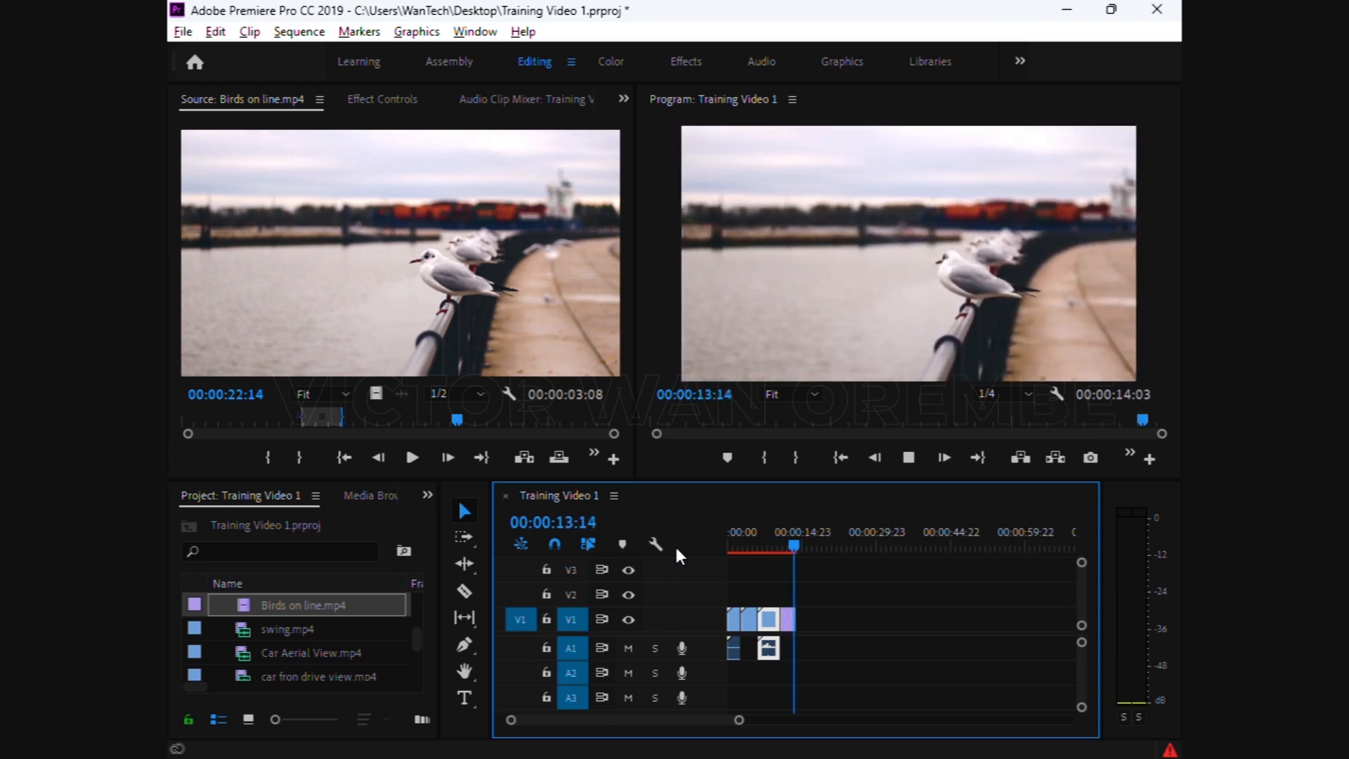
left_click_drag(751, 545, 723, 551)
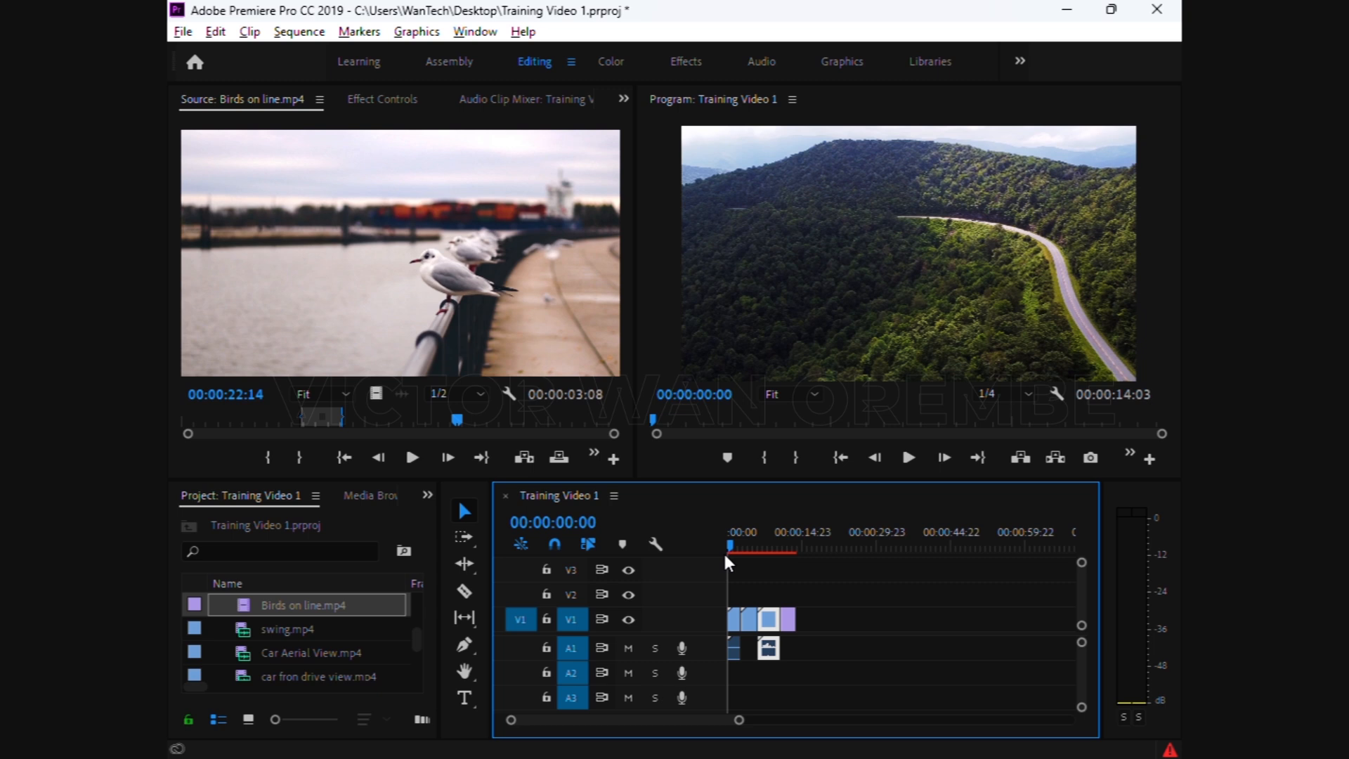
Load early morning chirps Frolic - E's Jammy Jams.mp3 into the Source monitor, listen to it, and mark its range from the start to 00;00;35;08
left_click(417, 637)
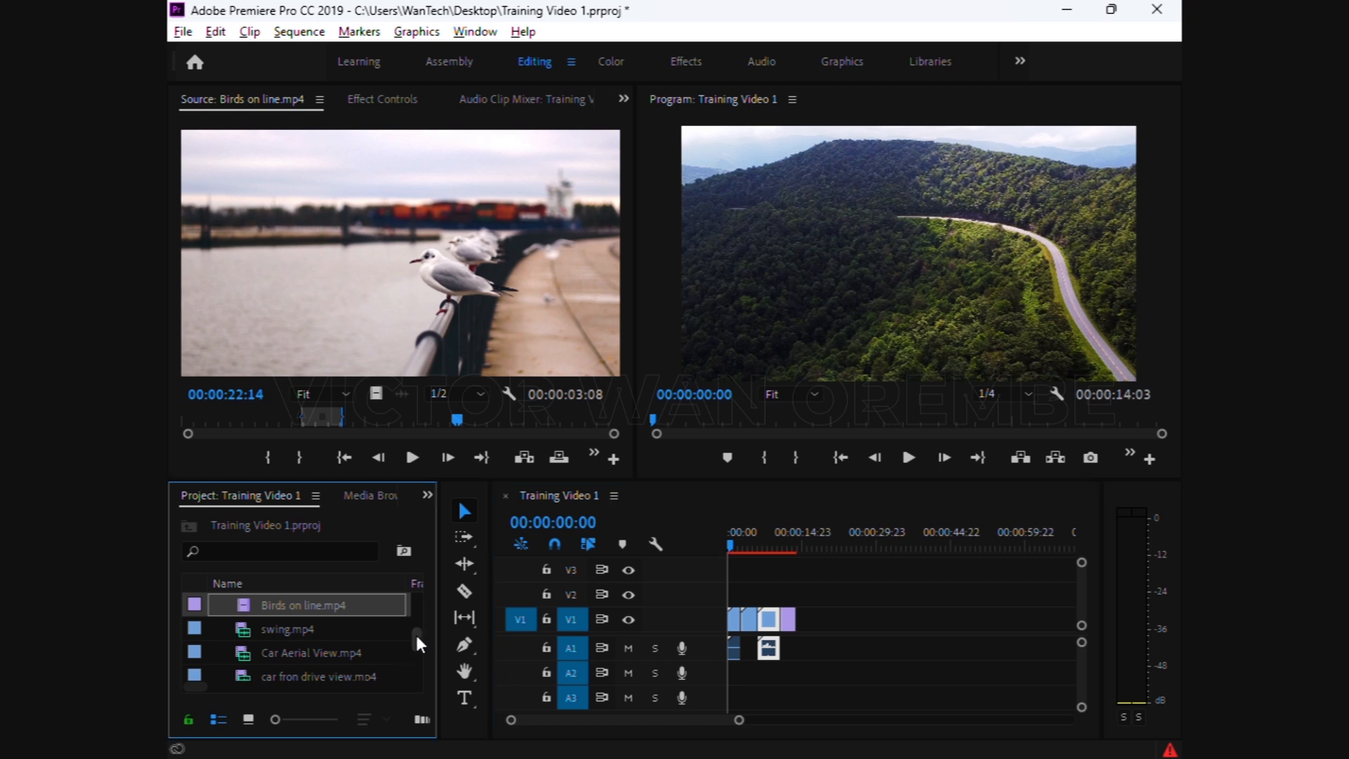
left_click_drag(416, 635, 412, 663)
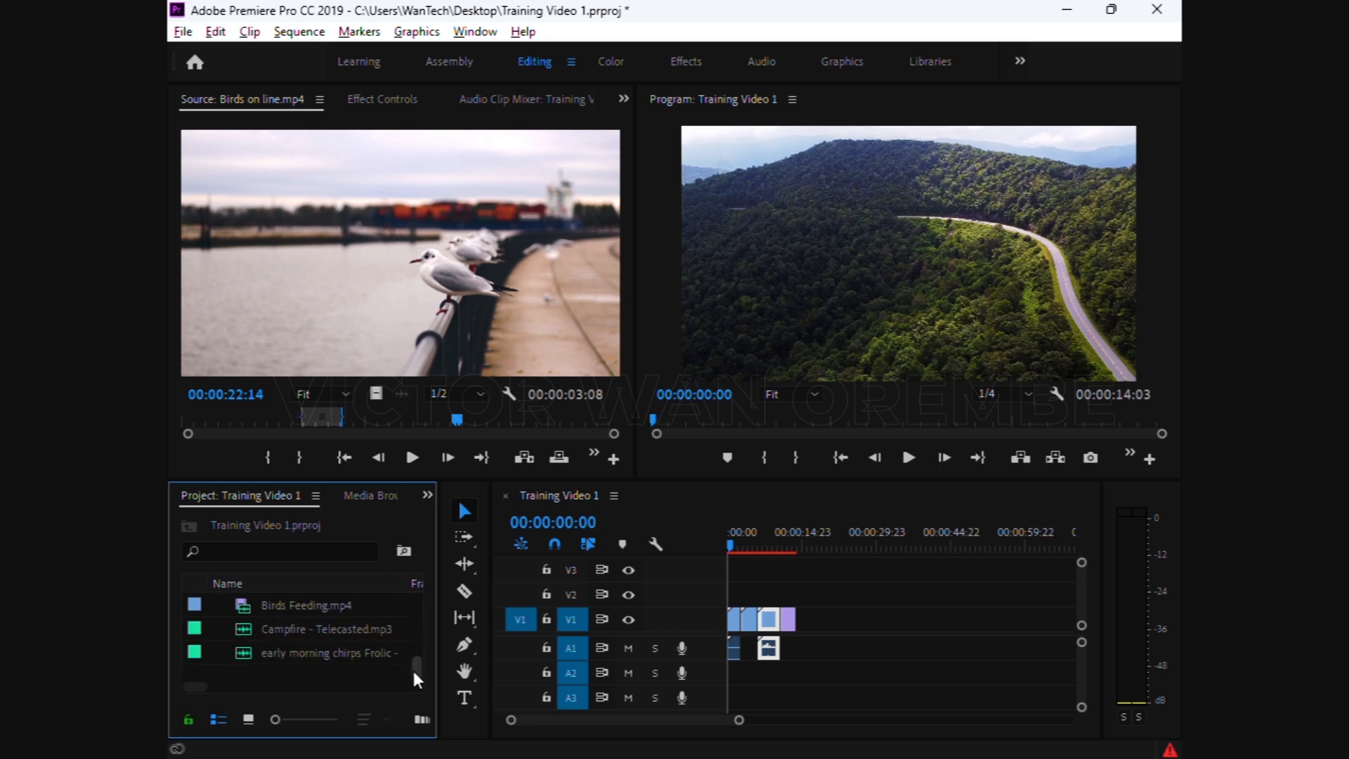
double_click(242, 651)
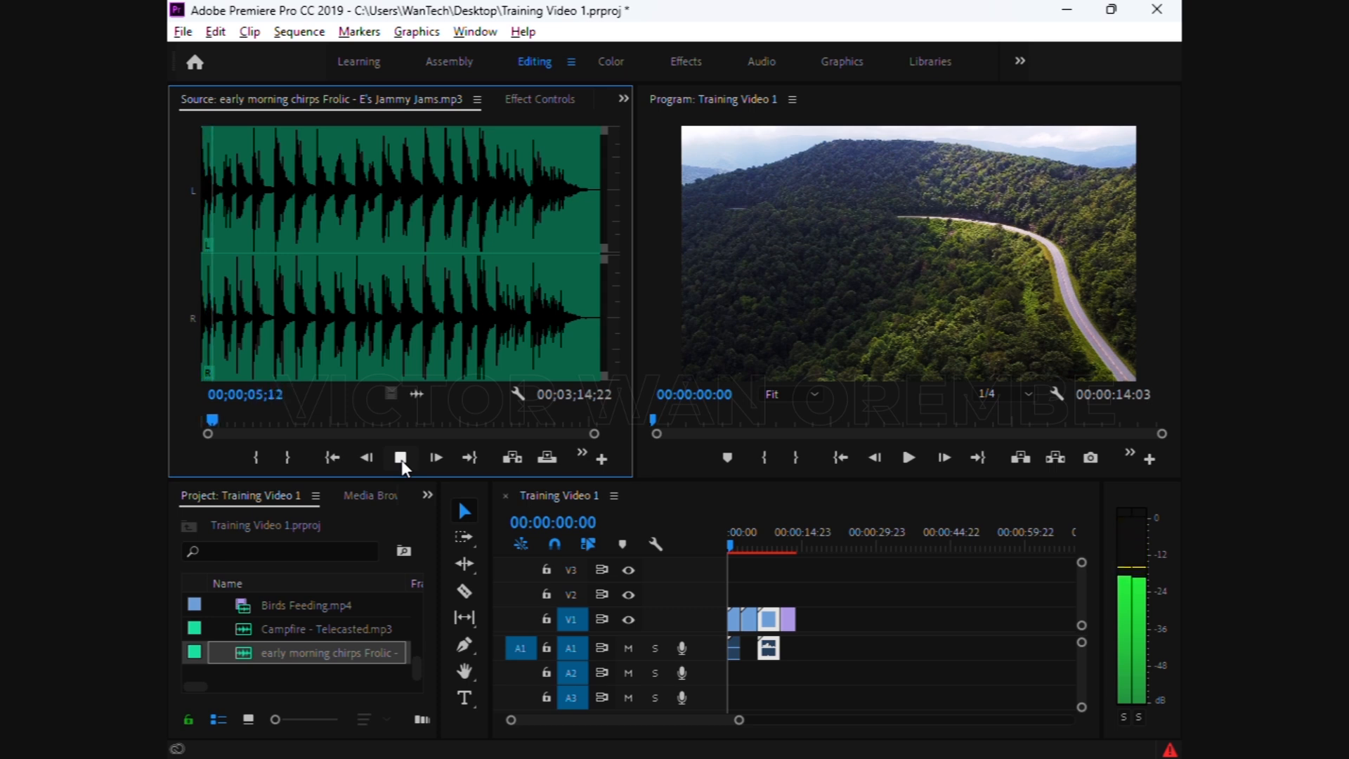
left_click(280, 455)
left_click_drag(232, 416, 273, 424)
left_click(300, 458)
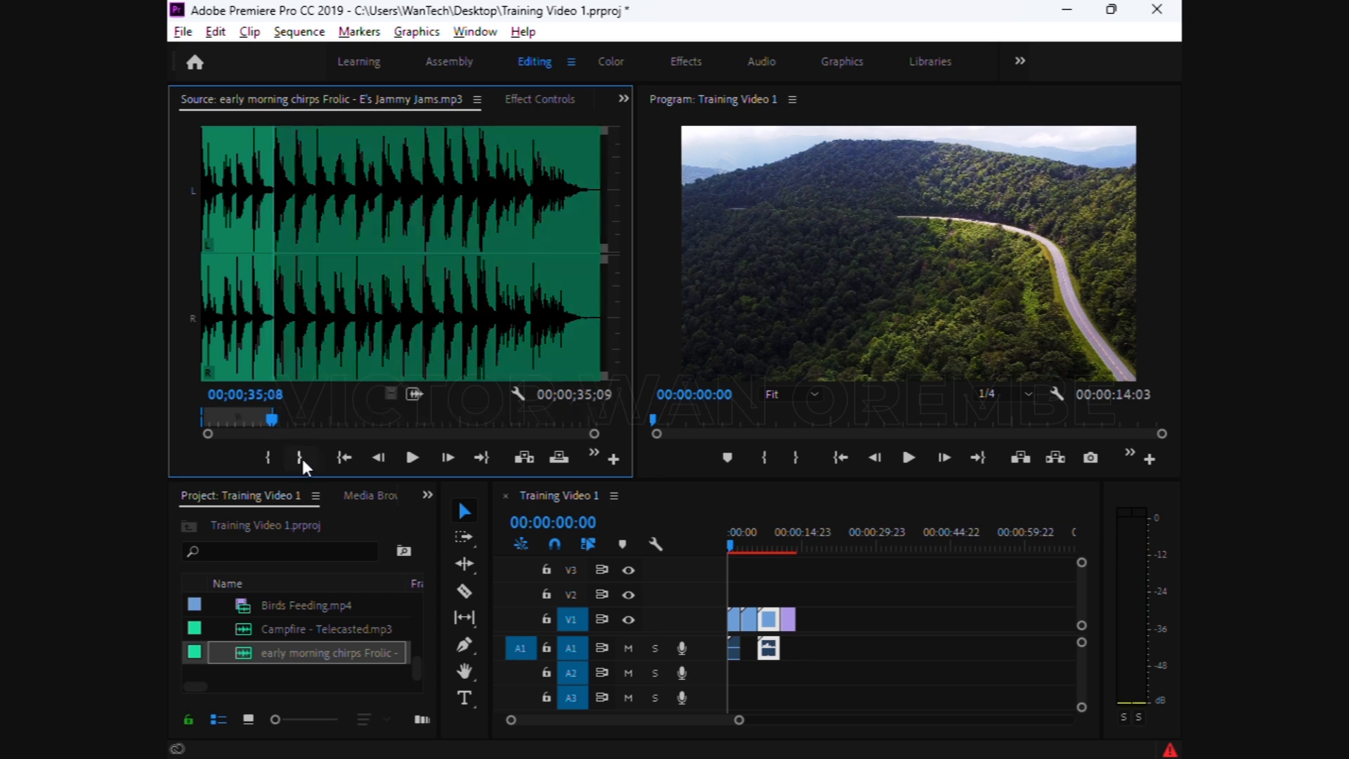
Place the marked early morning chirps range at the sequence start on A1, over the existing clip audio, and play the sequence to 00:00:15:02
left_click_drag(413, 393, 731, 660)
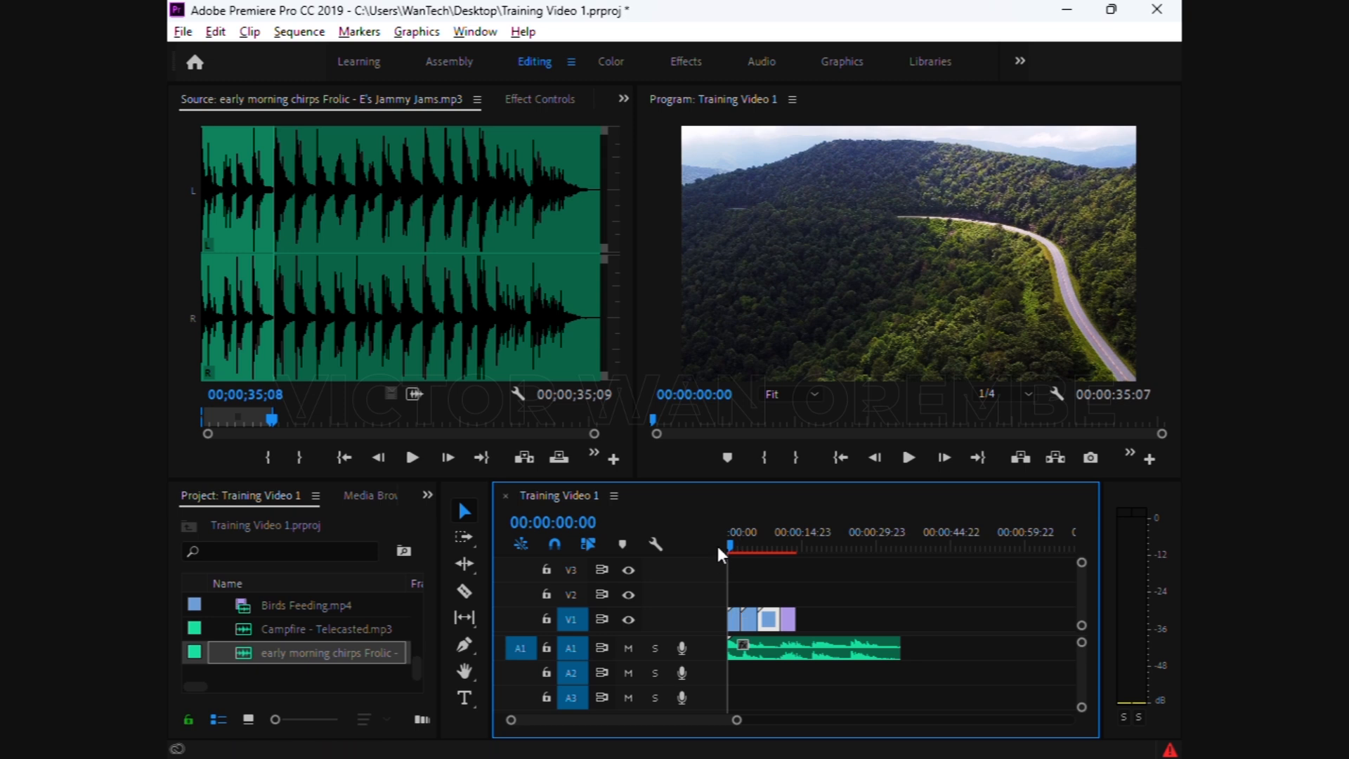
key("space")
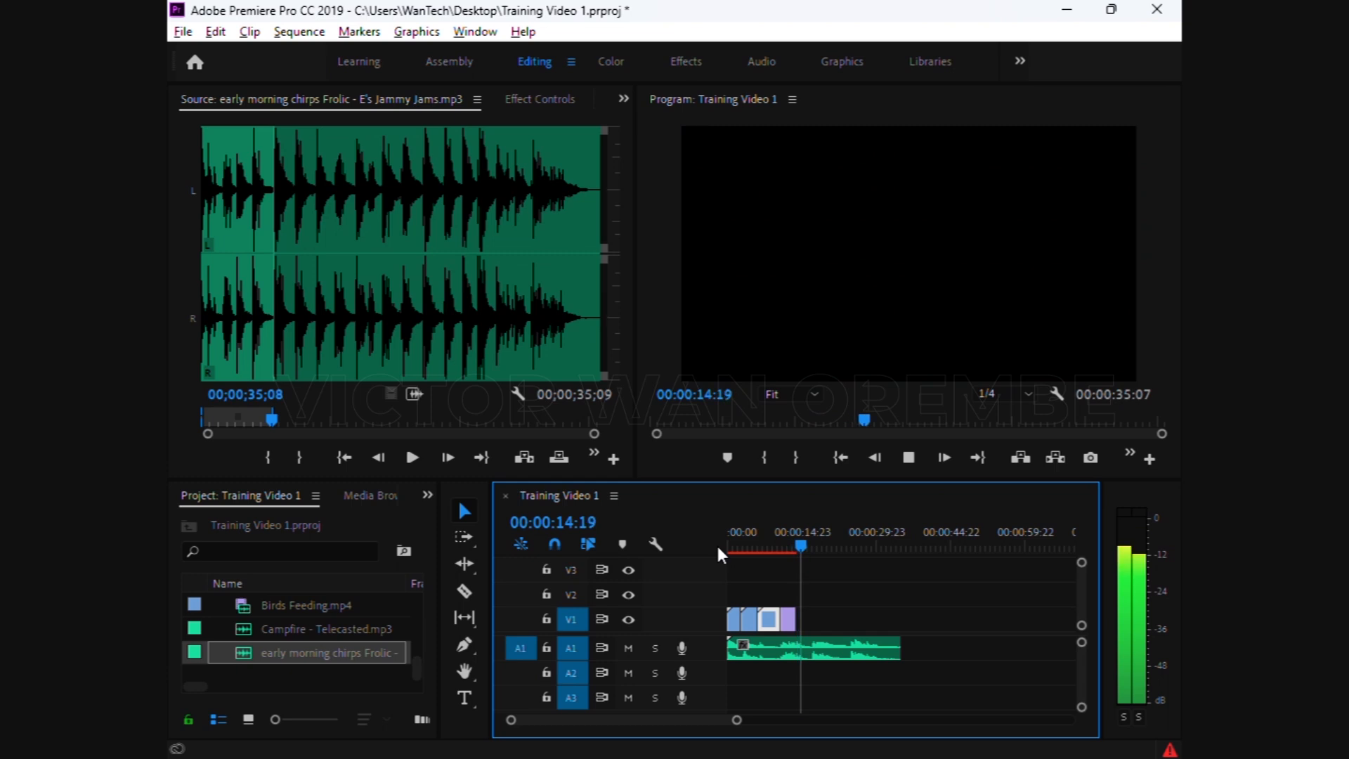
key("space")
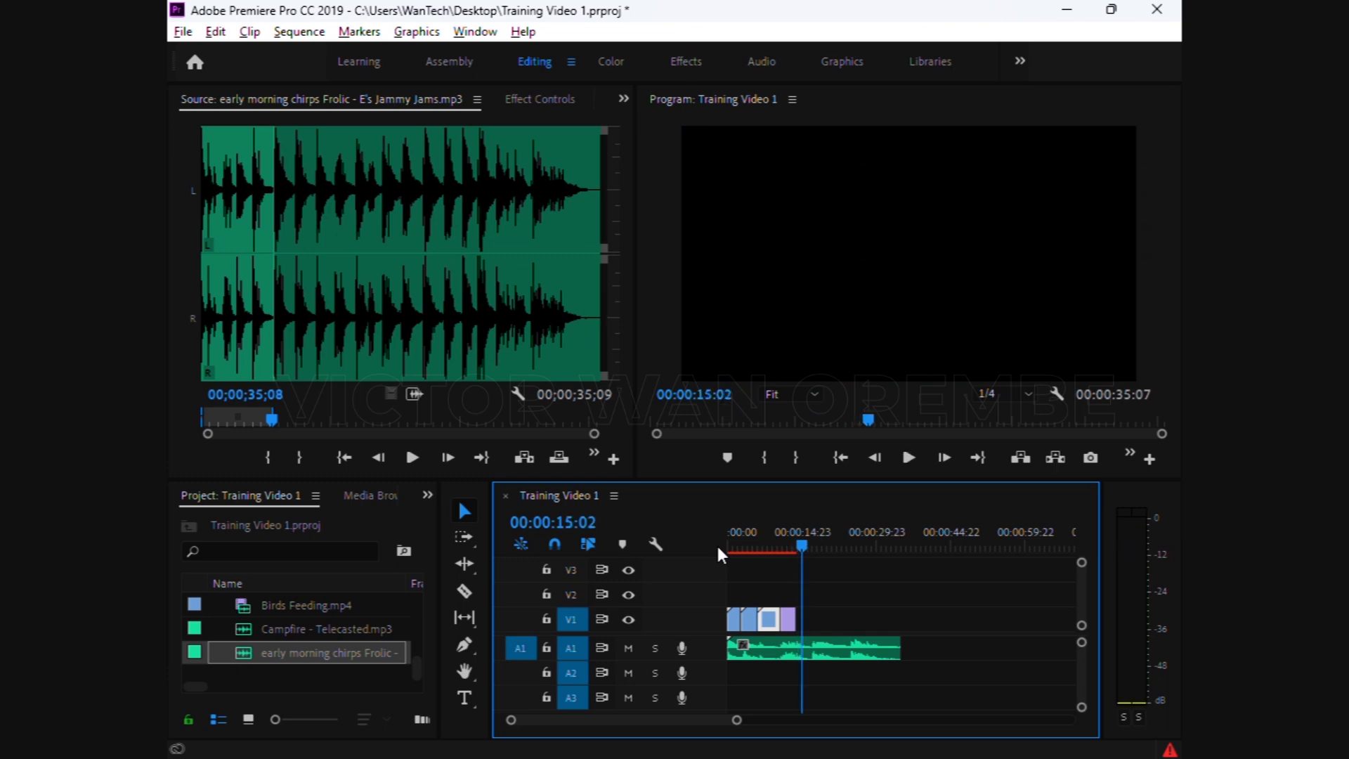
Adjust the audio gain of the early morning chirps clip on A1 by 6 dB
left_click(774, 650)
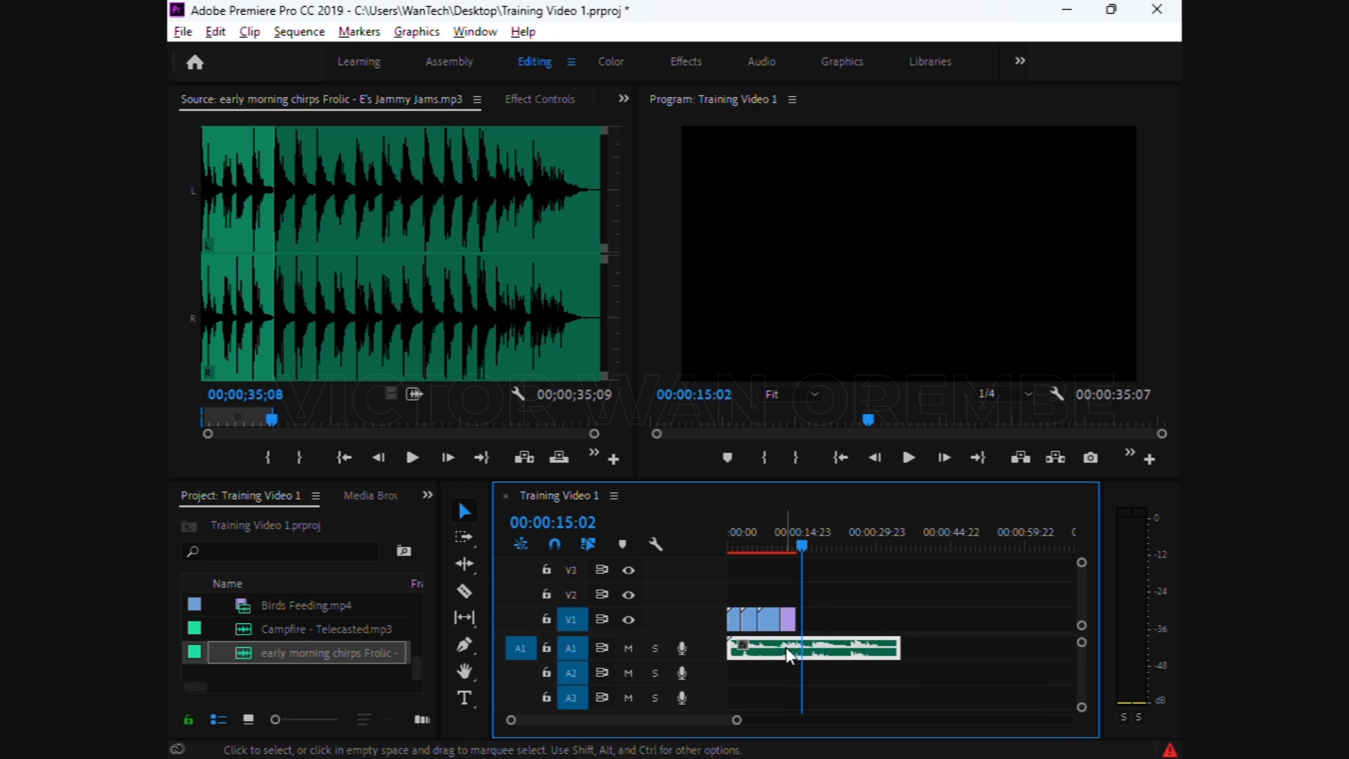
right_click(789, 655)
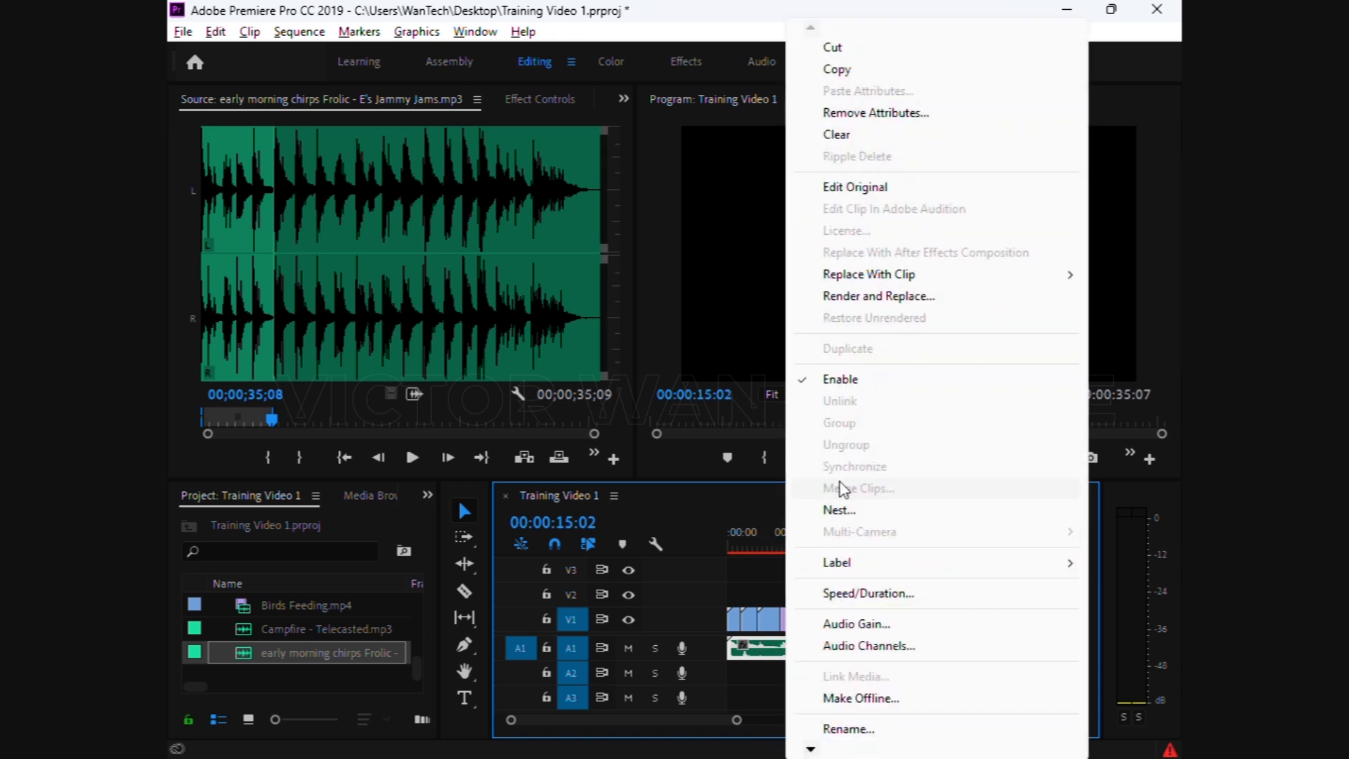
left_click(837, 624)
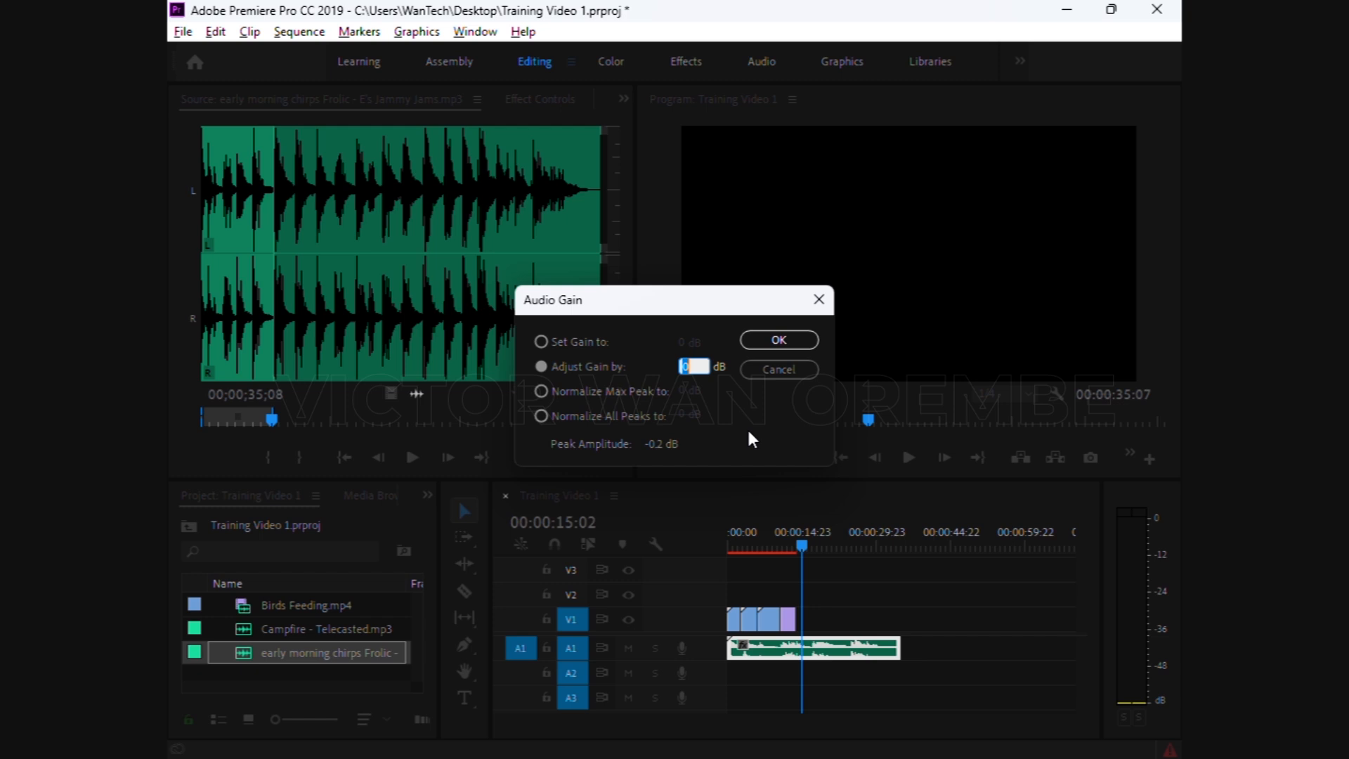
type("6")
left_click(786, 340)
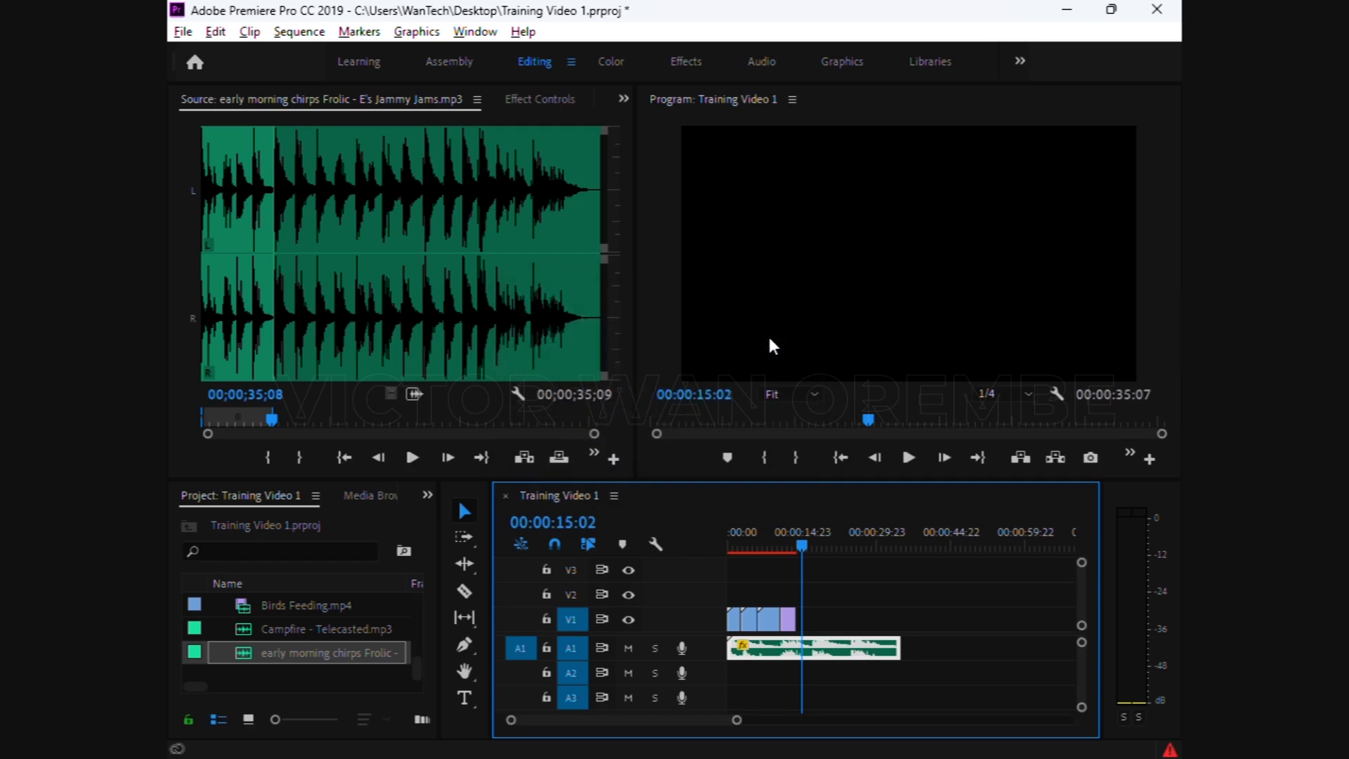
Play the sequence from 00:00:00:00 to 00:00:06:02 to hear the music at its adjusted gain
left_click_drag(748, 545, 689, 545)
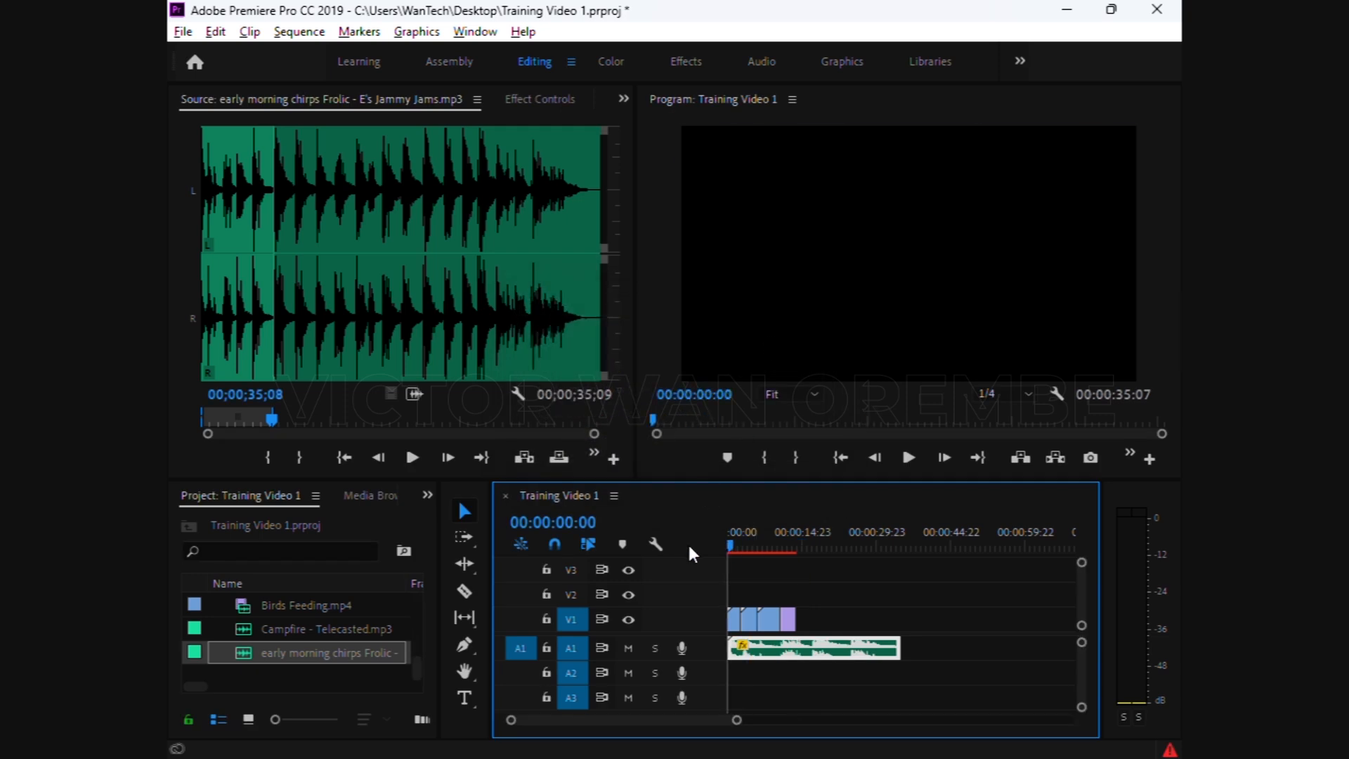
key("space")
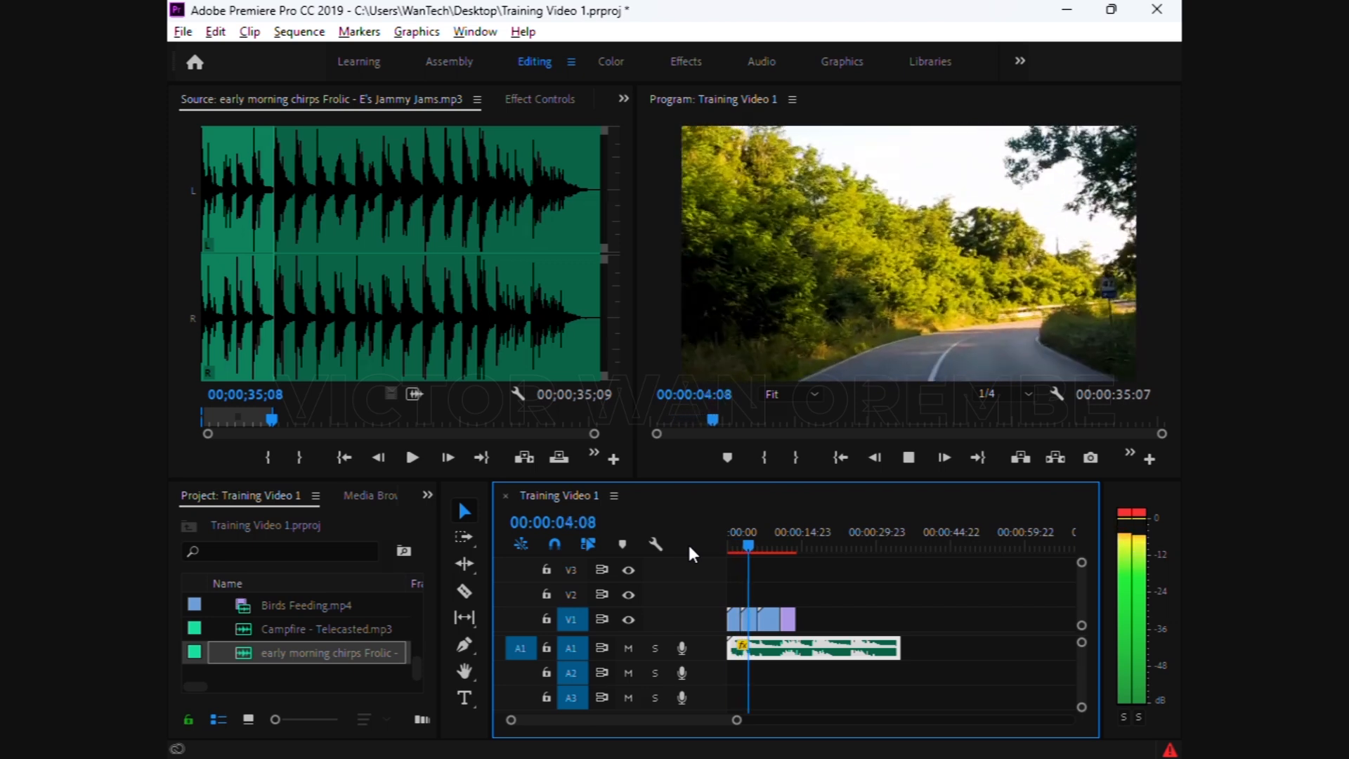
key("space")
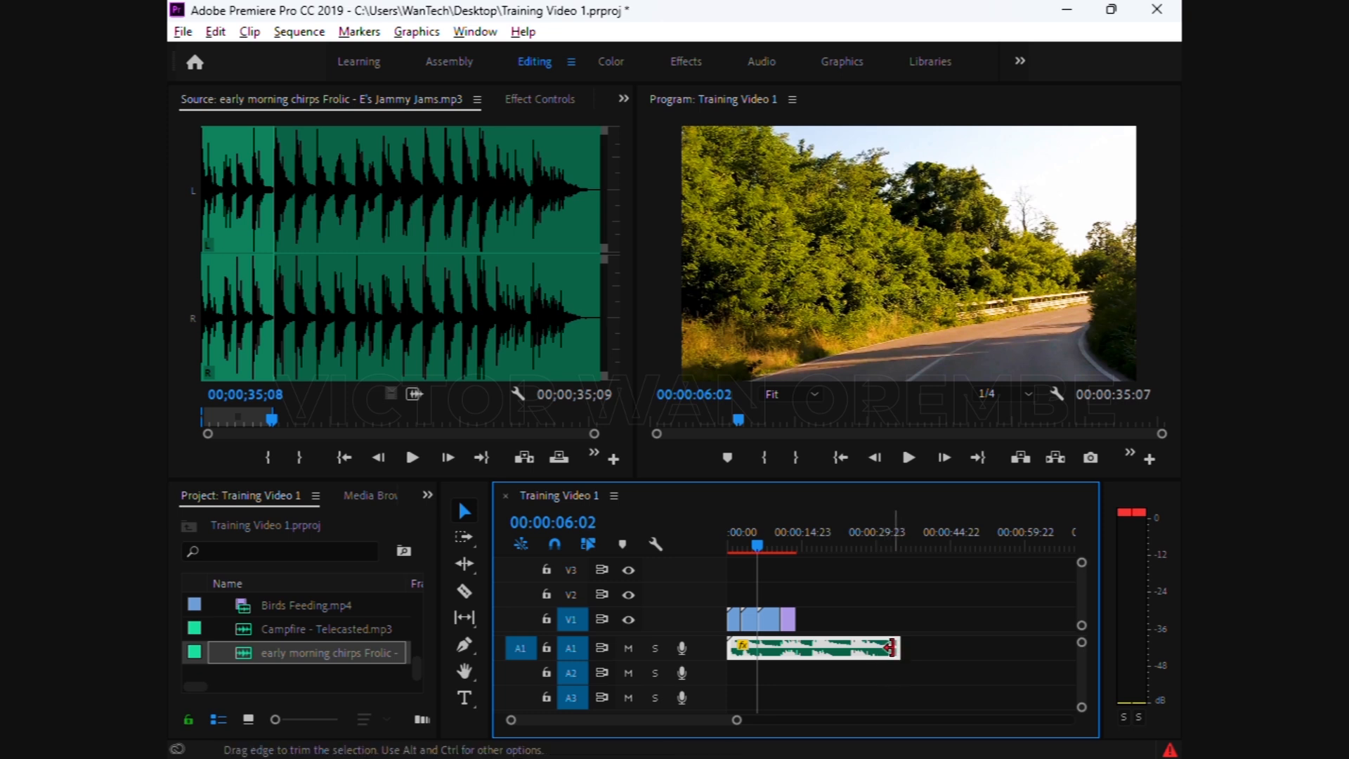
Try trimming the A1 music clip's end to match the last V1 clip, playing to 00:00:14:03, and restore the music's full length
left_click_drag(891, 648, 791, 656)
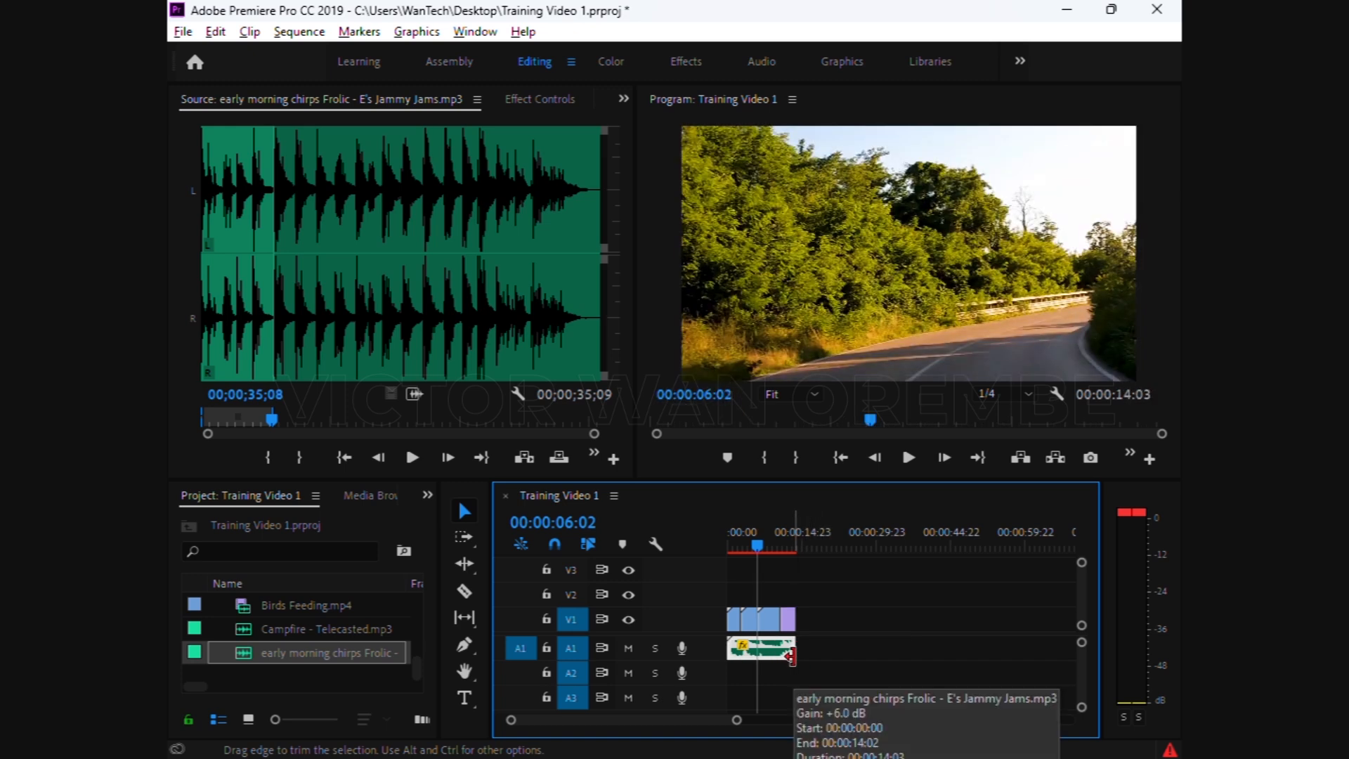
key("space")
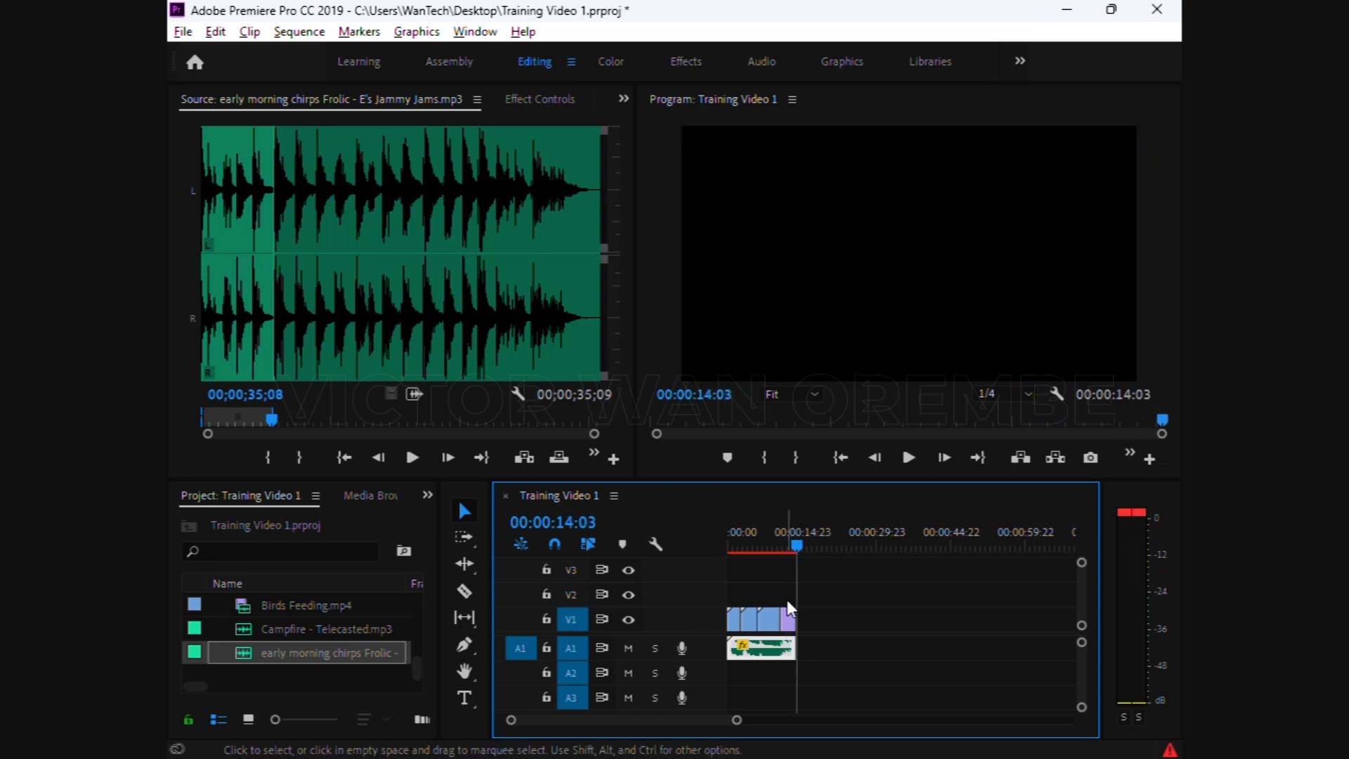
left_click_drag(792, 653, 900, 650)
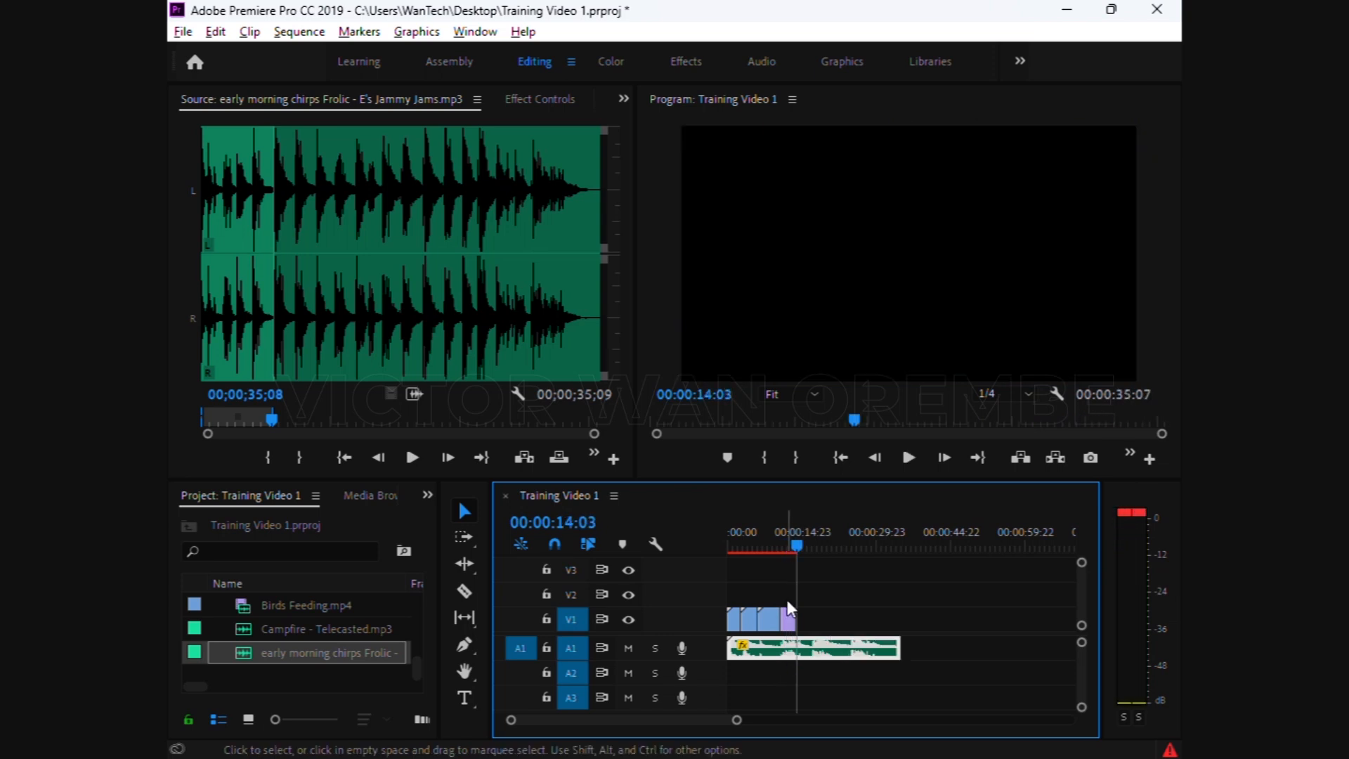
Cut the A1 music clip with the Razor tool at 00:00:14:03 and delete the part beyond the video's end
left_click(463, 590)
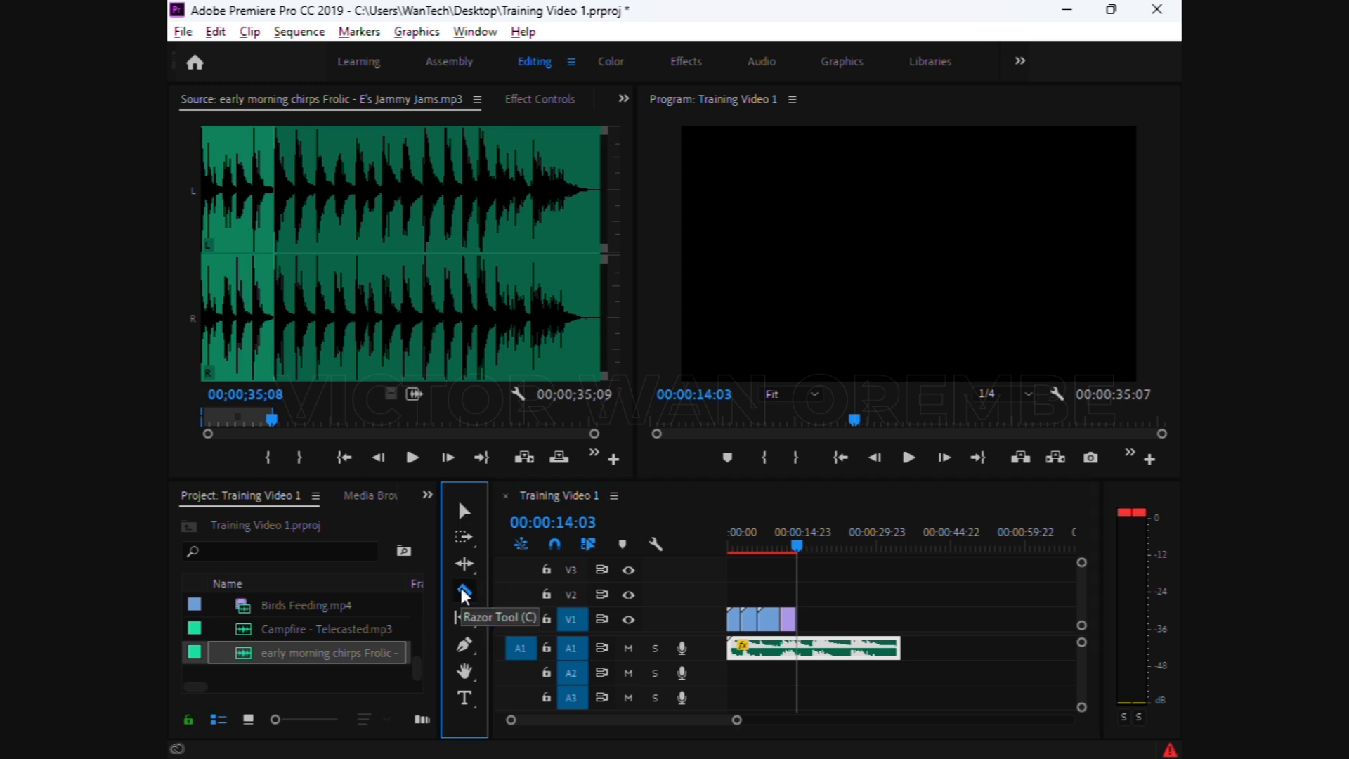
left_click(800, 647)
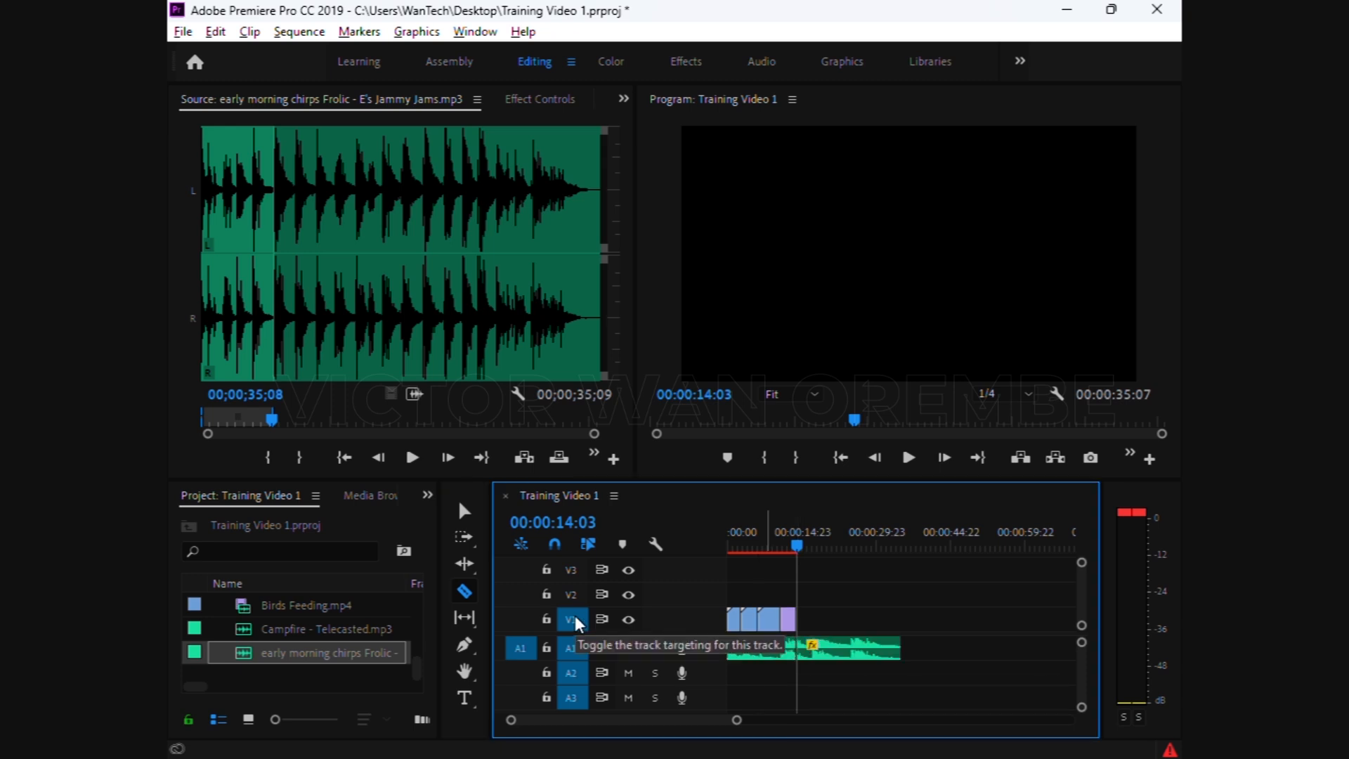
left_click(462, 509)
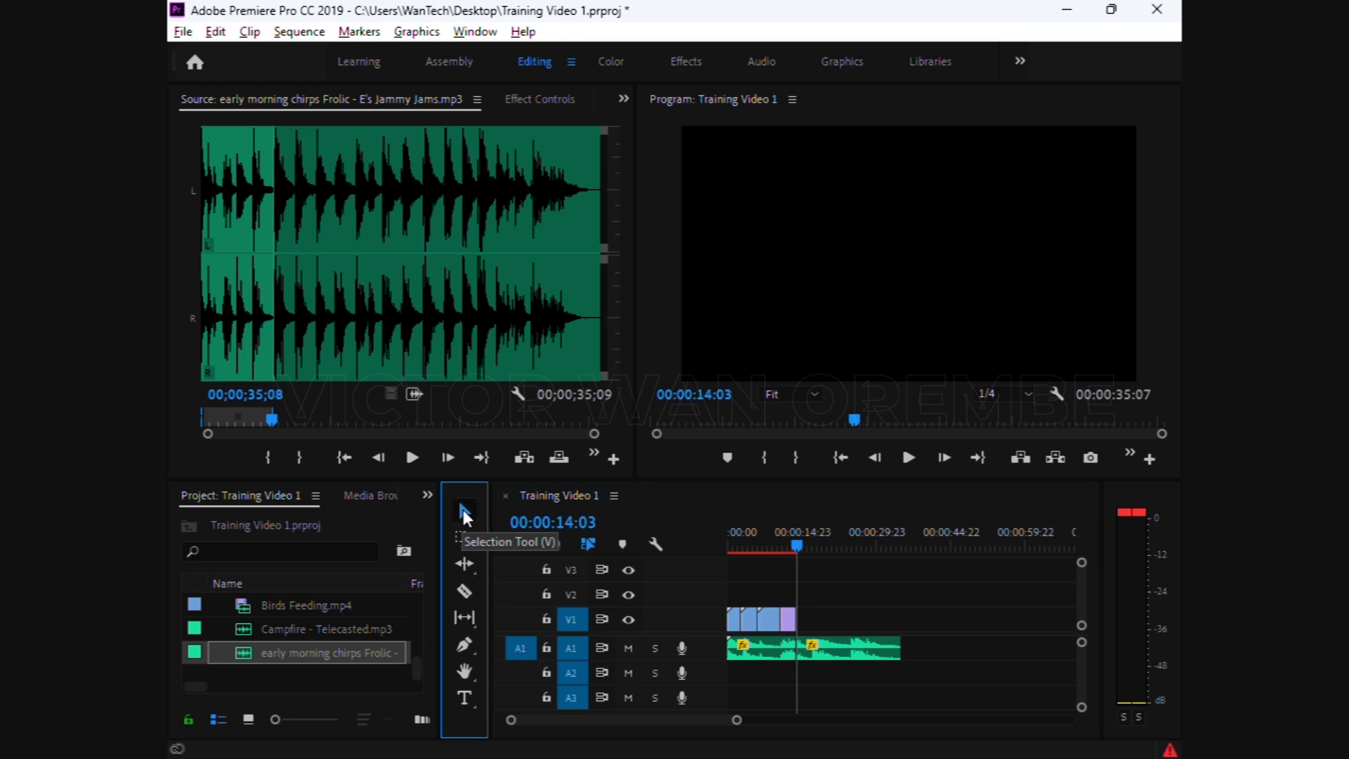
left_click(841, 648)
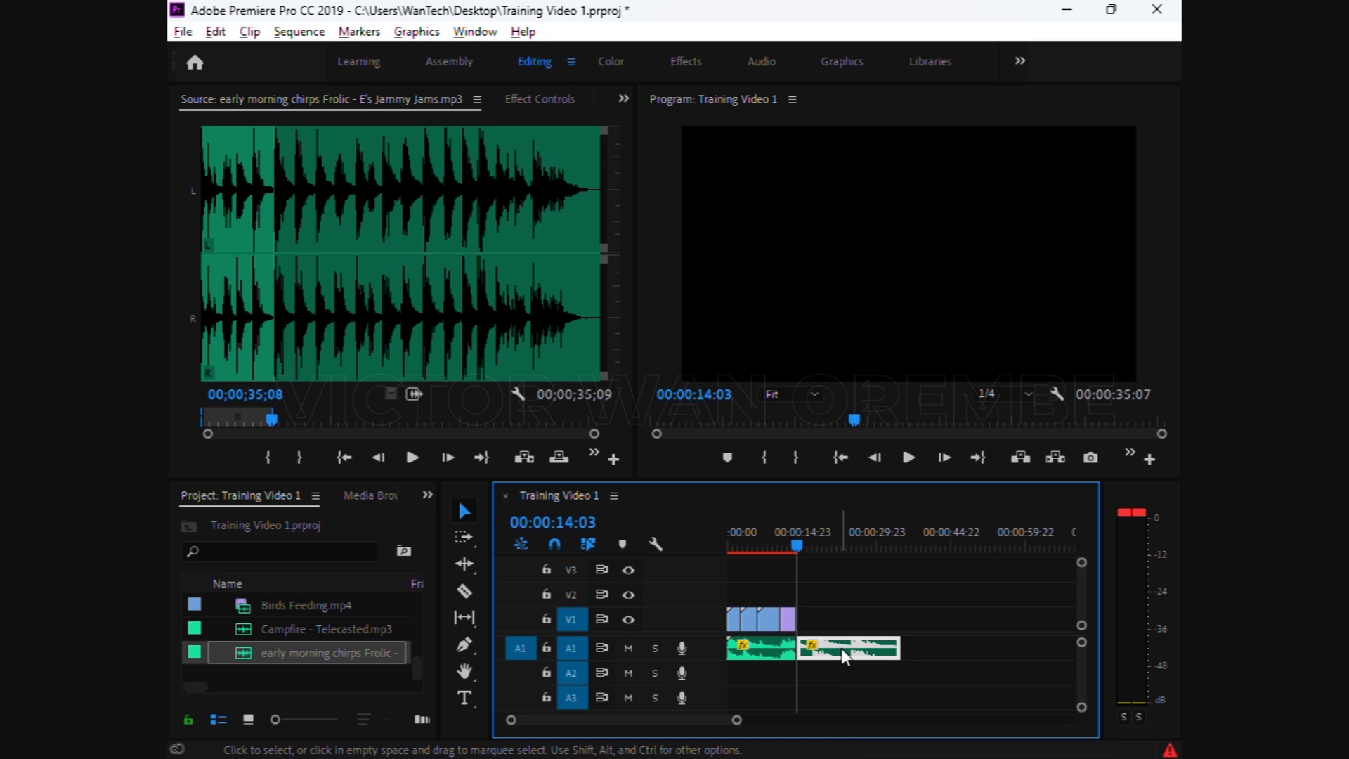
key("Delete")
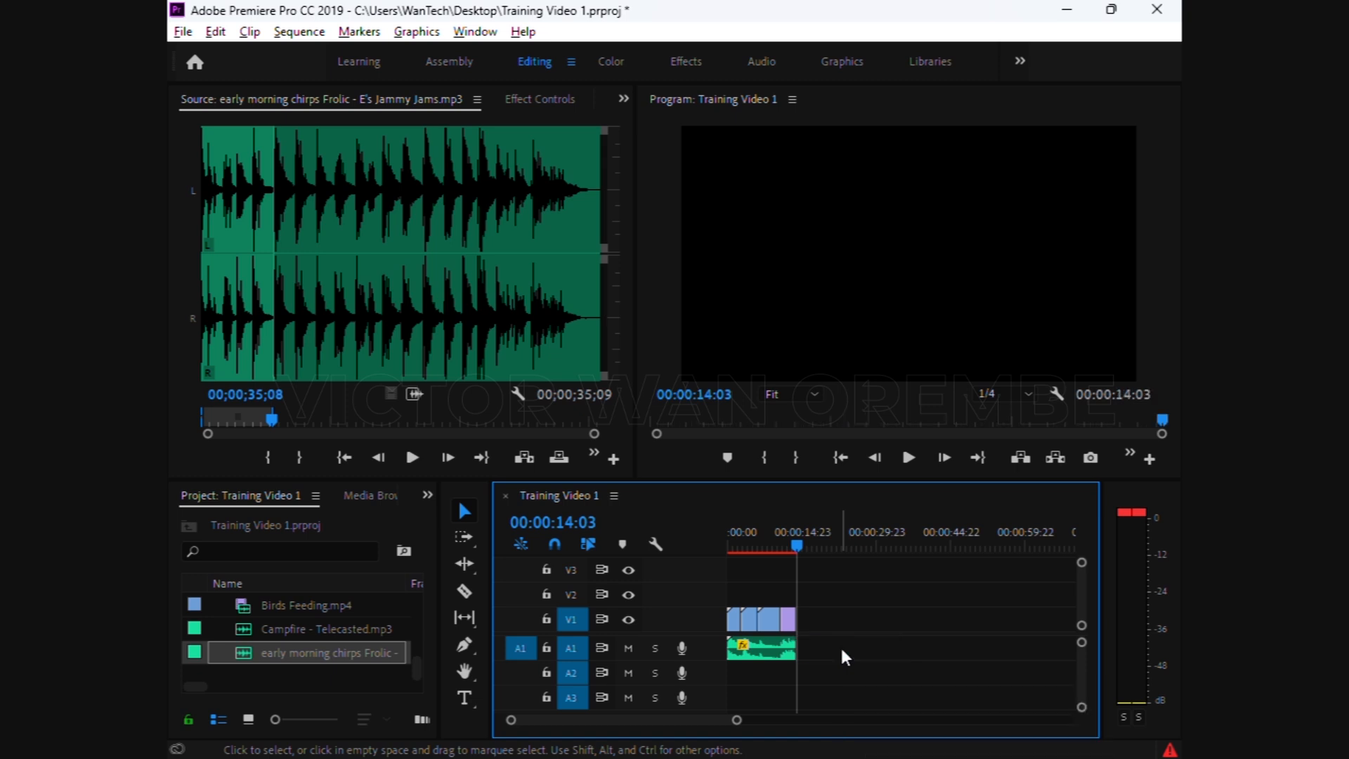
Apply the default transition at the V1 cut between Car Aerial View.mp4 and the second clip
left_click_drag(790, 542, 745, 540)
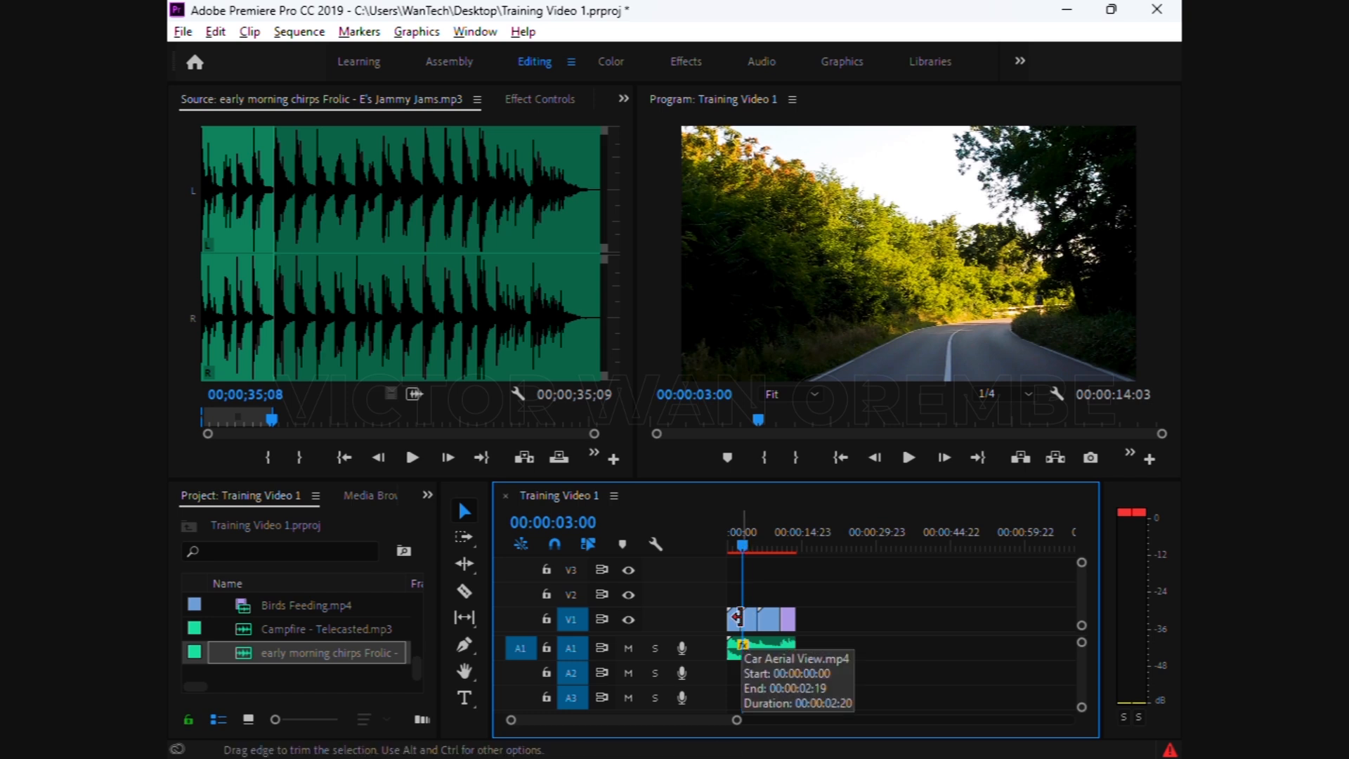
left_click_drag(745, 546, 757, 541)
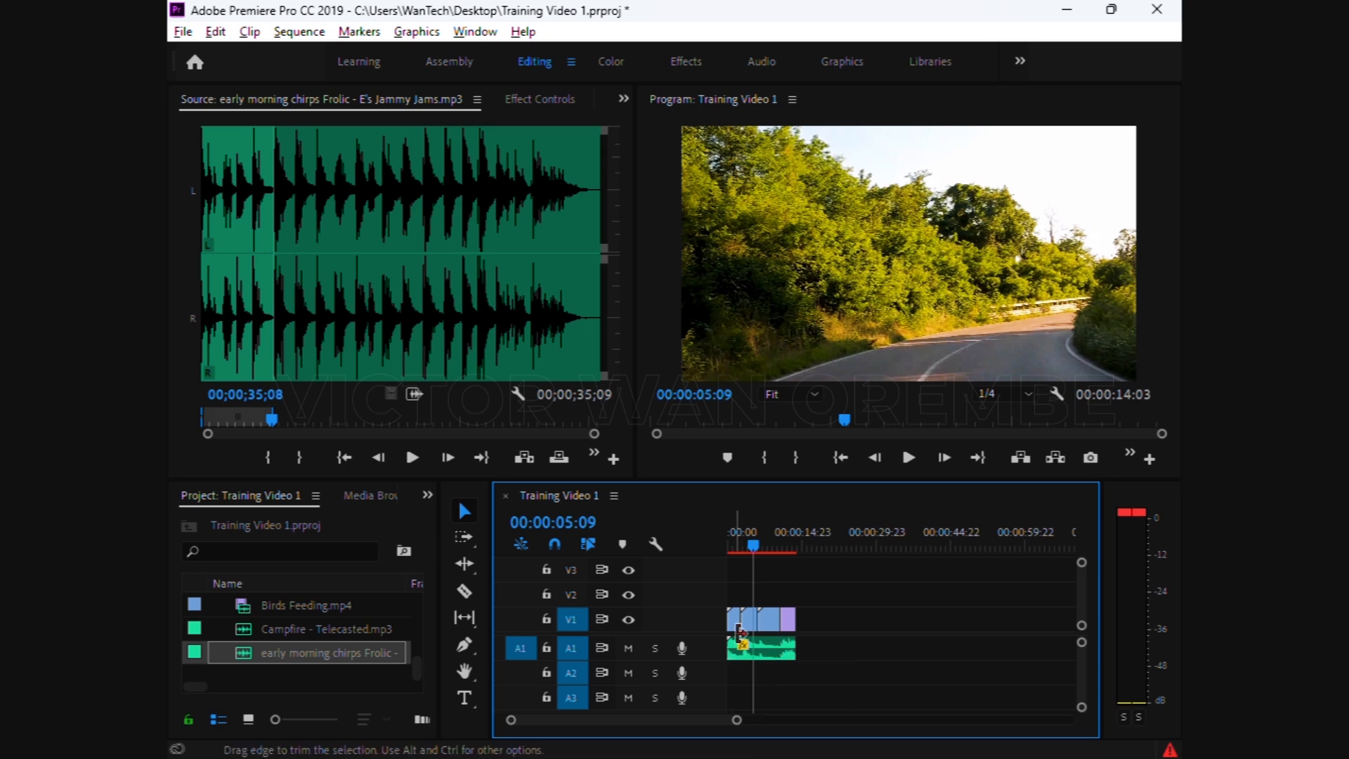
left_click_drag(737, 721, 683, 733)
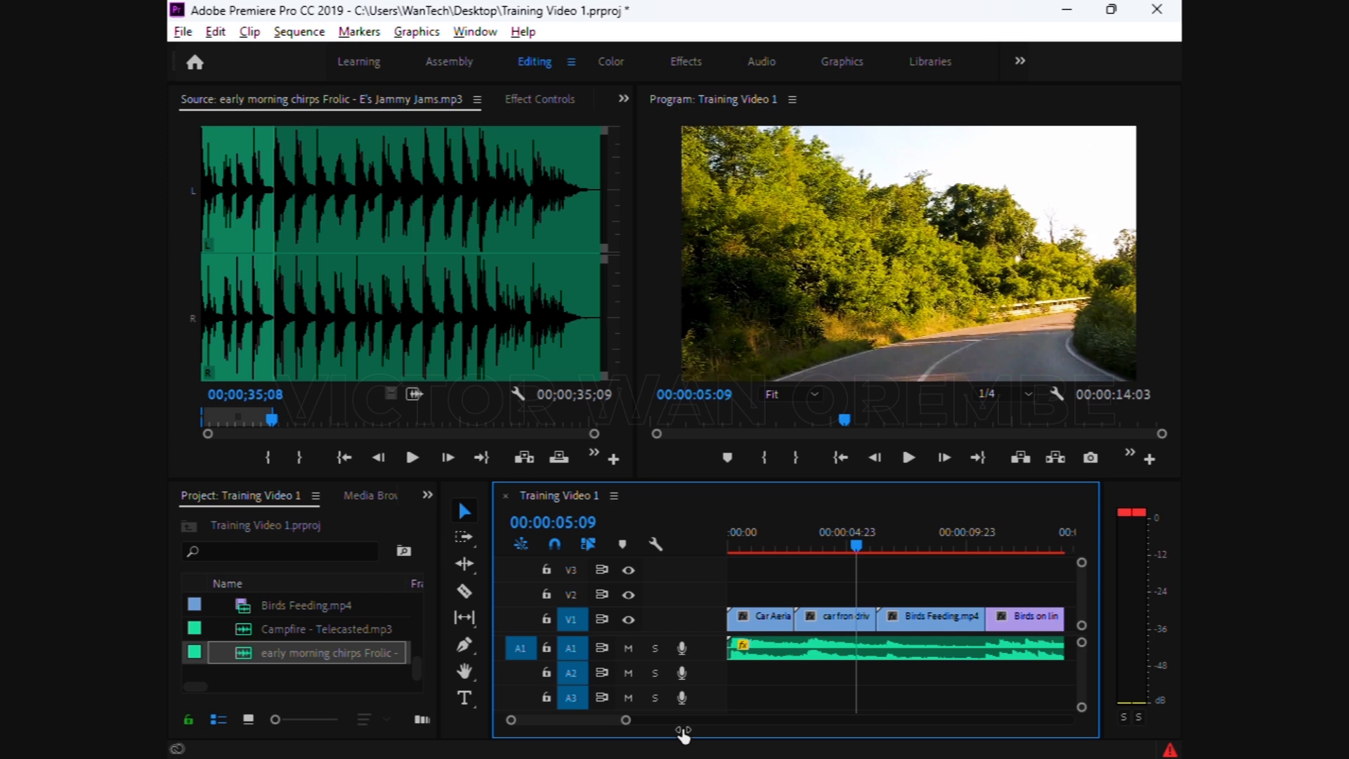
left_click(788, 614)
right_click(790, 616)
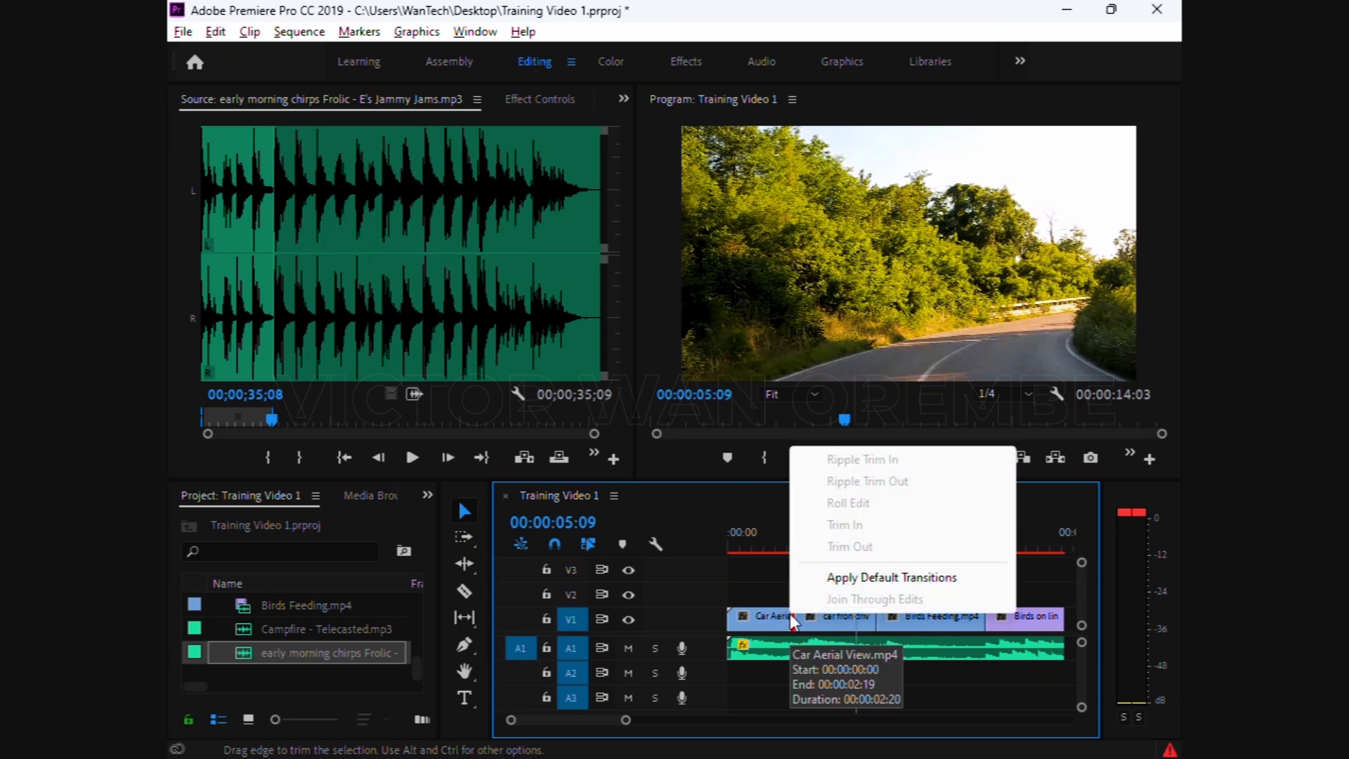
left_click(866, 577)
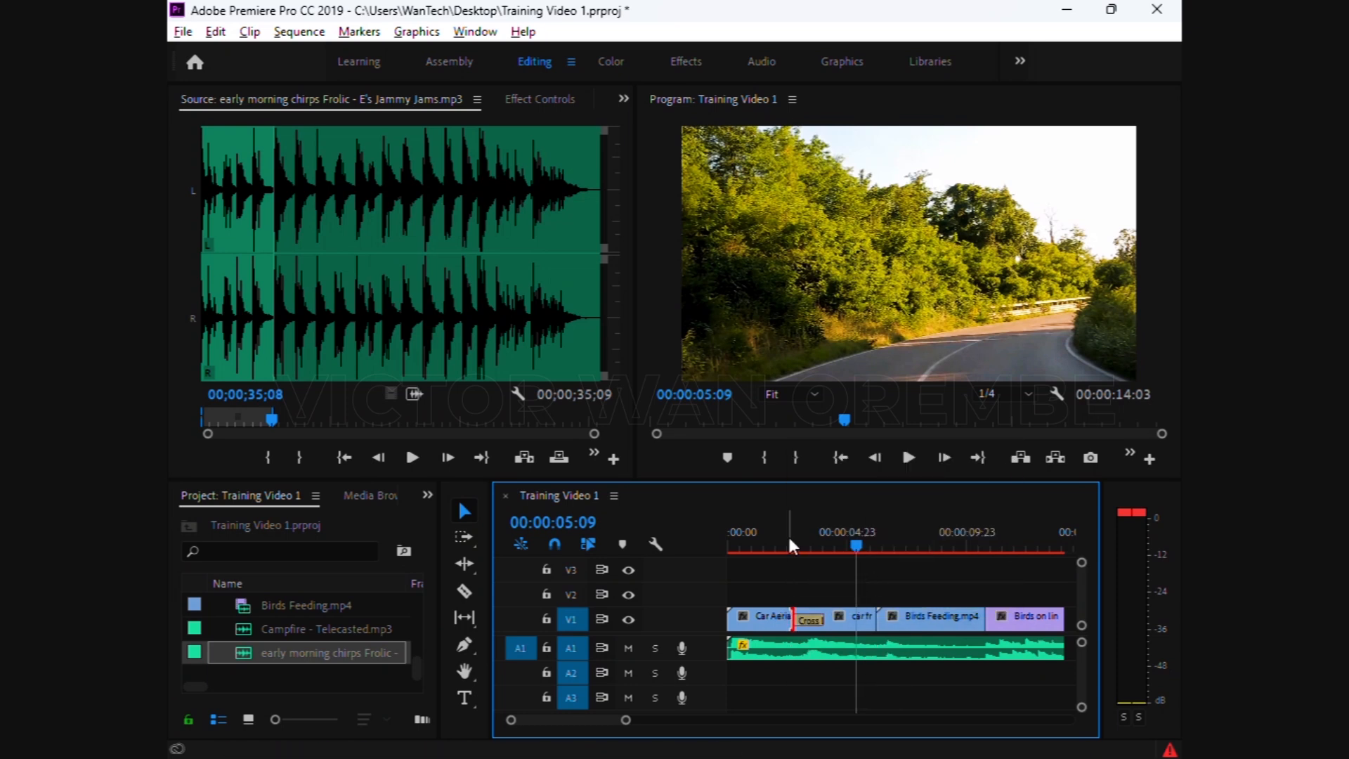
Play across the transition between the first two V1 clips twice, and return the playhead to 00:00:01:16
left_click(787, 537)
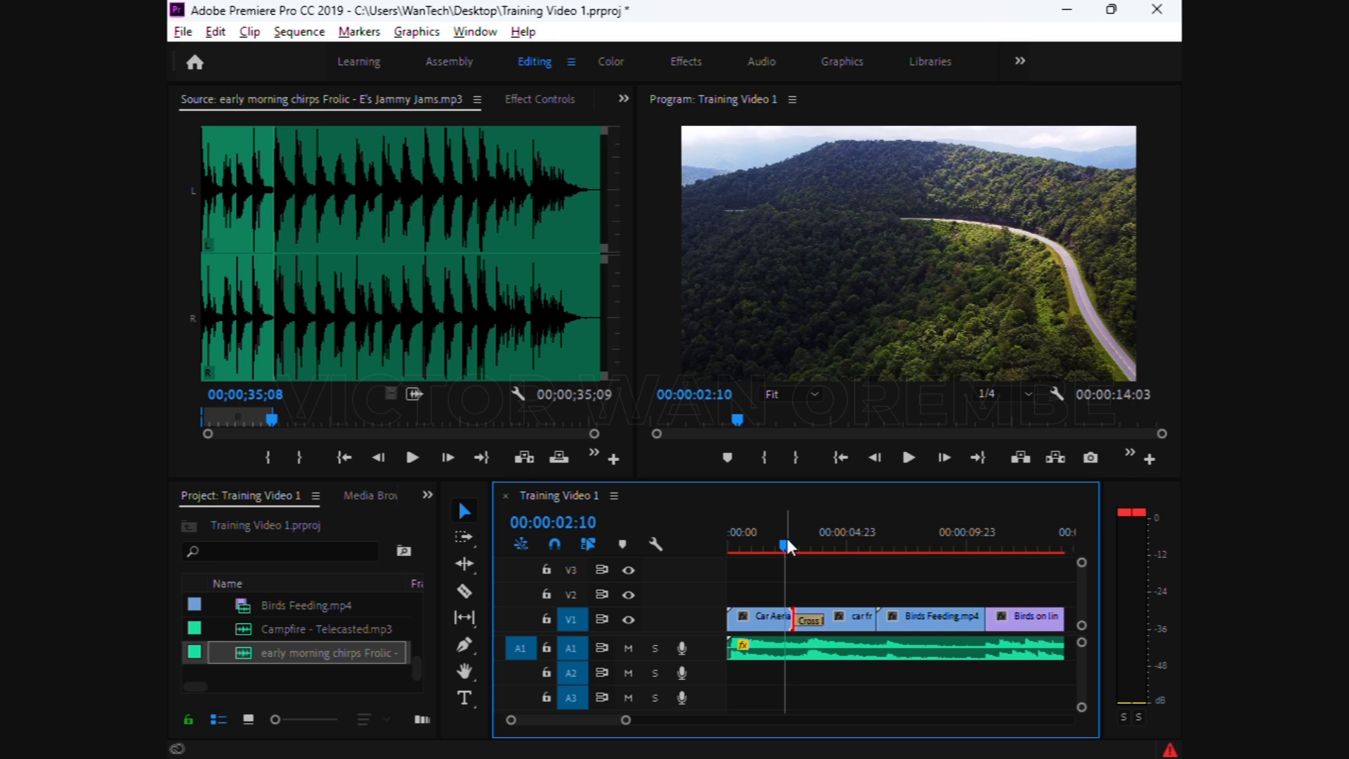
key("space")
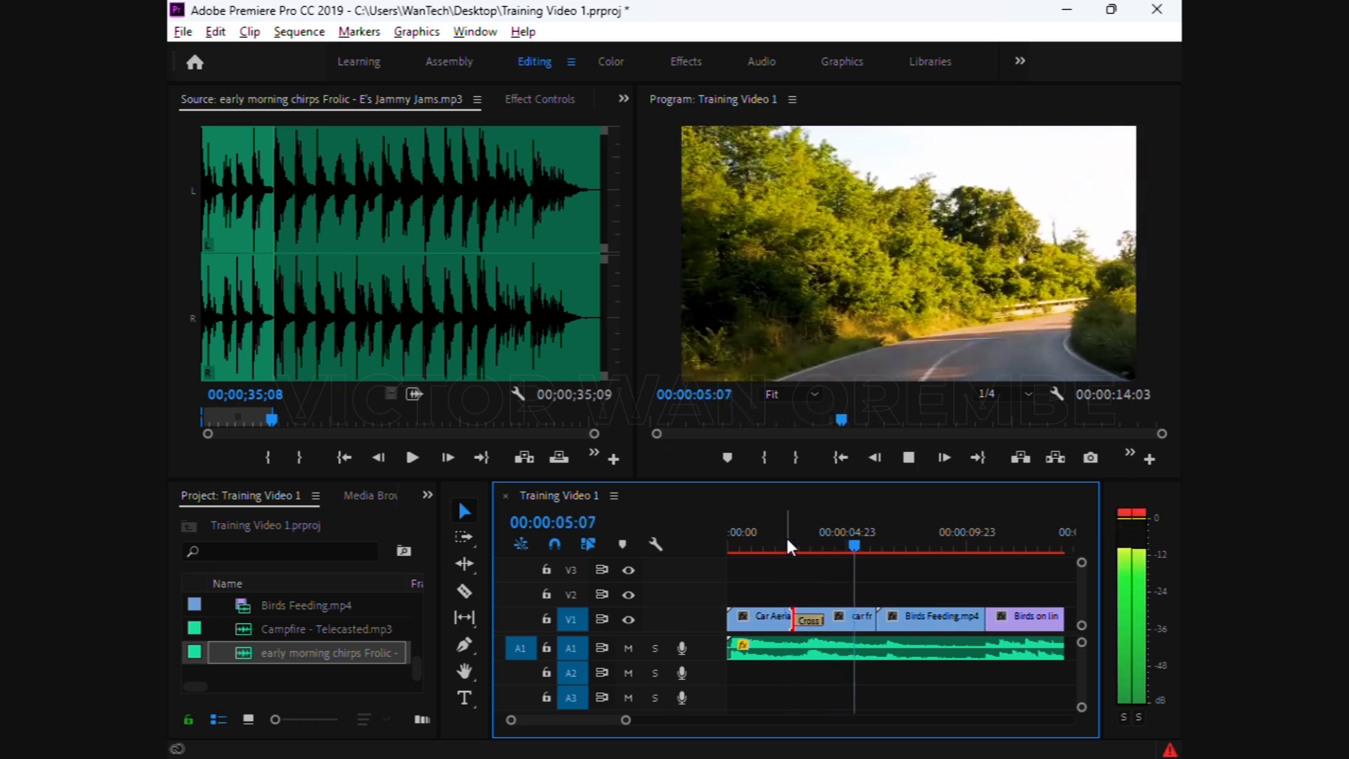
left_click_drag(786, 534, 770, 537)
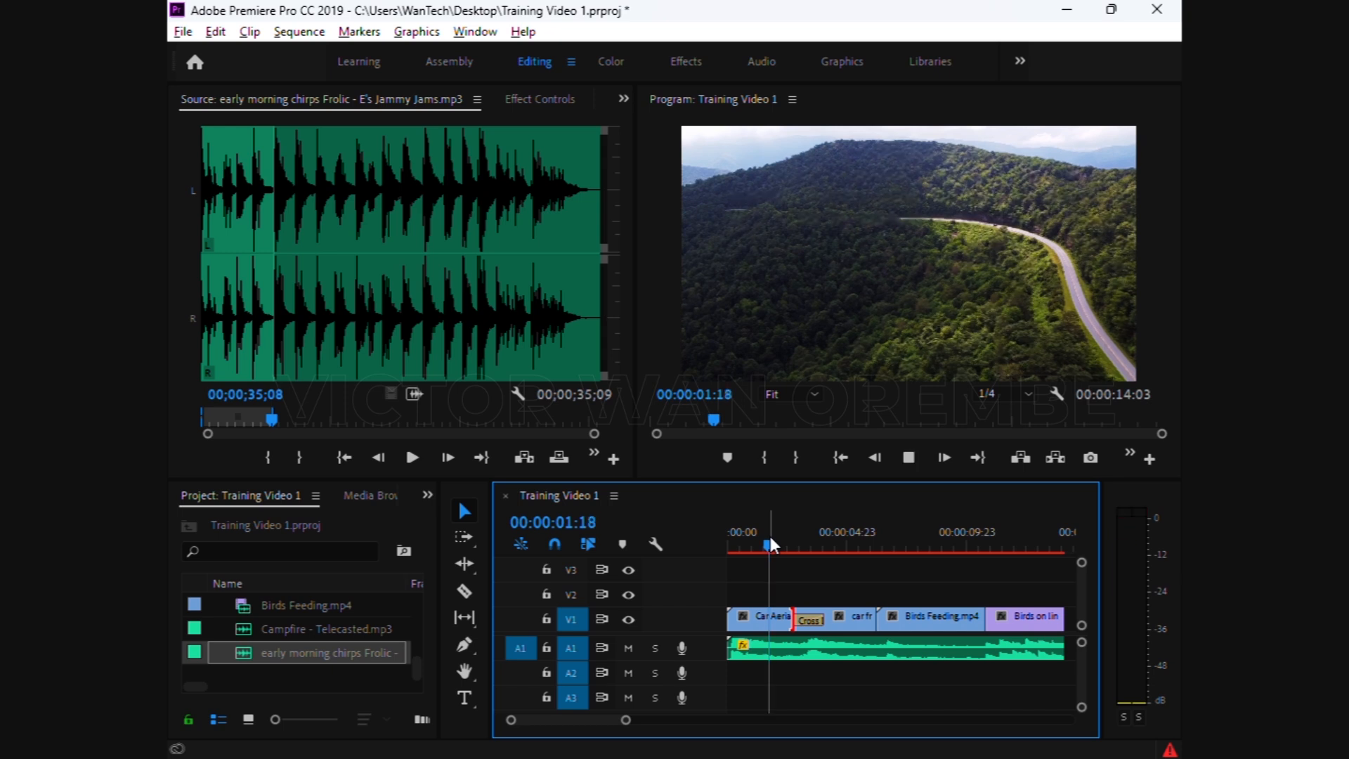
key("space")
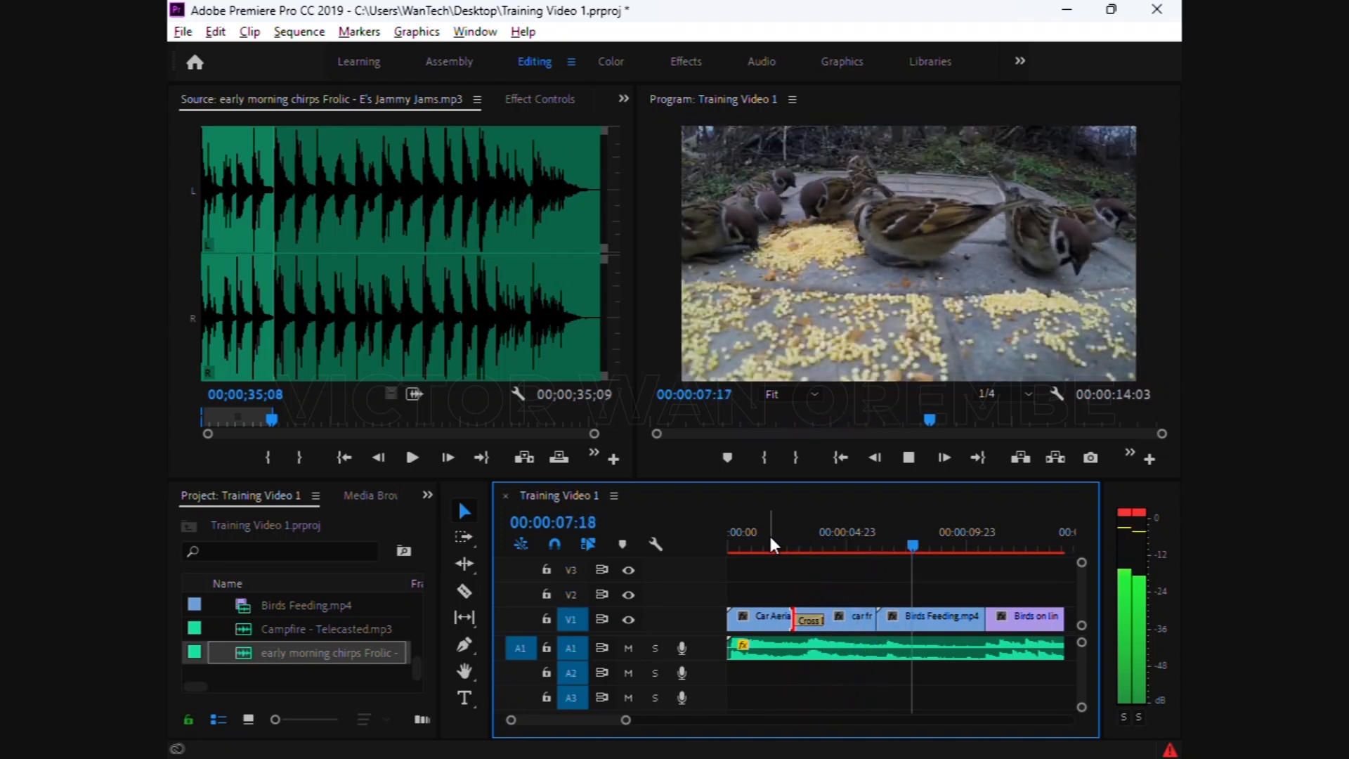
left_click(769, 538)
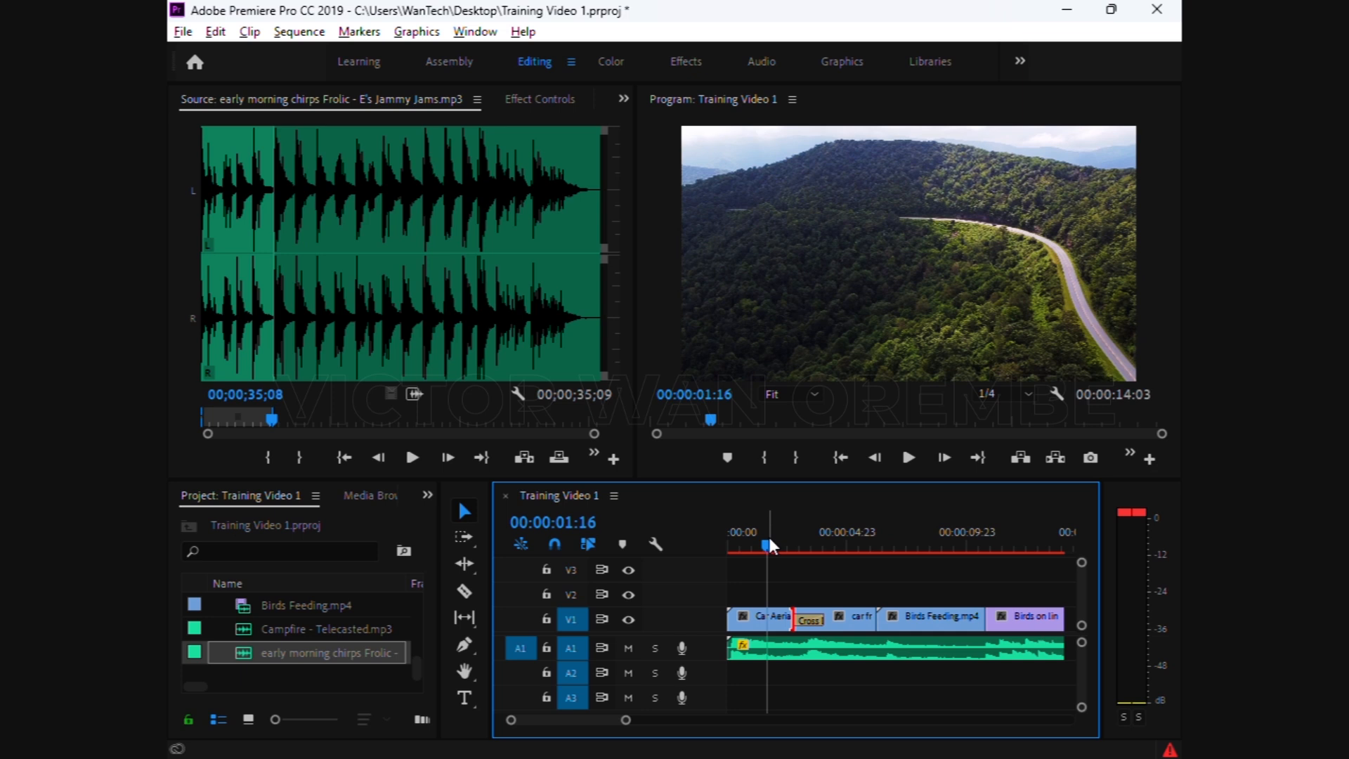
Replace the transition between Car Aerial View.mp4 and the second V1 clip with Page Turn from the Page Peel video transitions
left_click(680, 66)
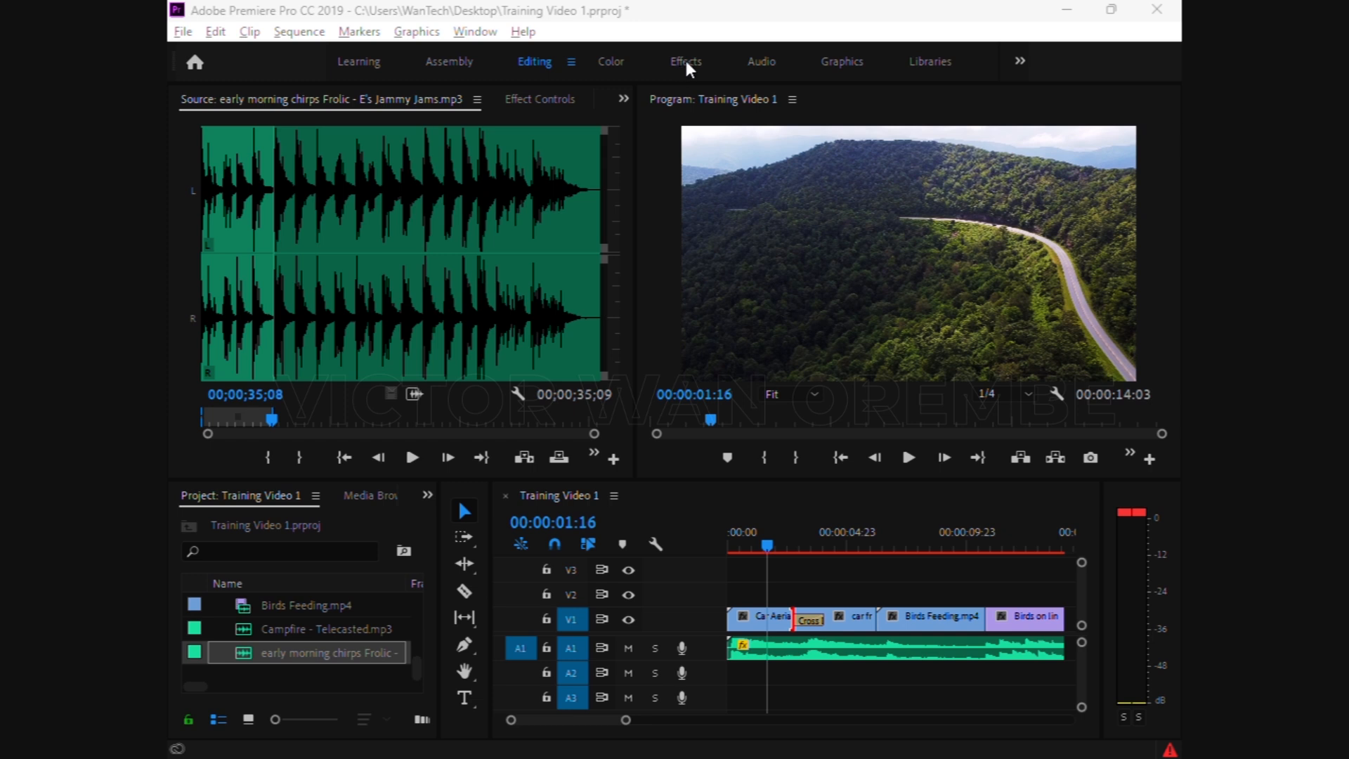
key("ctrl+s")
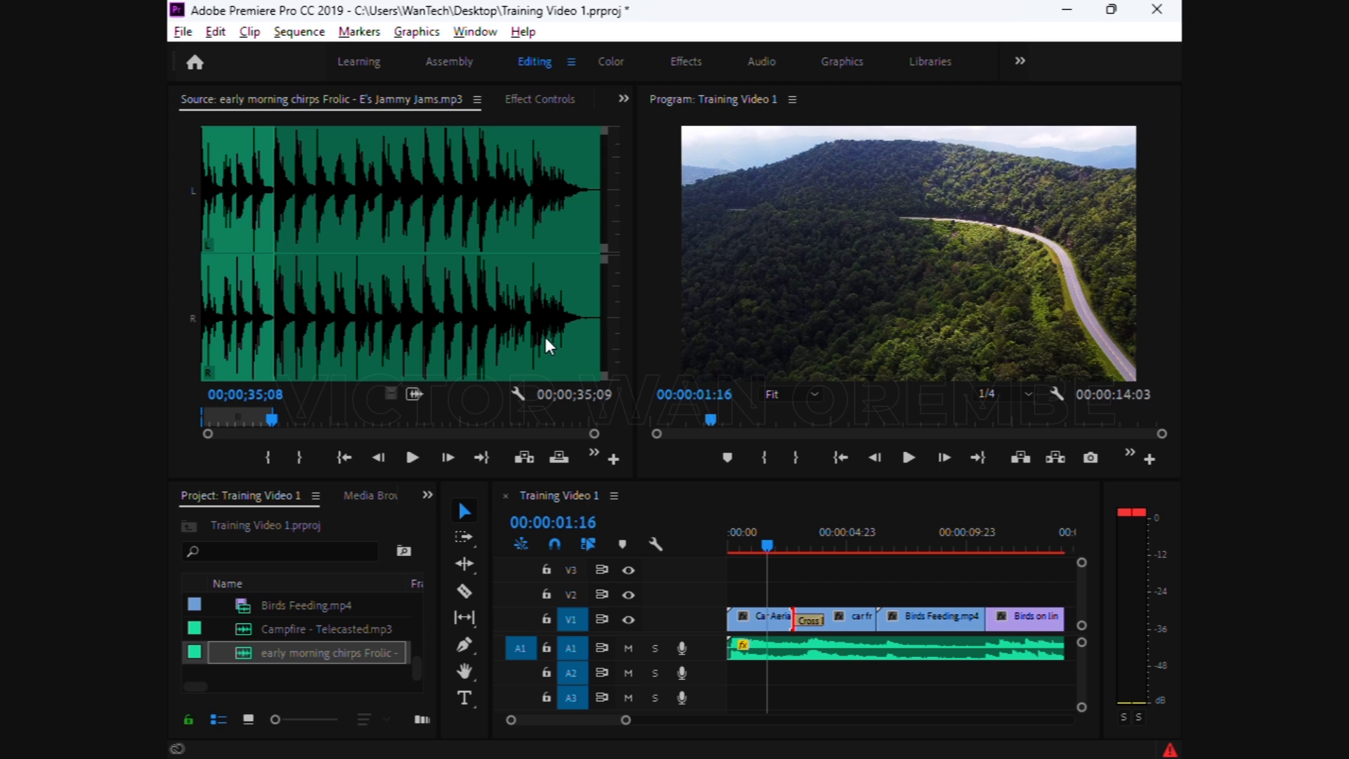
left_click(427, 497)
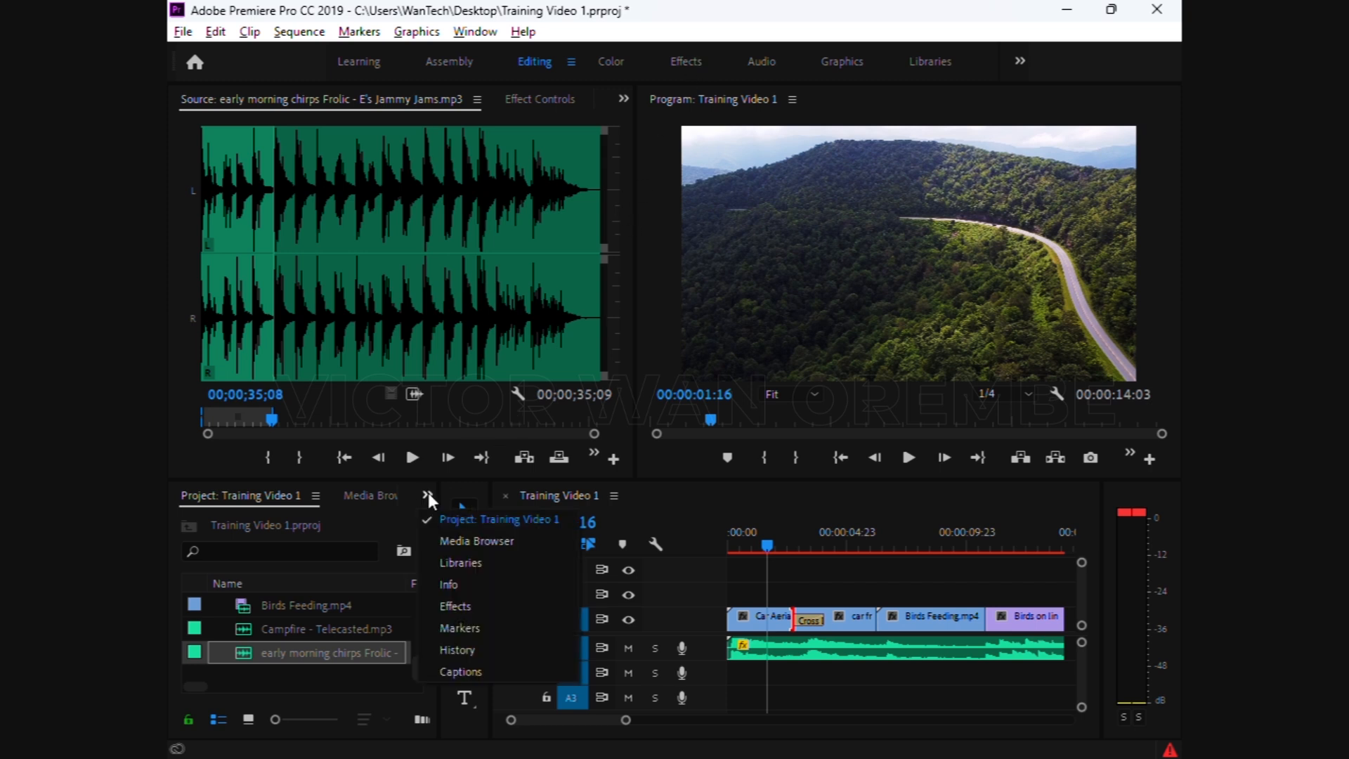
left_click(451, 605)
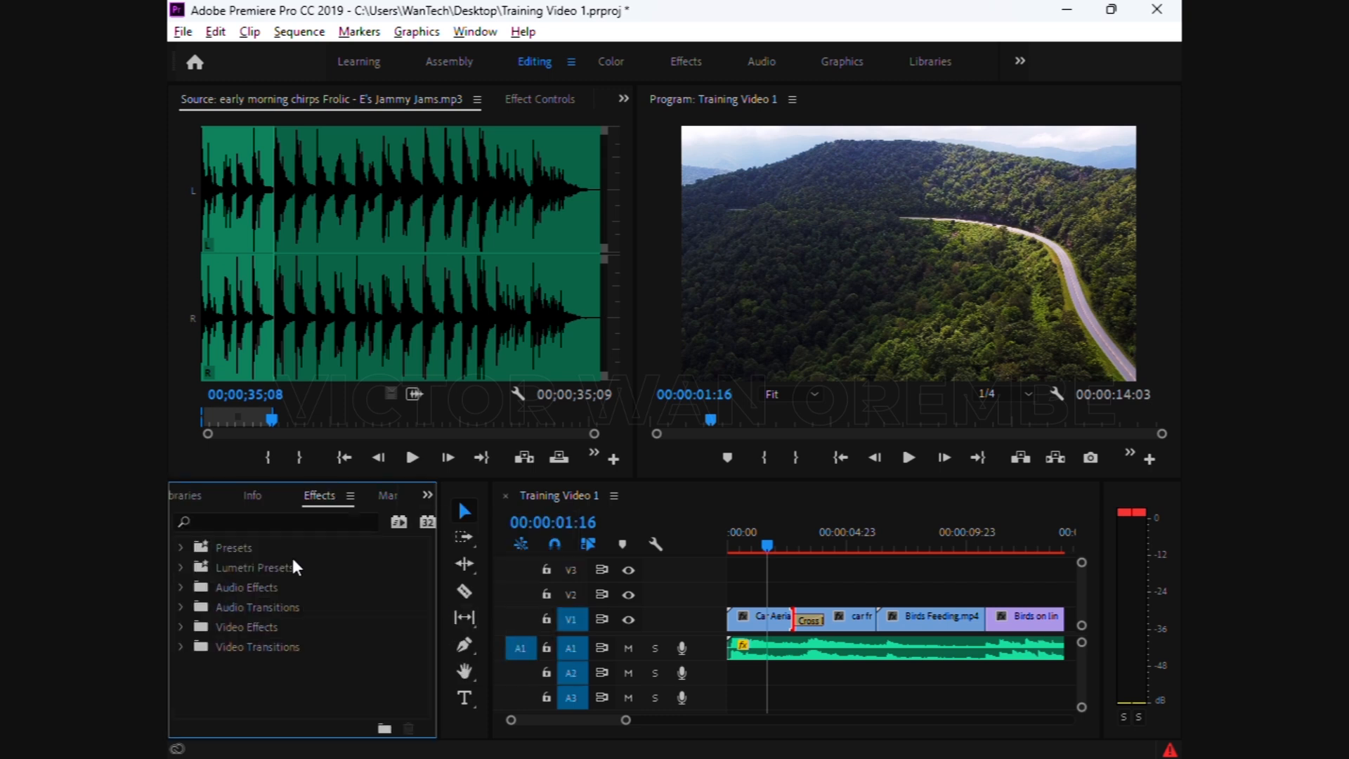
left_click(184, 646)
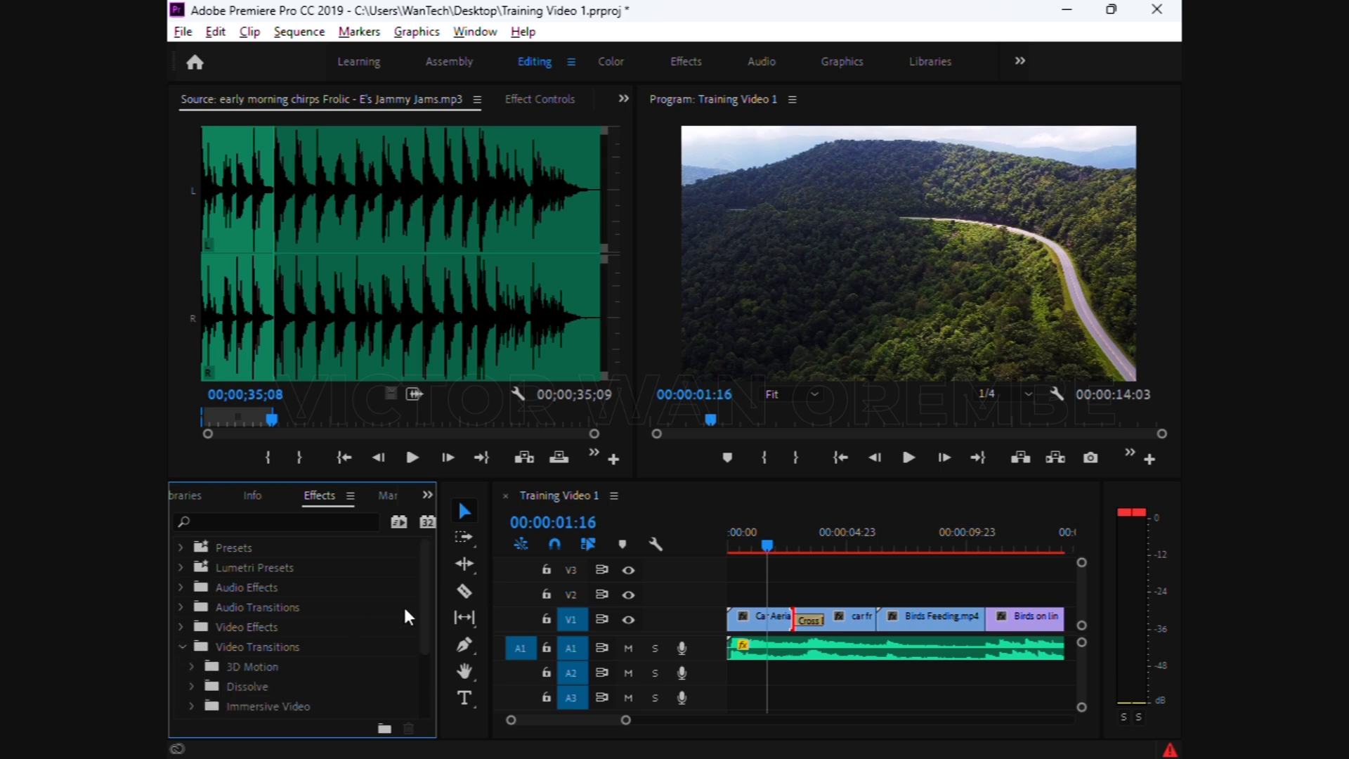
left_click_drag(420, 591, 421, 678)
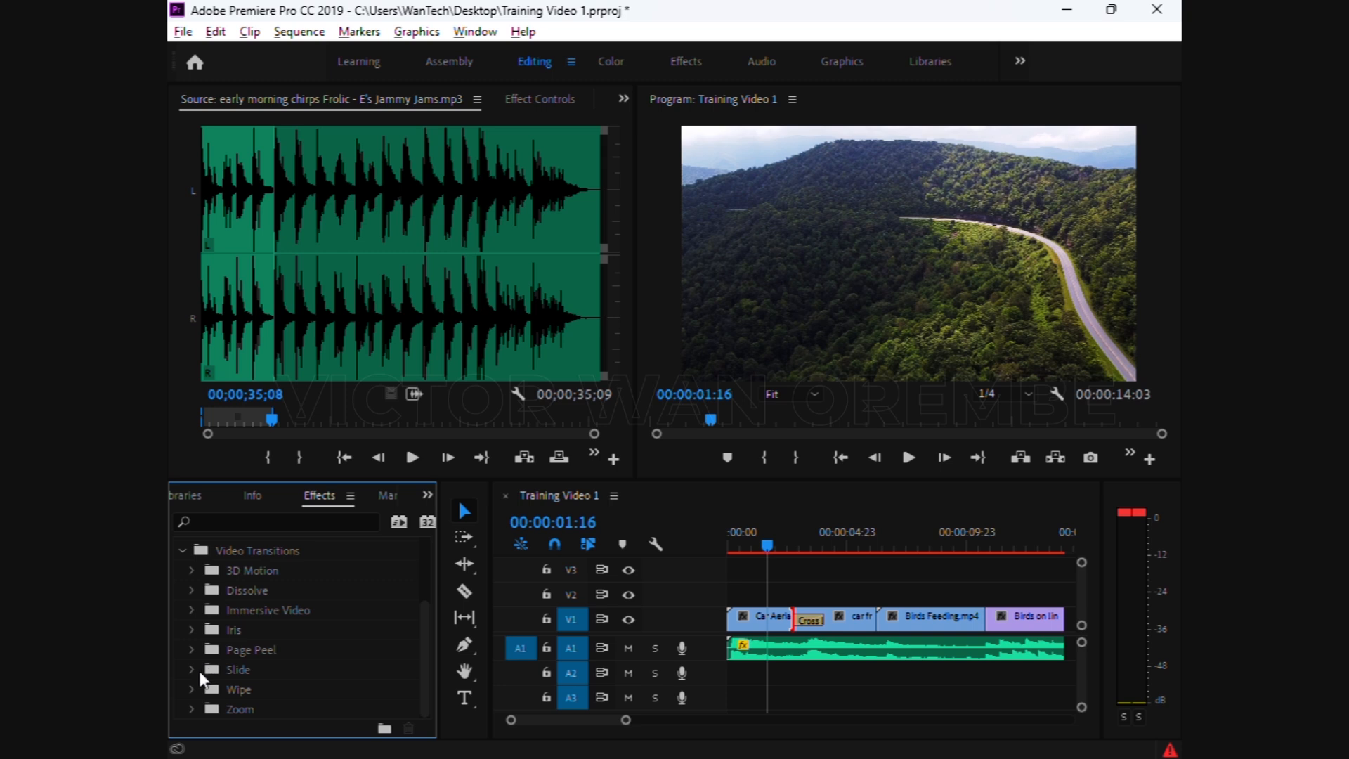
left_click(193, 650)
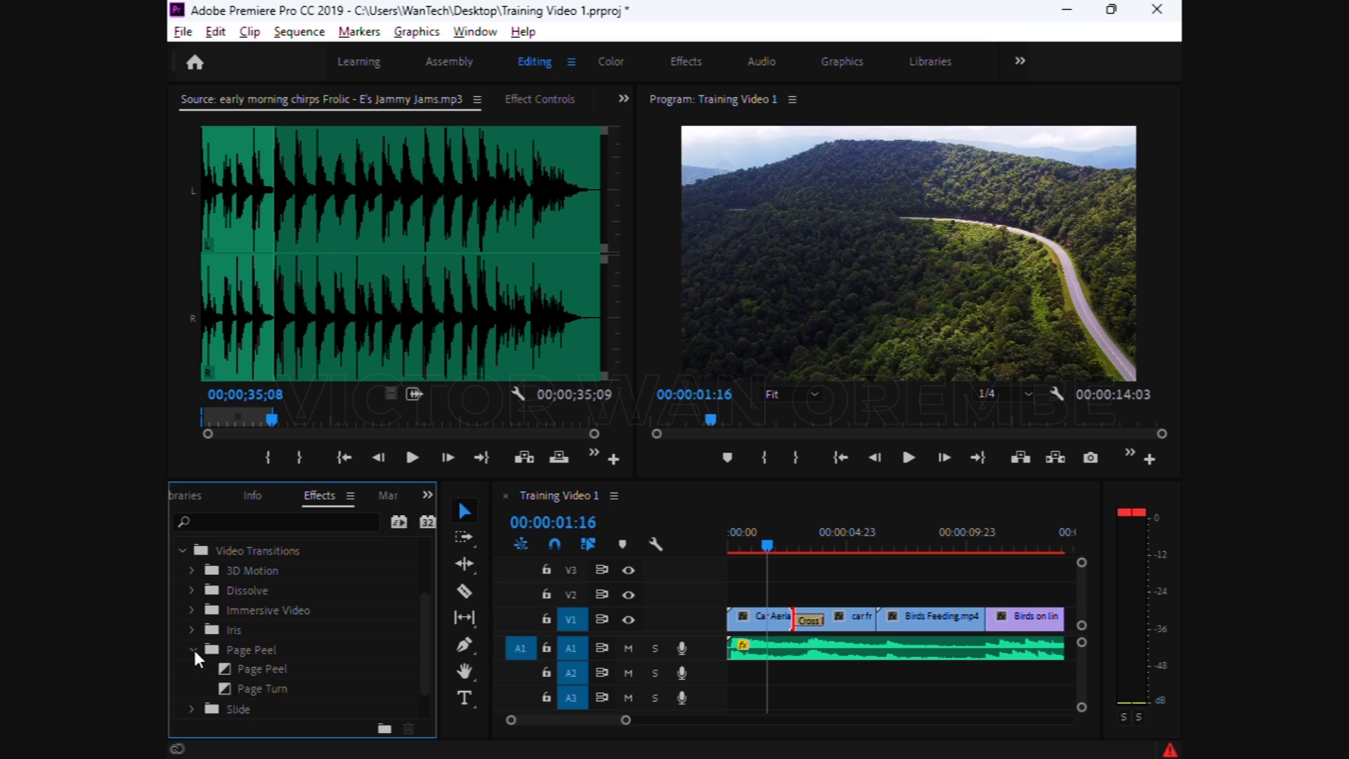
left_click(247, 670)
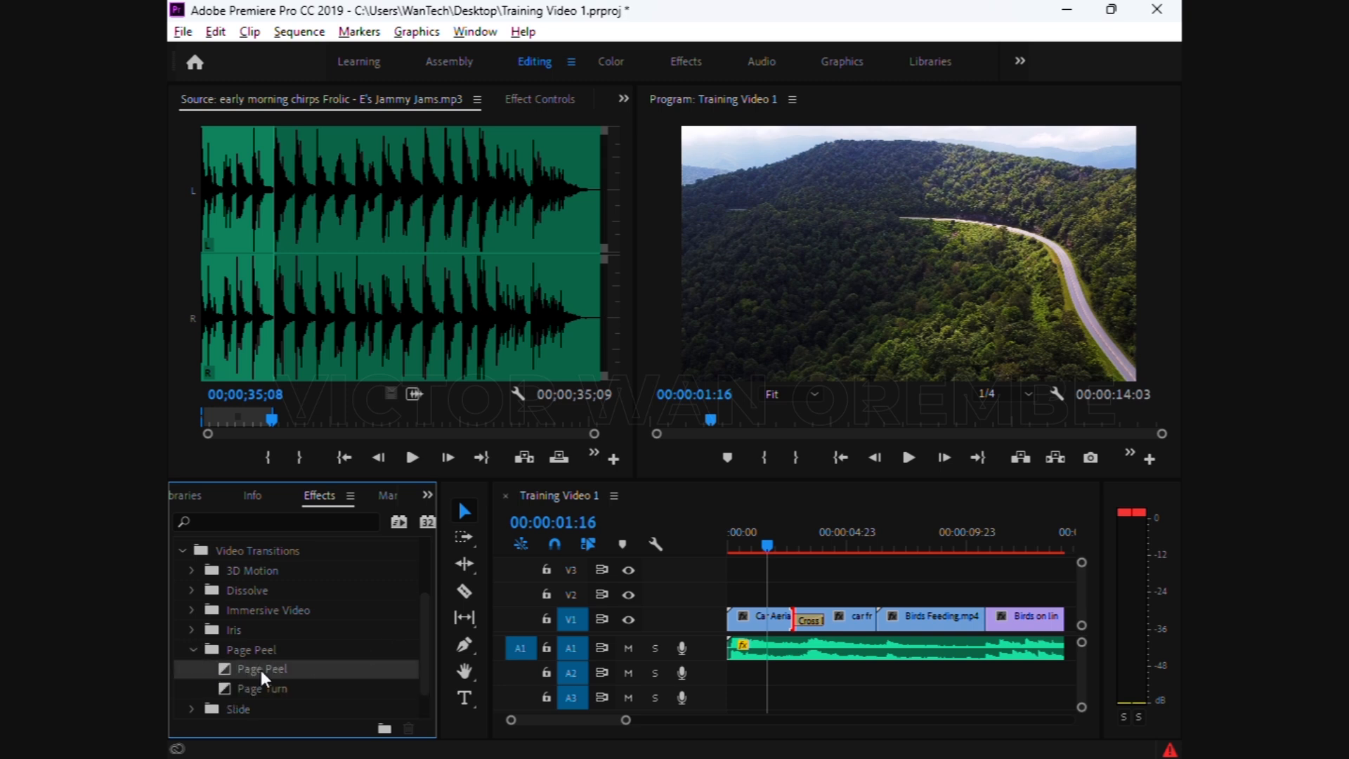
left_click_drag(259, 682, 796, 624)
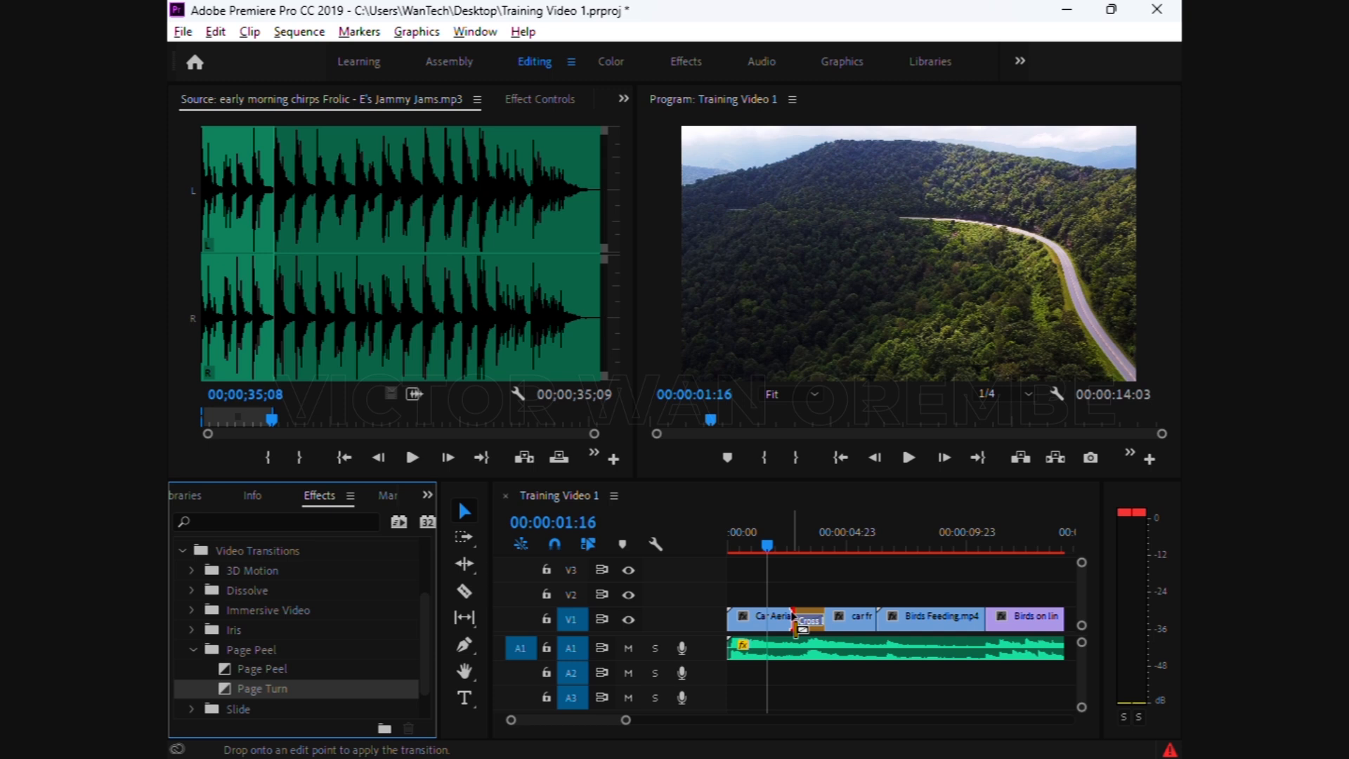
left_click_drag(793, 621, 790, 611)
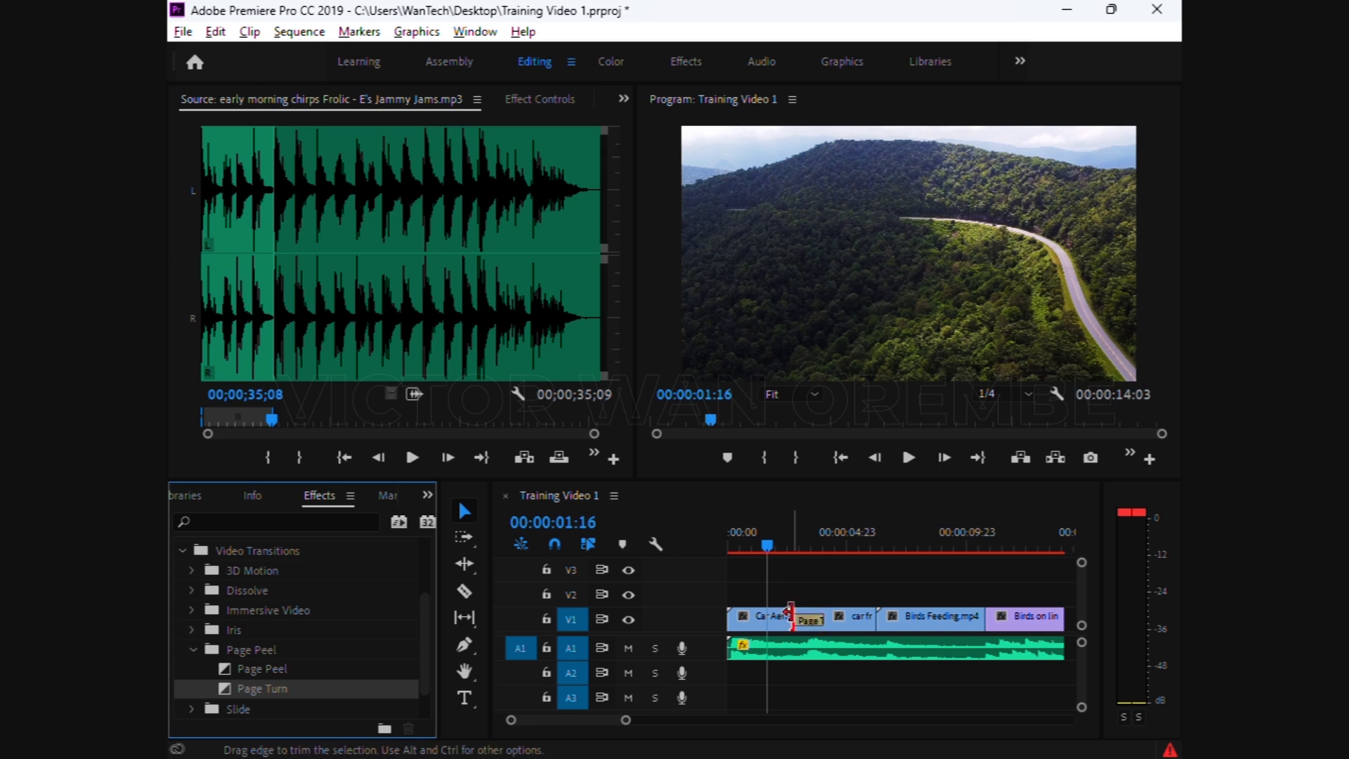
Preview the Page Turn transition, and apply Band Slide at the V1 cut between car fron drive view.mp4 and Birds Feeding.mp4, playing across it
key("space")
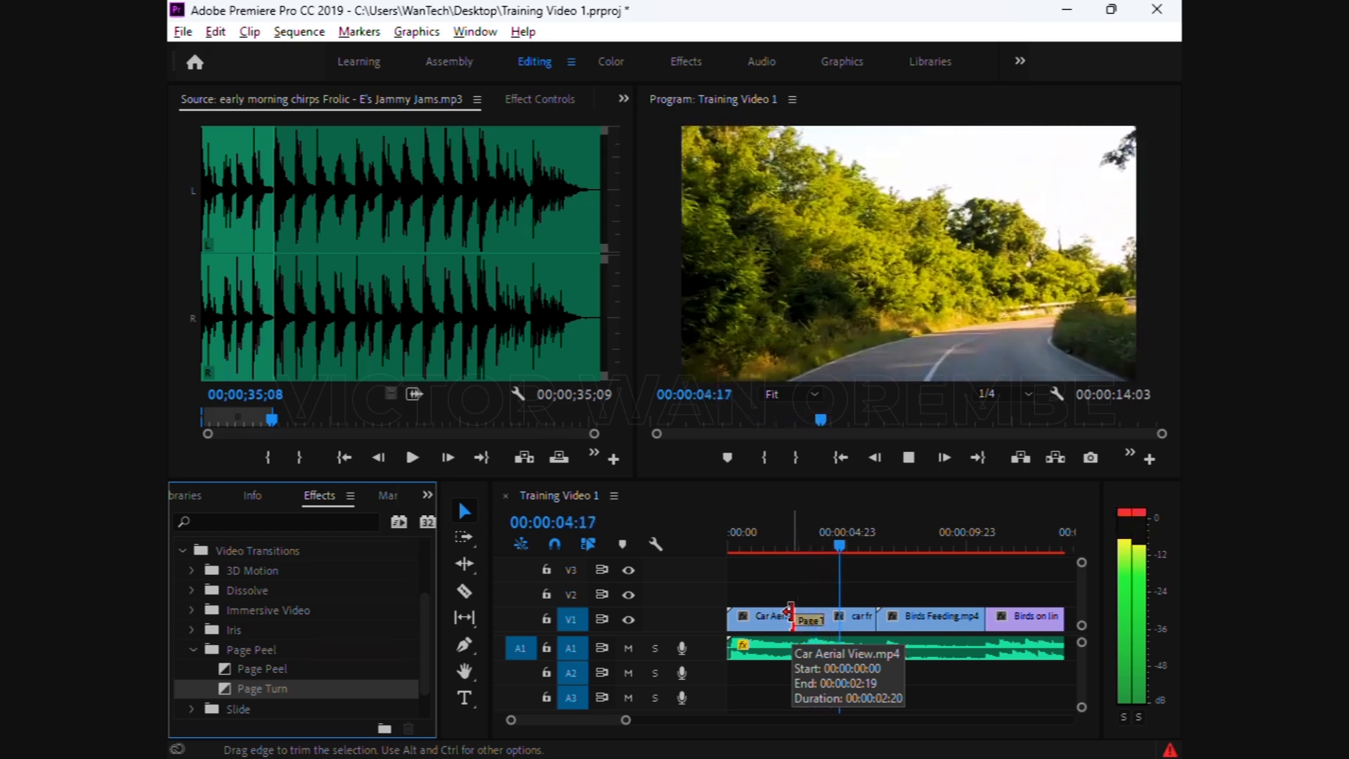
key("space")
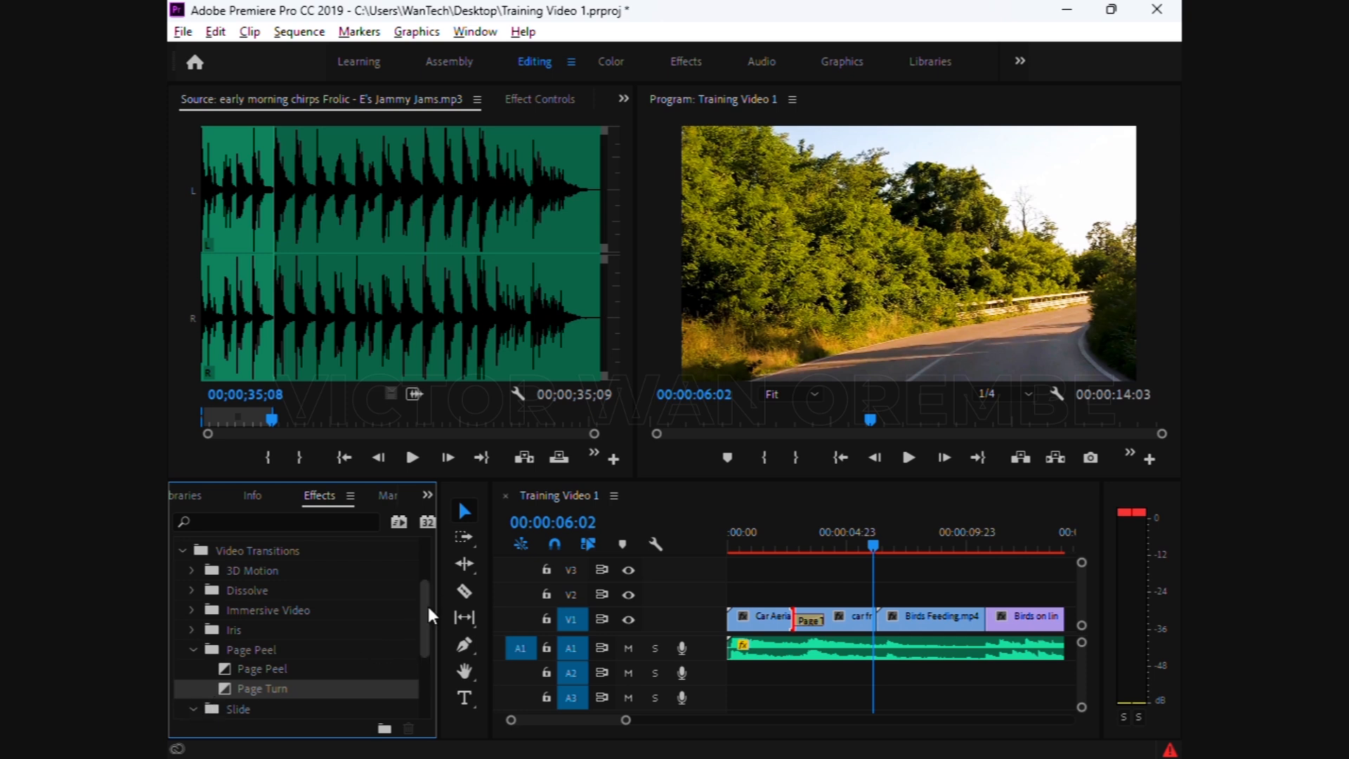
left_click_drag(421, 601, 418, 652)
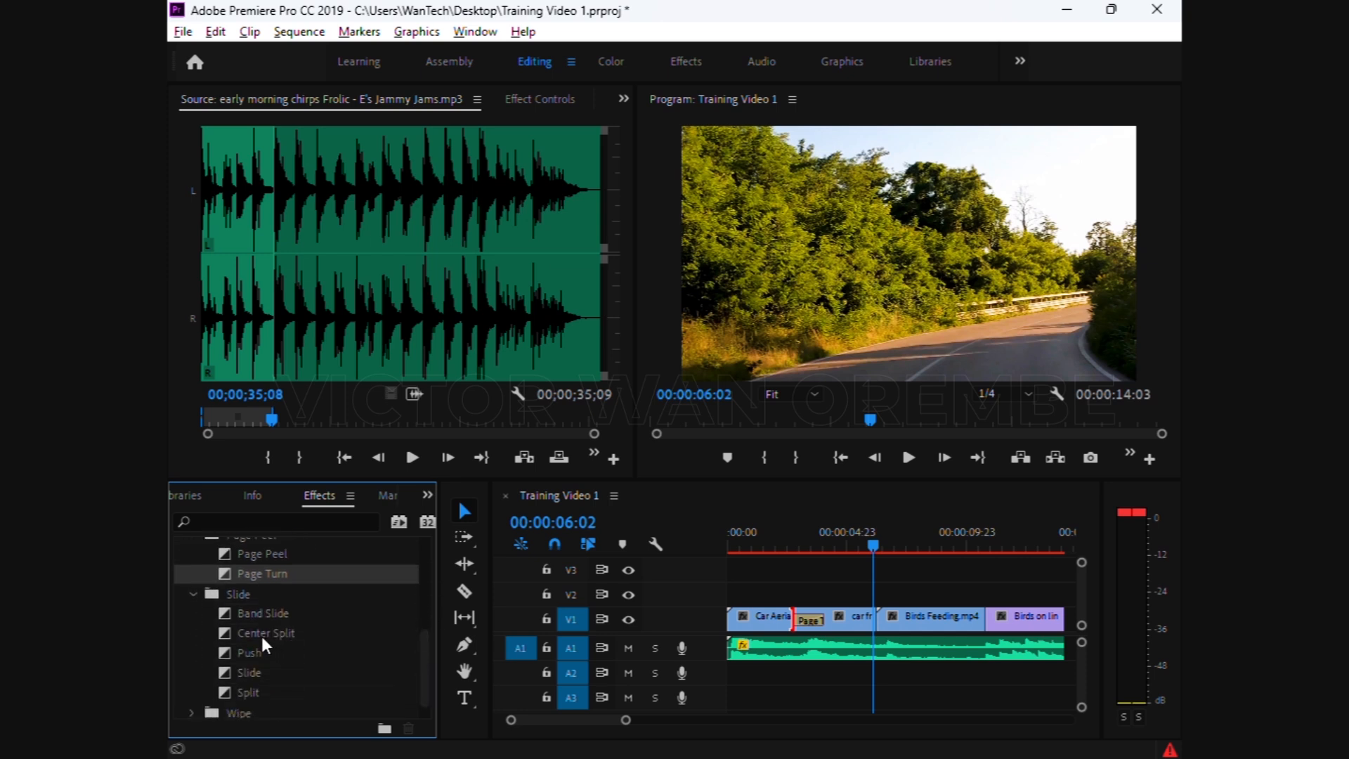
left_click_drag(247, 613, 875, 617)
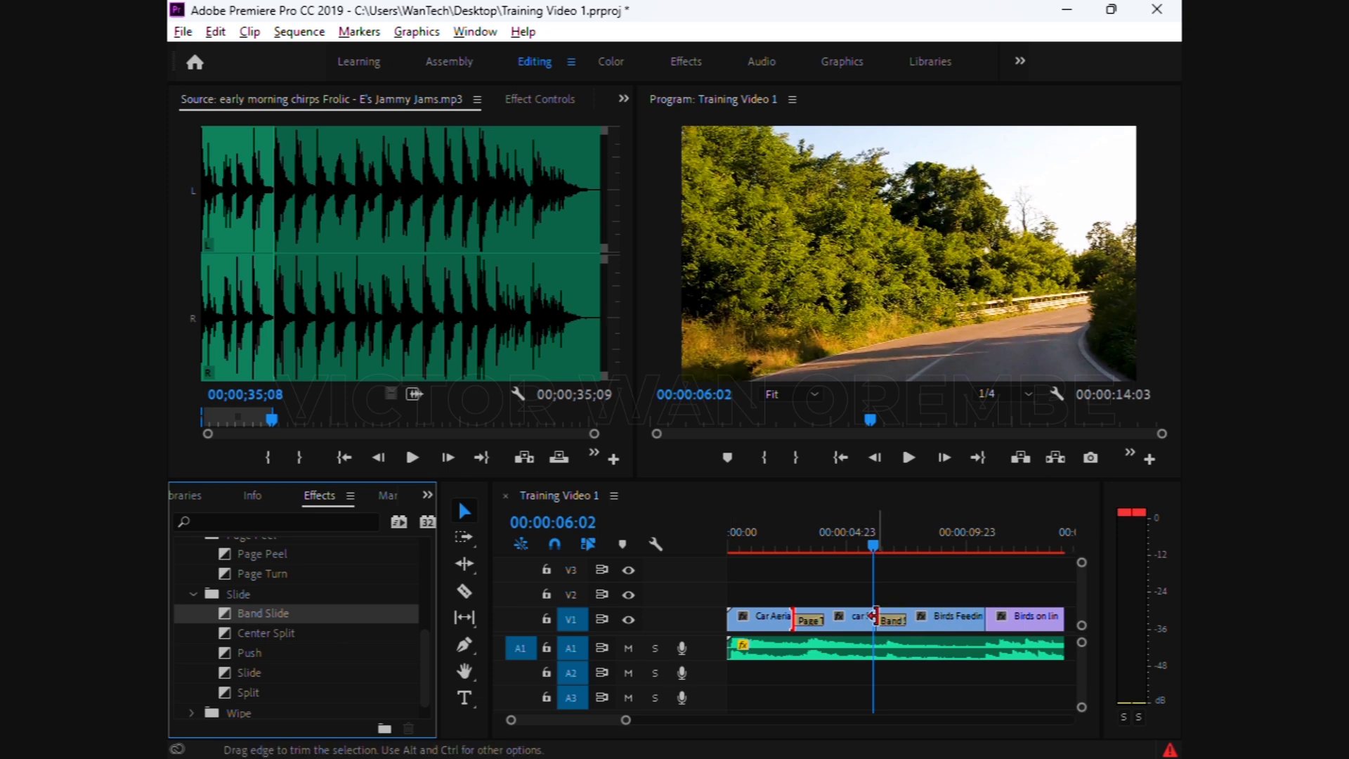
key("space")
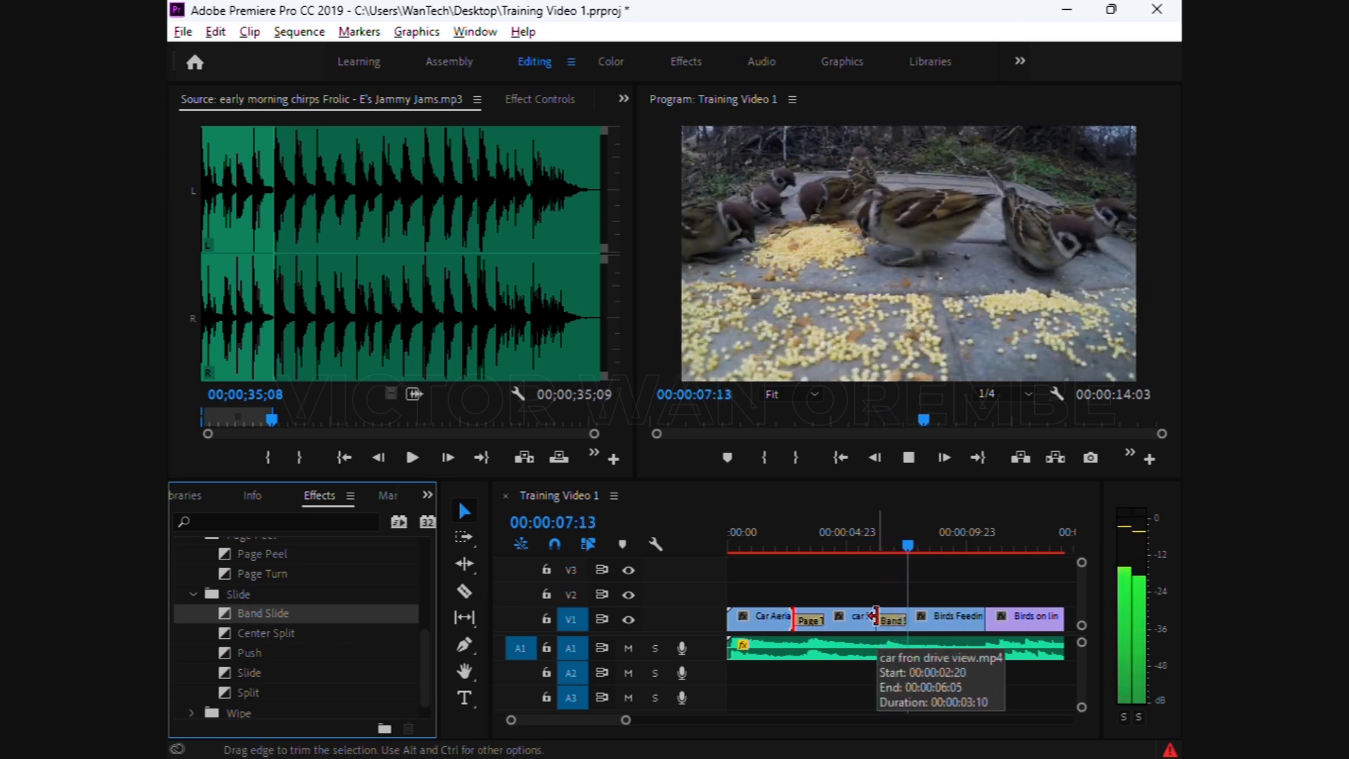
key("space")
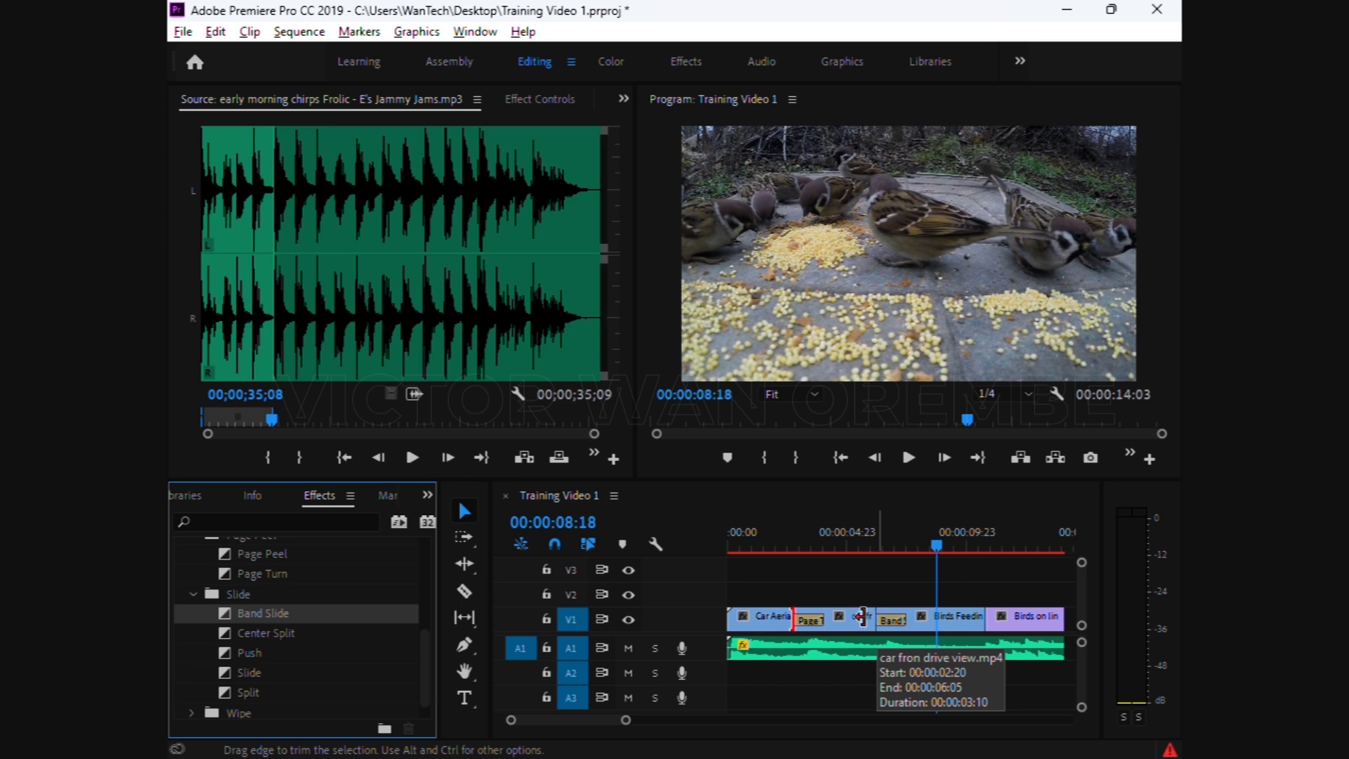
Apply Push at the V1 cut between Birds Feeding.mp4 and the last clip, preview it, and return the playhead to 00:00:00:00
left_click(227, 652)
left_click_drag(225, 652, 981, 613)
key("space")
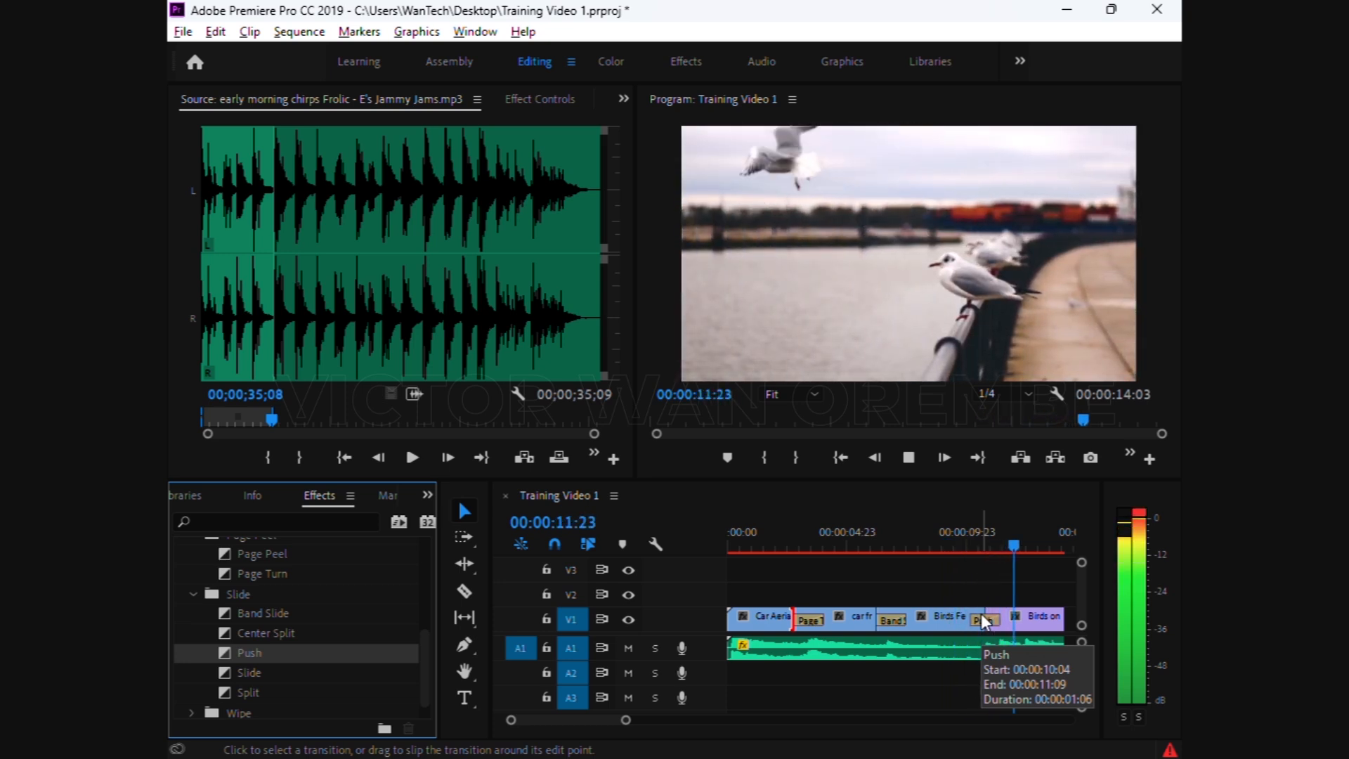
key("space")
left_click_drag(815, 552, 681, 547)
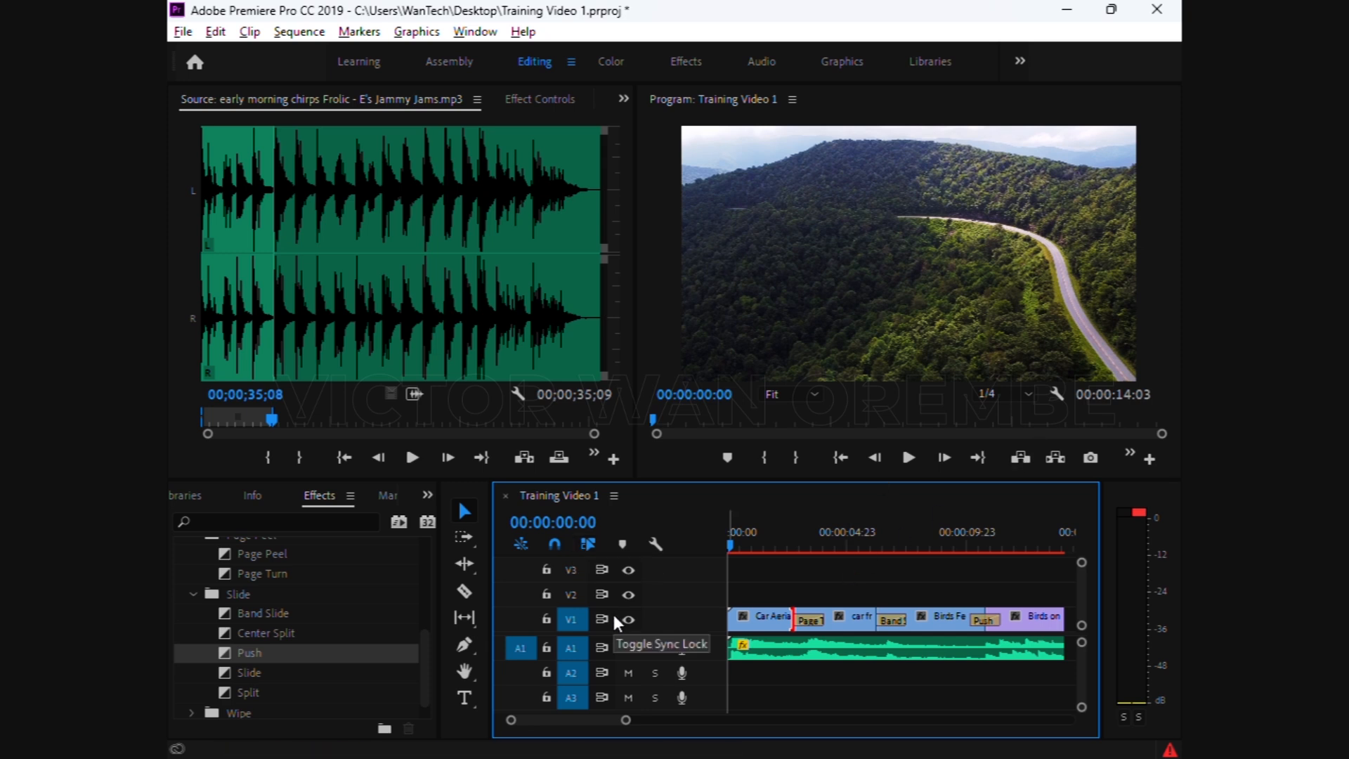
Try Page Peel at the start of Car Aerial View.mp4, play the sequence with it, and delete that transition
mouse_move(421, 669)
left_mouse_down()
mouse_move(420, 639)
mouse_move(419, 650)
left_mouse_up()
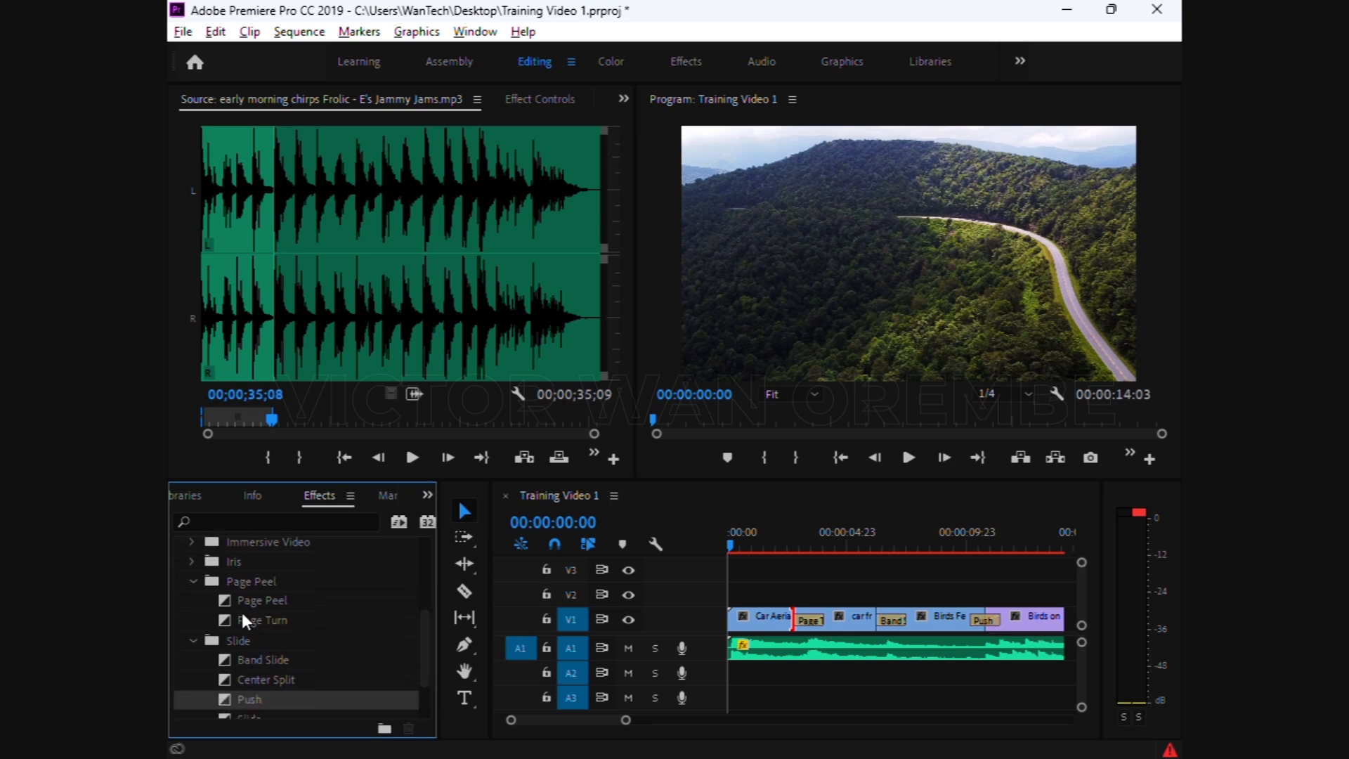
left_click_drag(234, 598, 732, 628)
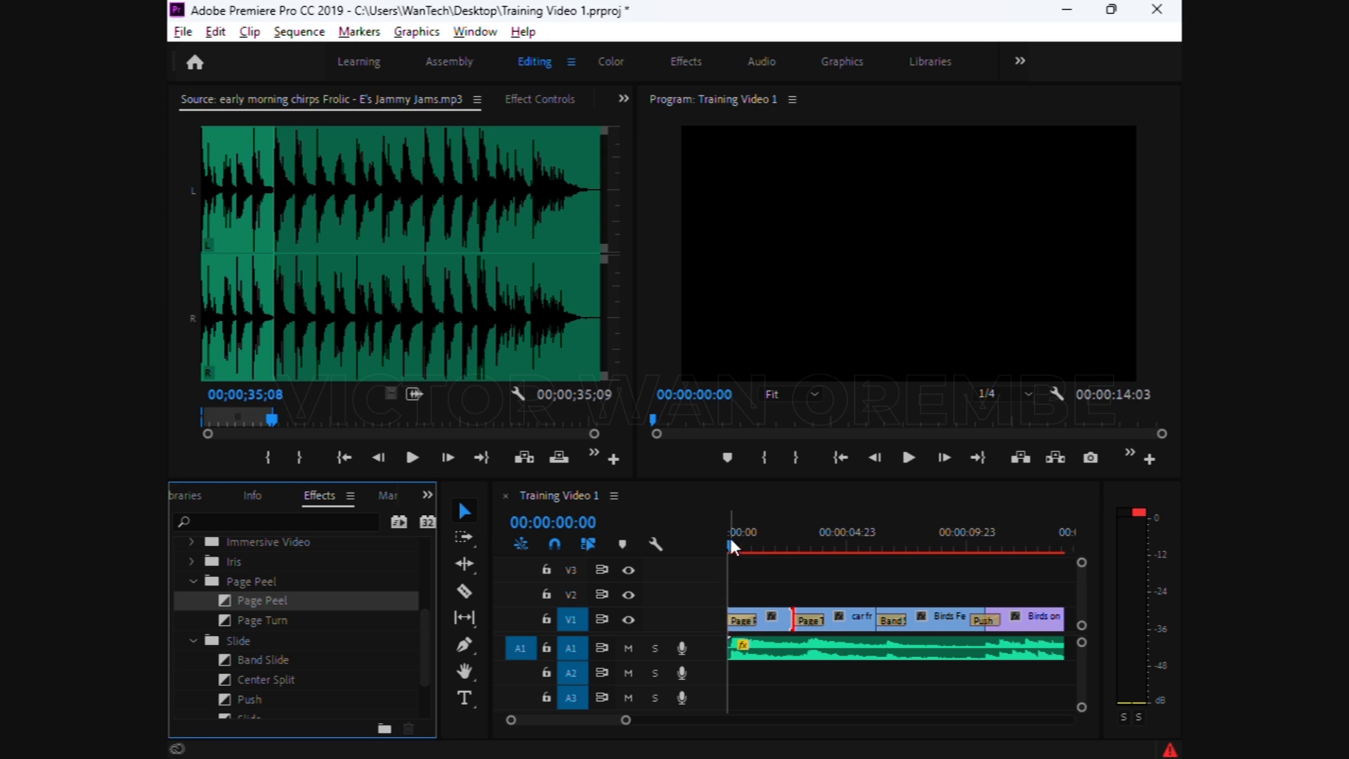
key("space")
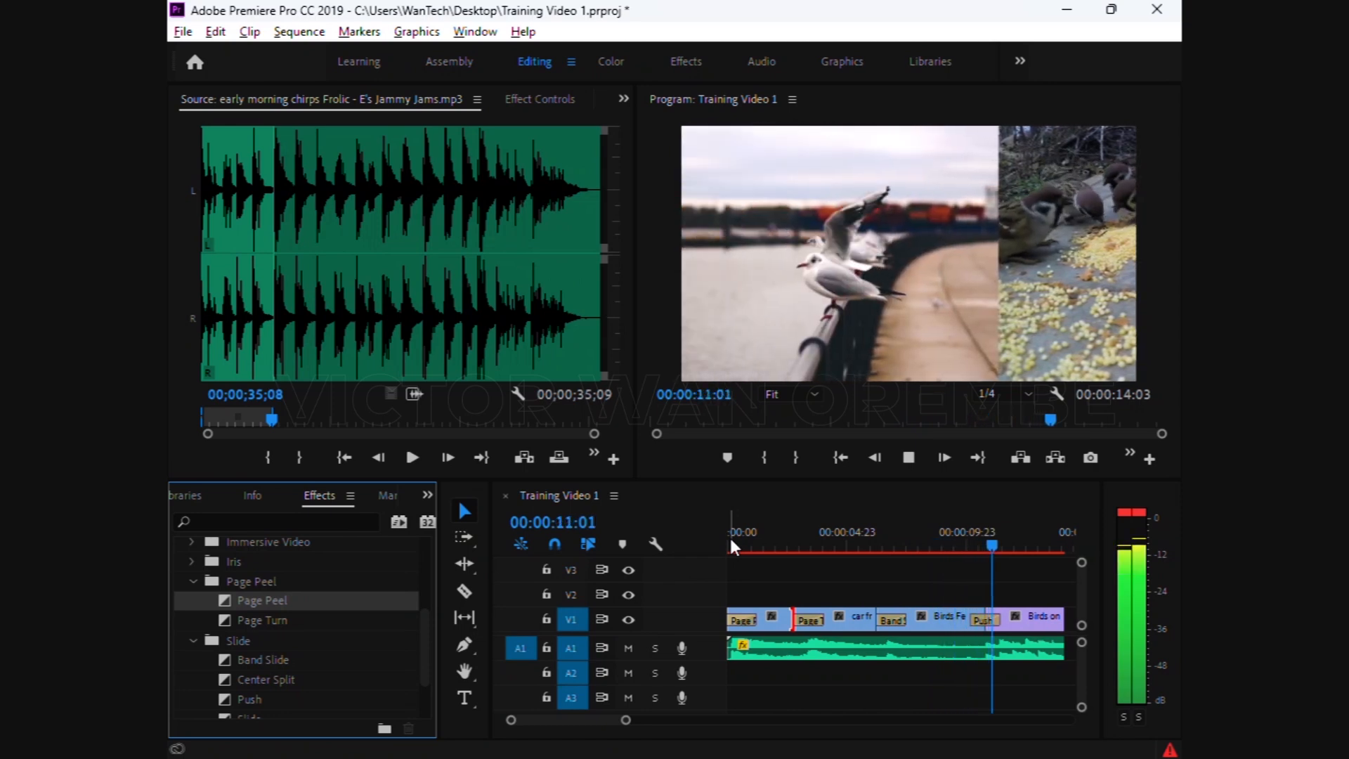
left_click(735, 543)
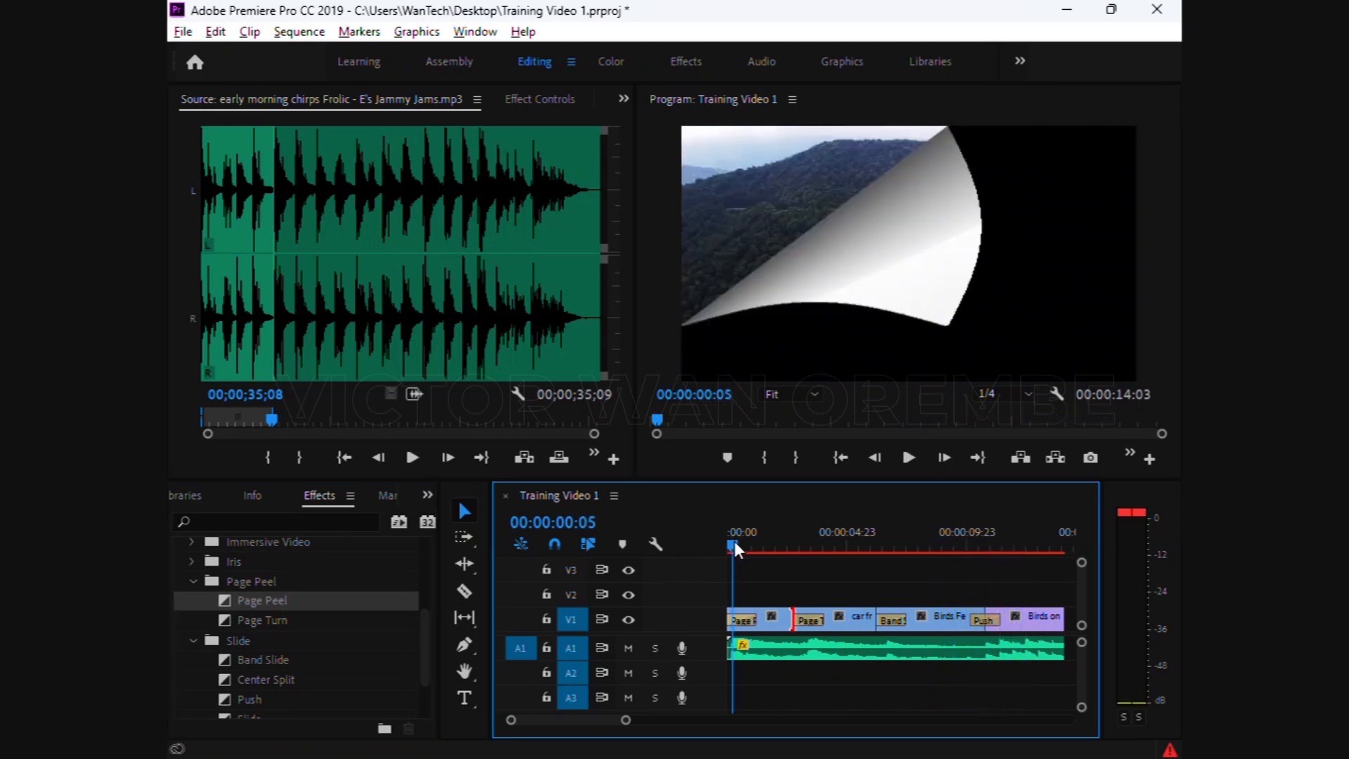
left_click(744, 618)
key("Delete")
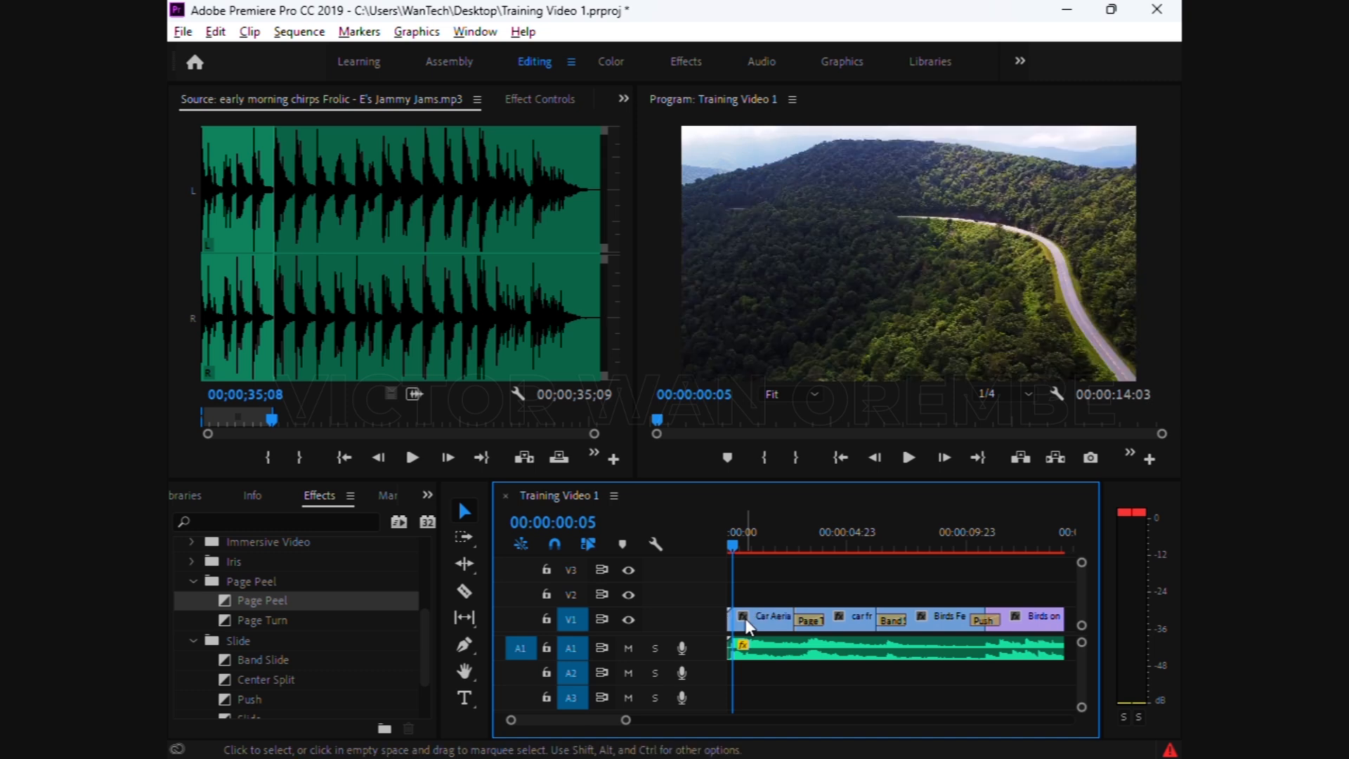
Apply Center Split at the start of Car Aerial View.mp4 and play the sequence from 00:00:00:00 to preview it
left_click_drag(420, 638, 419, 678)
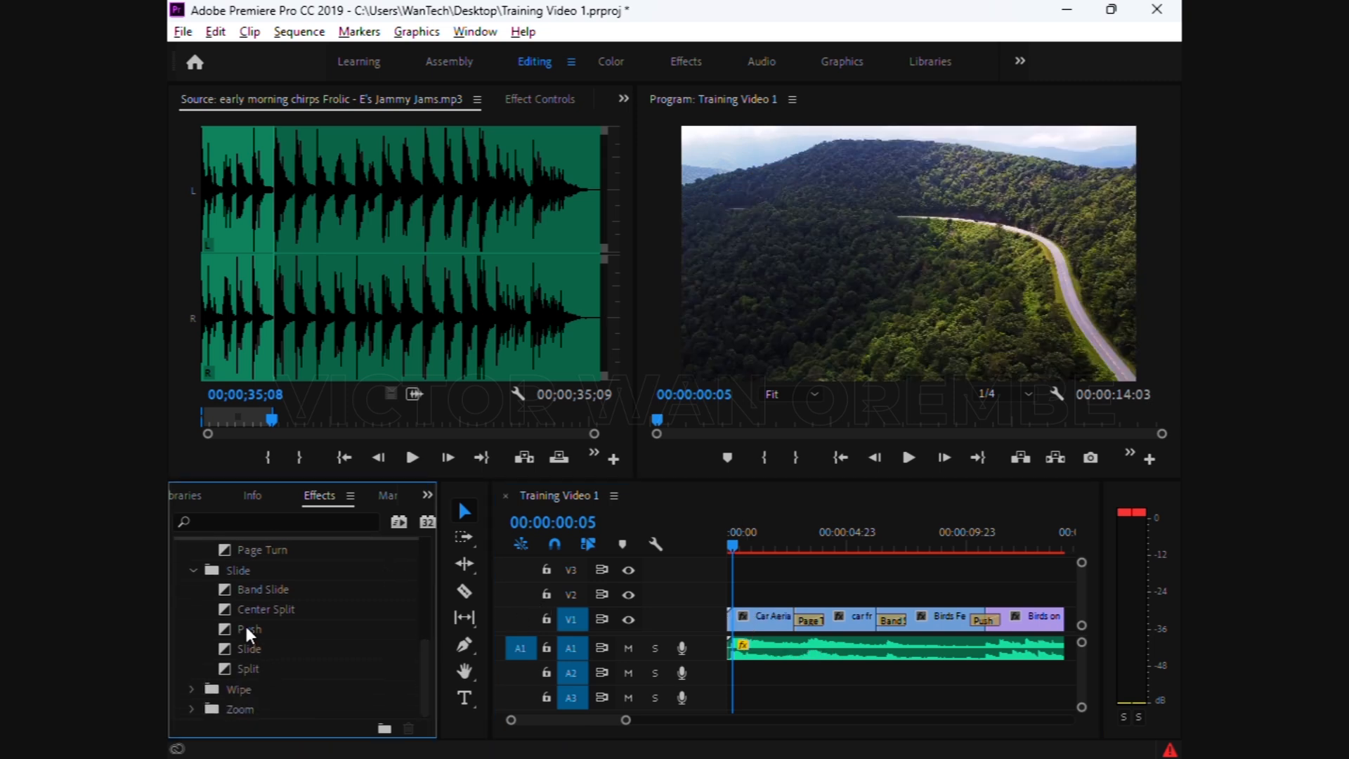
left_click_drag(244, 605, 733, 623)
left_click(734, 546)
left_click_drag(733, 541, 726, 541)
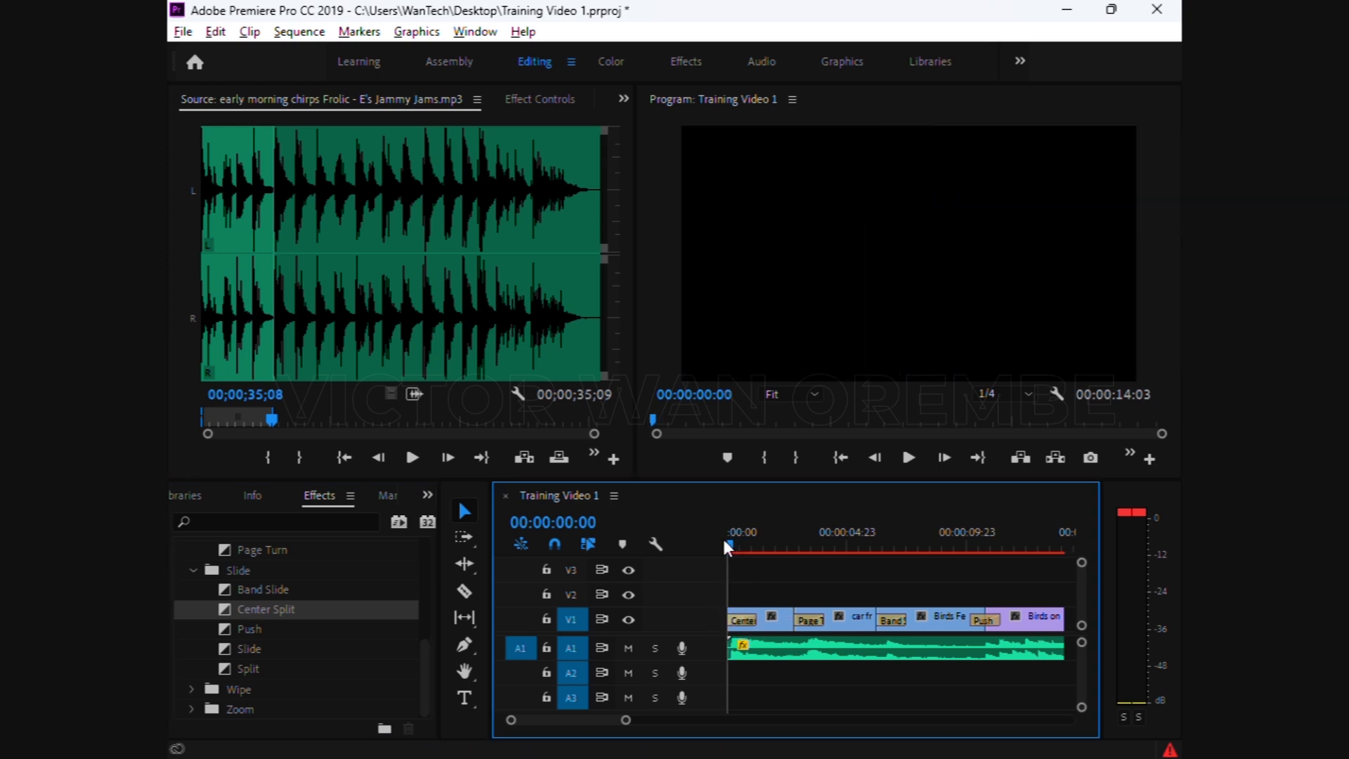
key("space")
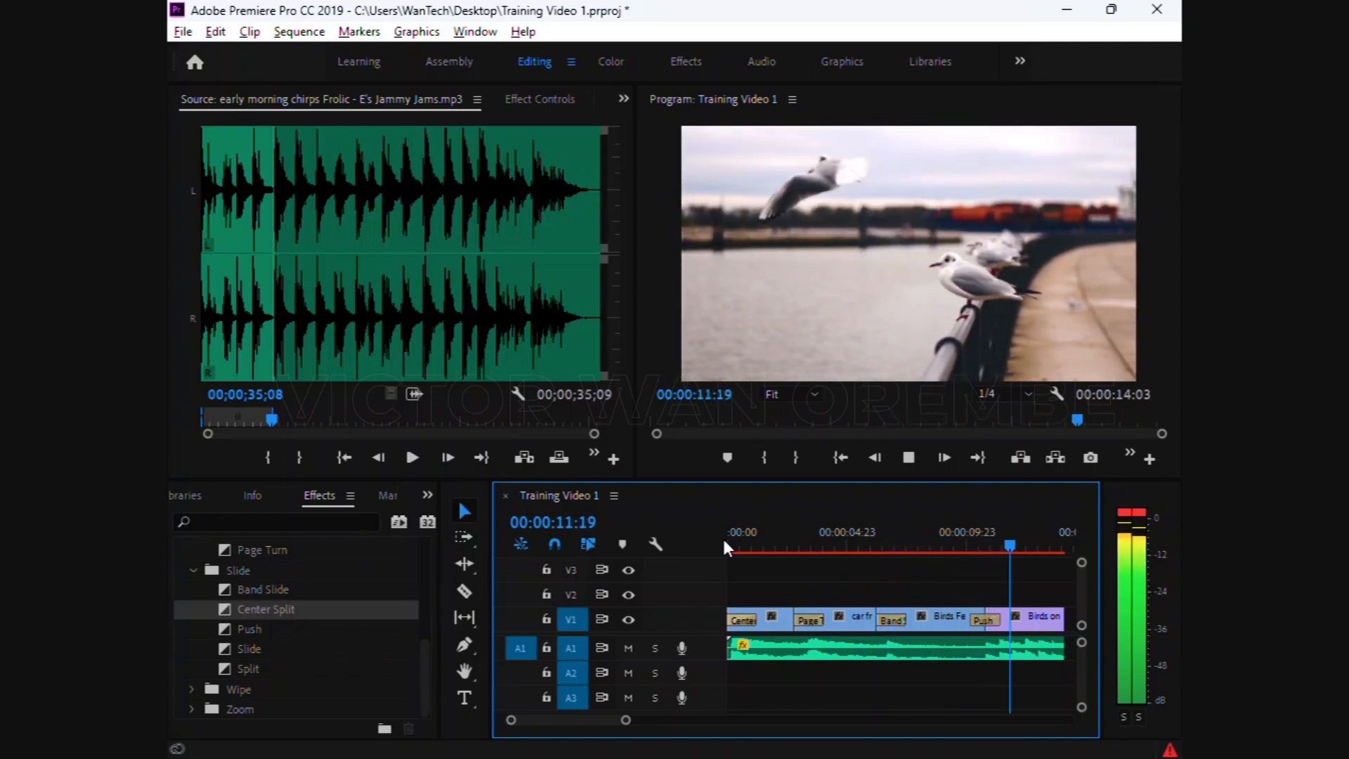
key("space")
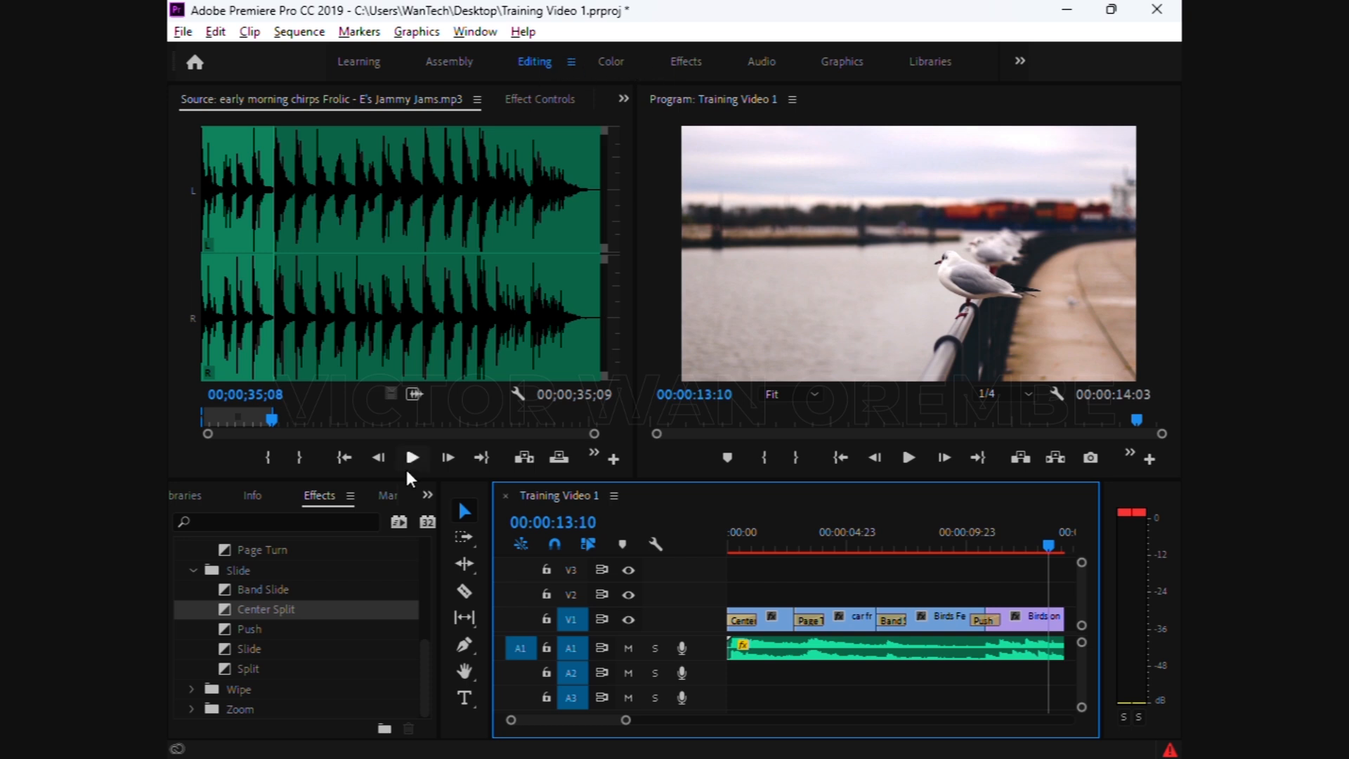
left_click(427, 495)
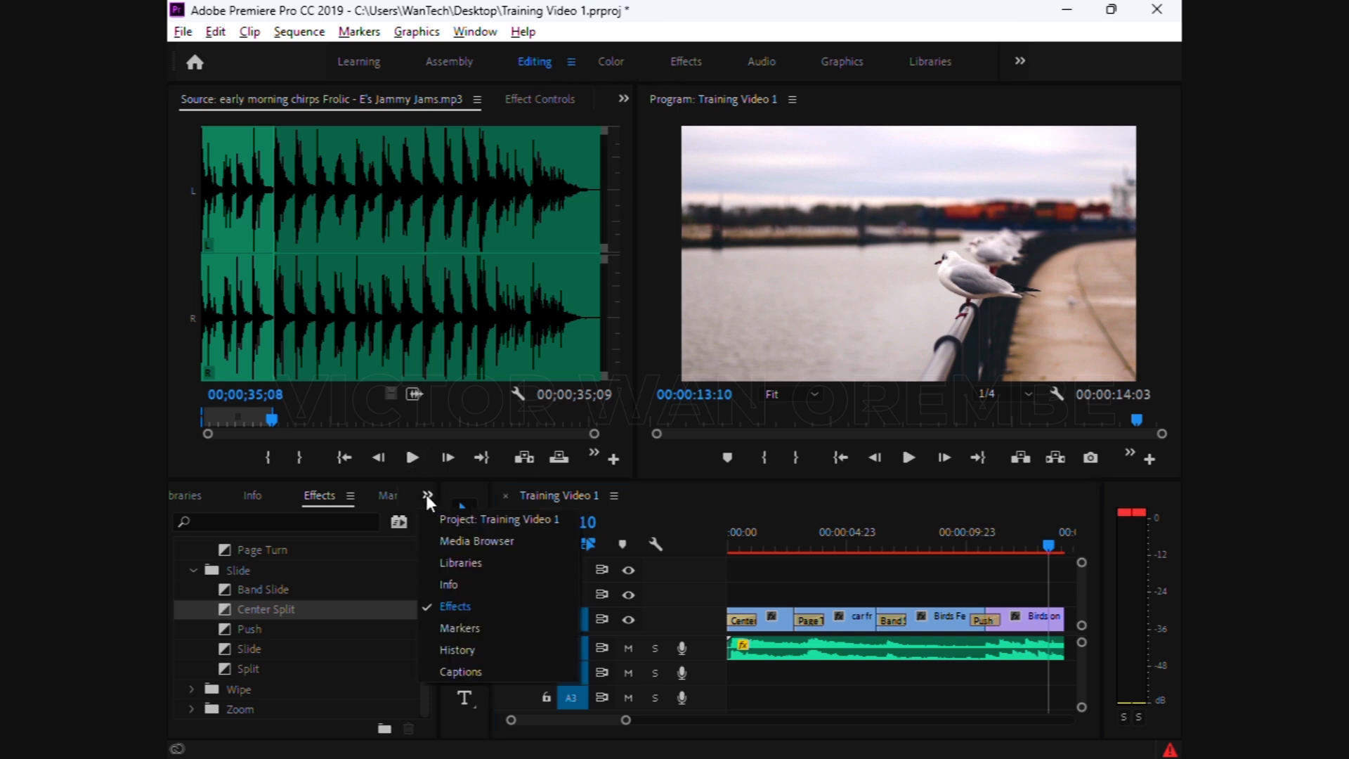
left_click(455, 607)
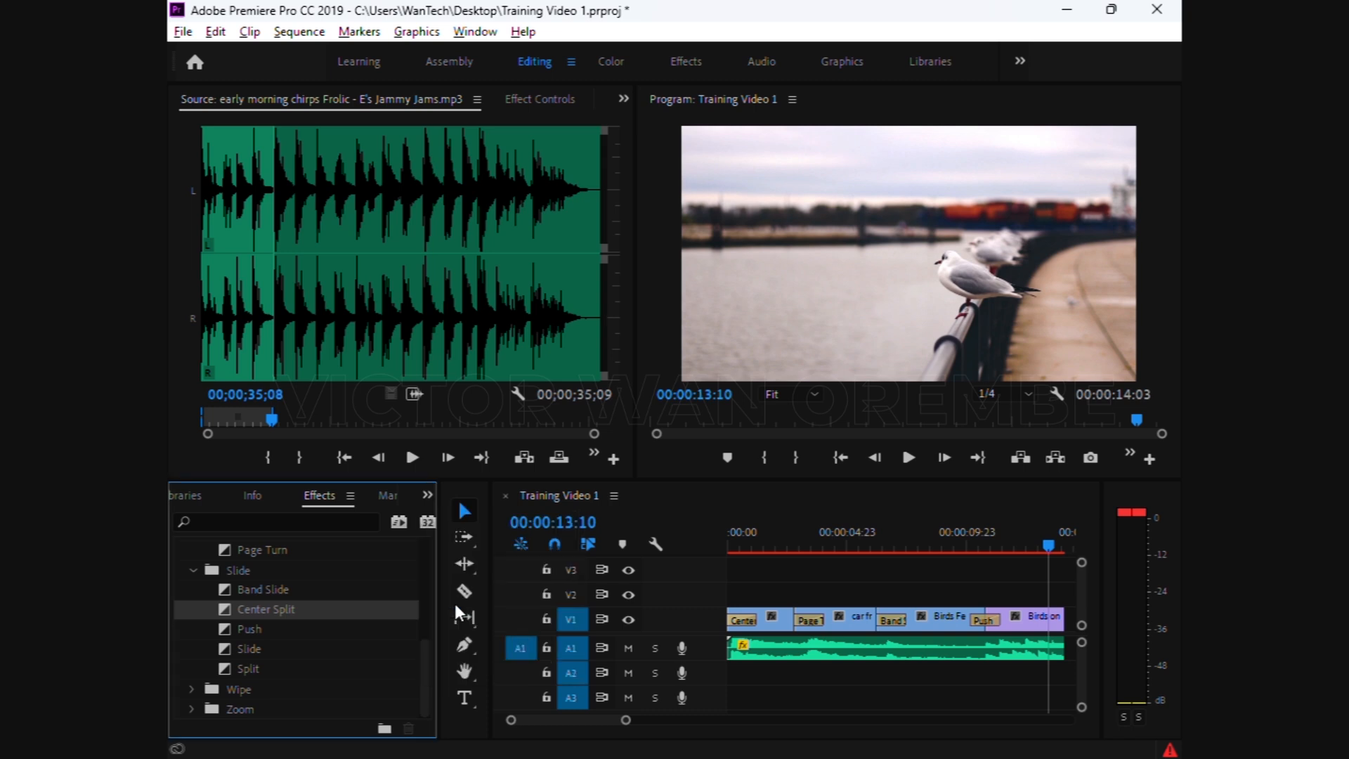
mouse_move(421, 664)
left_mouse_down()
mouse_move(415, 591)
mouse_move(424, 651)
left_mouse_up()
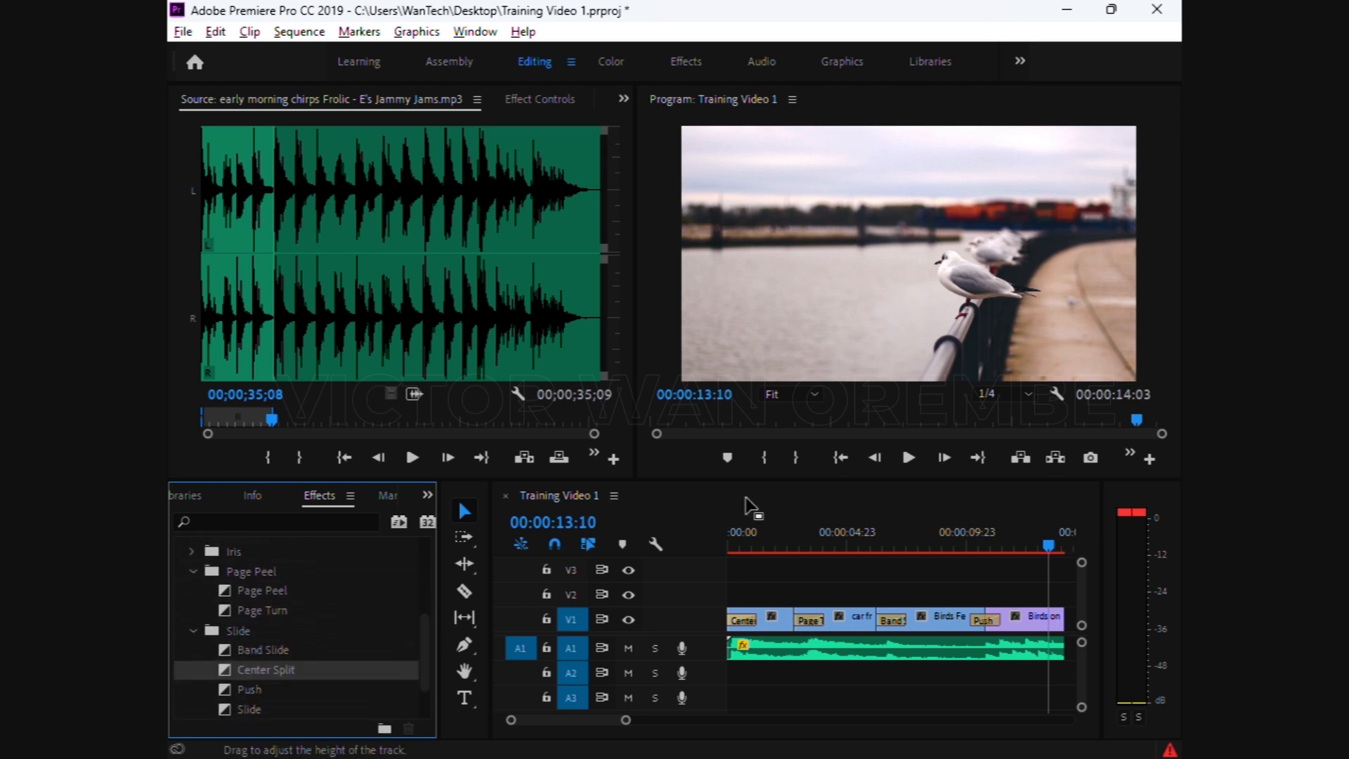
left_click(235, 687)
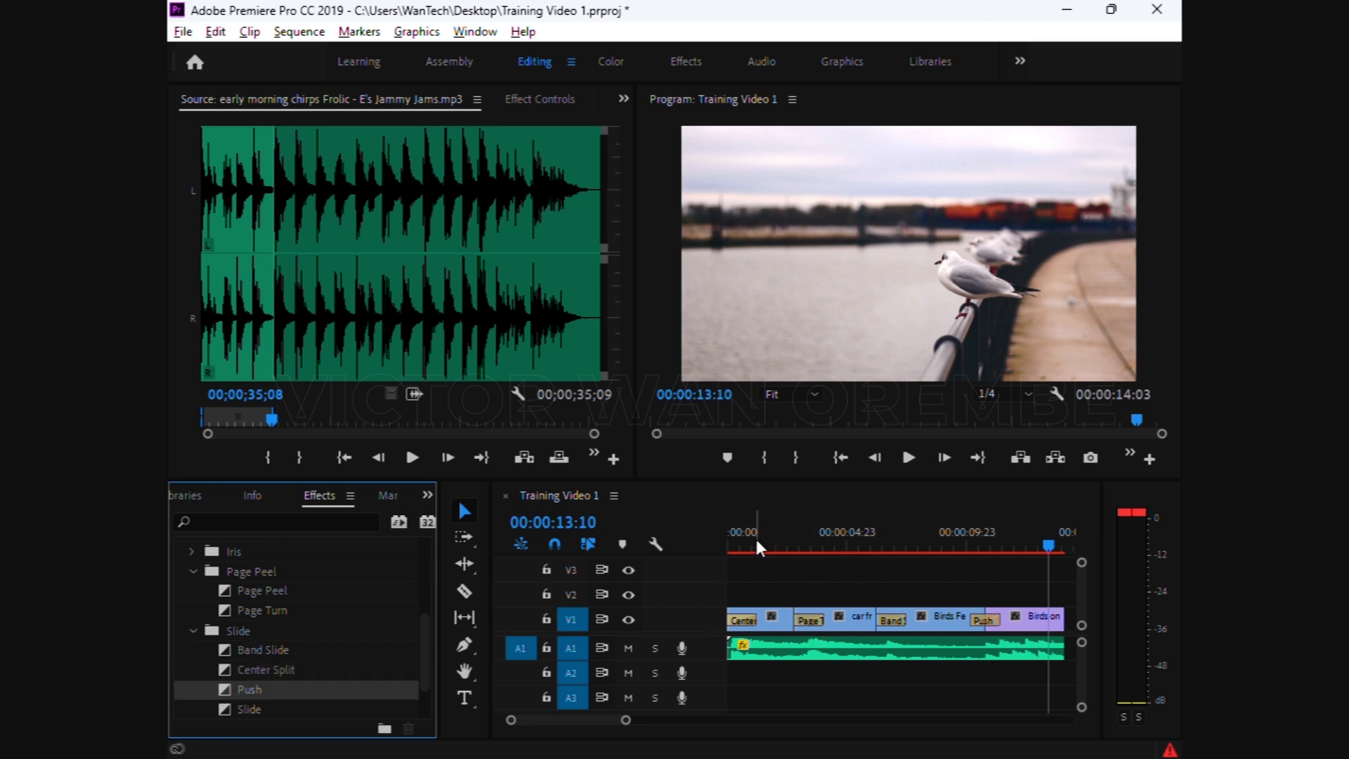
Play the sequence from its start to review the V1 transitions, and stop the playhead at 00:00:04:12
left_click(731, 540)
key("space")
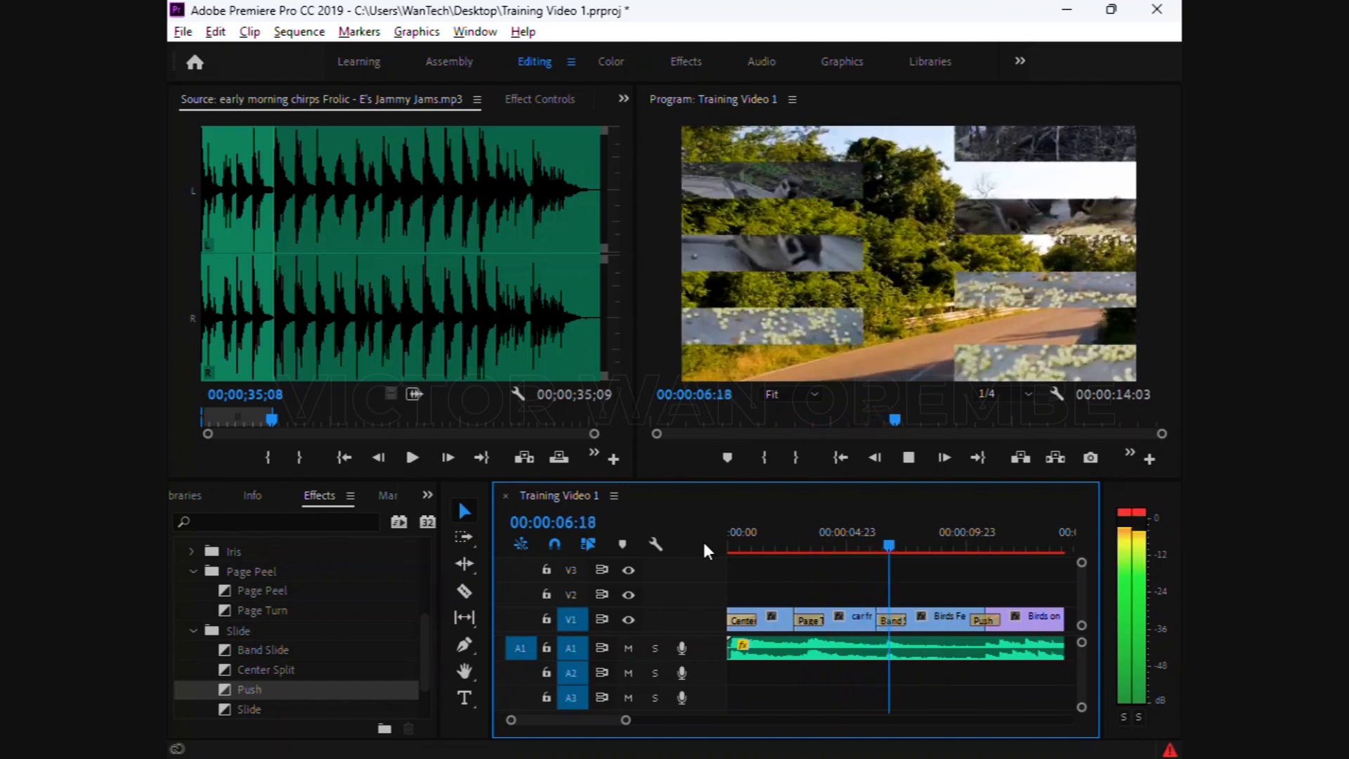
key("space")
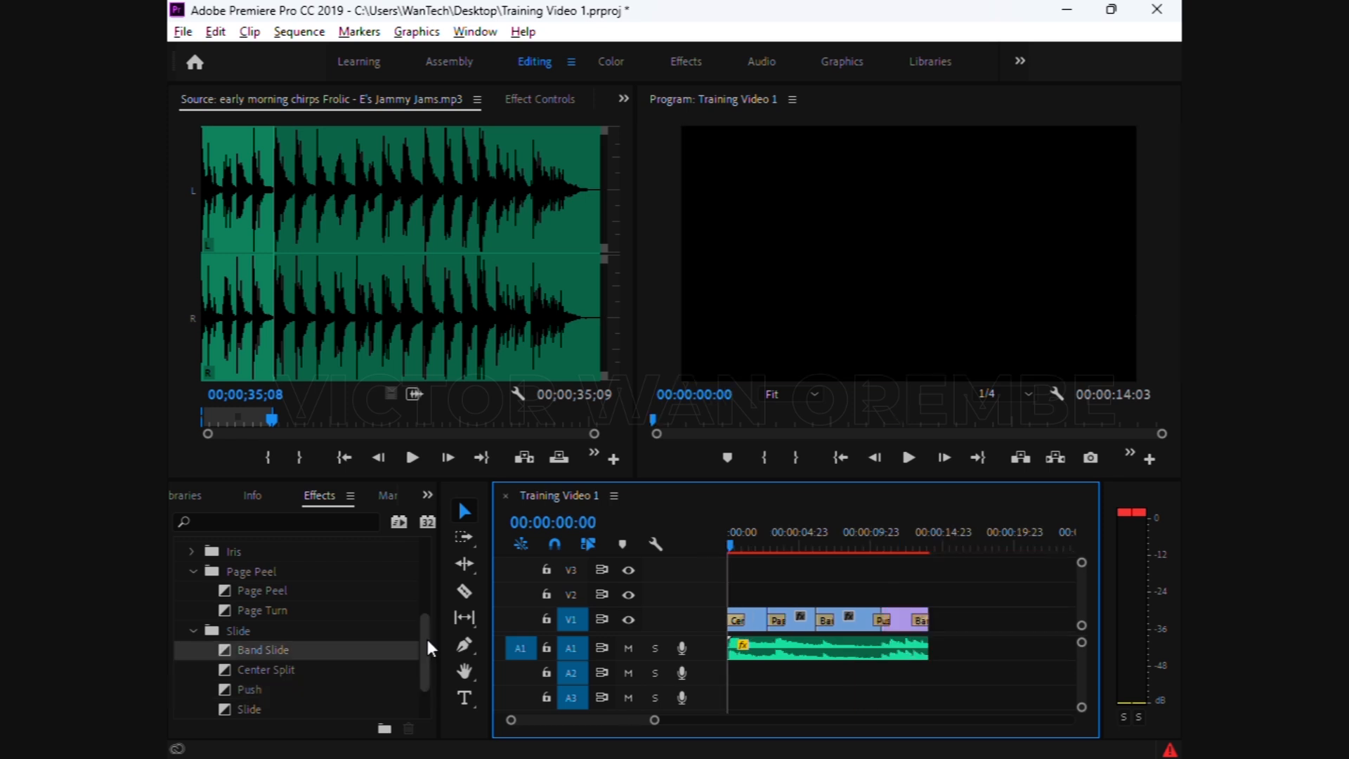
key("space")
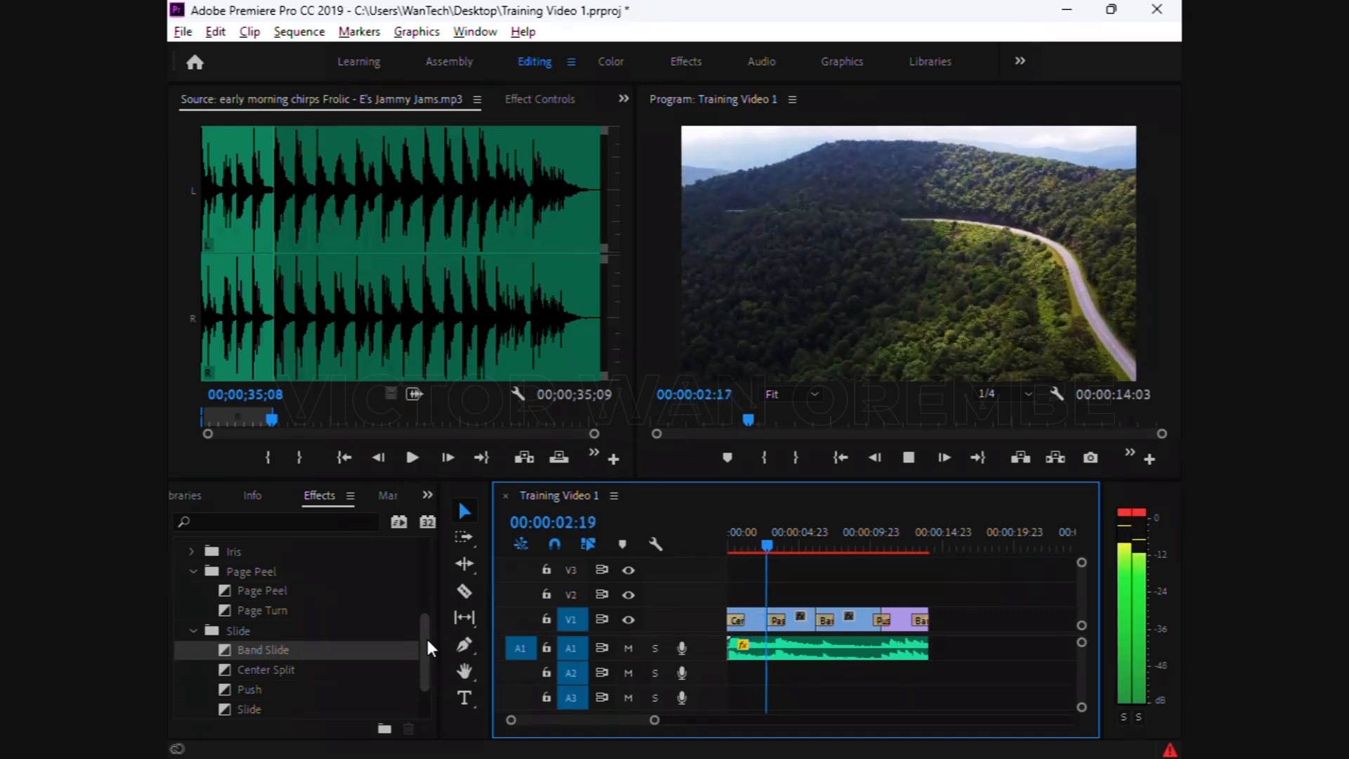
key("space")
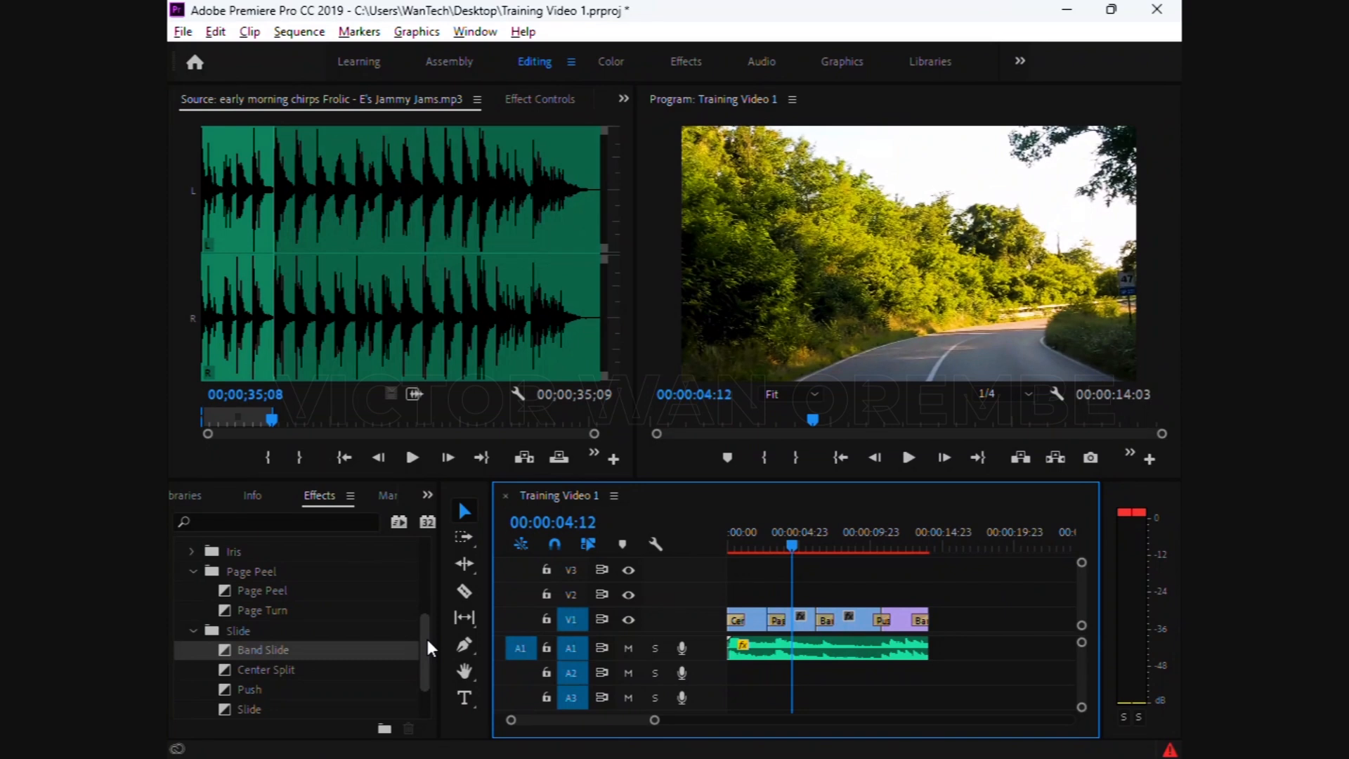
Add the text NATURE over the video frame at 00:00:04:12 with the horizontal Type Tool
left_click(474, 709)
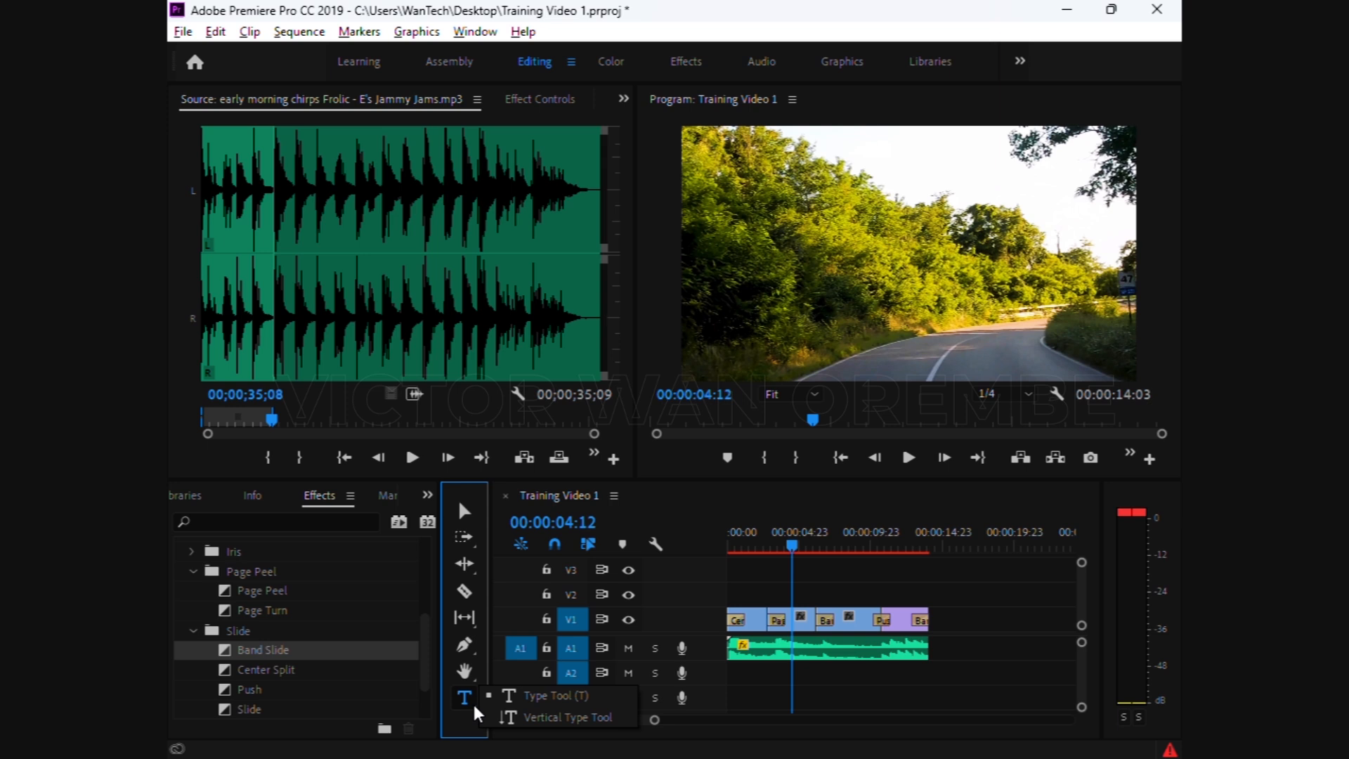
left_click(534, 698)
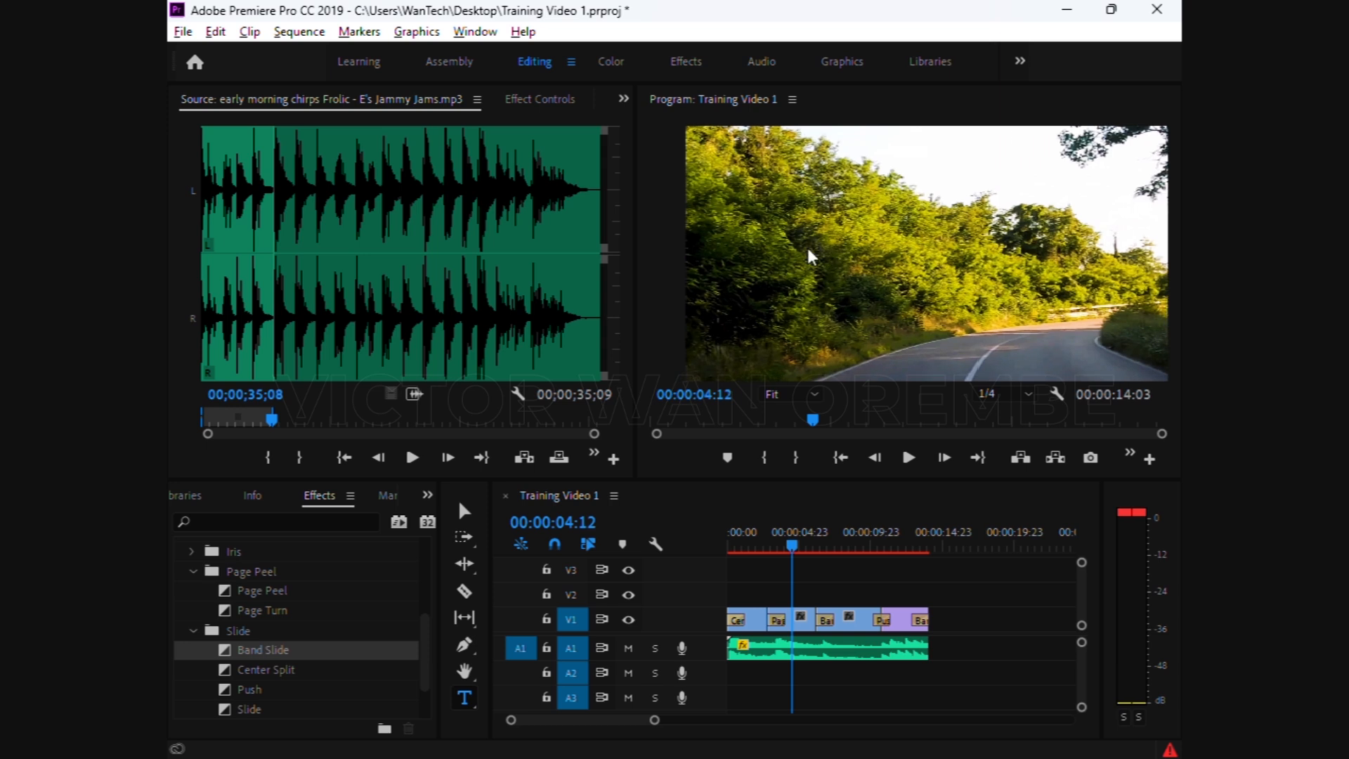
left_click(808, 246)
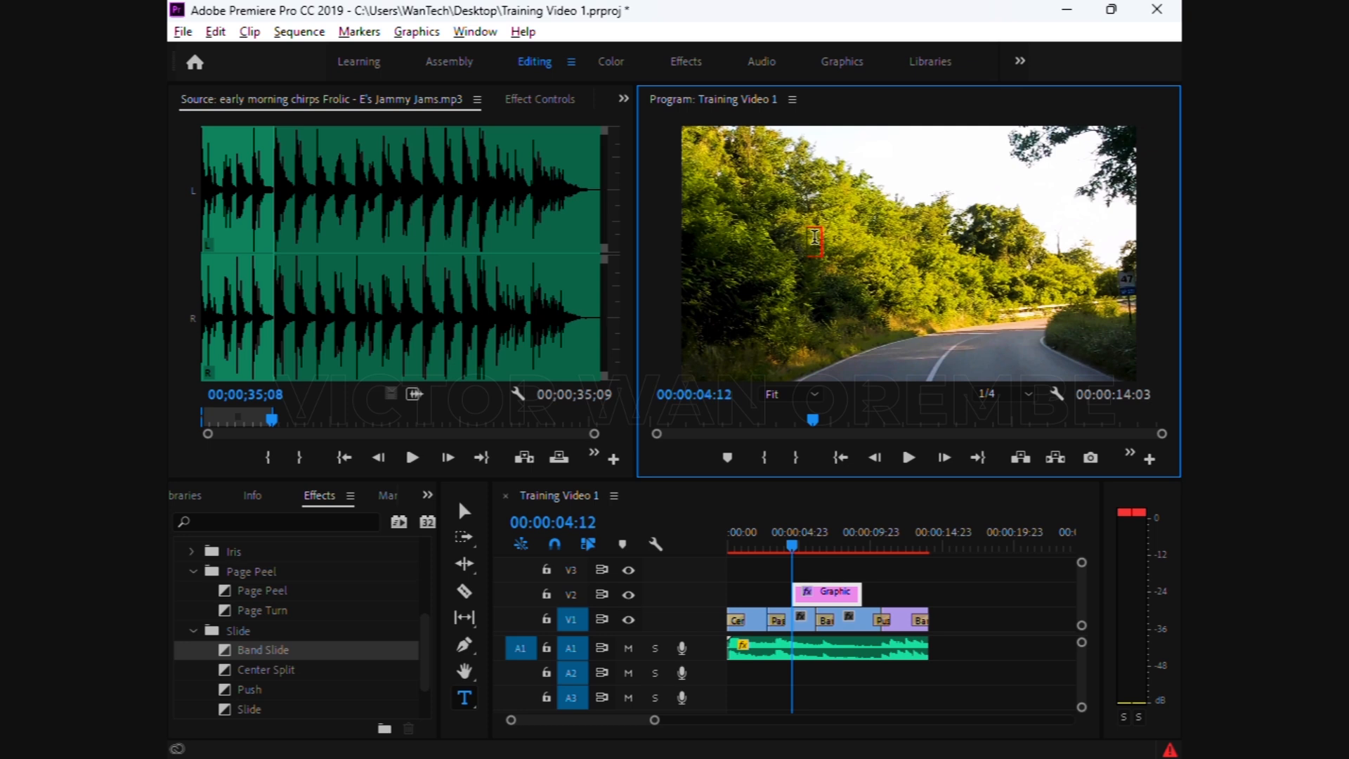
key("ctrl+z")
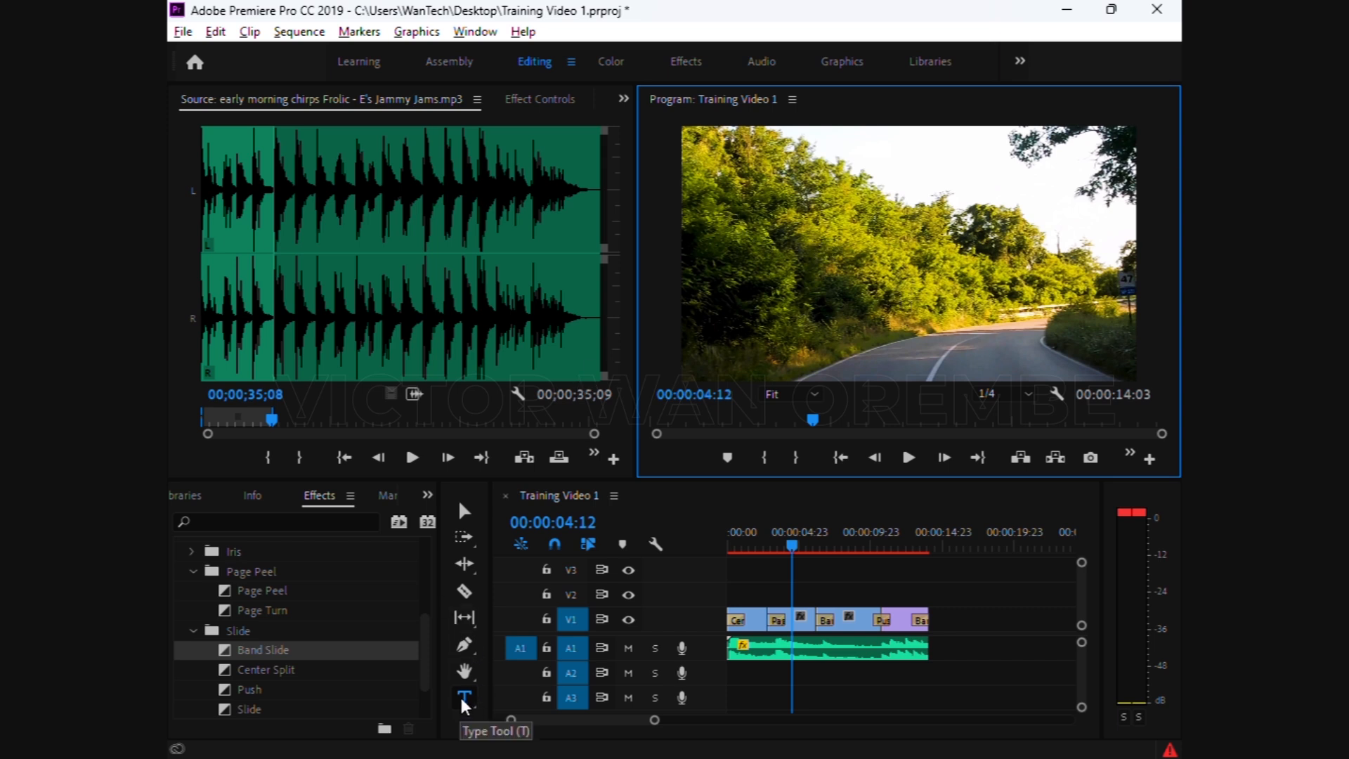
left_click(820, 248)
type("NATURE")
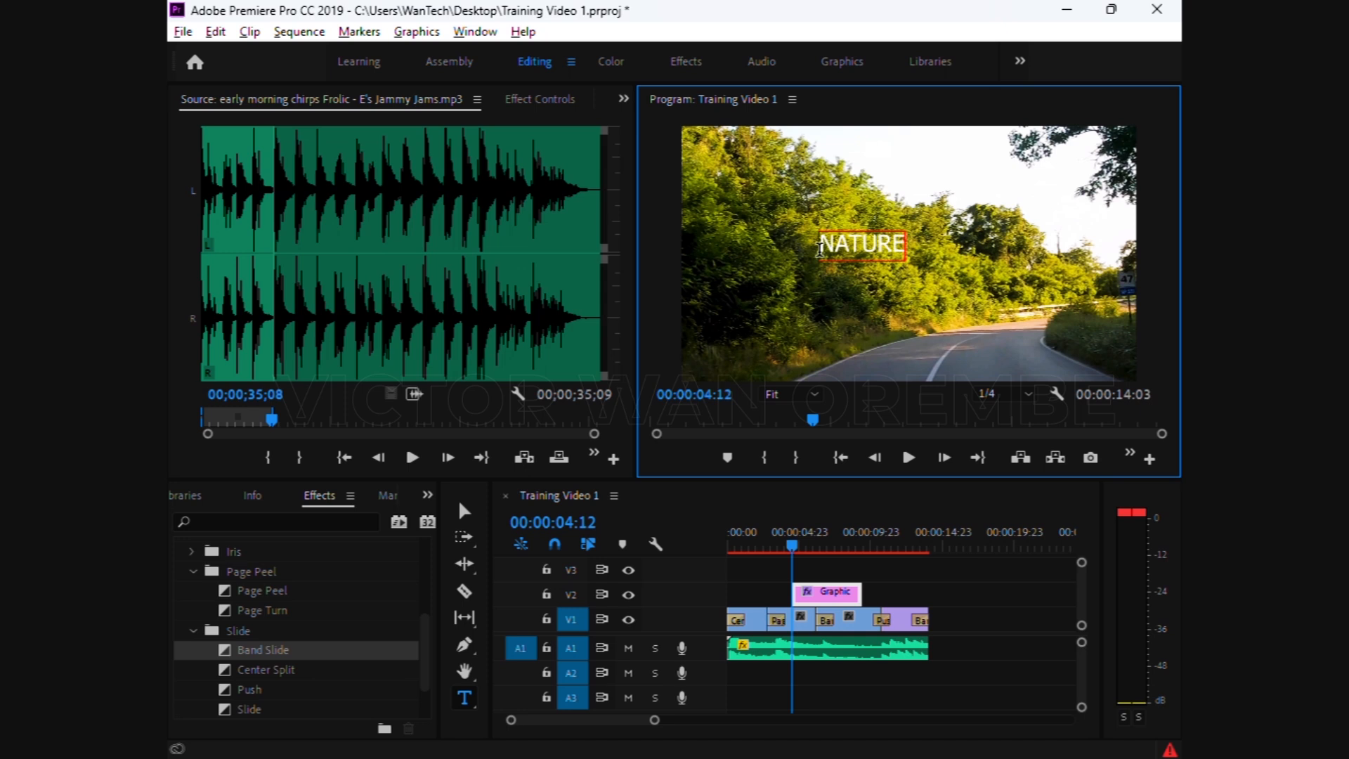
key("Escape")
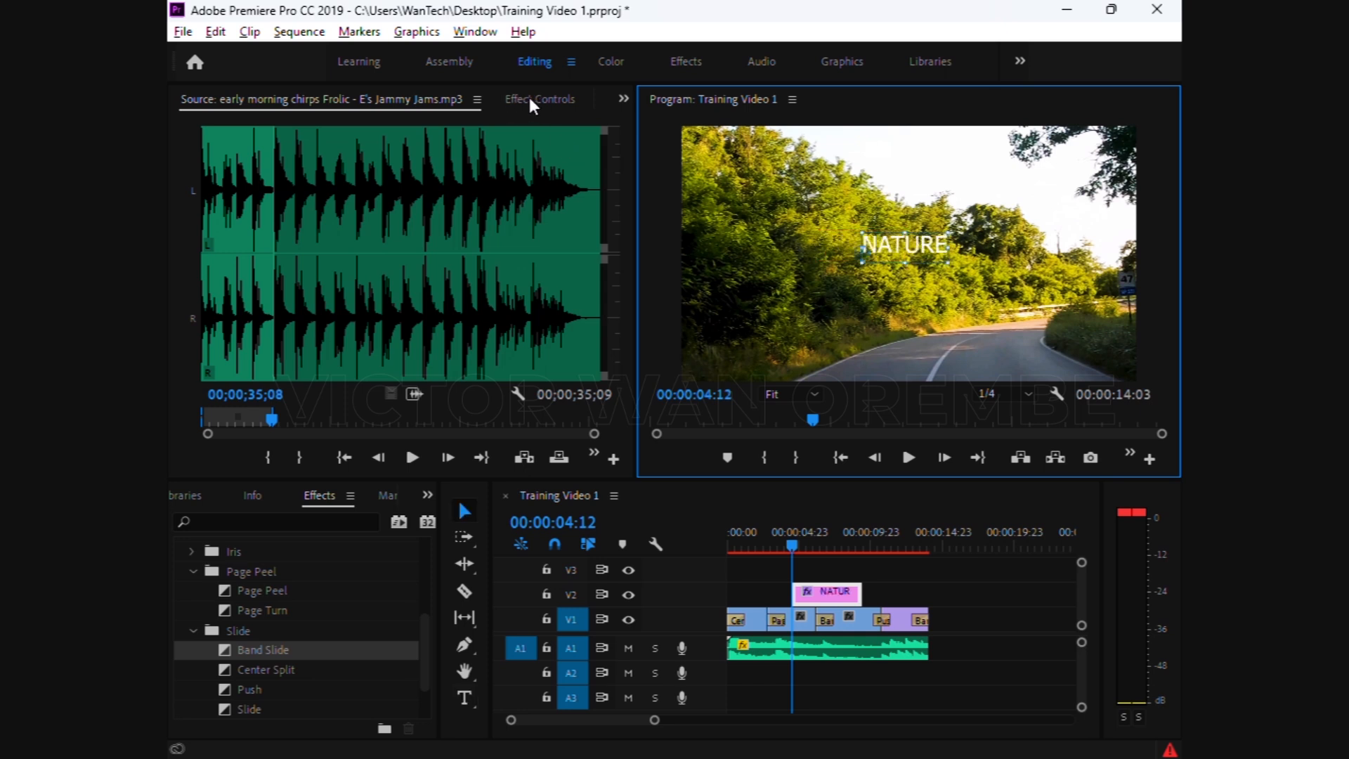
Set the NATURE text's font to Montserrat ExtraBold in its source text settings
left_click(538, 102)
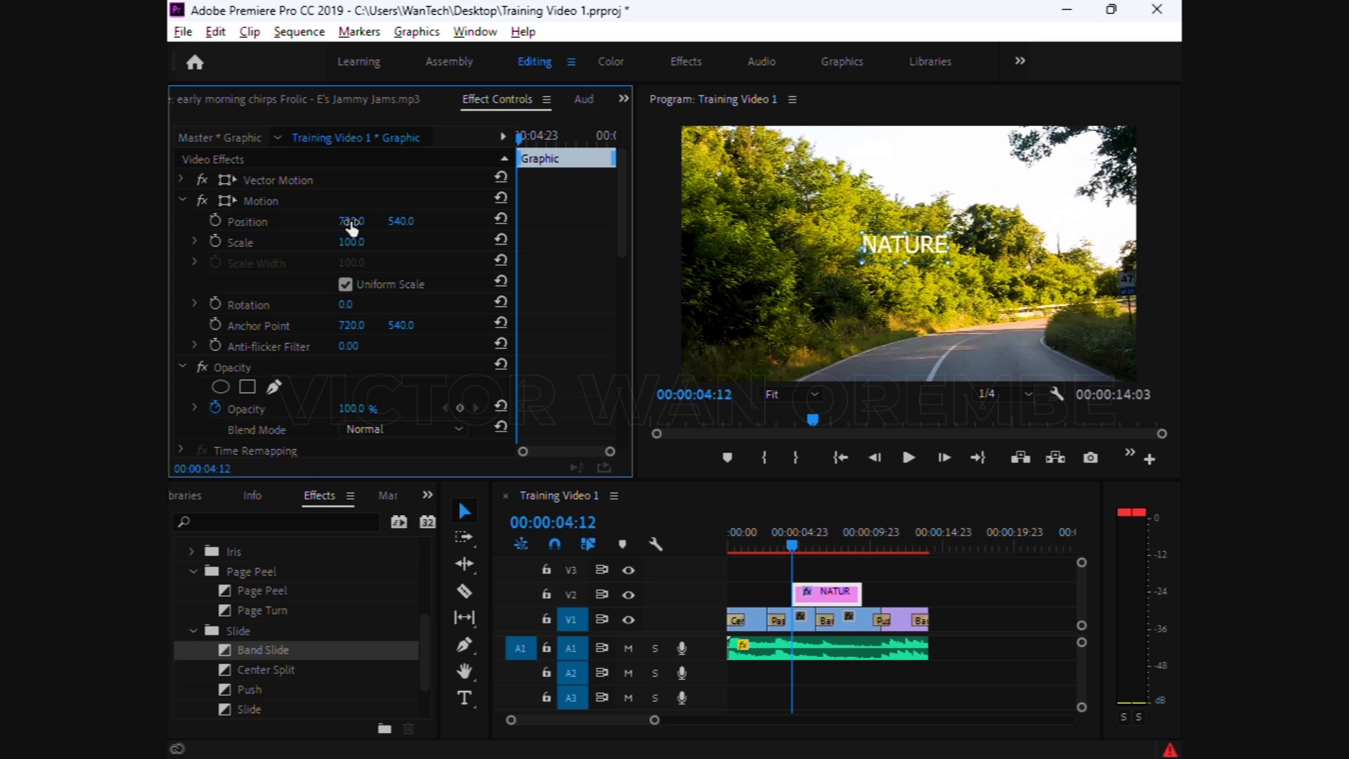
mouse_move(351, 225)
left_mouse_down()
mouse_move(338, 224)
mouse_move(437, 225)
mouse_move(283, 225)
mouse_move(350, 225)
left_mouse_up()
left_click_drag(626, 204, 601, 286)
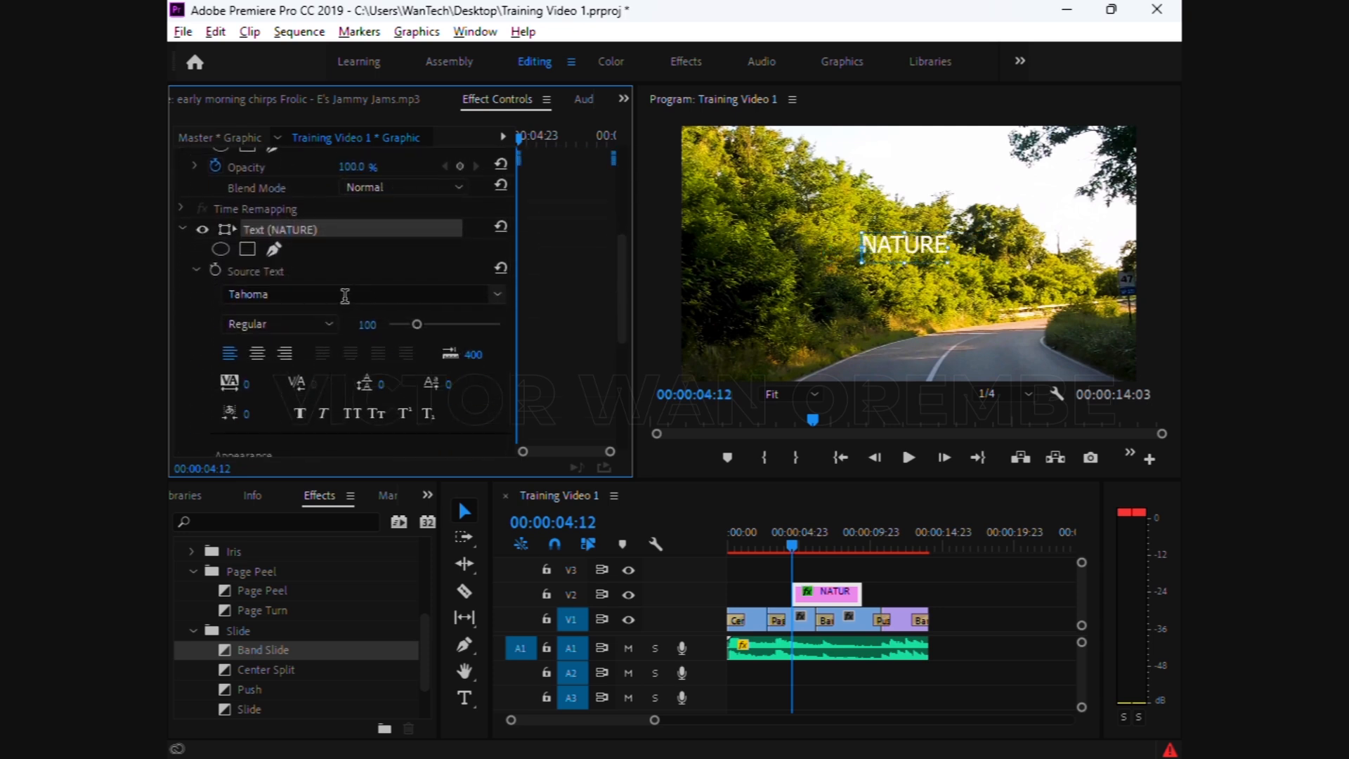
left_click(445, 294)
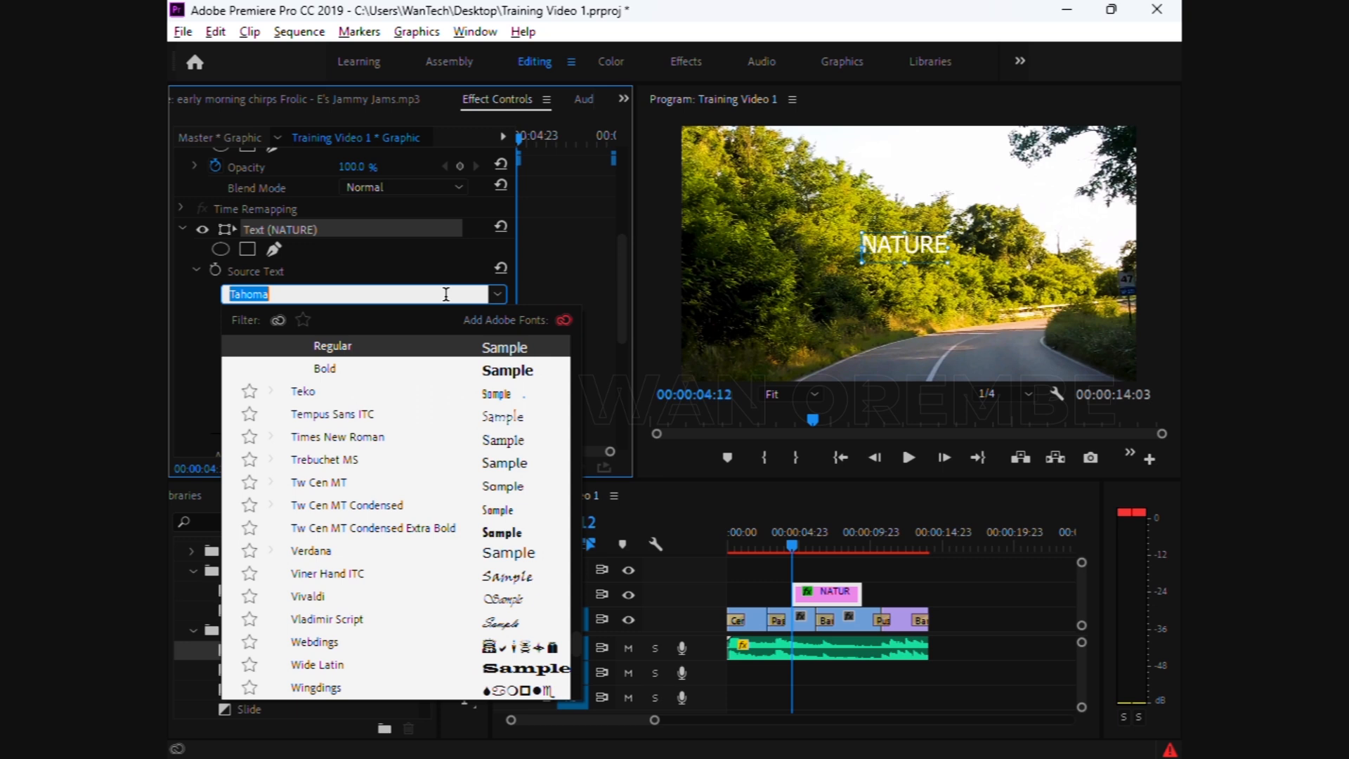
type("MONT")
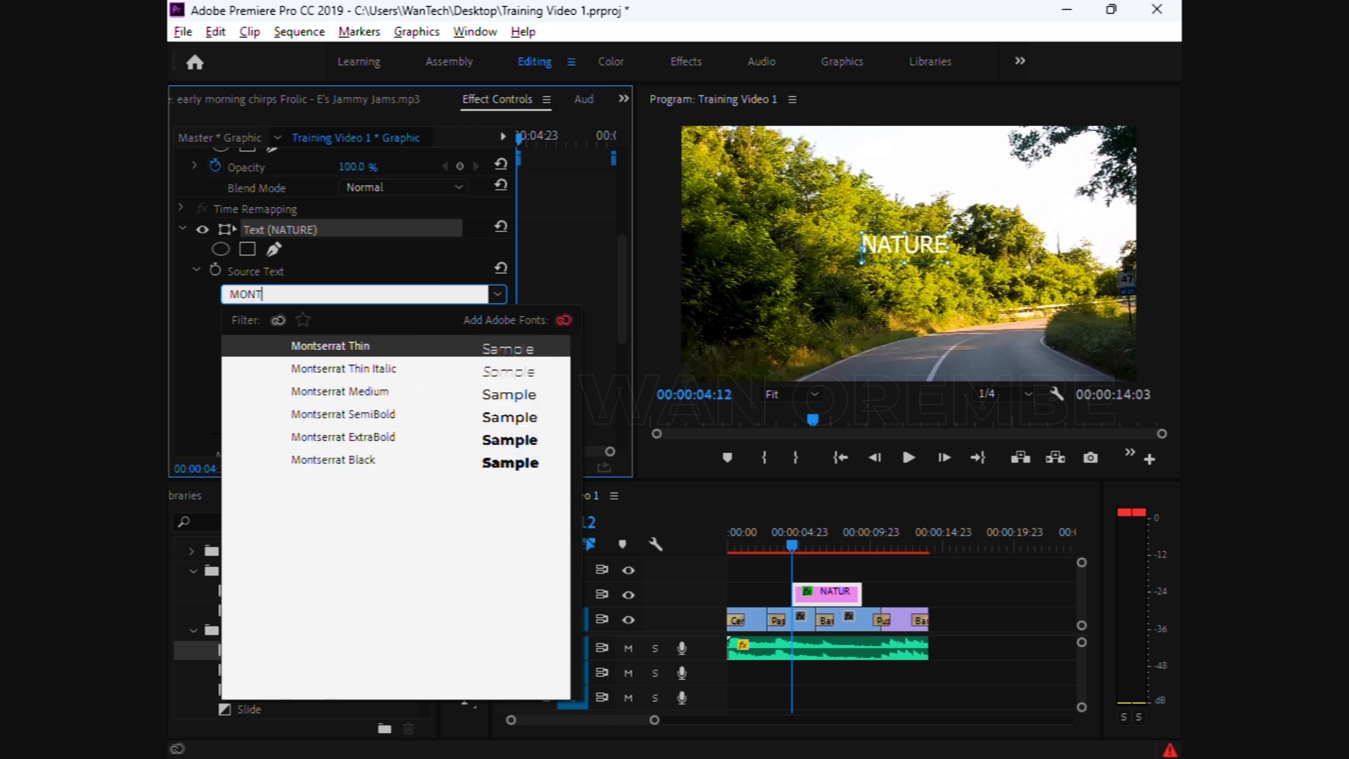
left_click(353, 442)
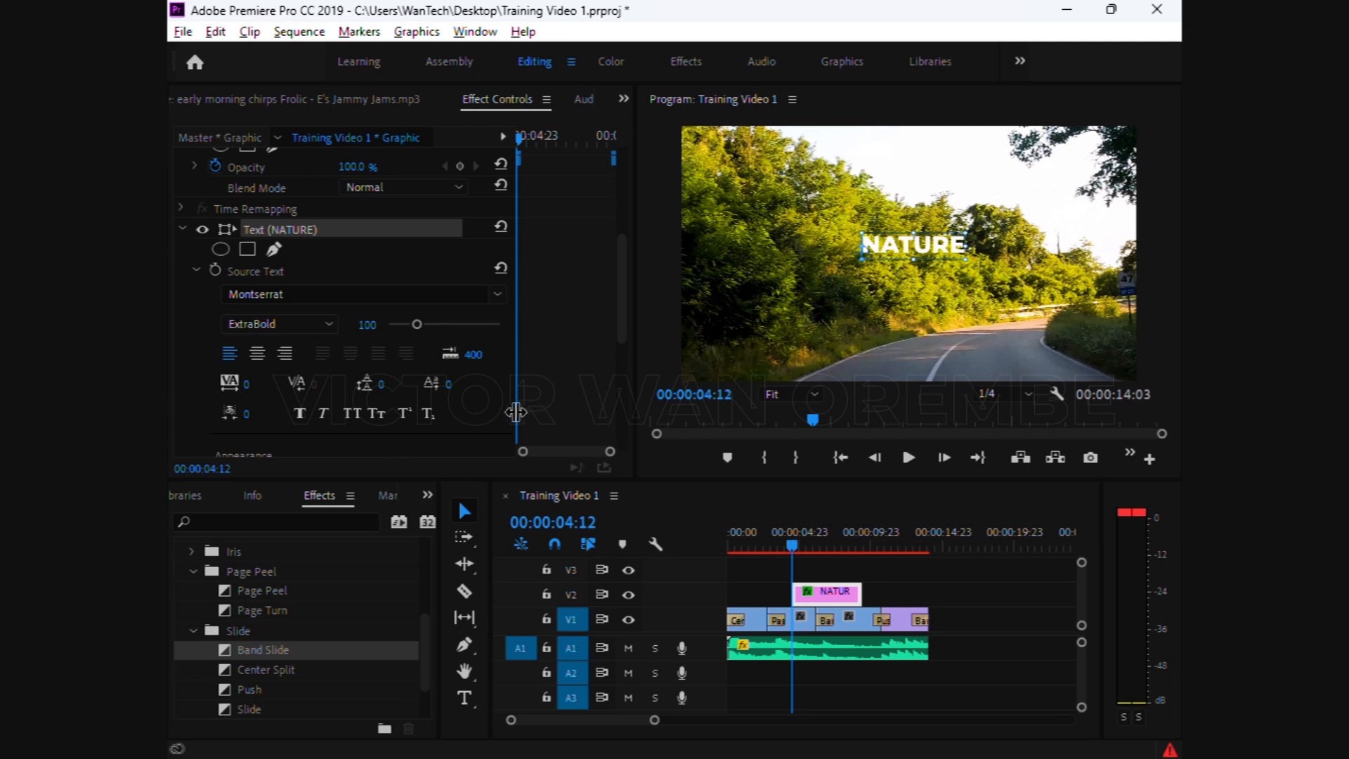
Enlarge the NATURE text to size 190 and move it to the centre of the frame
mouse_move(417, 323)
left_mouse_down()
mouse_move(445, 327)
mouse_move(406, 324)
mouse_move(440, 326)
left_mouse_up()
left_click_drag(887, 244, 836, 255)
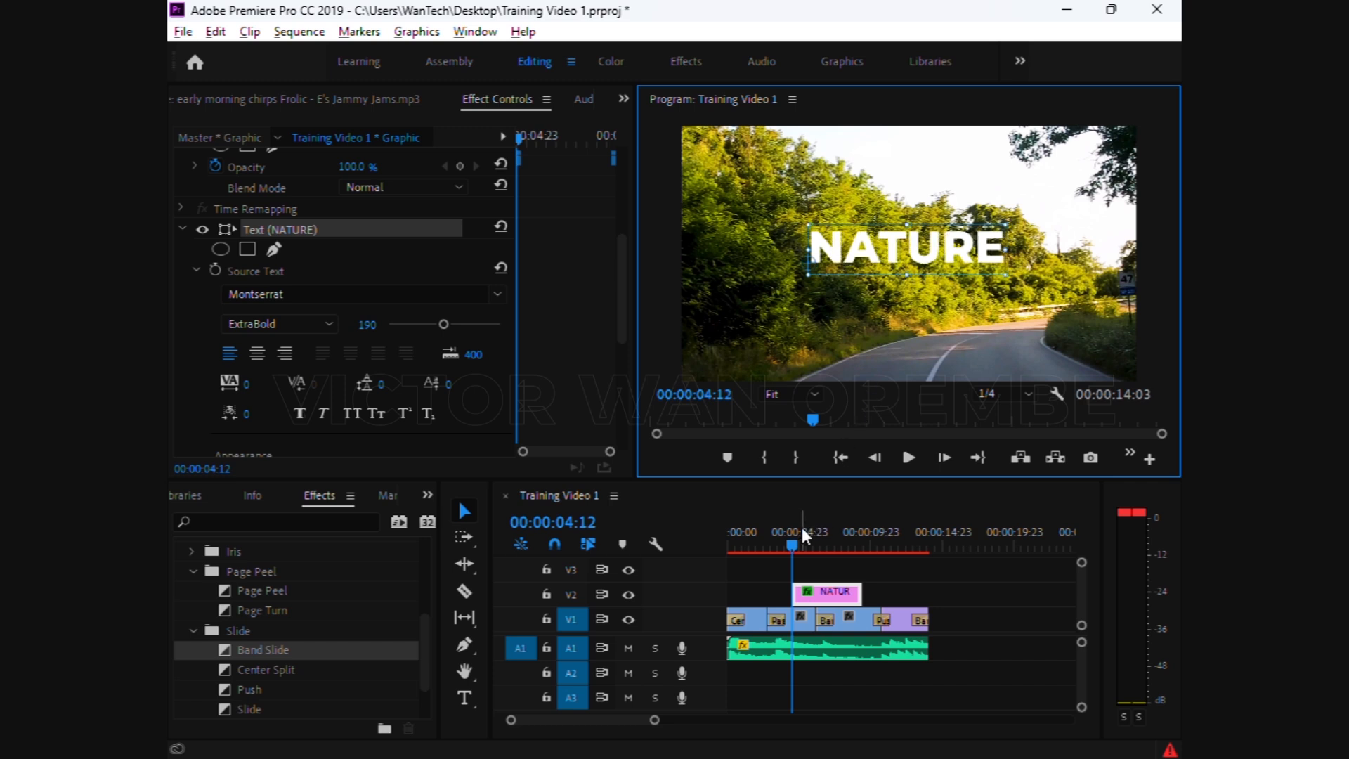
Play the sequence from 00:00:00:00 to check the styled title, and stop at 00:00:12:03
left_click(795, 546)
left_click_drag(799, 541, 719, 546)
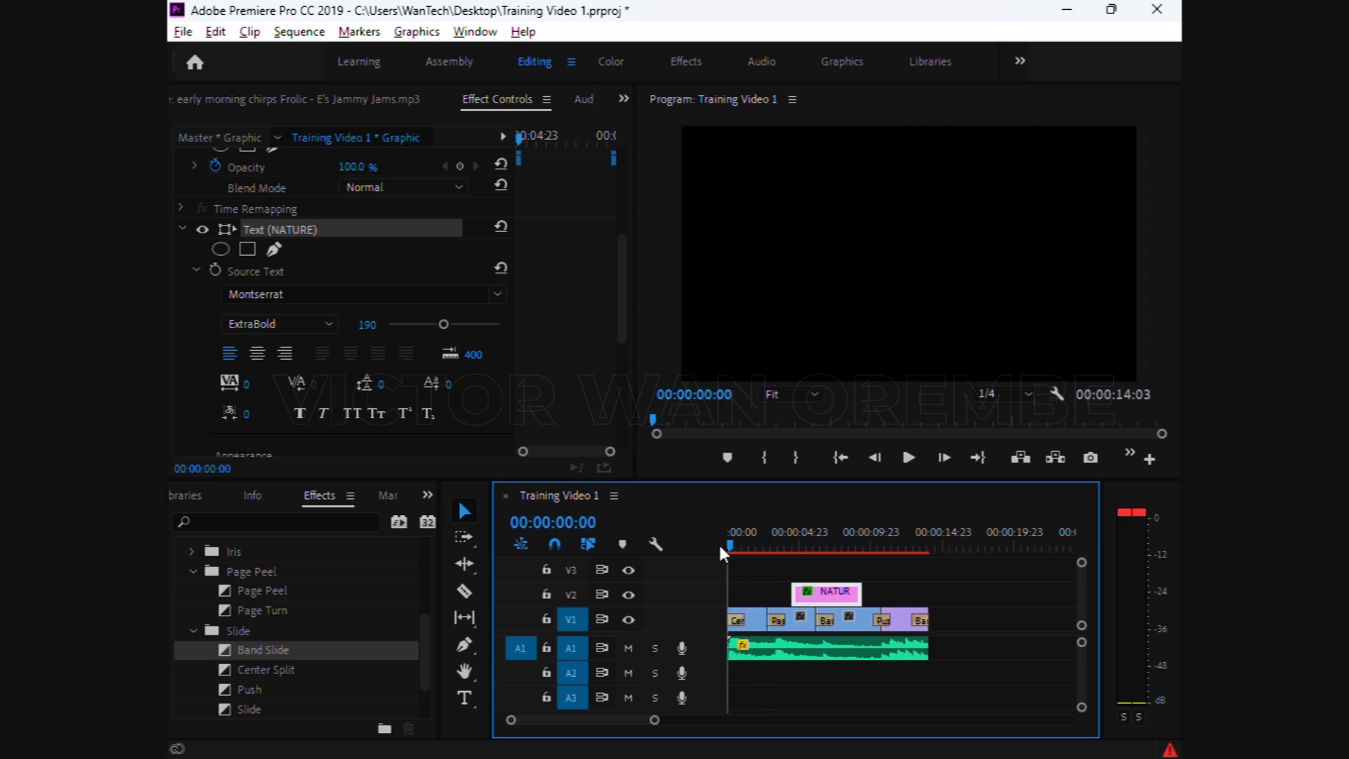
key("space")
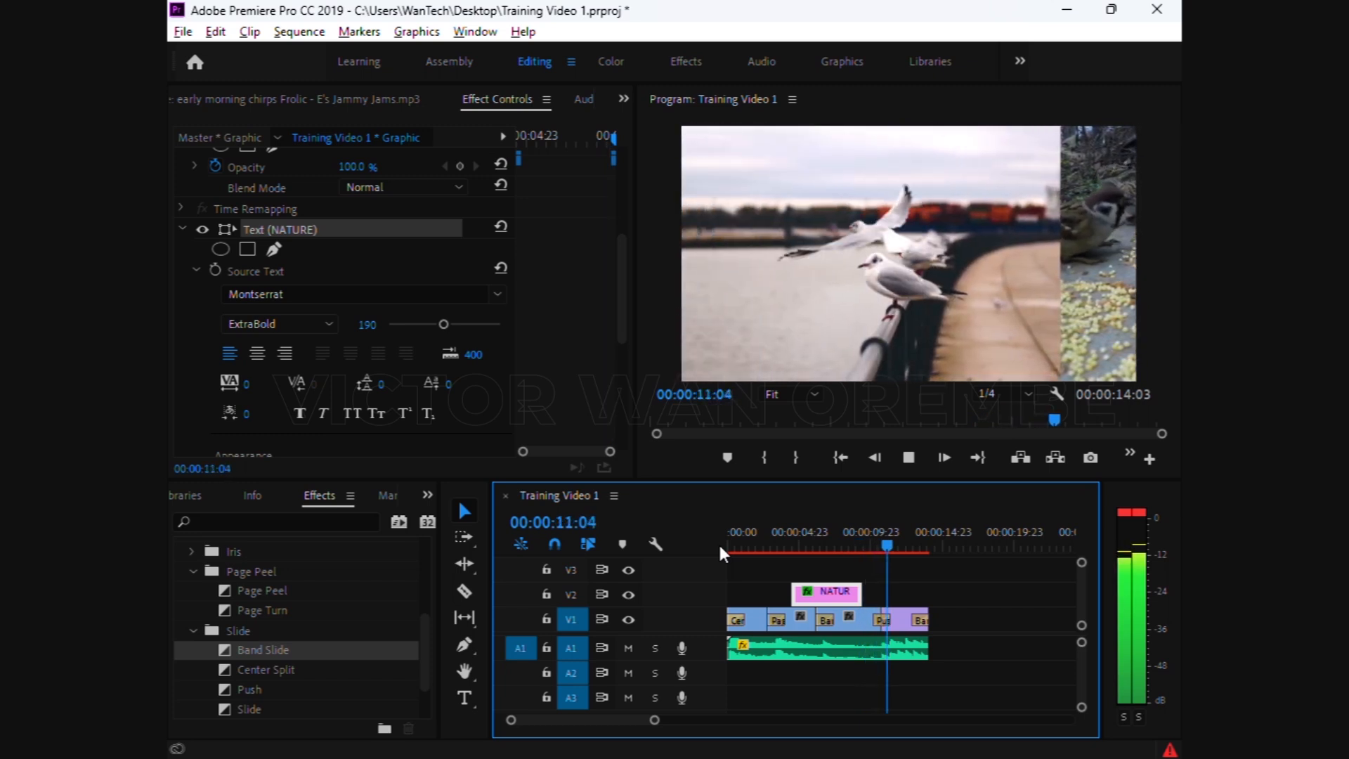
key("space")
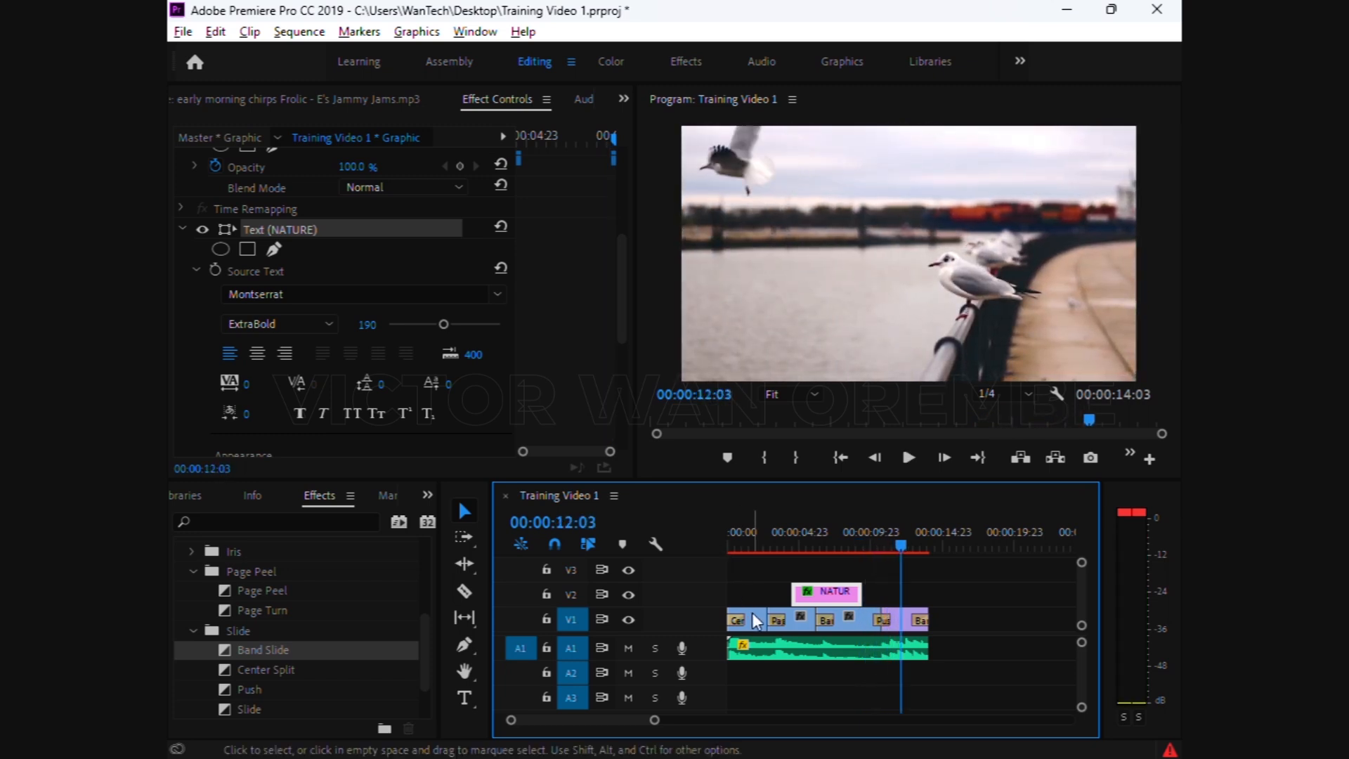
Move the NATURE graphic earlier on V2, shortened to 00:00:02:20, and play the opening, stopping at 00:00:01:20
left_click_drag(828, 597, 768, 594)
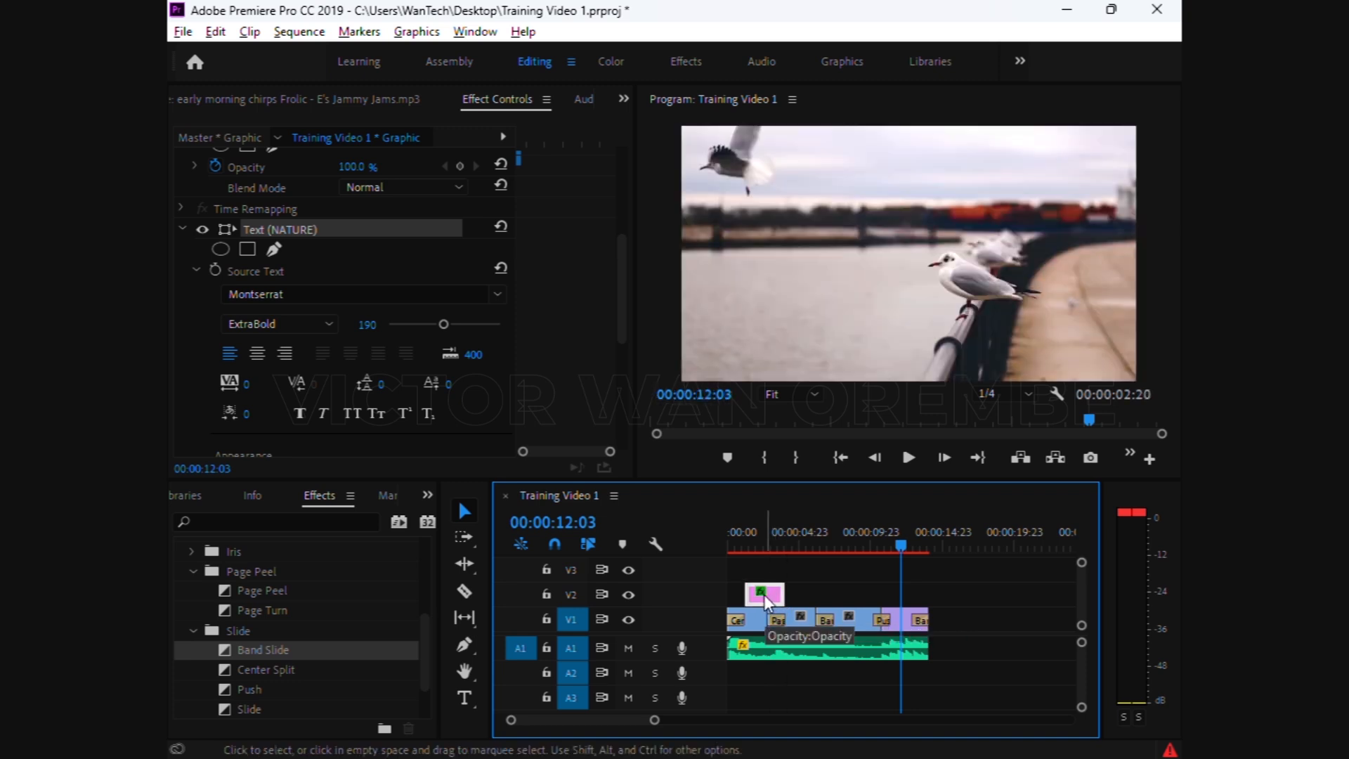
left_click_drag(737, 531, 708, 540)
key("space")
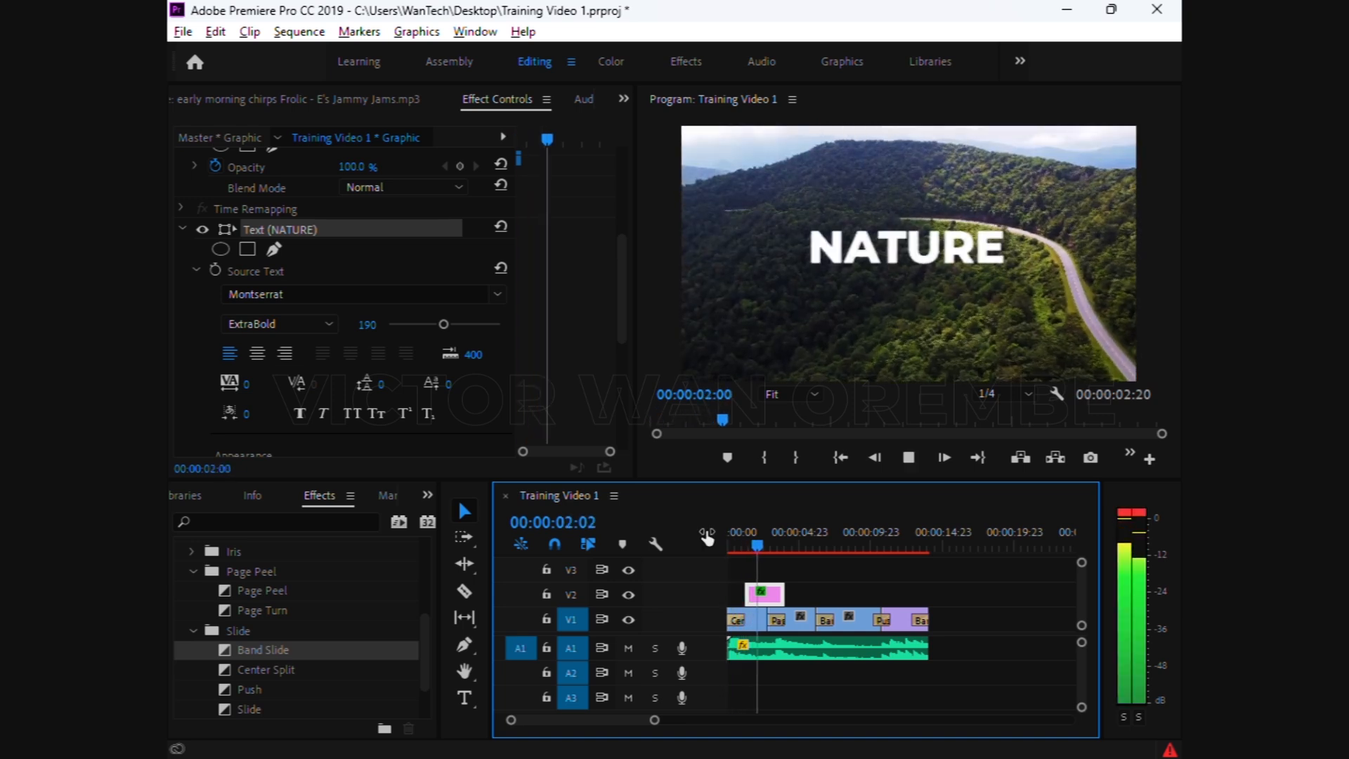
left_click_drag(738, 542, 731, 542)
key("space")
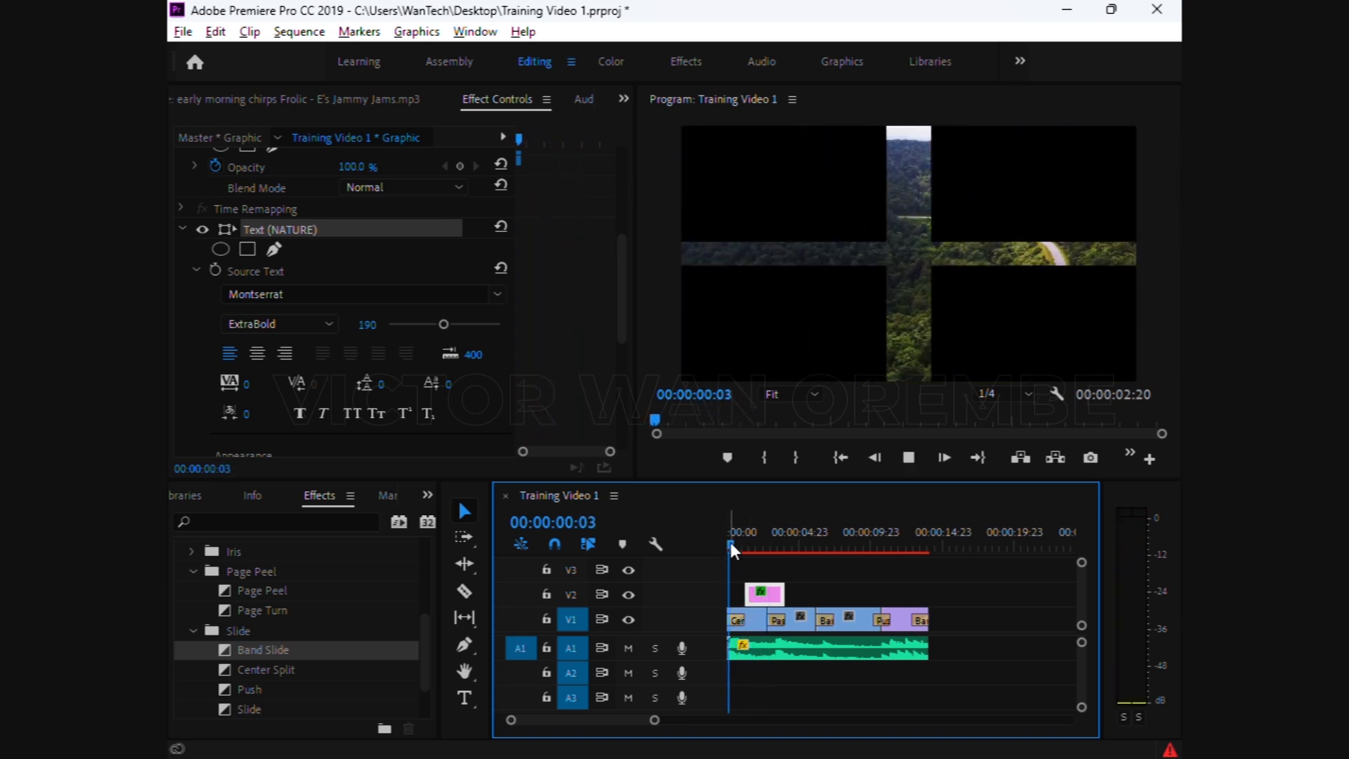
key("space")
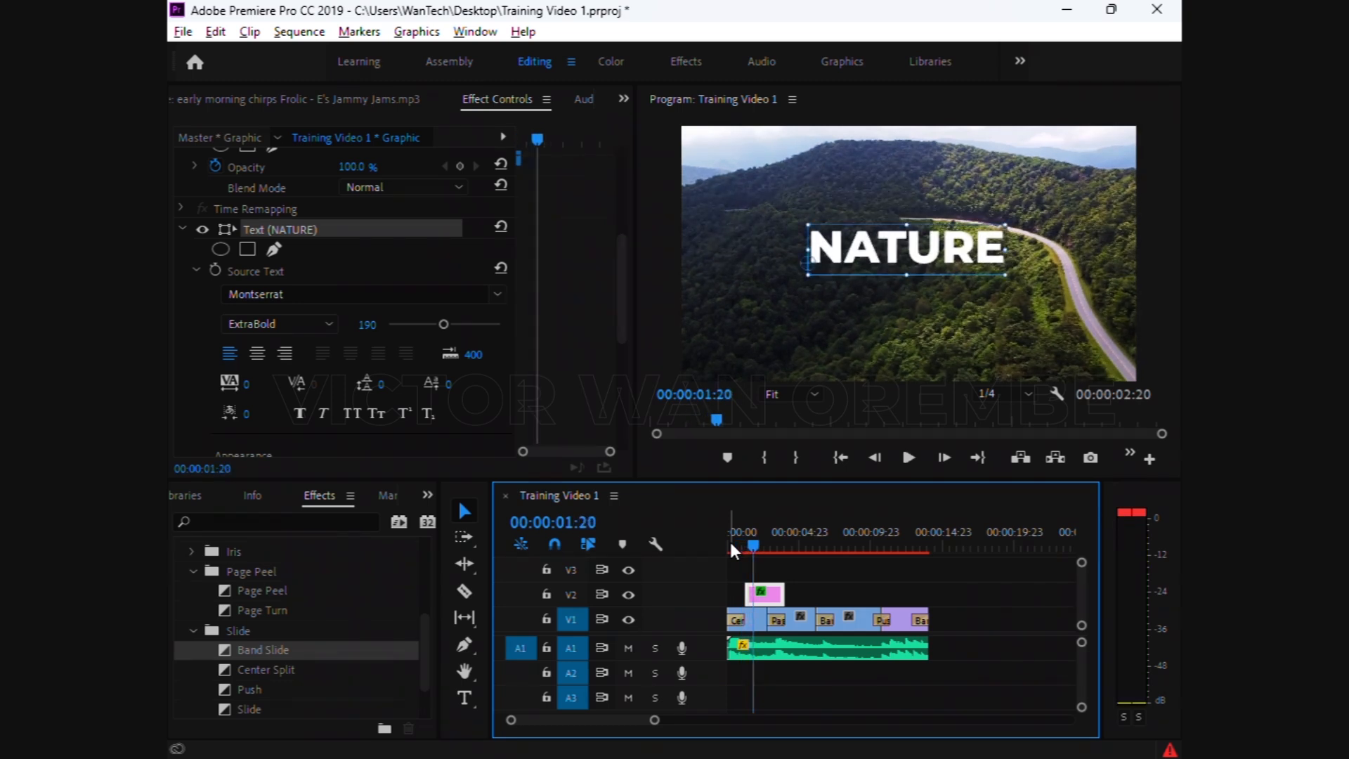
Try default transitions on the whole NATURE graphic, undo back past the trim, and shorten the graphic's end again
key("ctrl+d")
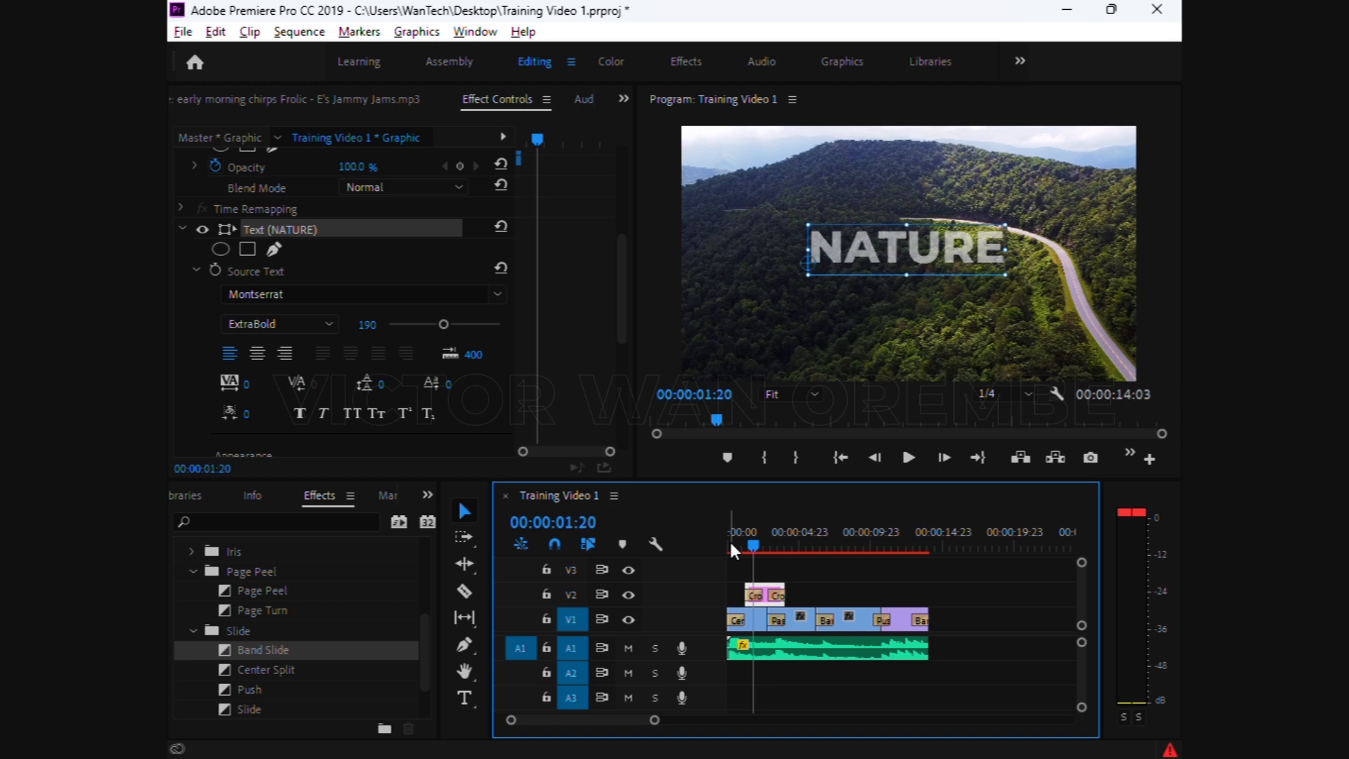
key("ctrl+z")
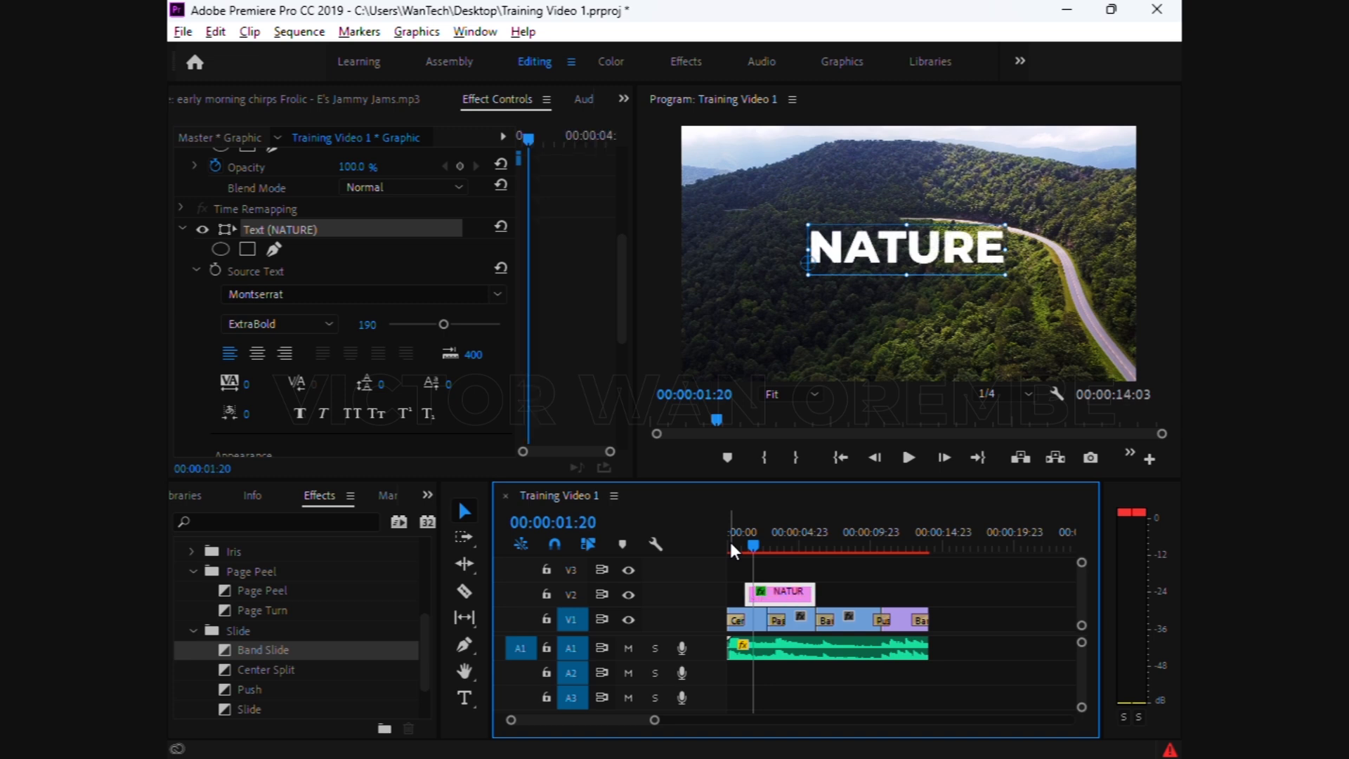
left_click_drag(817, 596, 776, 593)
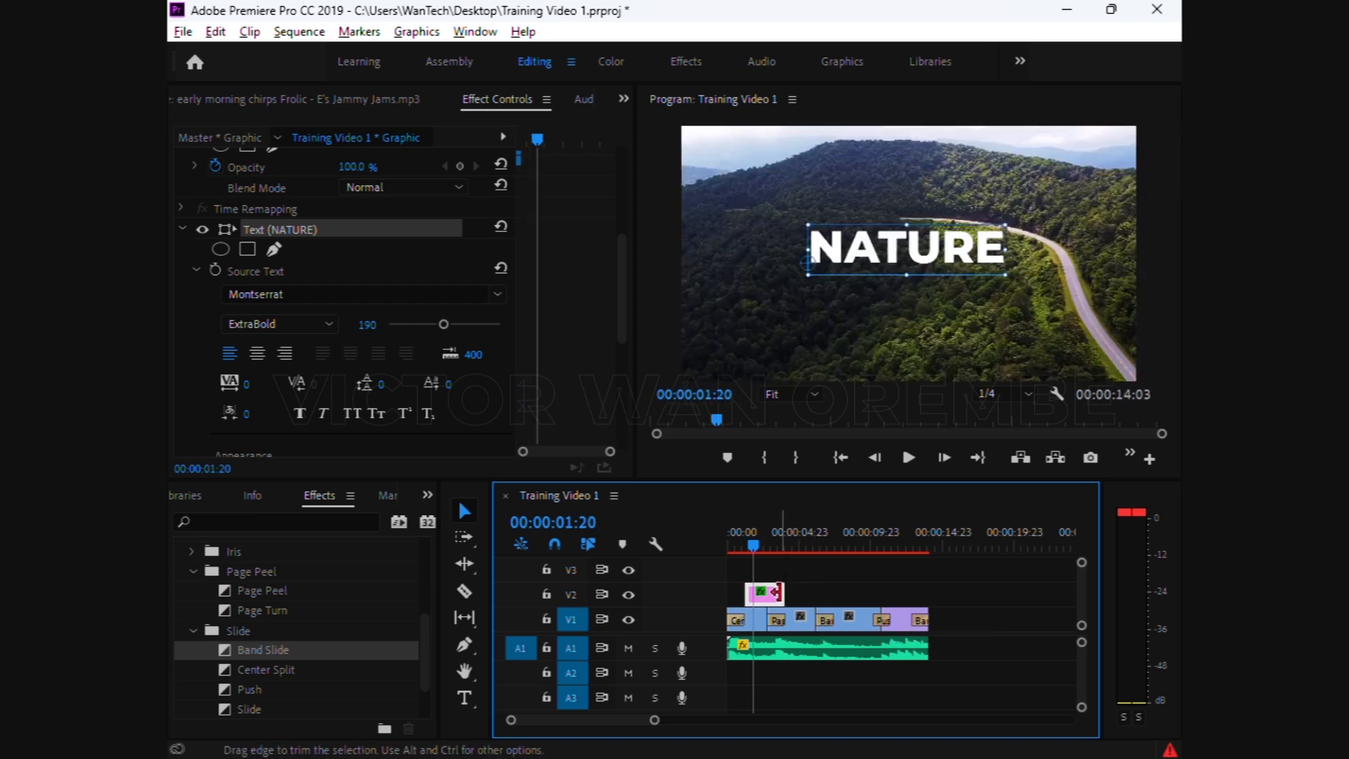
Apply the default transition to both the start and the end edge of the NATURE graphic on V2
right_click(740, 596)
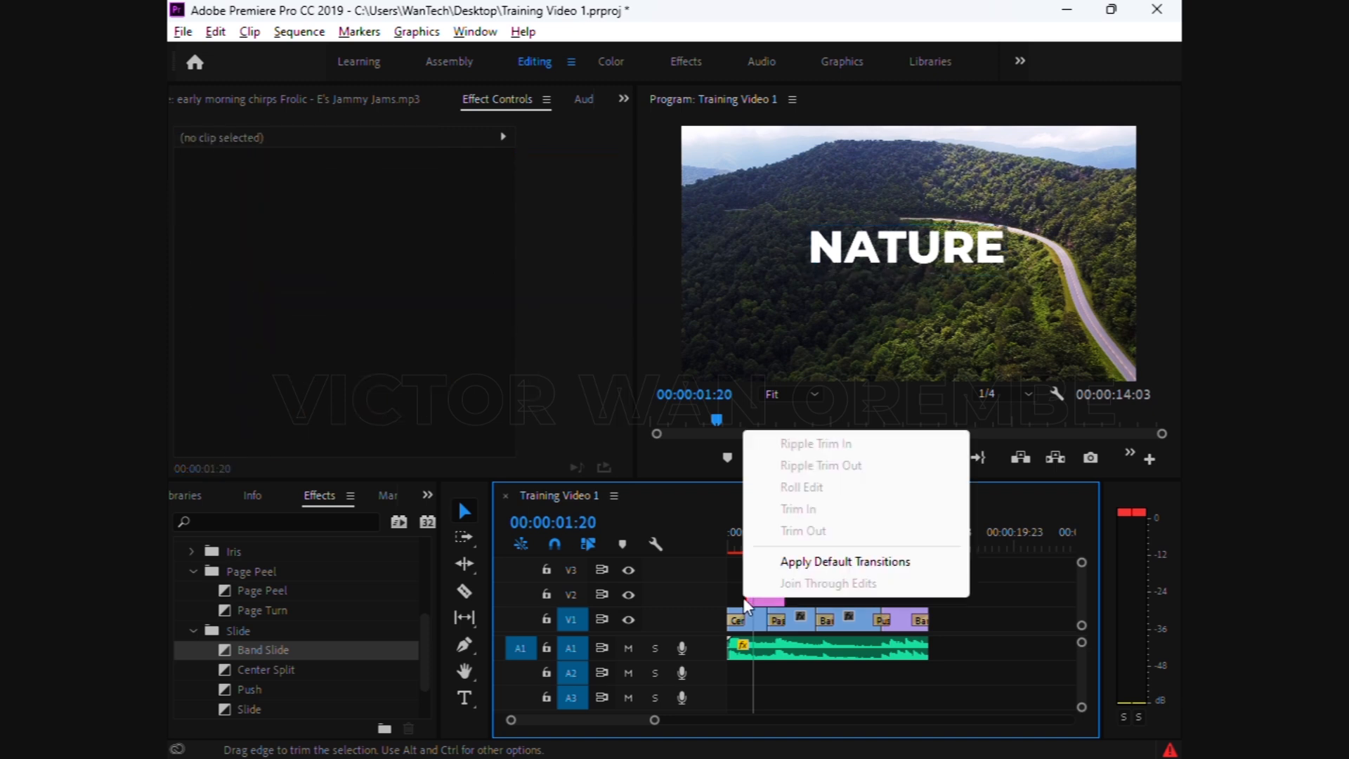
left_click(792, 566)
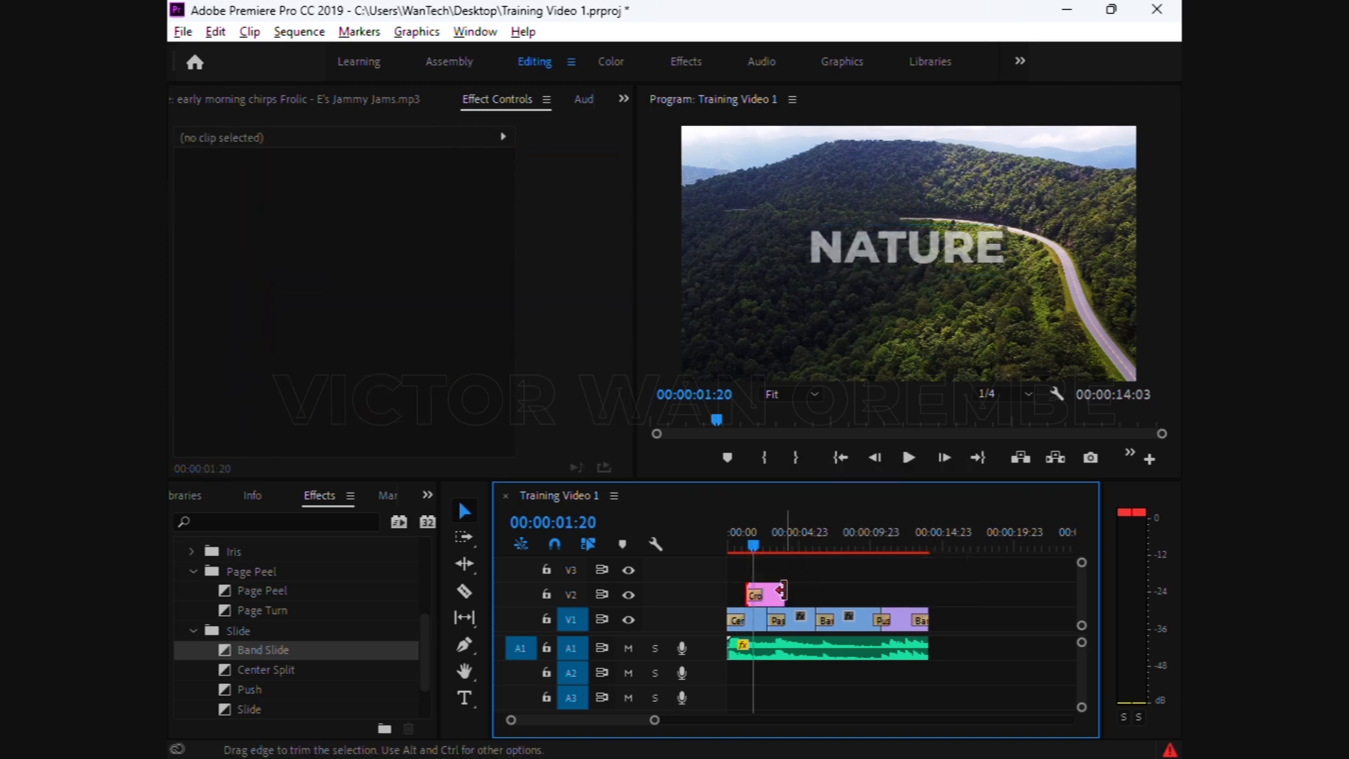
right_click(783, 590)
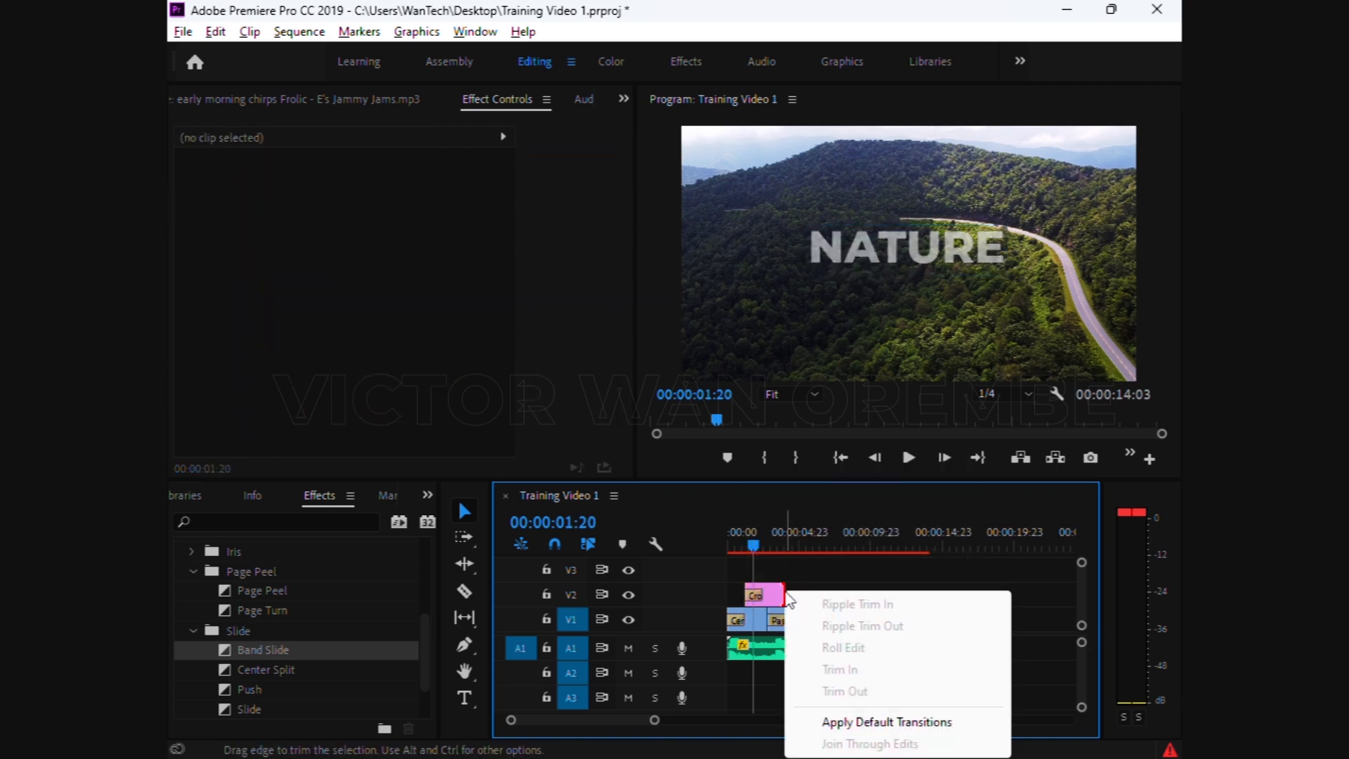
left_click(870, 724)
Play the opening of the sequence to preview the title's fade in and out, and save the project
left_click(748, 546)
left_click_drag(748, 544, 739, 547)
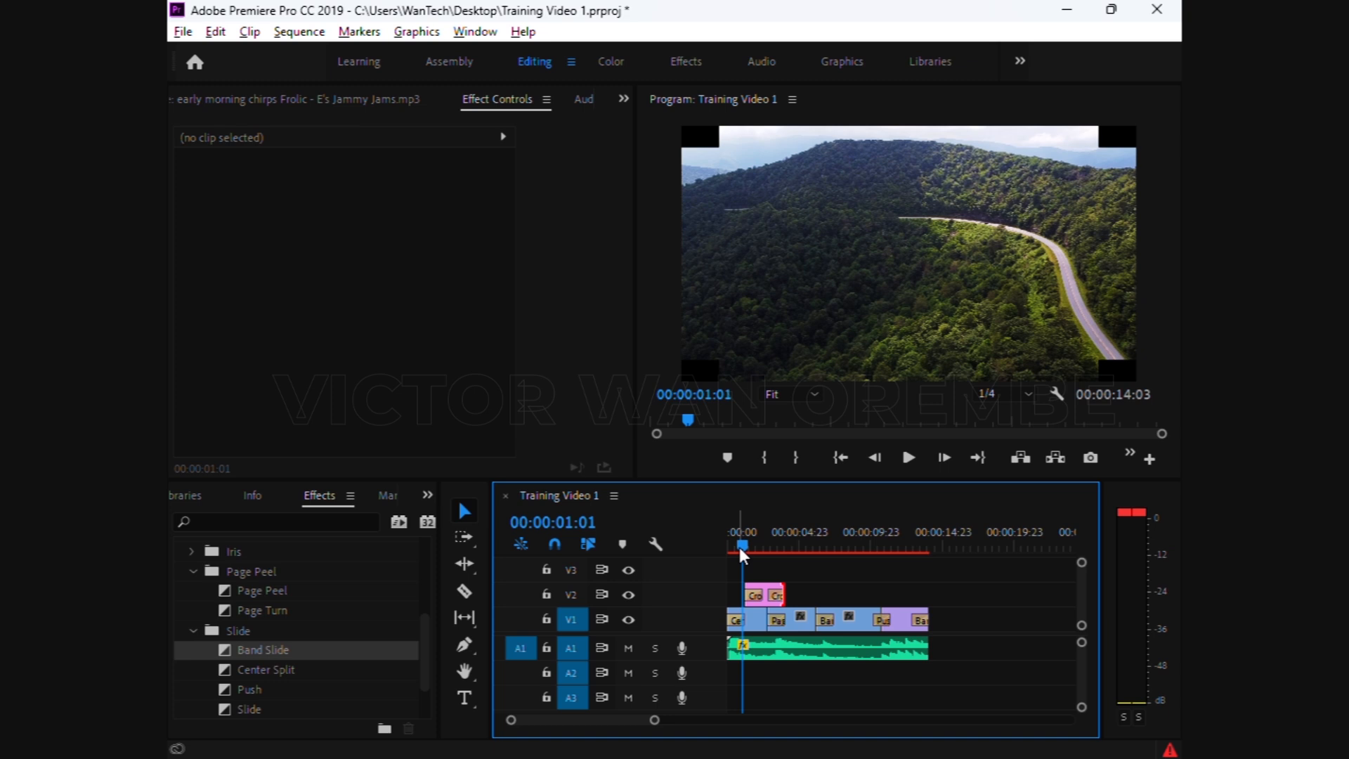
key("space")
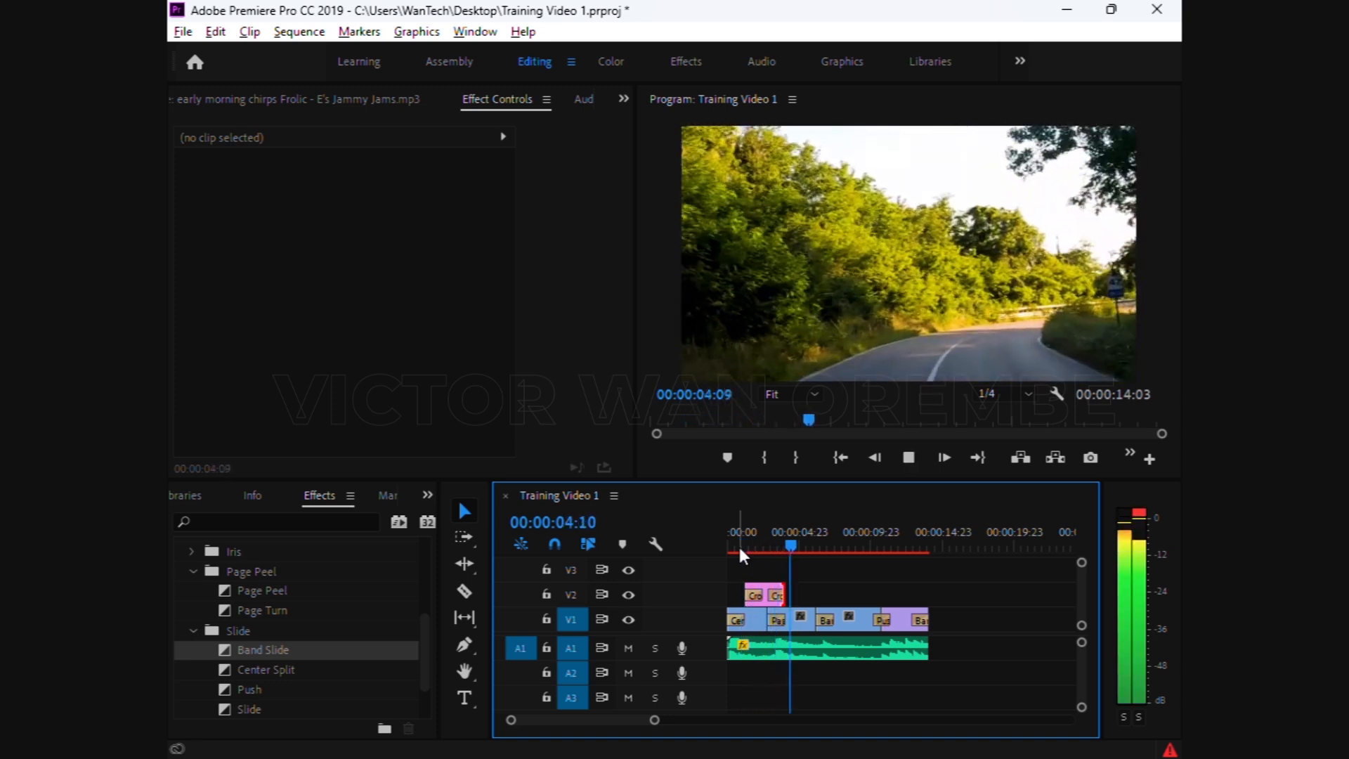
left_click_drag(749, 537, 711, 534)
key("space")
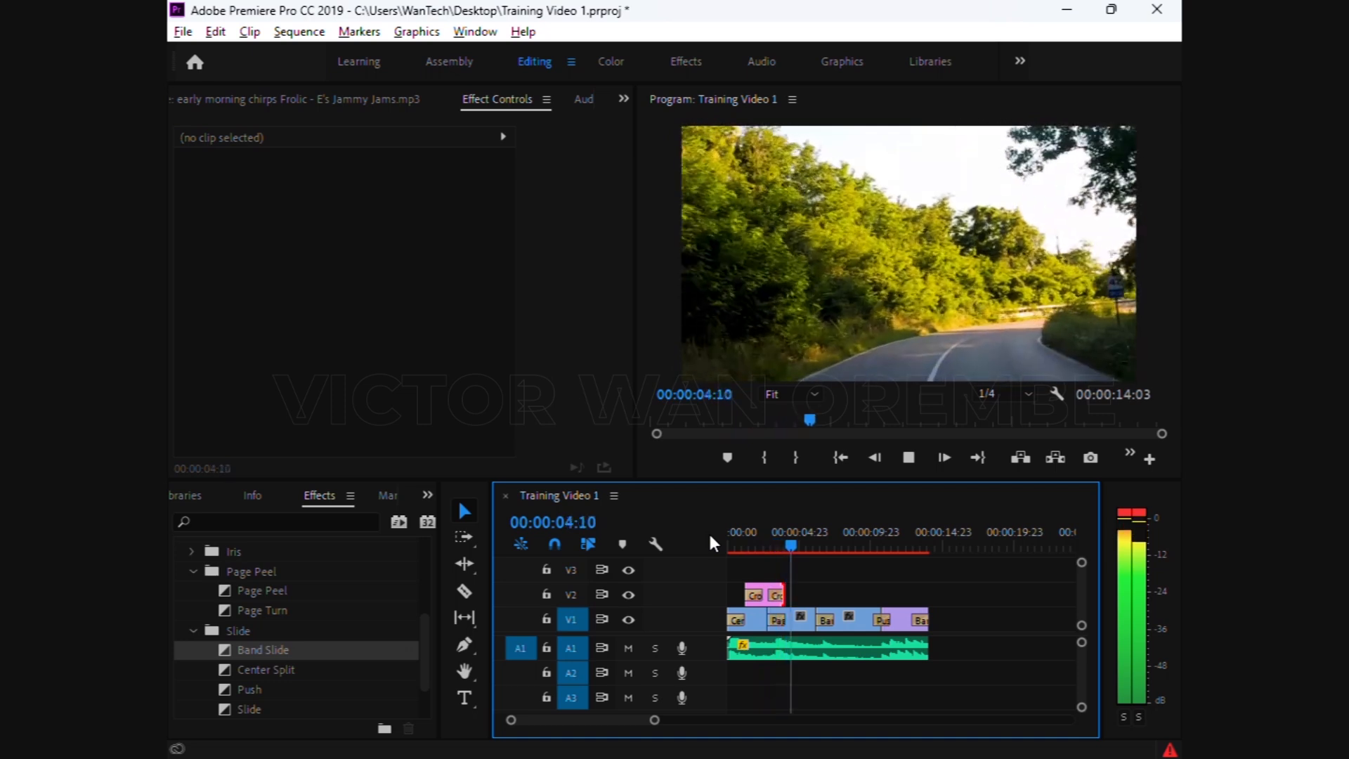
key("space")
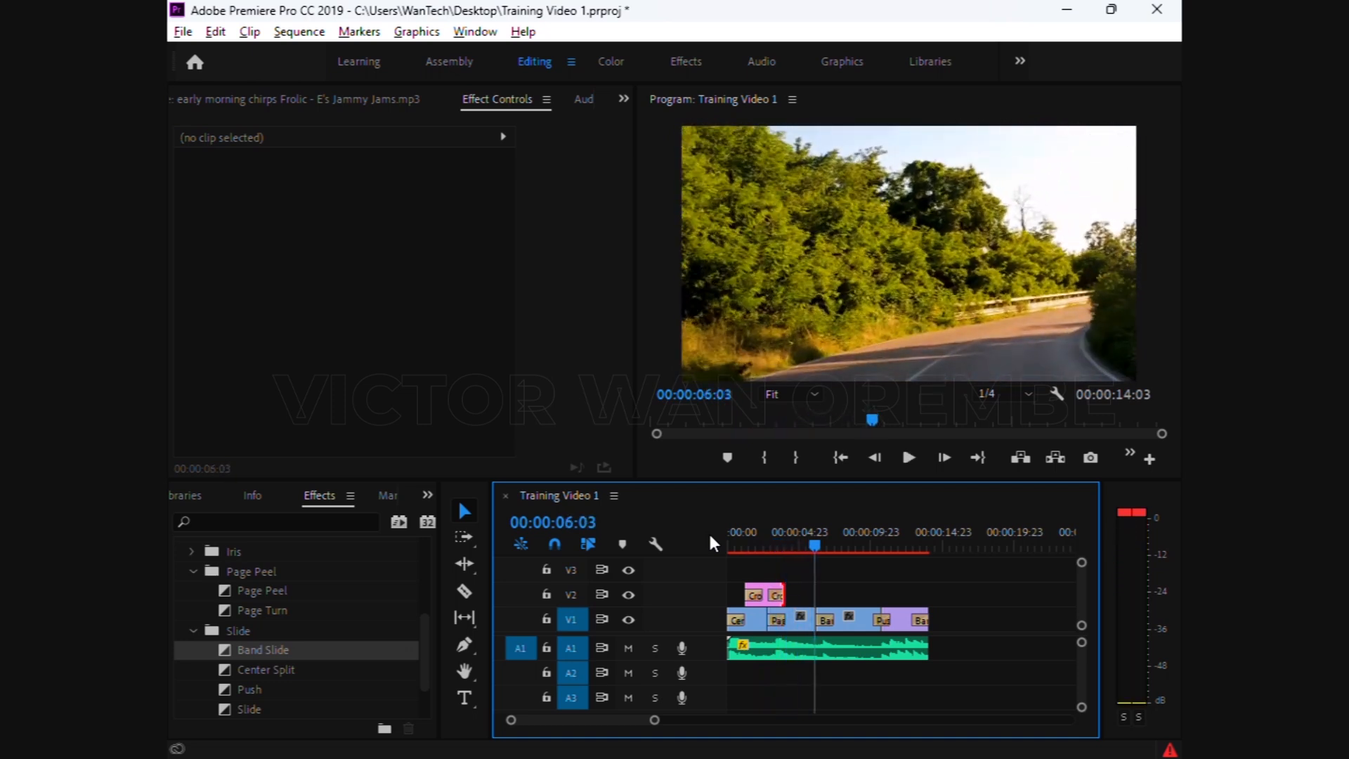
key("ctrl+s")
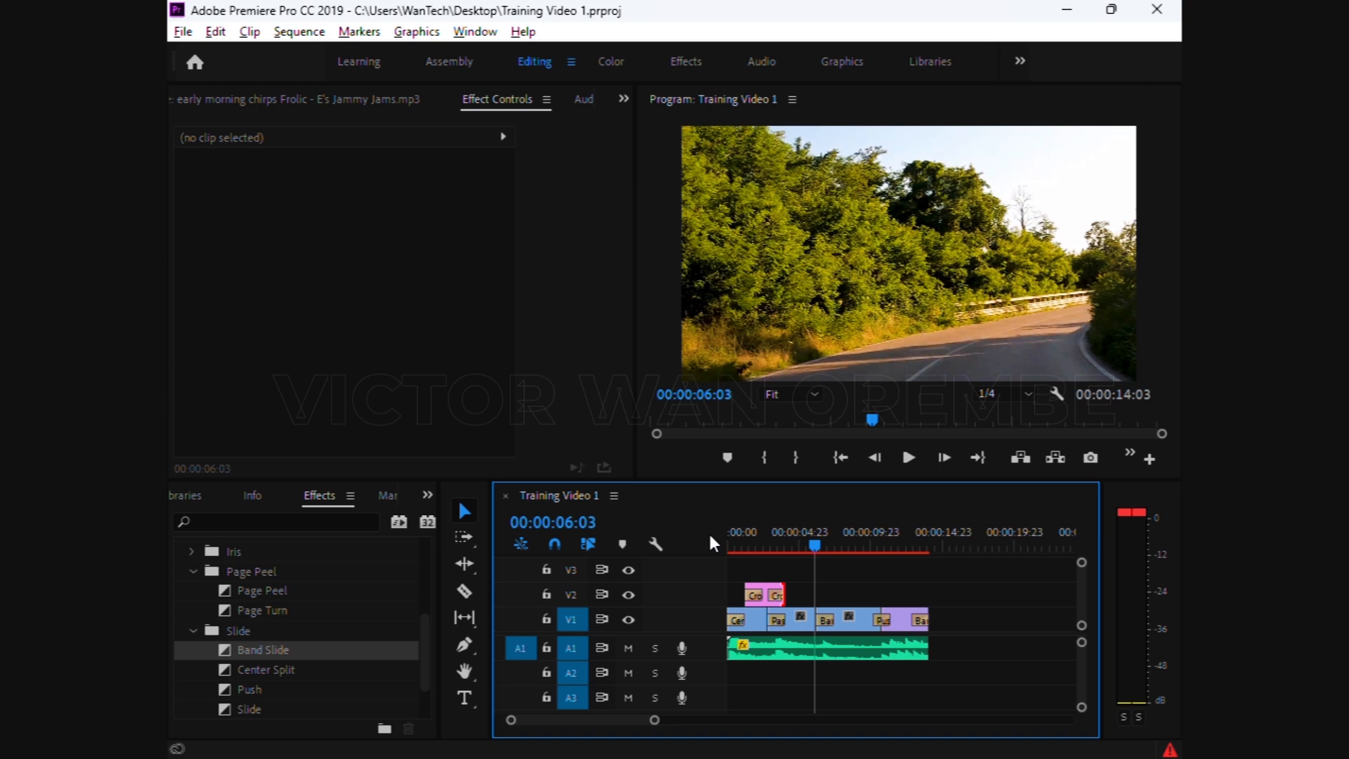
Play the saved sequence from its very start and stop at 00:00:05:06
key("Home")
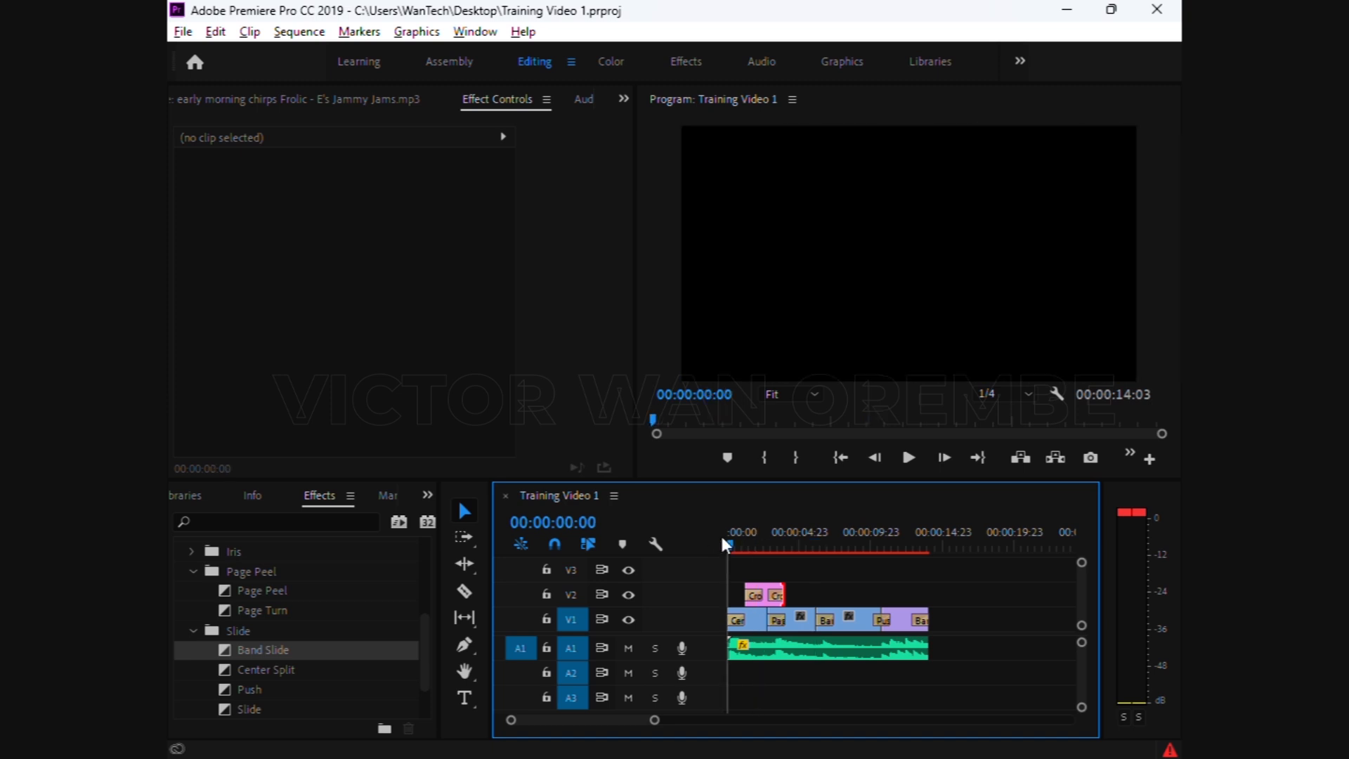
key("space")
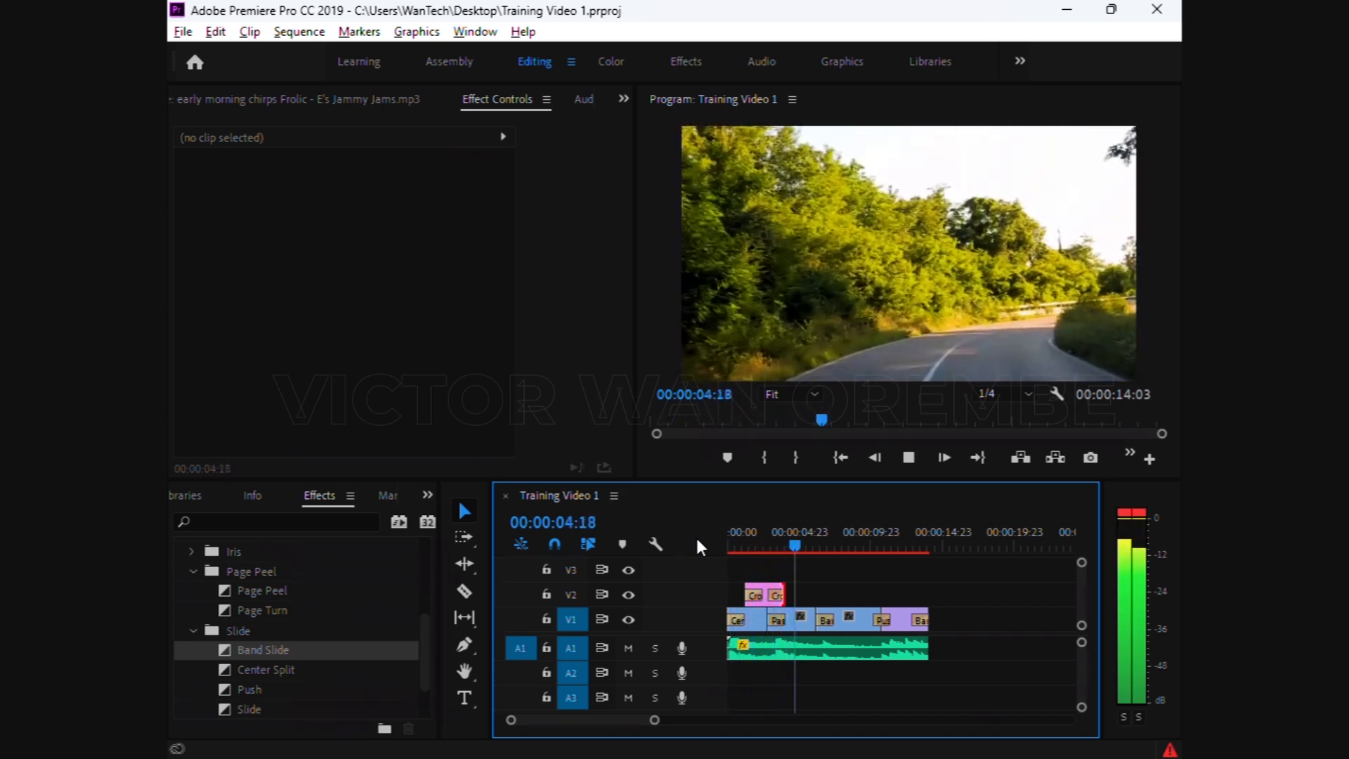
key("space")
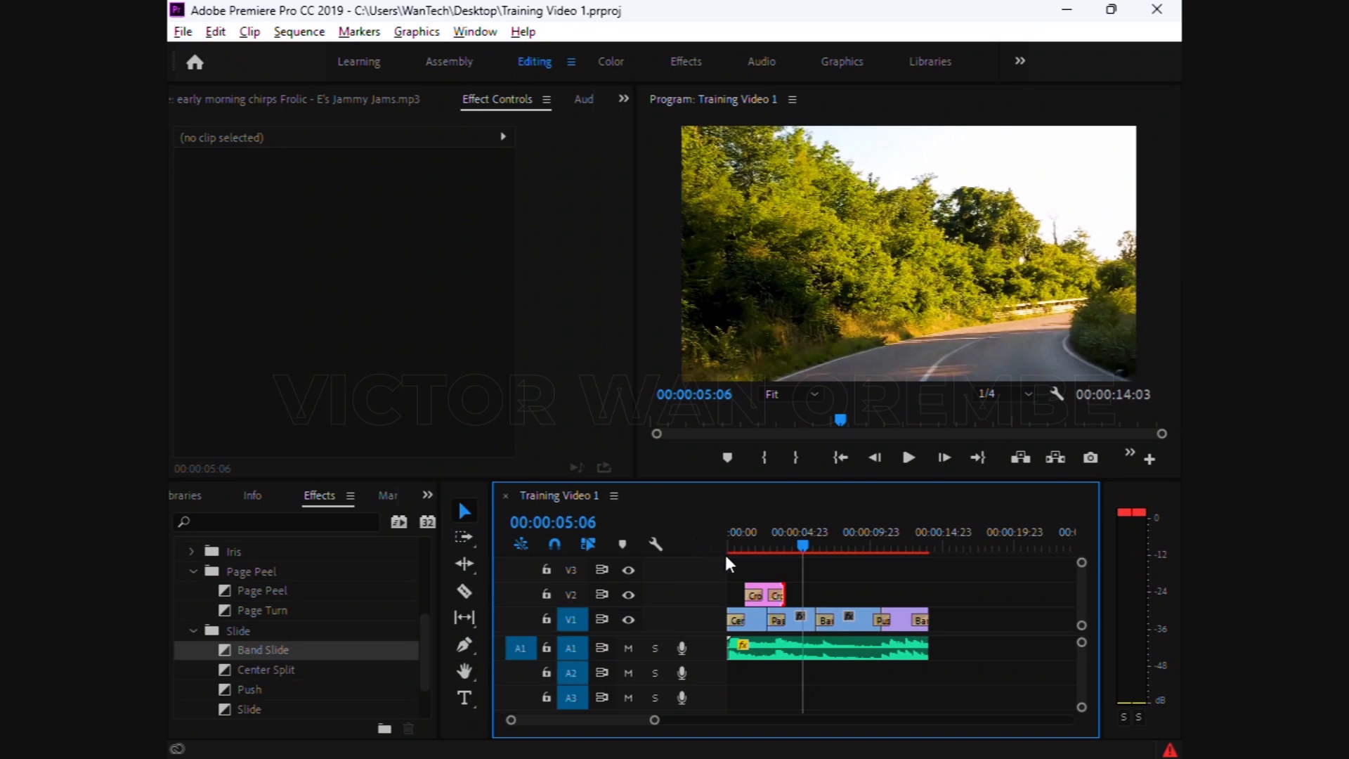
With the playhead at 00:00:02:18, enable a stroke on the NATURE text and change its fill to dark green
left_click_drag(761, 541, 769, 545)
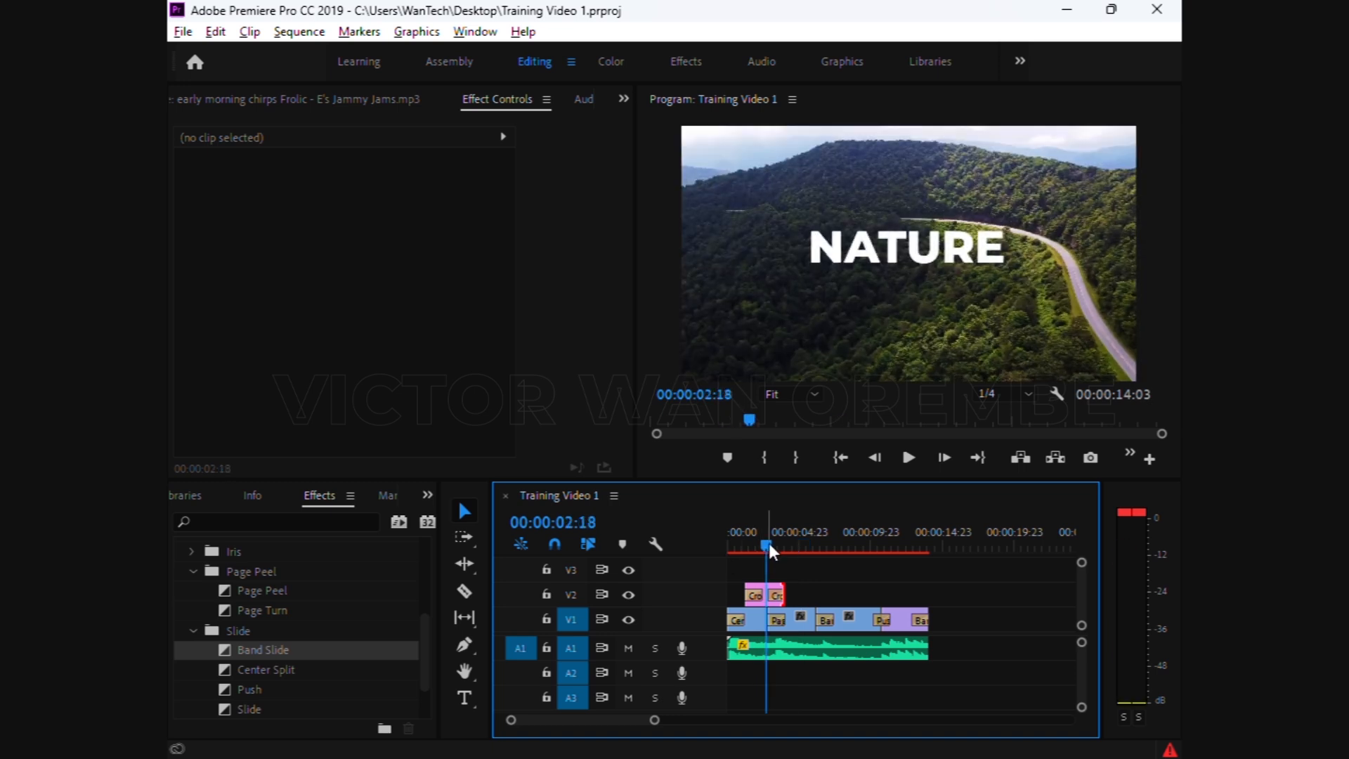
left_click(757, 606)
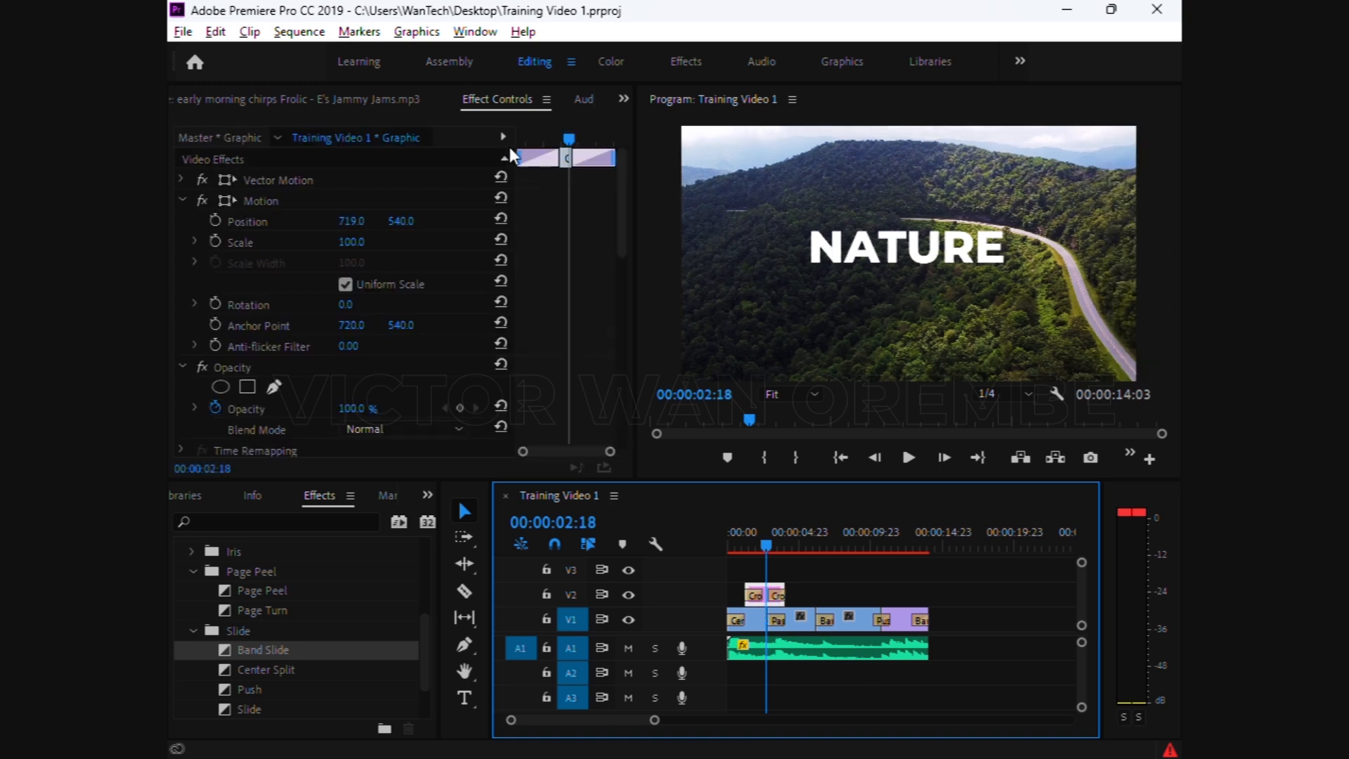
left_click_drag(621, 197, 612, 368)
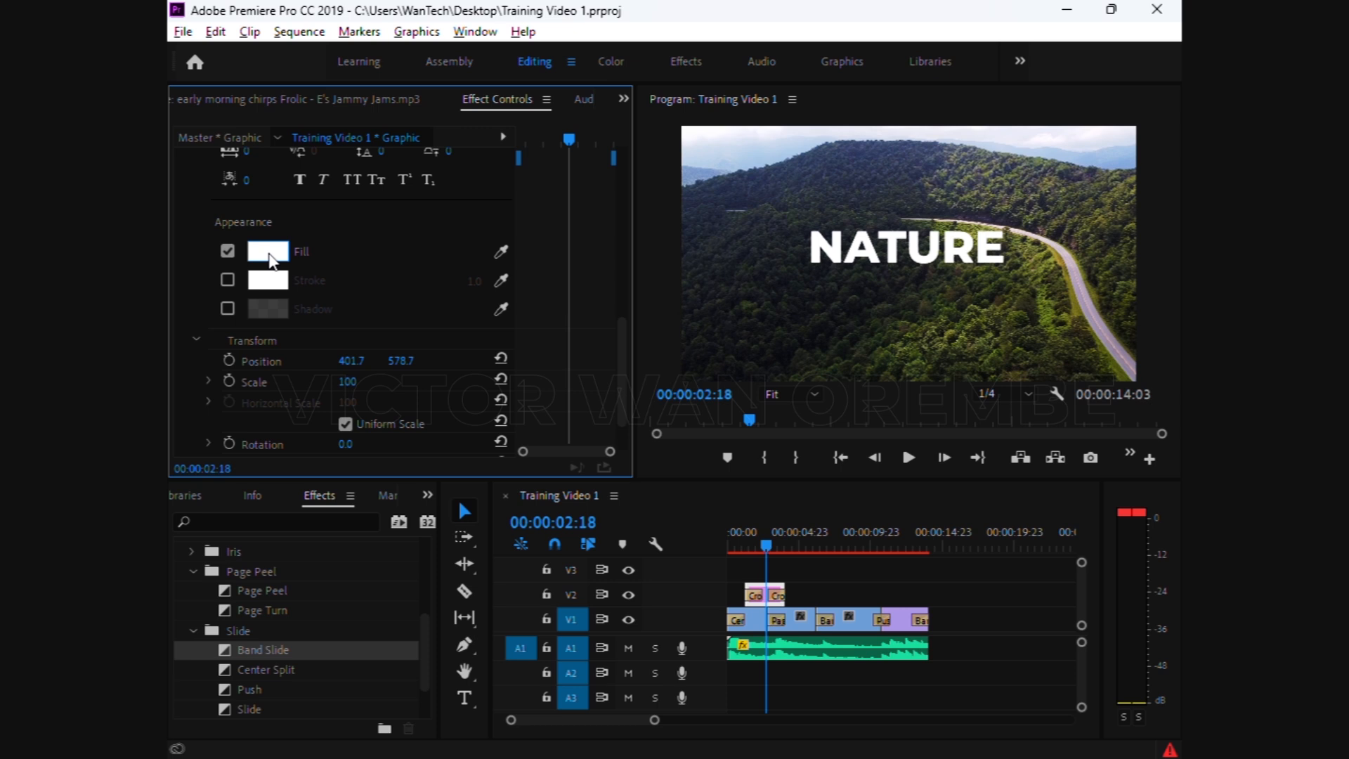
left_click(224, 281)
left_click(279, 260)
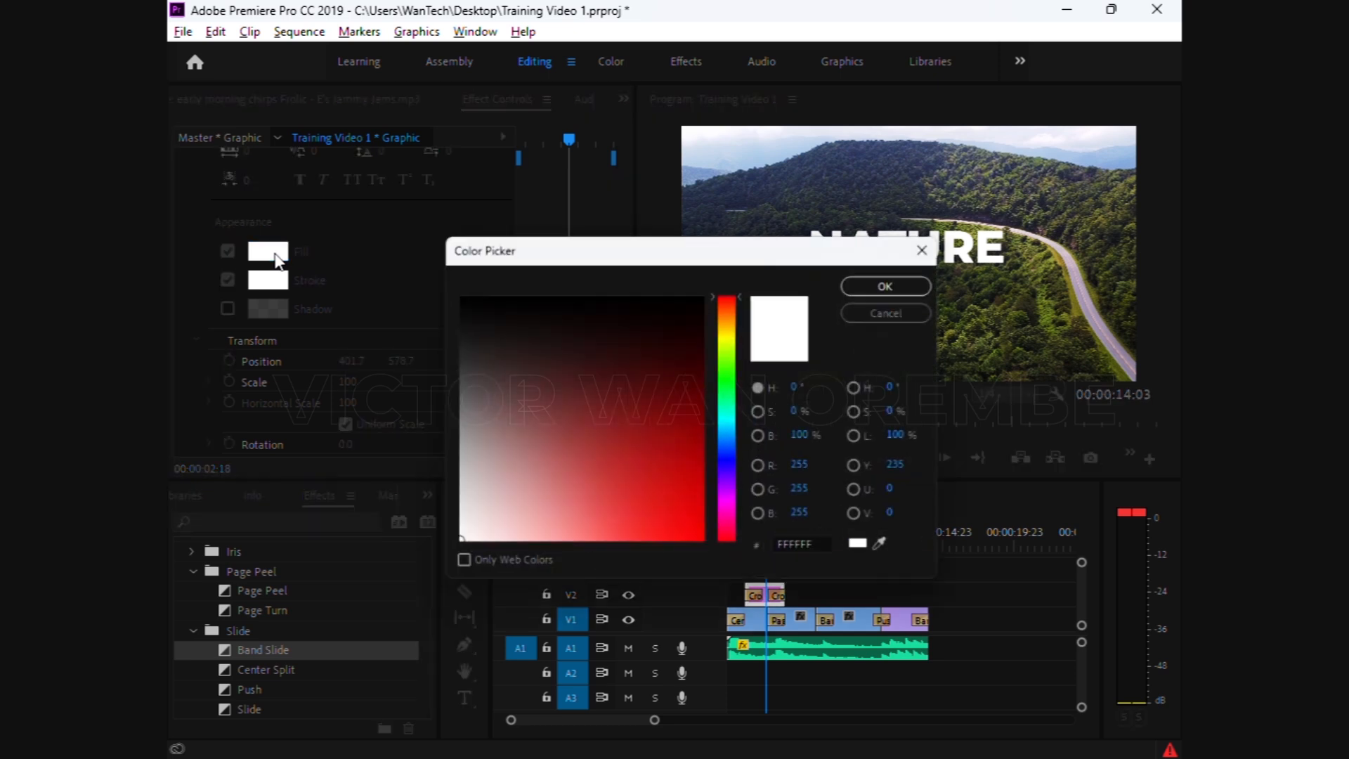
mouse_move(737, 380)
left_mouse_down()
mouse_move(731, 392)
mouse_move(733, 365)
mouse_move(702, 373)
left_mouse_up()
left_click(907, 283)
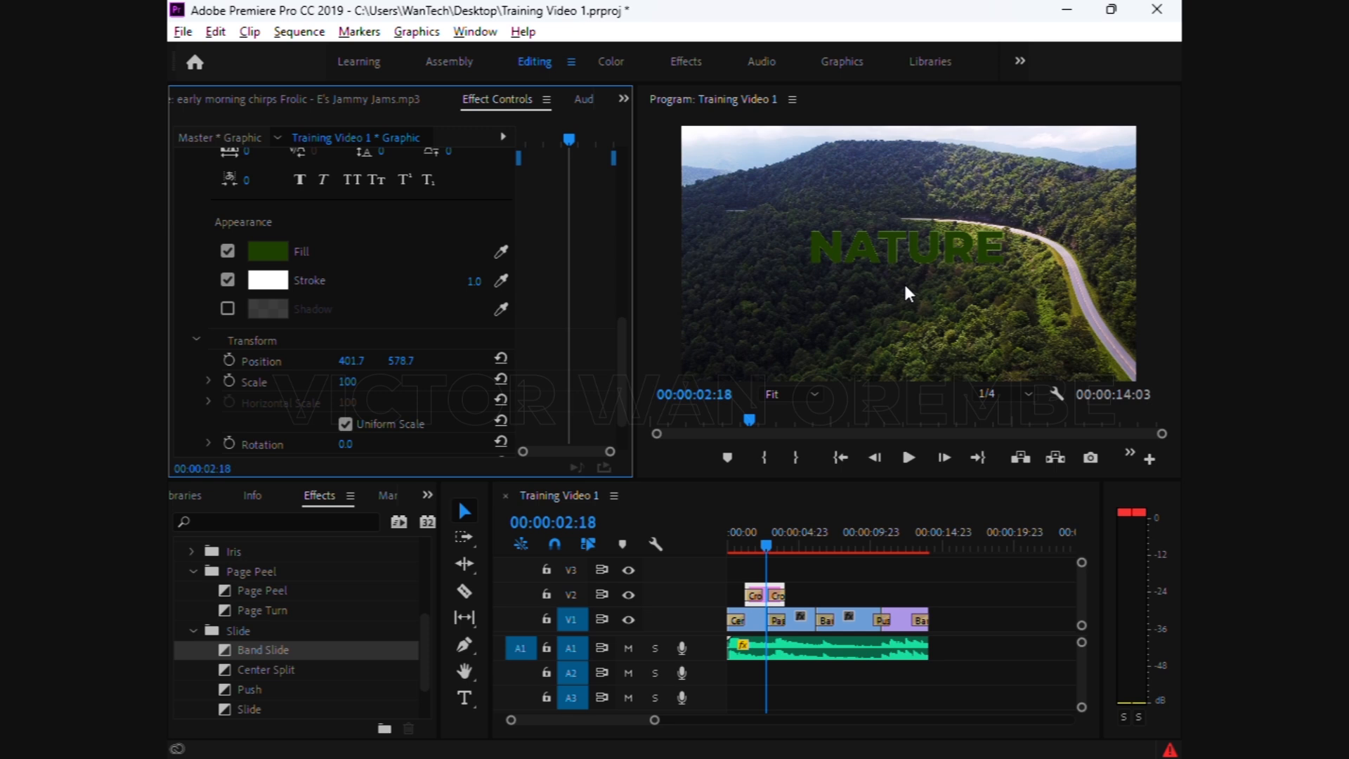
Play the sequence from the beginning to review the green NATURE title with its transitions
left_click_drag(771, 544, 740, 546)
key("space")
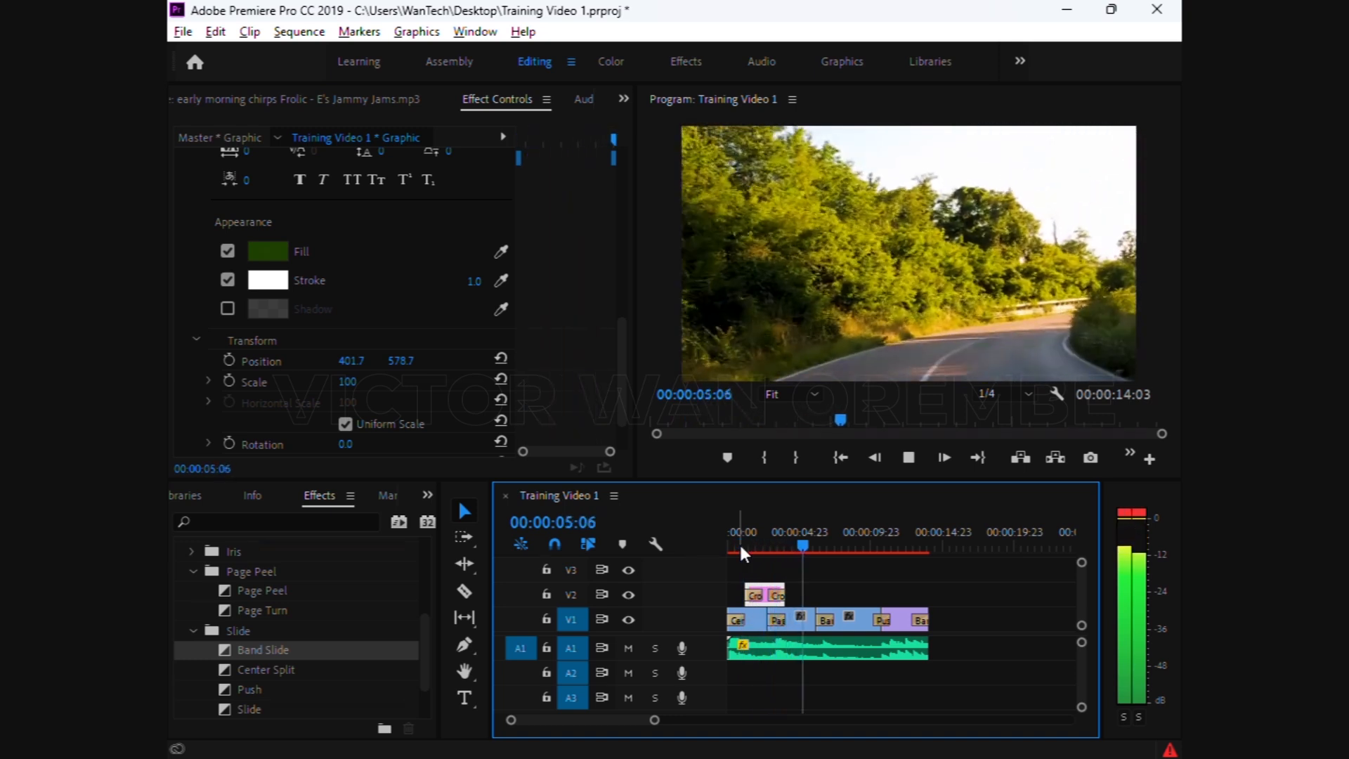
left_click_drag(756, 531, 720, 541)
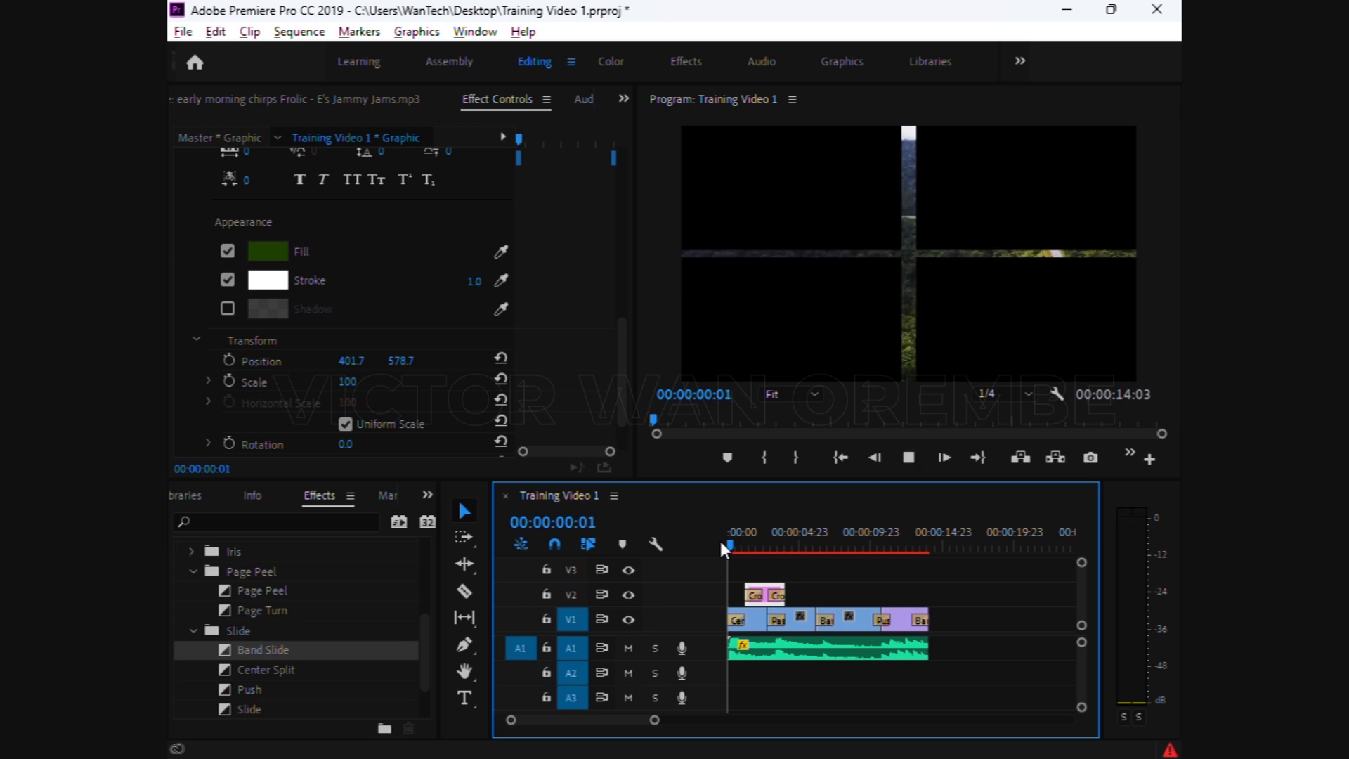
key("space")
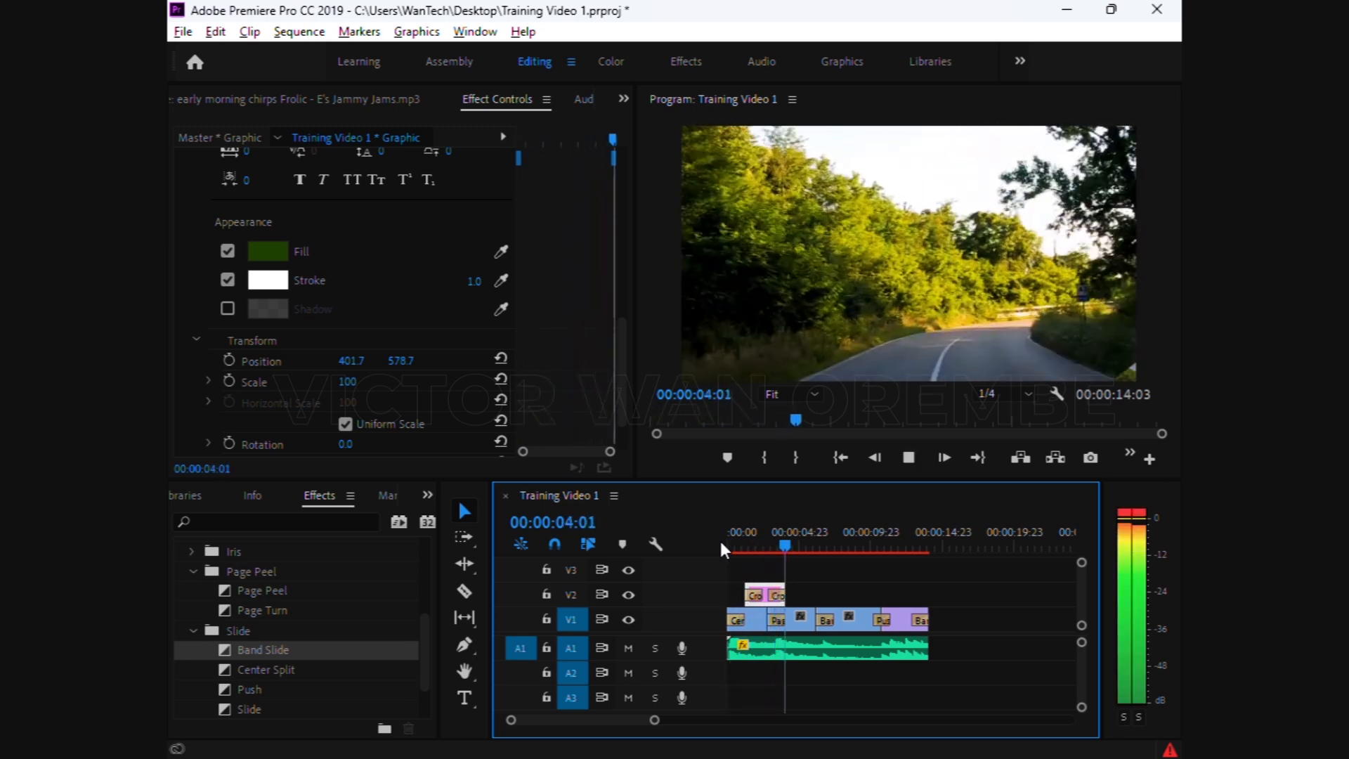
With the playhead at 00:00:02:18, increase the width of the NATURE text's white stroke to 9.0
key("space")
left_click(730, 541)
left_click_drag(731, 541, 769, 544)
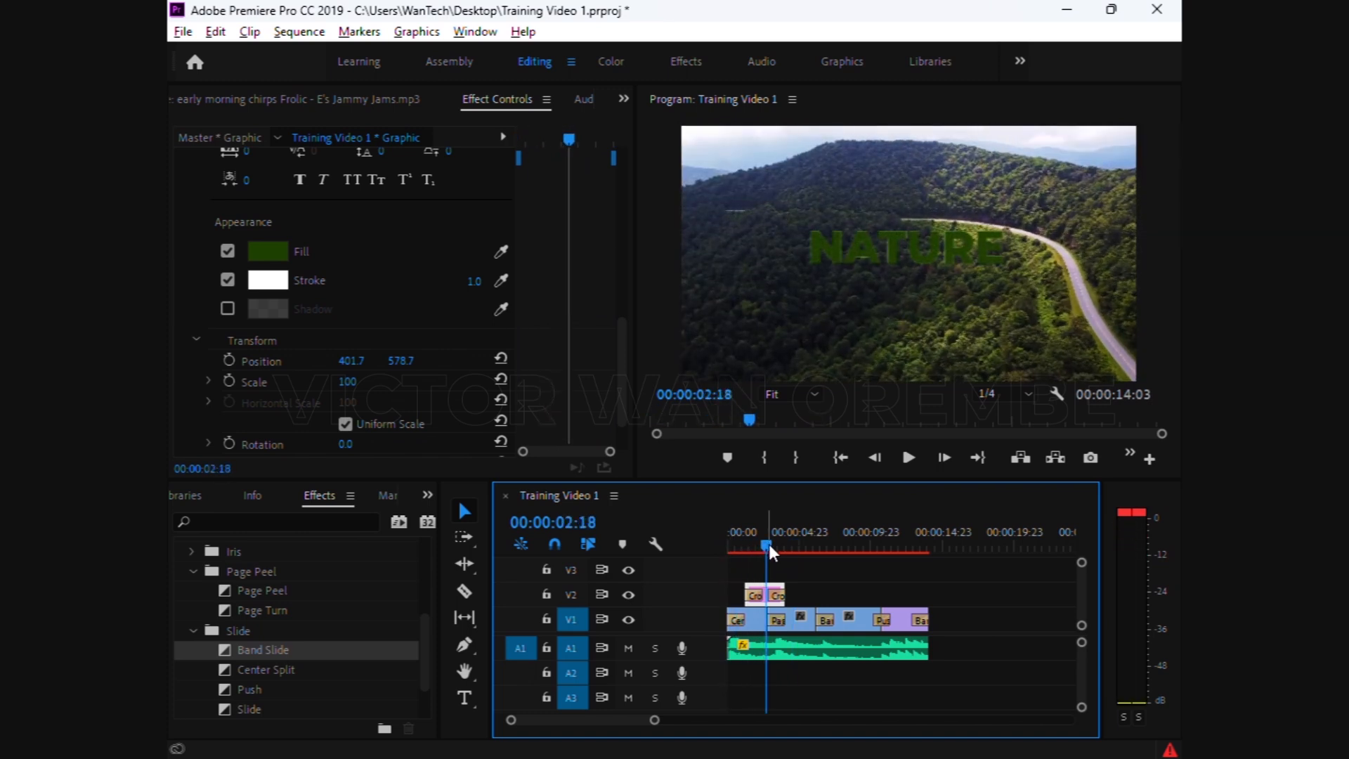
left_click(228, 279)
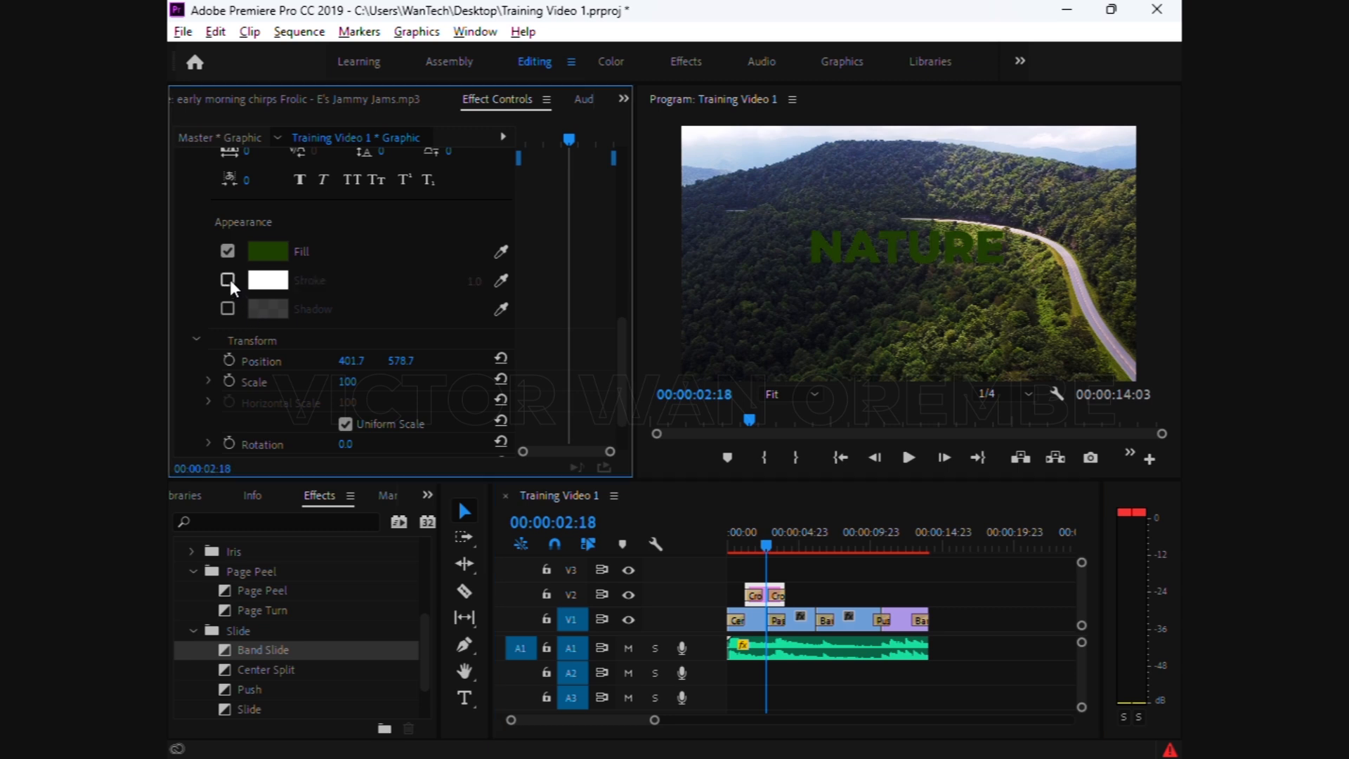
left_click(228, 279)
left_click(268, 279)
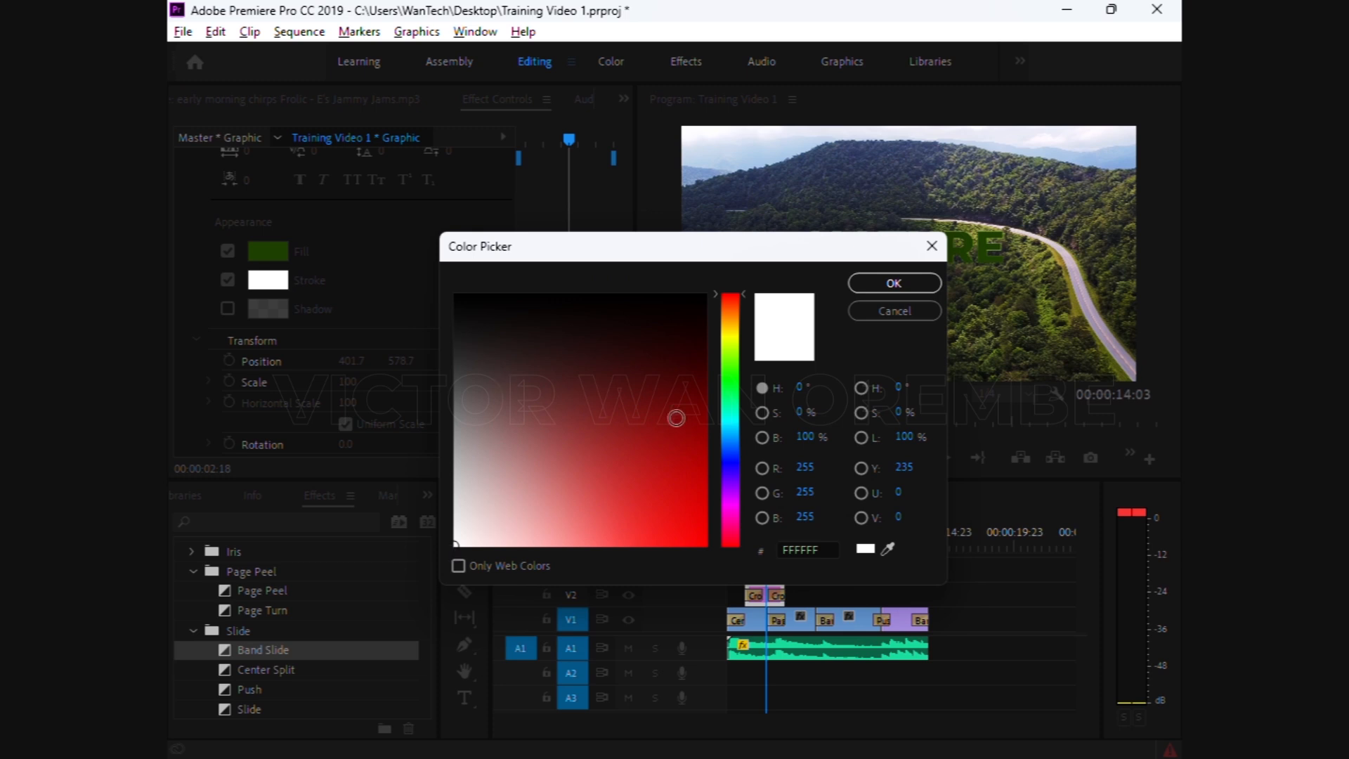
left_click(895, 282)
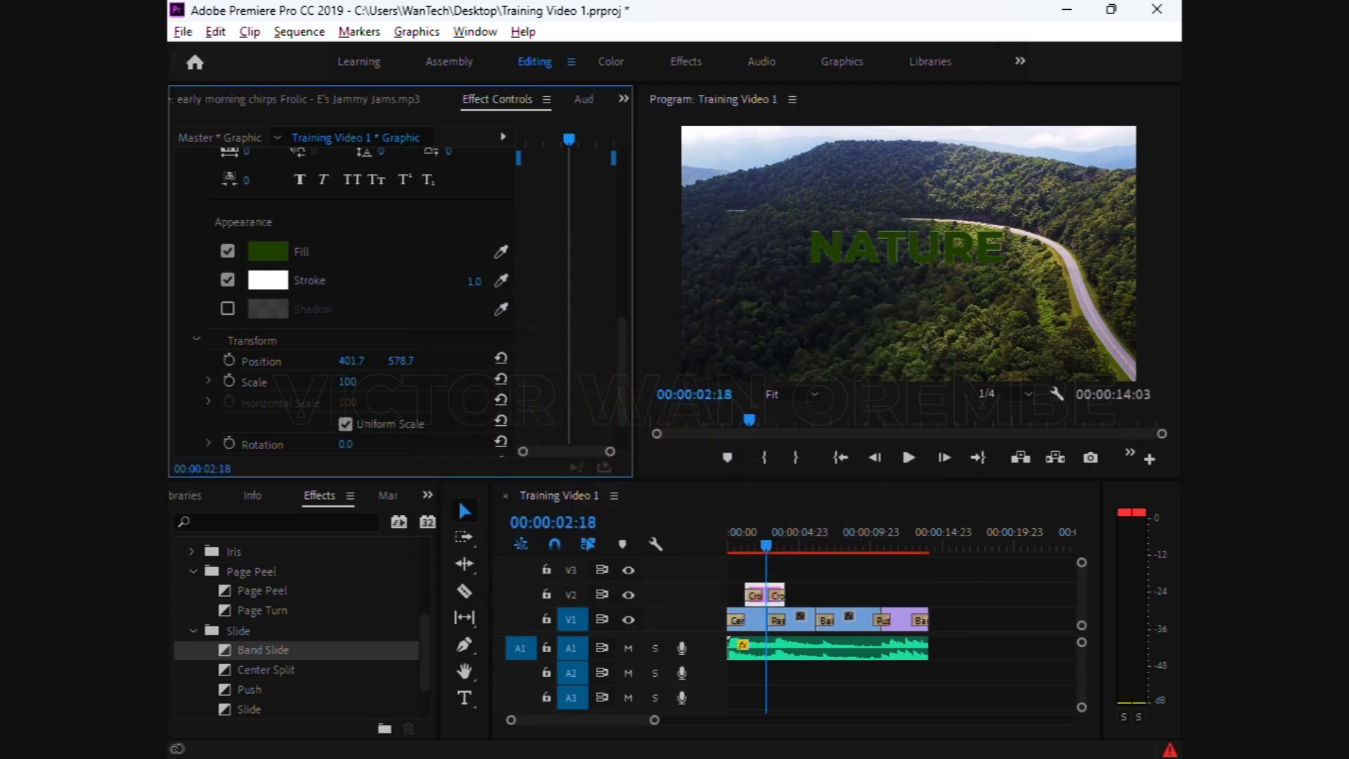
left_click(475, 280)
left_click(462, 292)
mouse_move(474, 281)
left_mouse_down()
mouse_move(500, 281)
mouse_move(482, 282)
left_mouse_up()
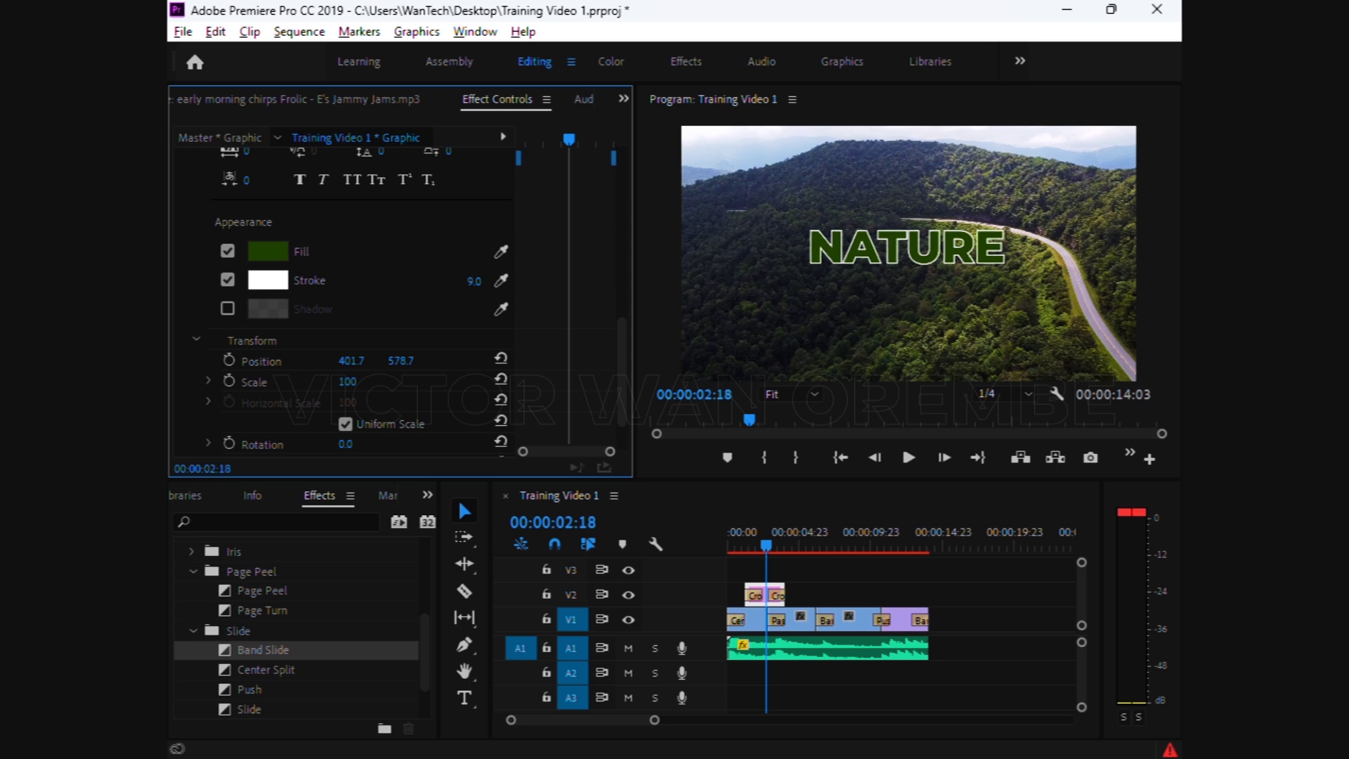
Play the sequence from its start to review the NATURE title with its wider white stroke
left_click_drag(763, 541, 725, 544)
key("space")
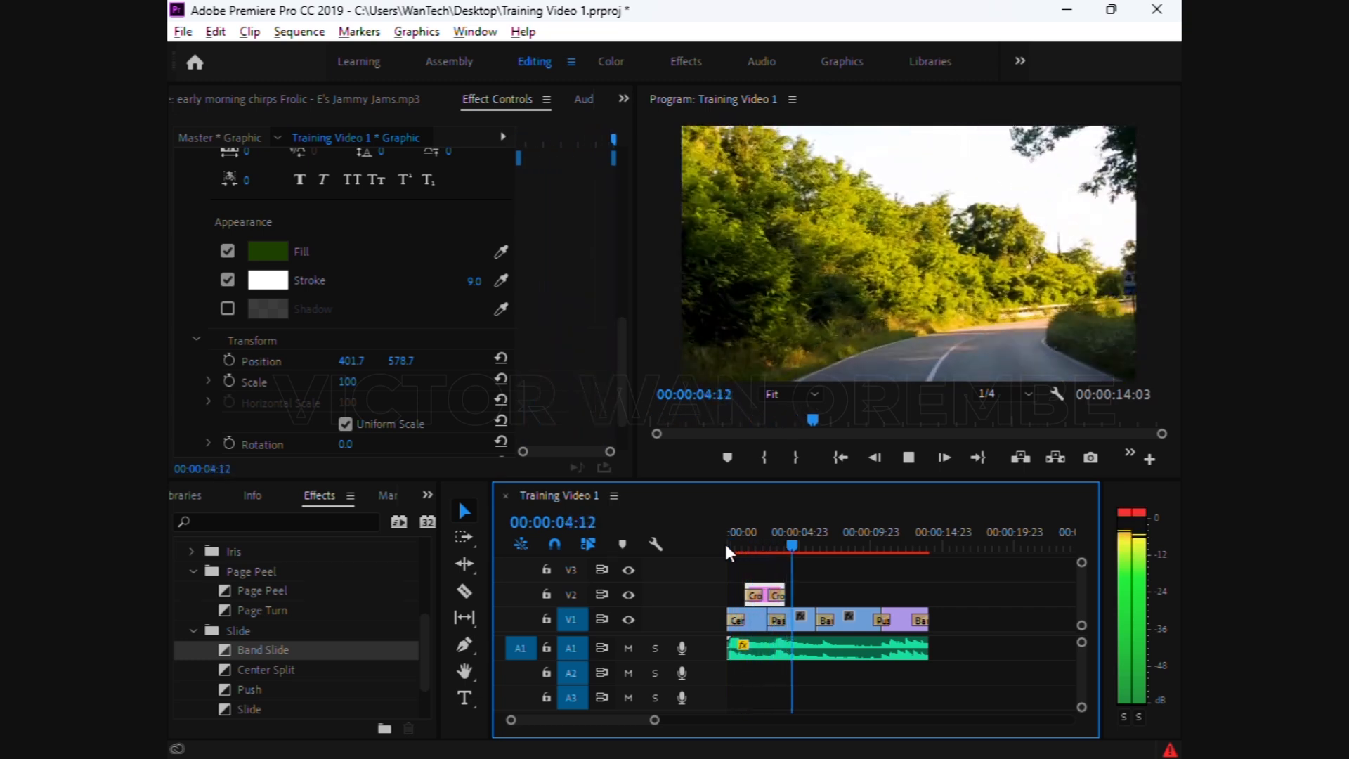
left_click_drag(744, 538, 697, 534)
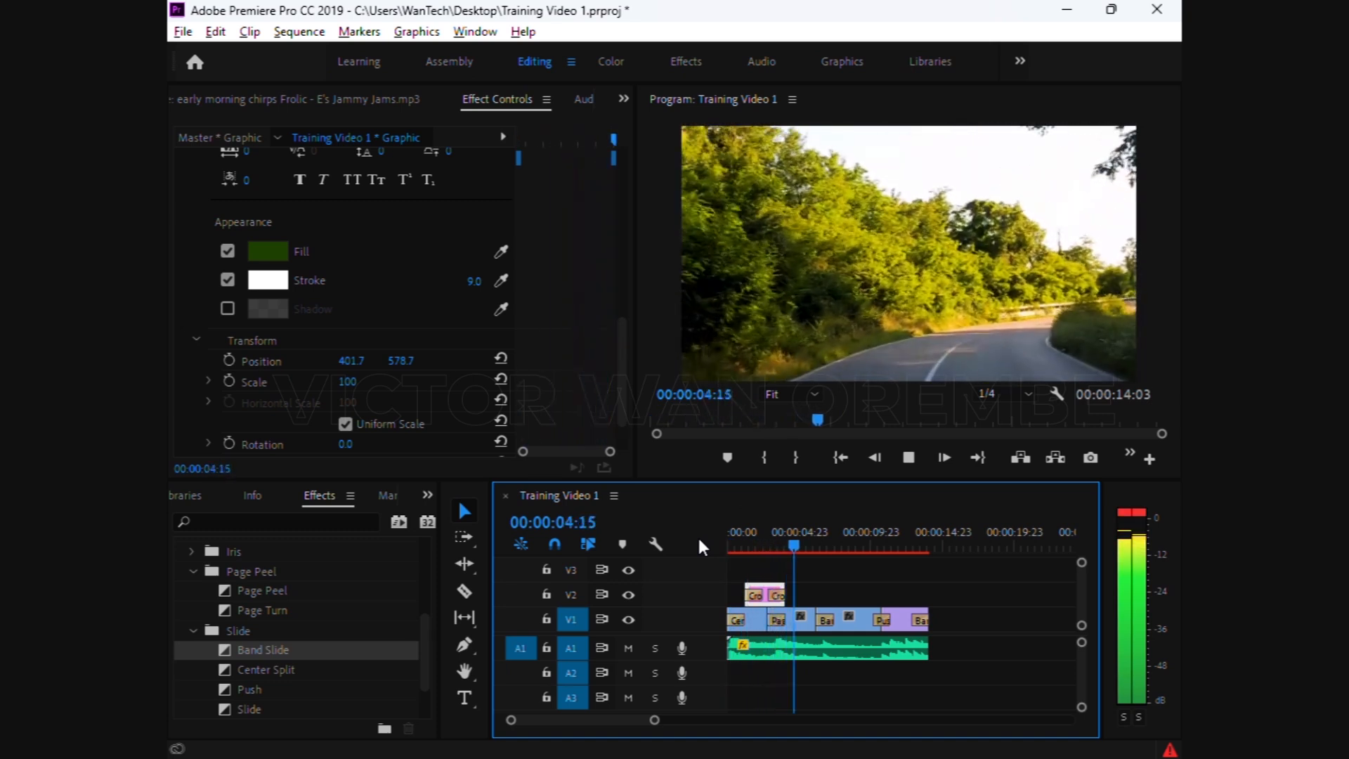
With the playhead at 00:00:02:13, try a bright red fill (FF1E00) on the NATURE text
left_click_drag(732, 534, 768, 549)
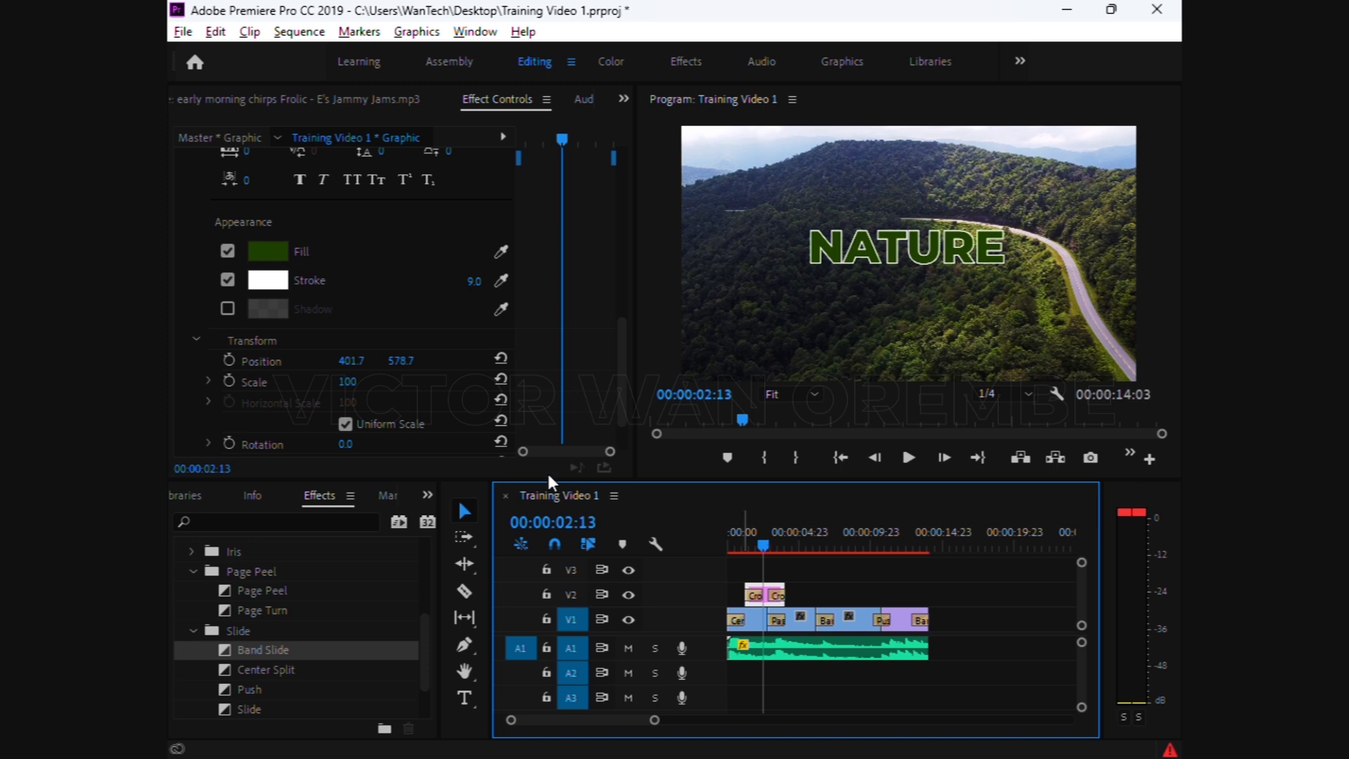
left_click(269, 250)
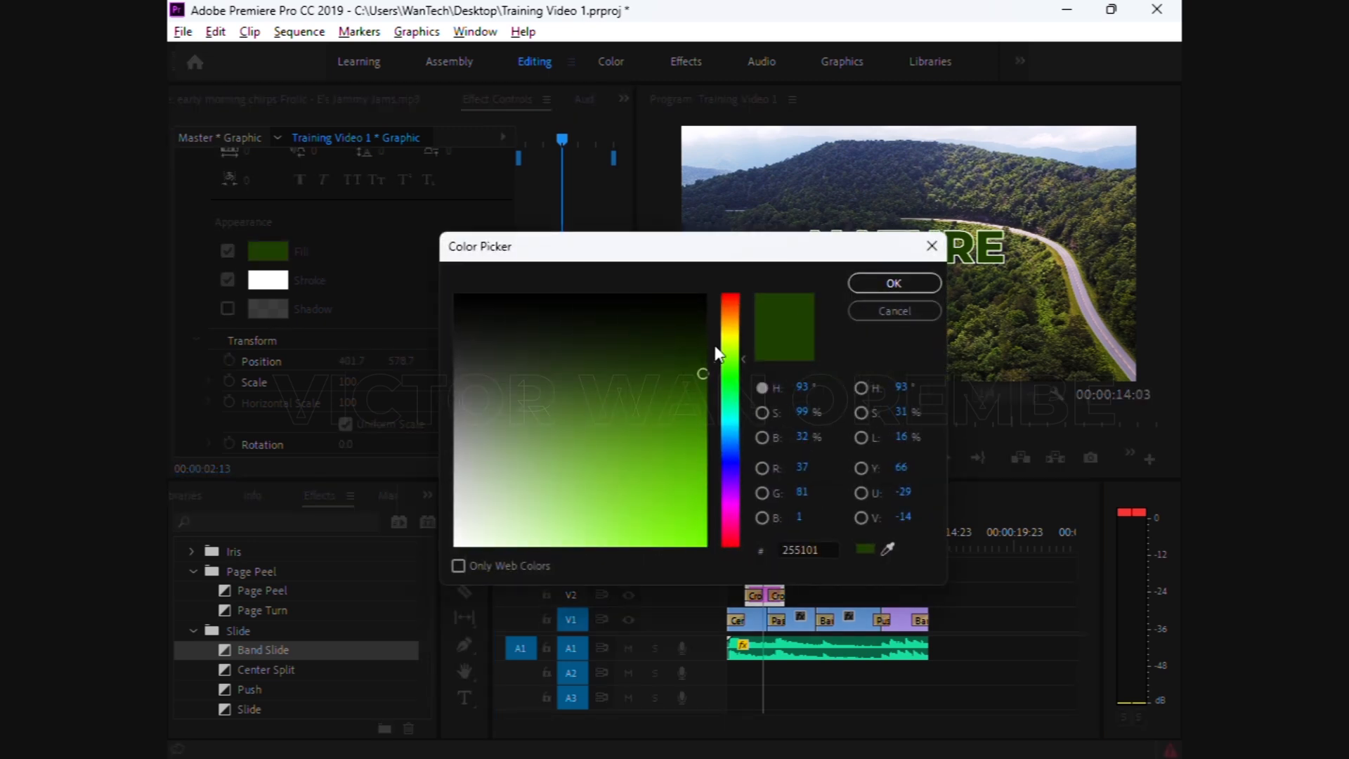
left_click_drag(731, 358, 731, 299)
left_click(706, 545)
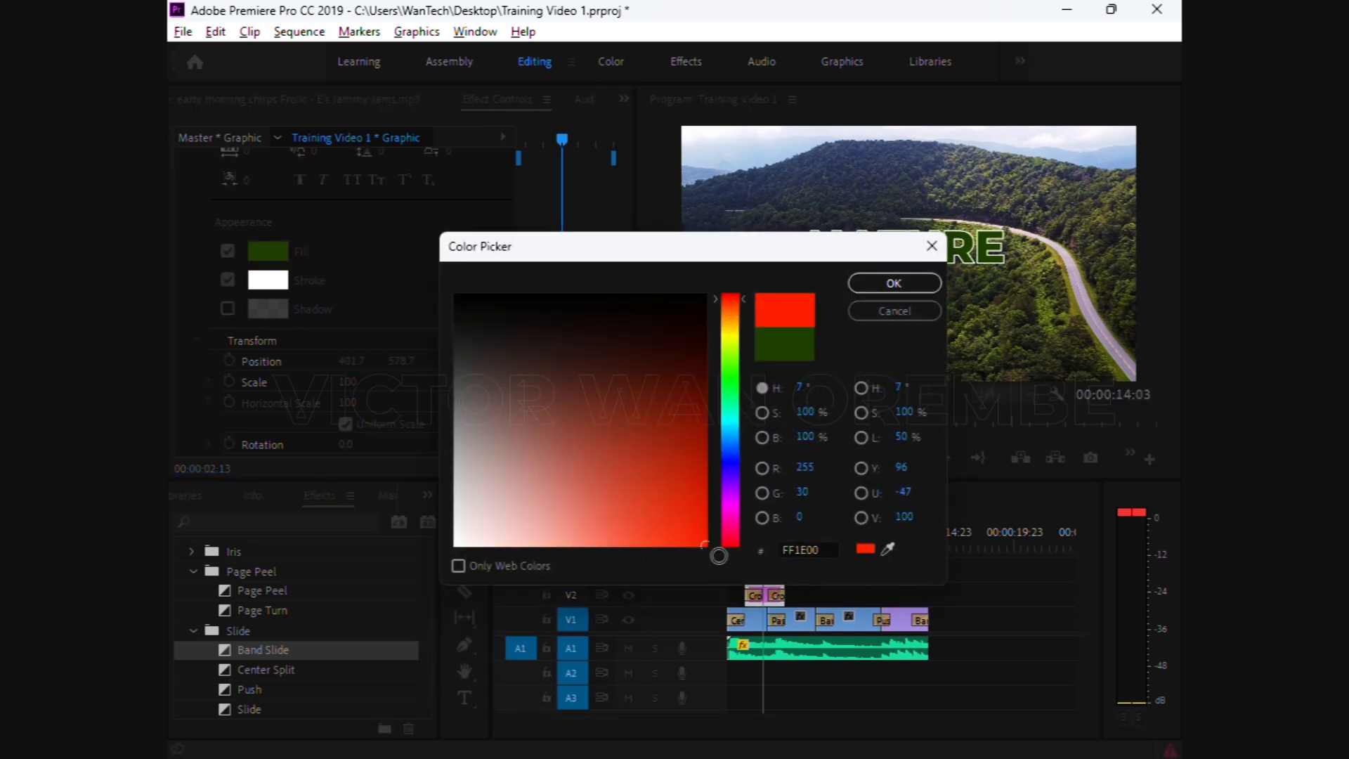
left_click(894, 282)
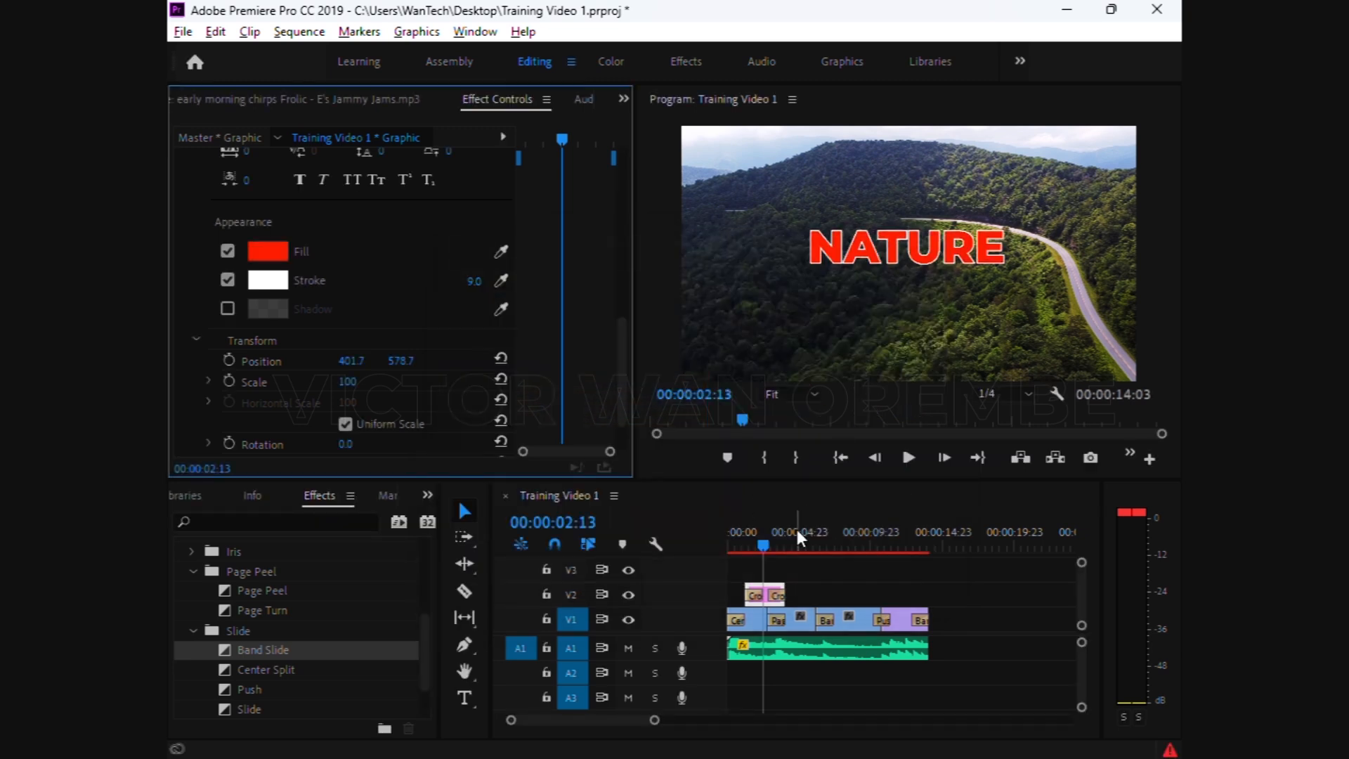
Play the sequence from the start to preview the red NATURE title, and undo the red fill change
left_click_drag(760, 545, 717, 552)
key("space")
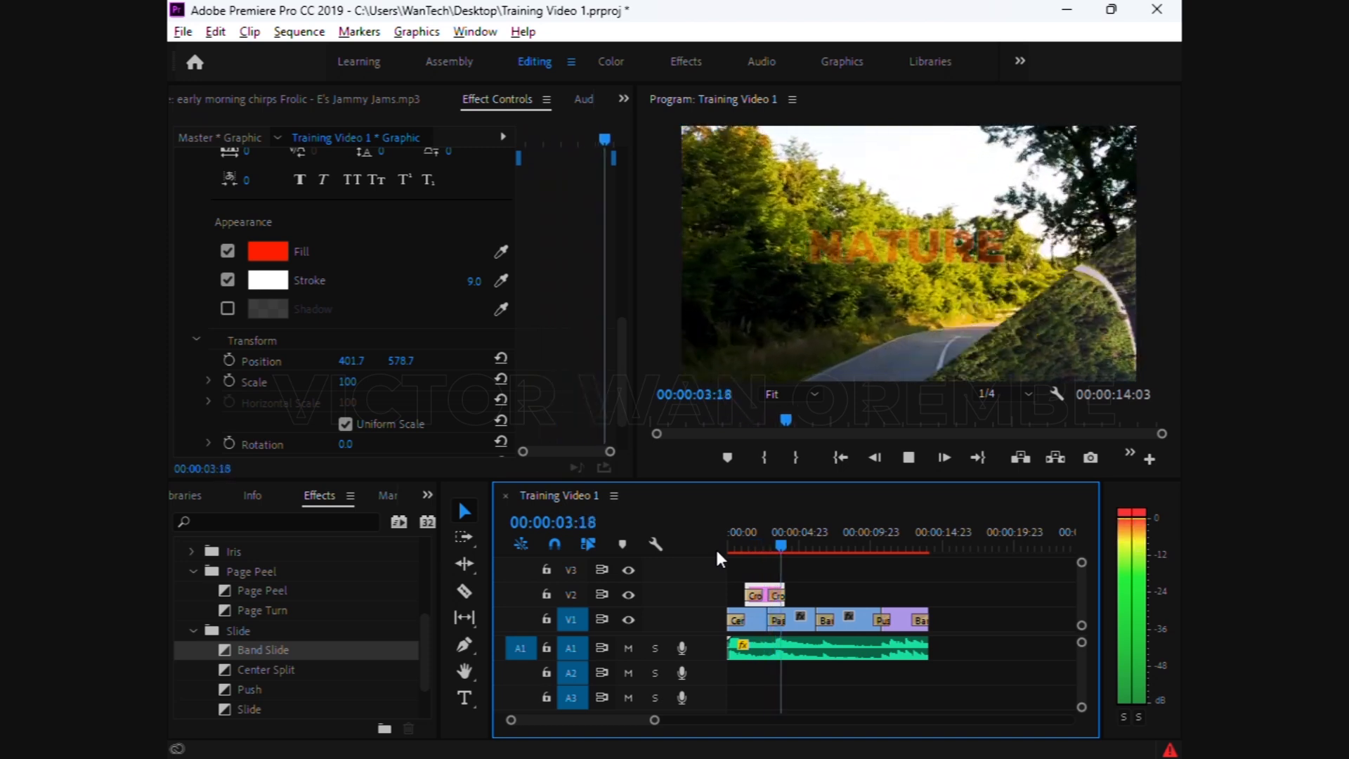
key("space")
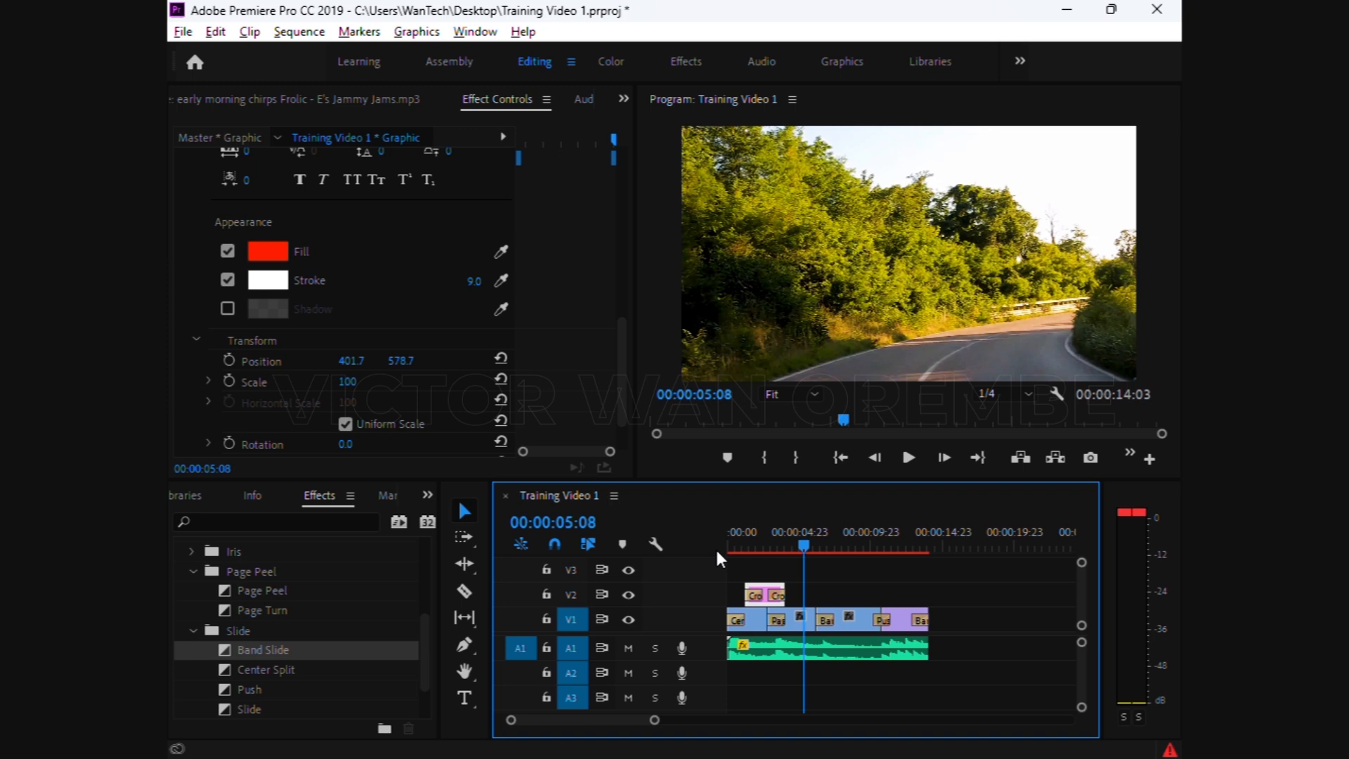
left_click_drag(743, 547, 768, 549)
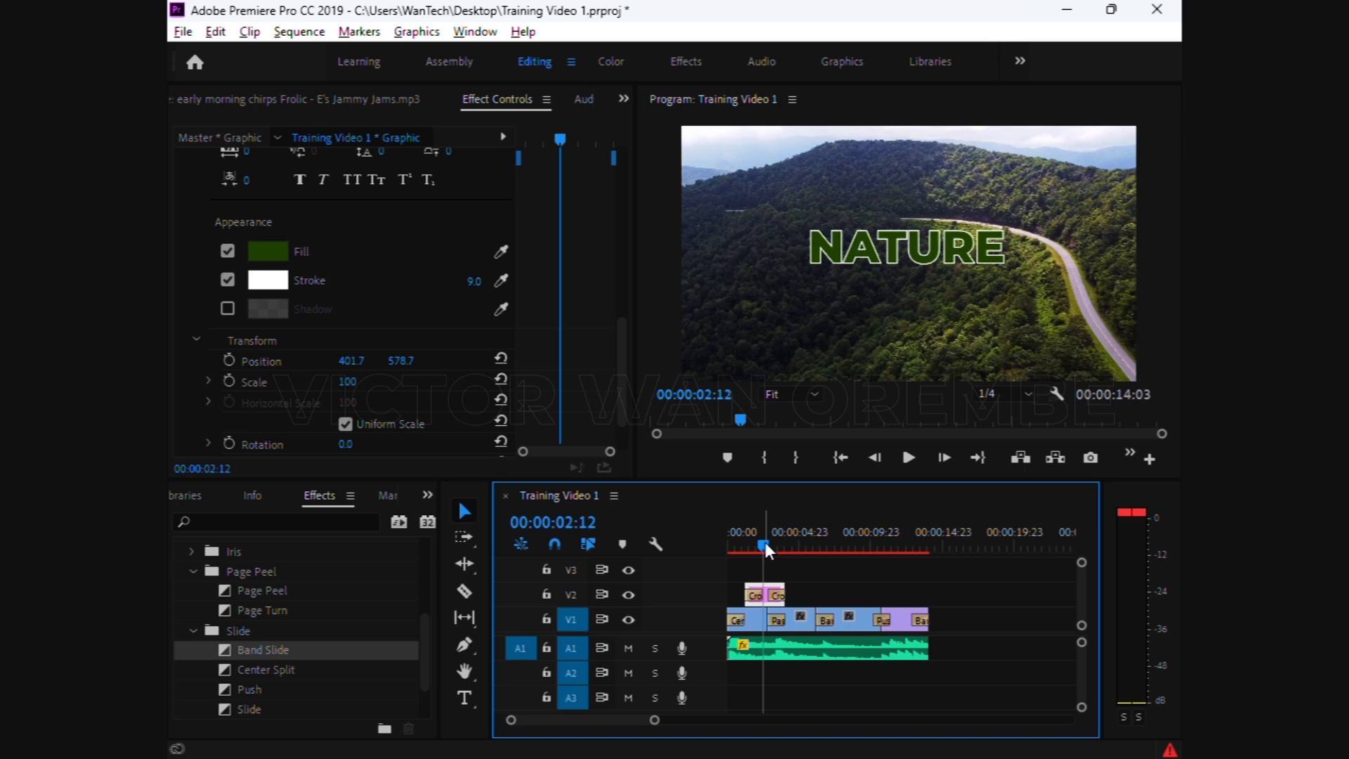
Park the playhead at 00:00:06:03 and switch to the Graphics workspace
left_click_drag(766, 550, 816, 556)
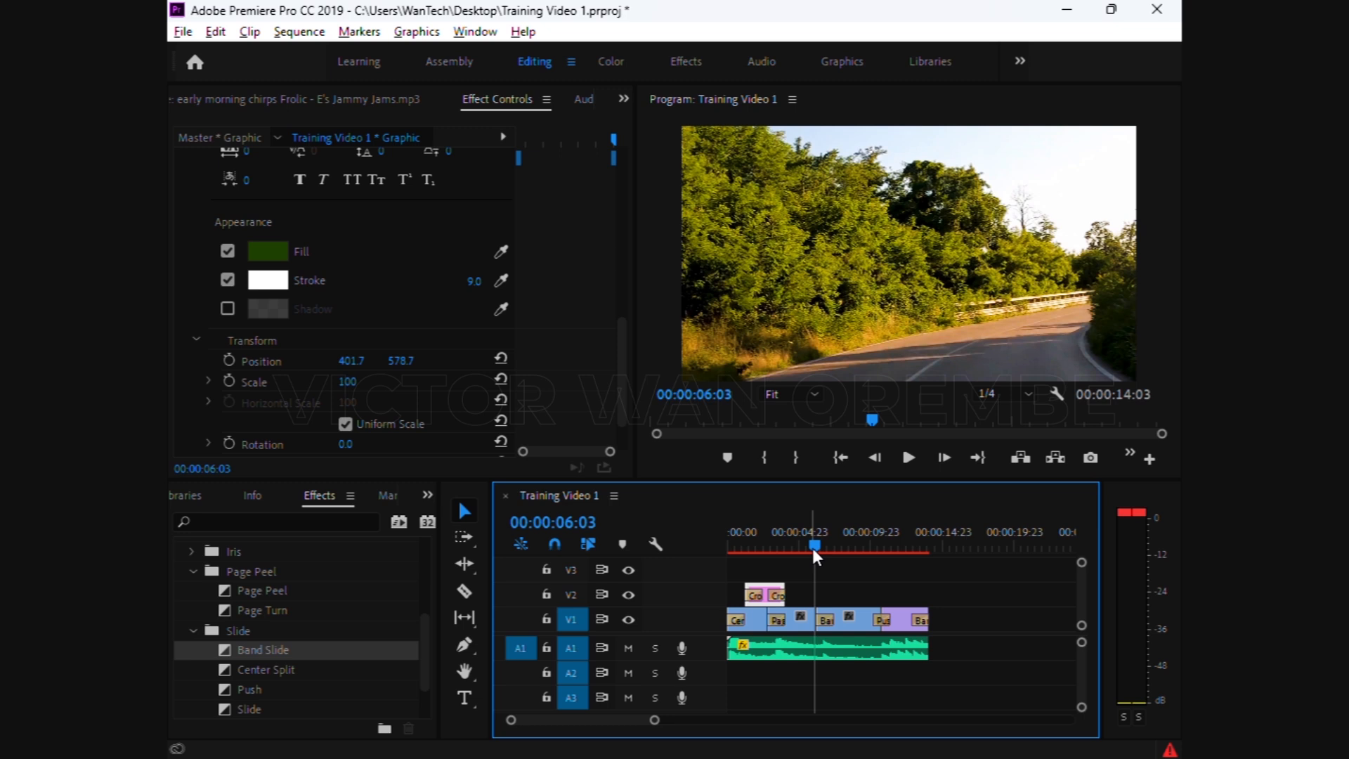
left_click(846, 65)
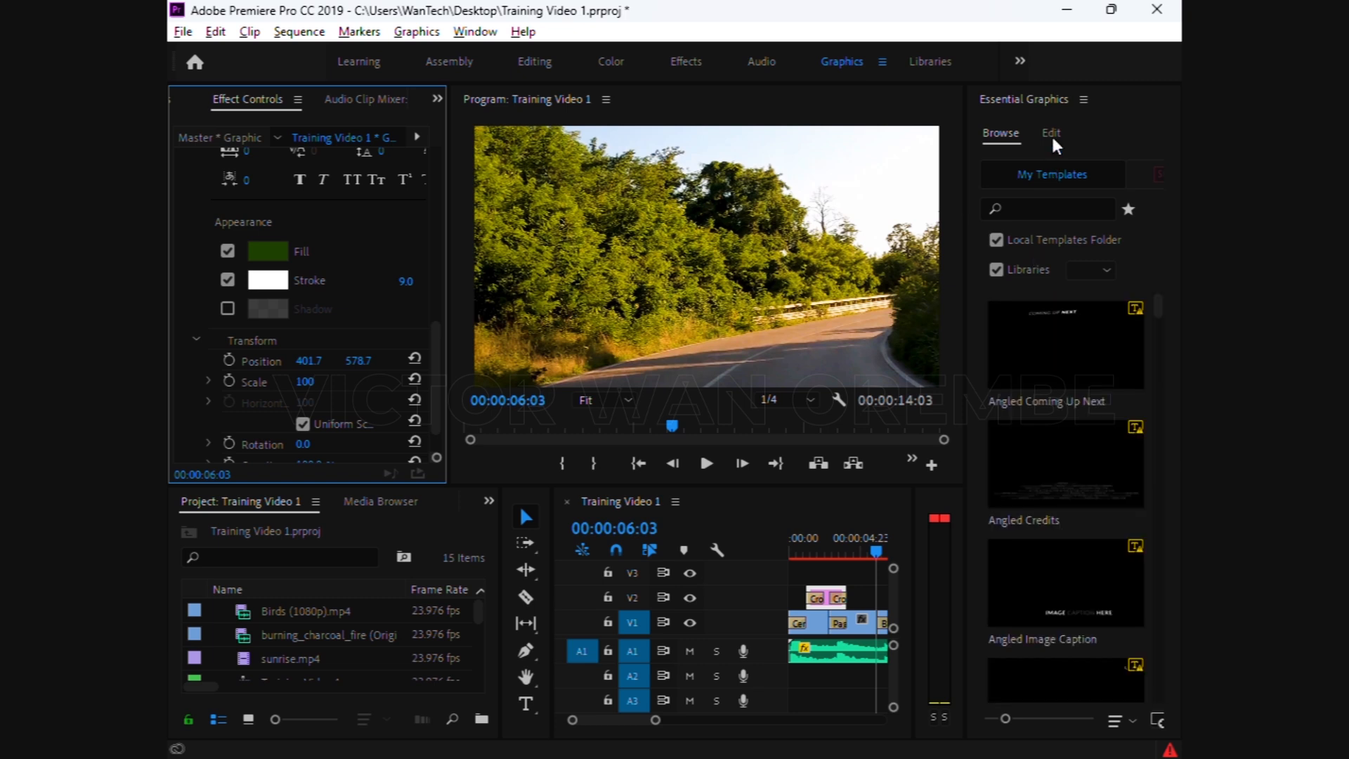
left_click_drag(655, 720, 667, 720)
Place the Film Title template from Essential Graphics on track V2 at 00:00:06:03, declining to resolve its missing fonts
left_click_drag(1157, 301, 1157, 350)
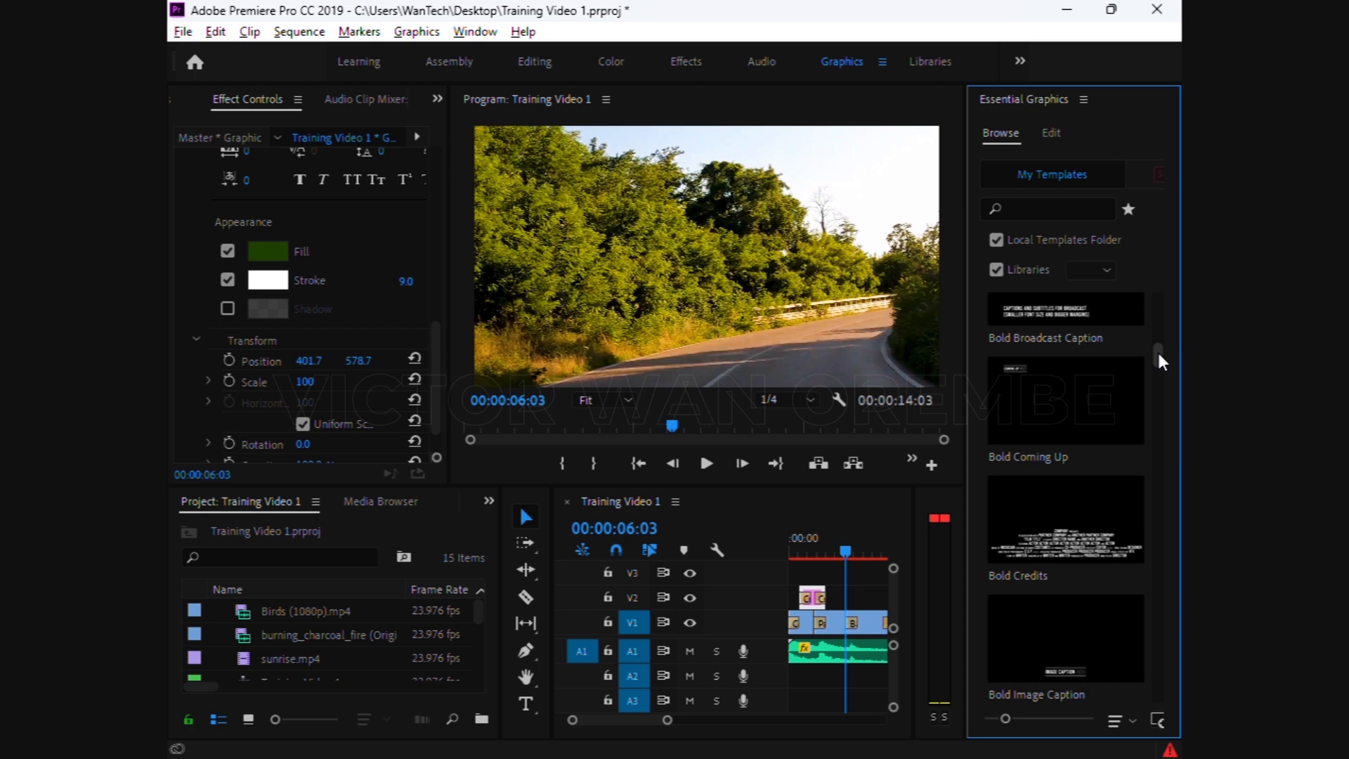
left_click_drag(1159, 354, 1158, 500)
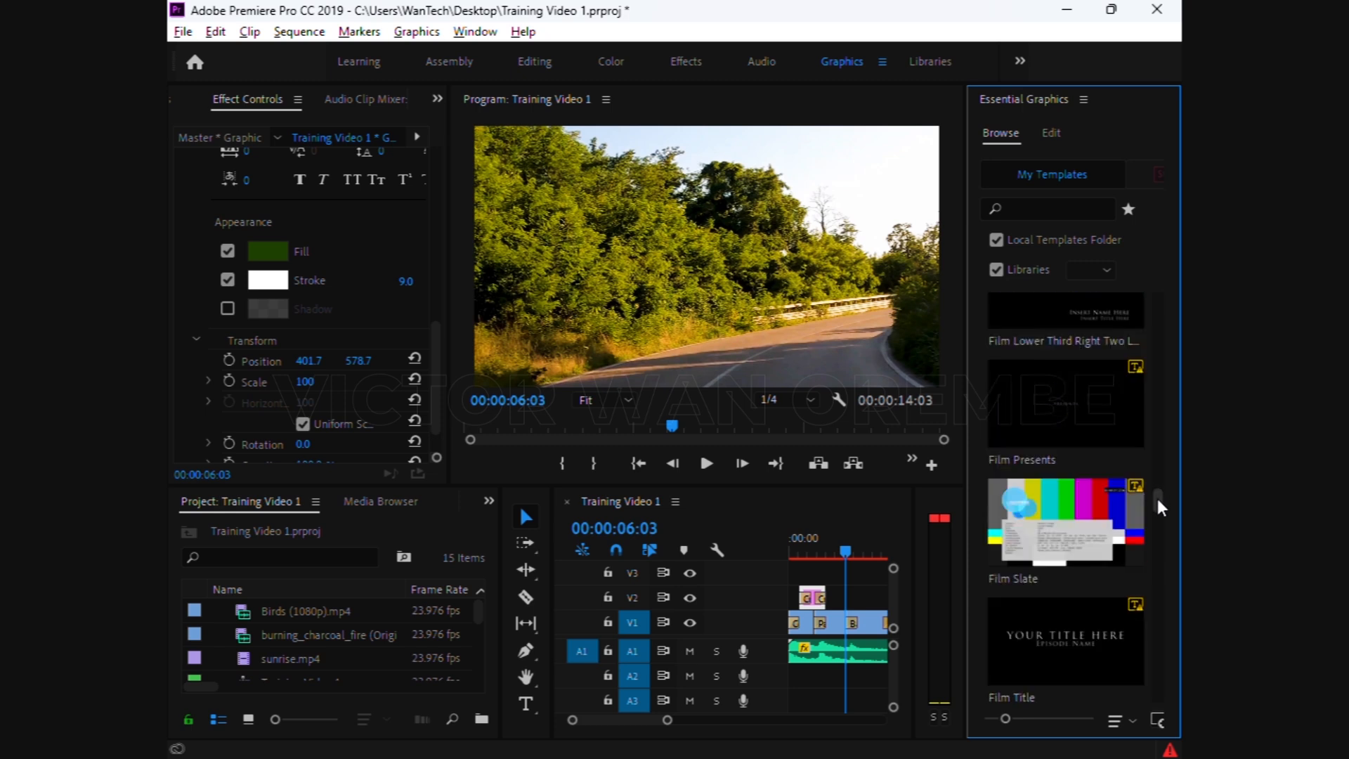
left_click(1043, 405)
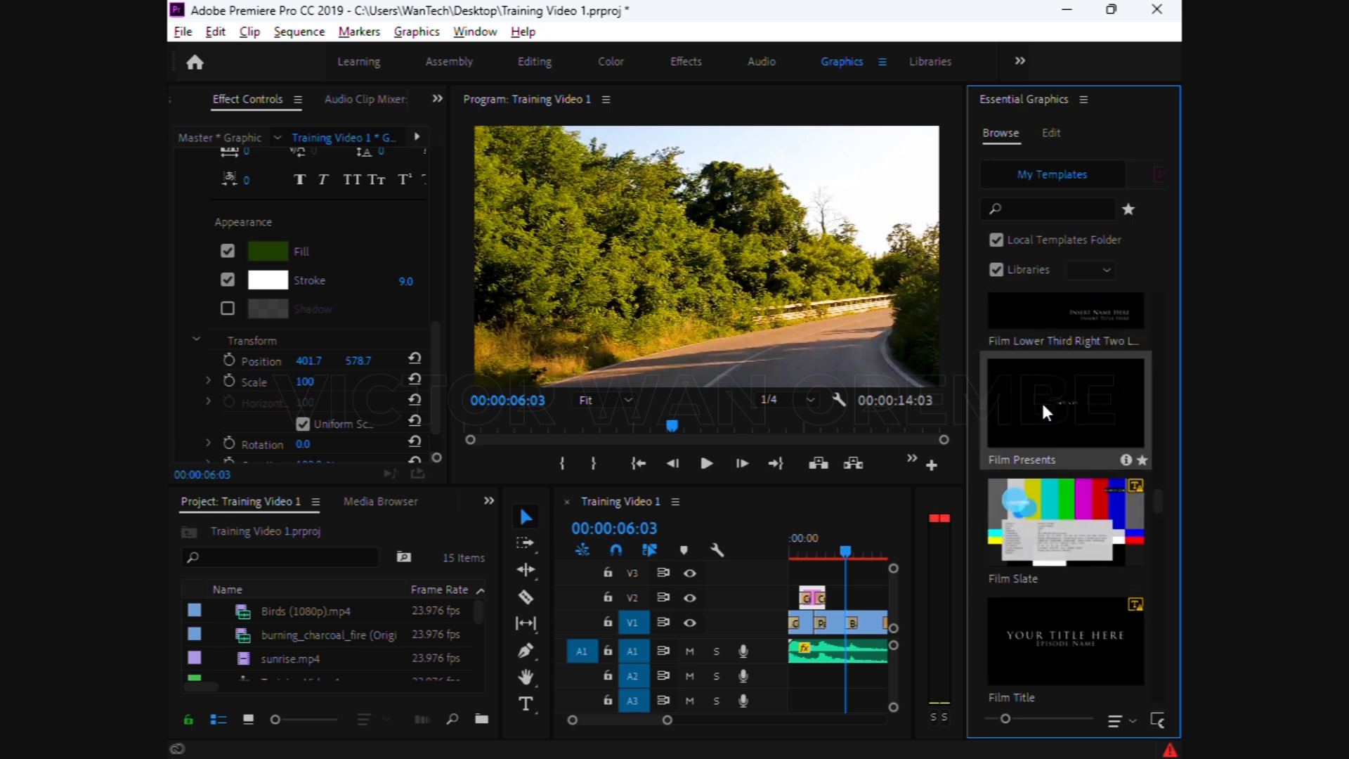
left_click(1056, 641)
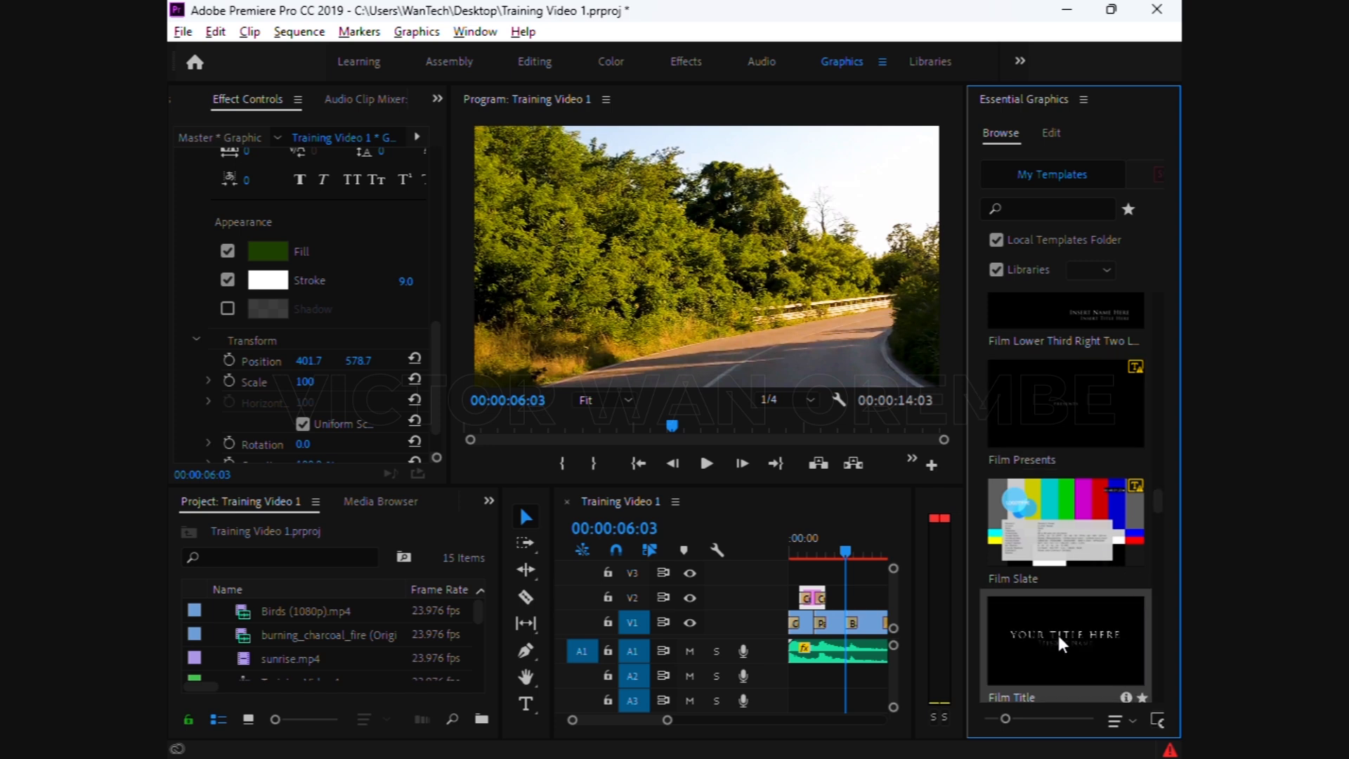
left_click_drag(1056, 631, 846, 602)
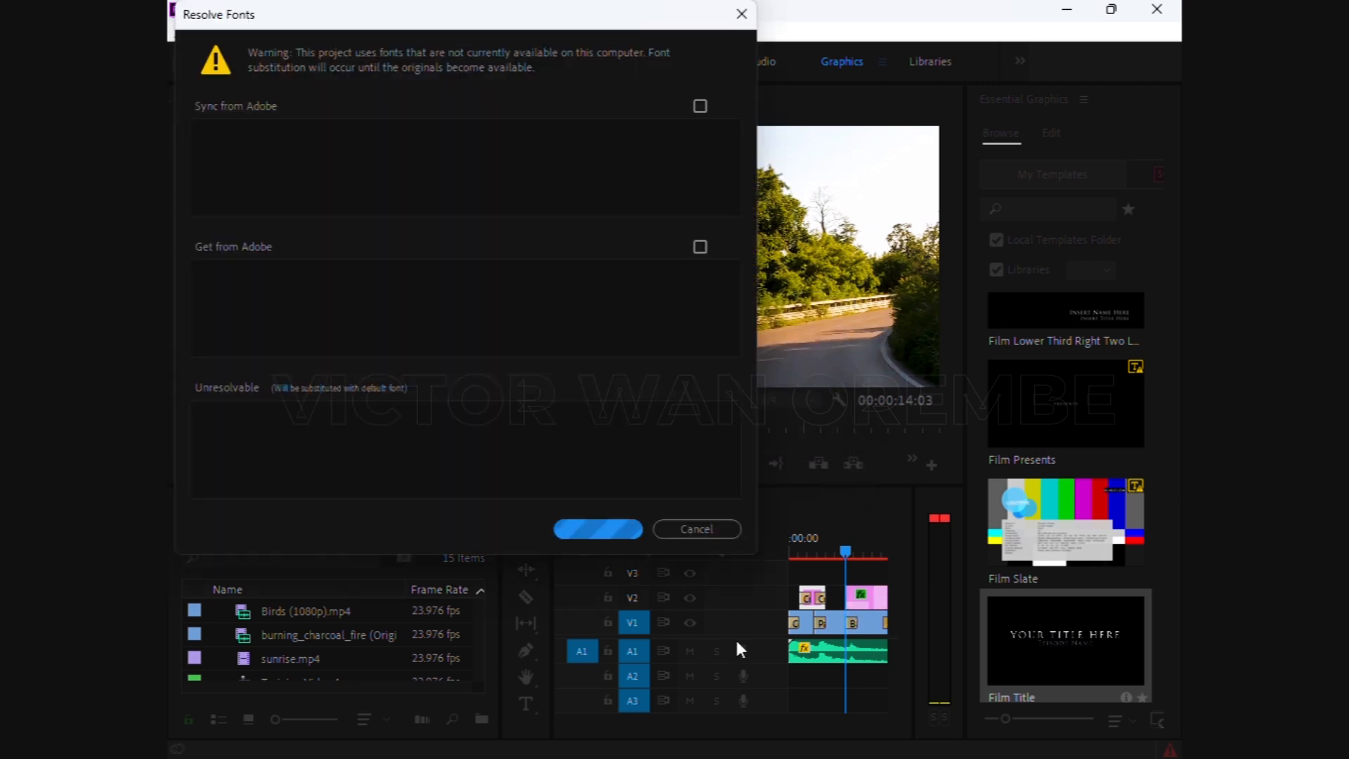
left_click(681, 531)
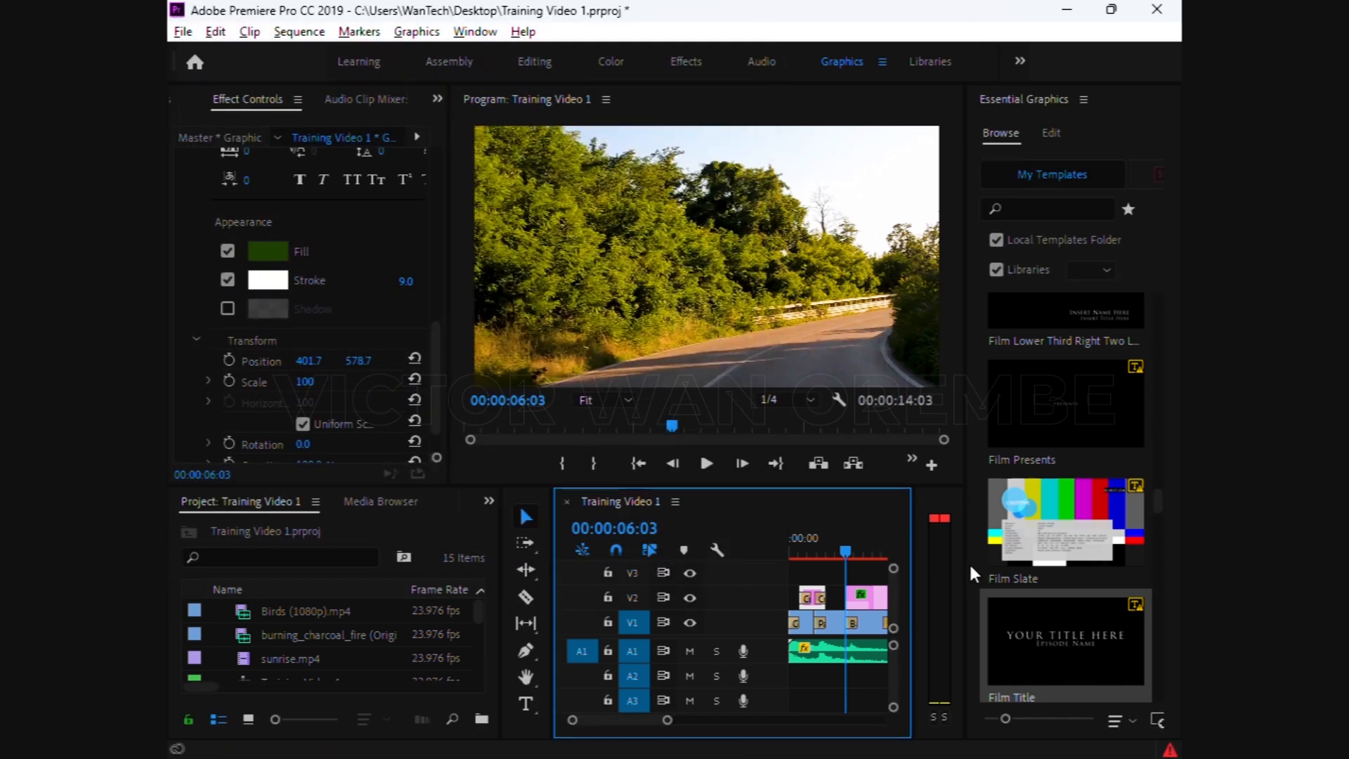
Play the sequence from 00:00:05:15 to 00:00:09:09 to preview the Film Title graphic over the bird footage
left_click_drag(668, 722, 681, 724)
key("space")
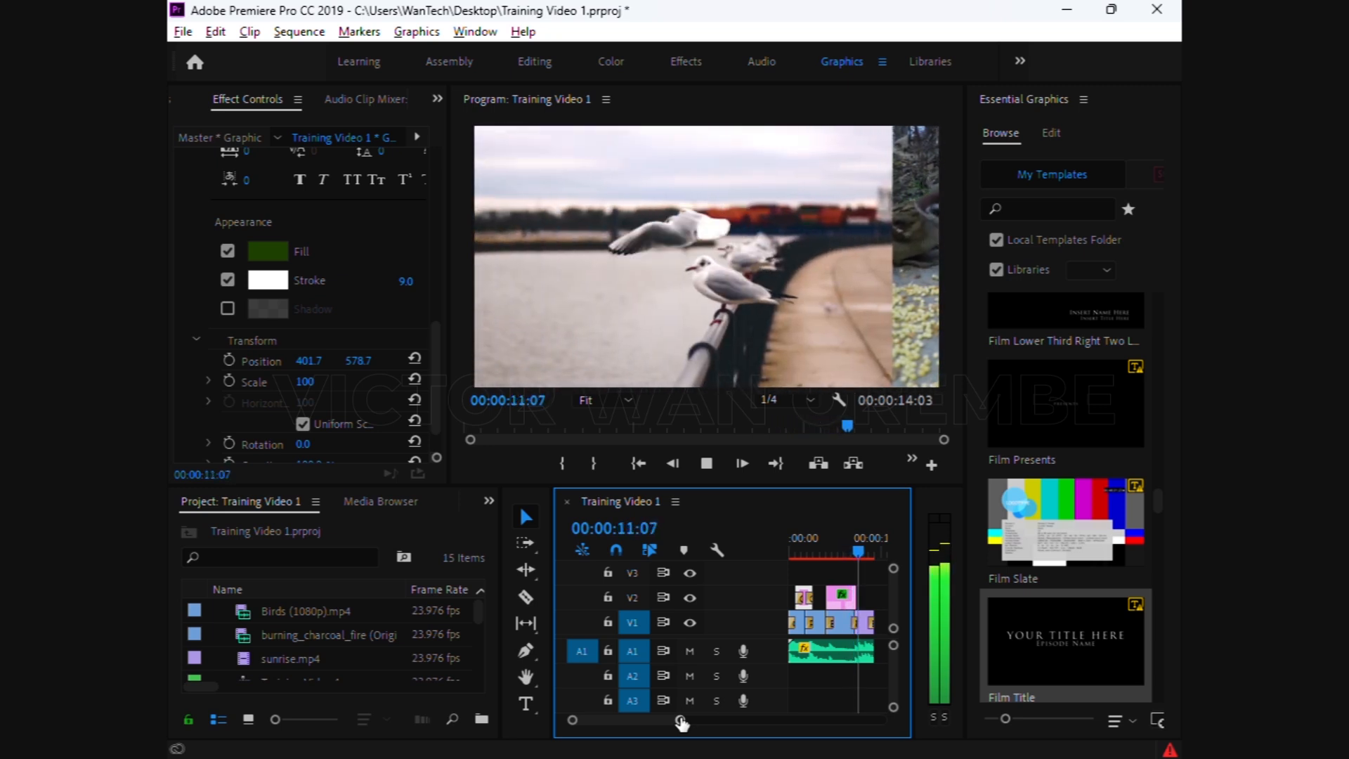
left_click_drag(829, 537, 827, 542)
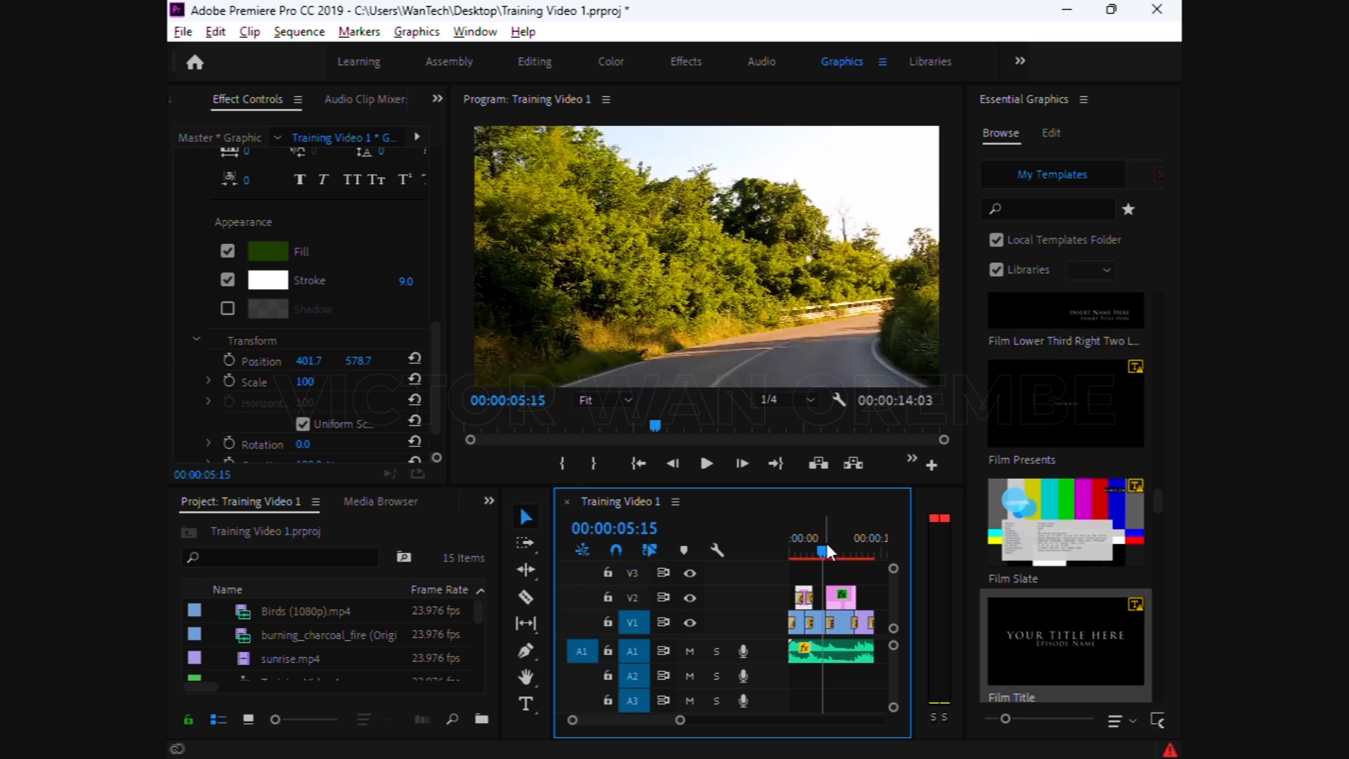
key("space")
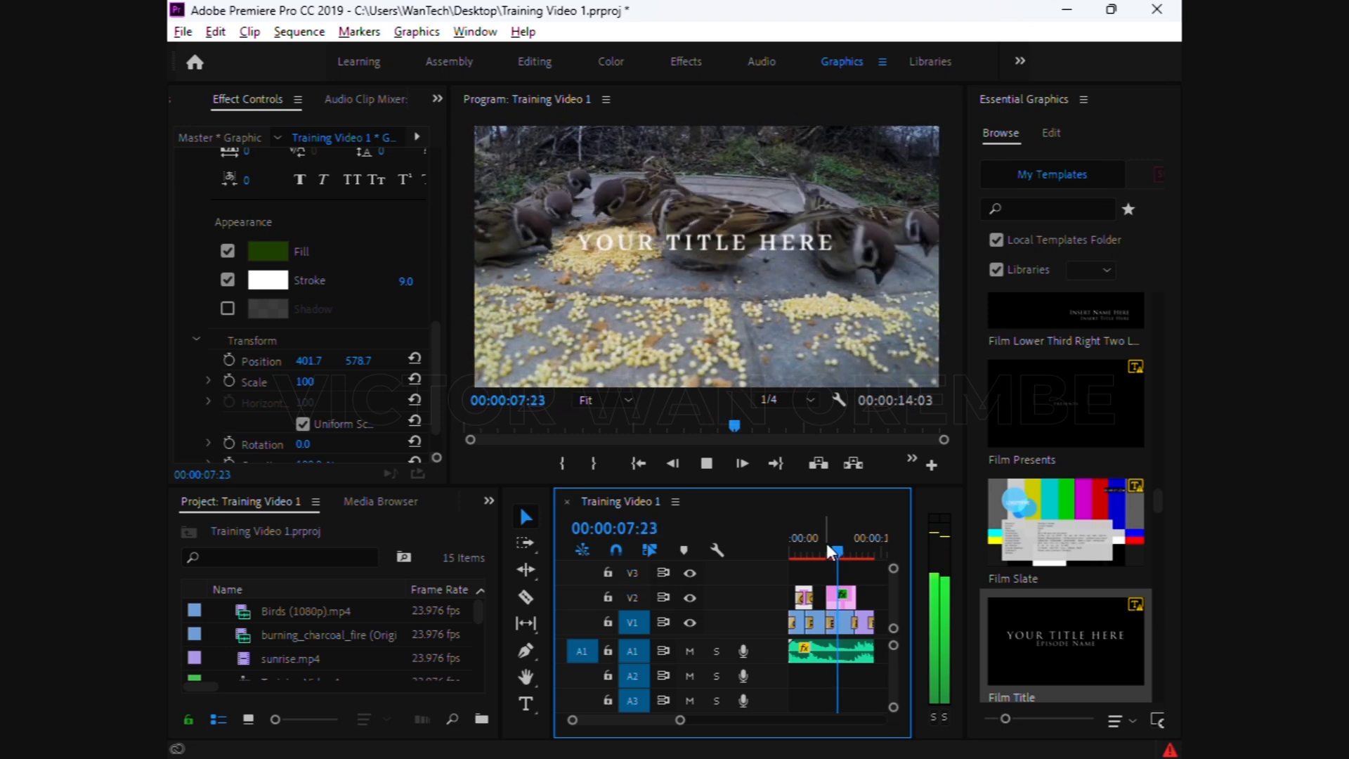
key("space")
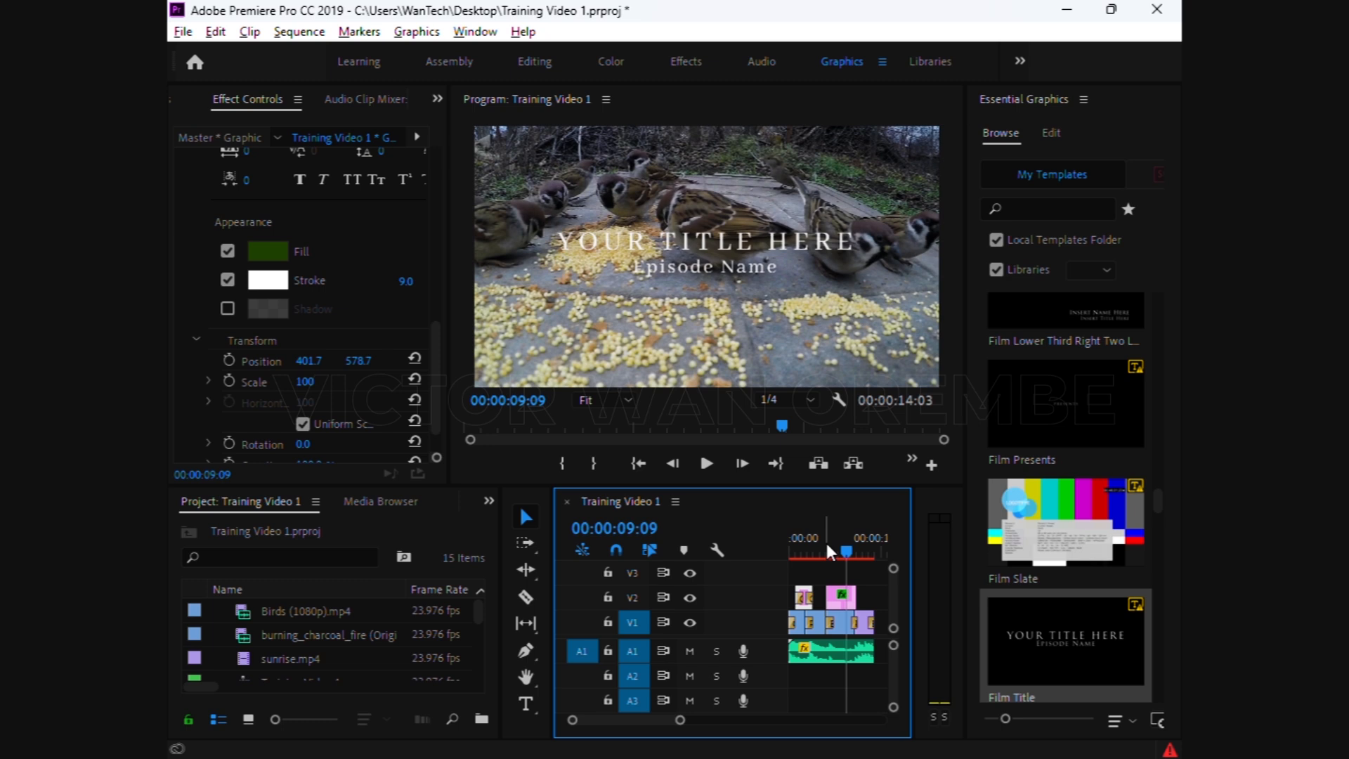
With the playhead at 00:00:08:05, replace the YOUR TITLE HERE text in the Film Title graphic with "A FILM BY"
left_click_drag(833, 542, 842, 550)
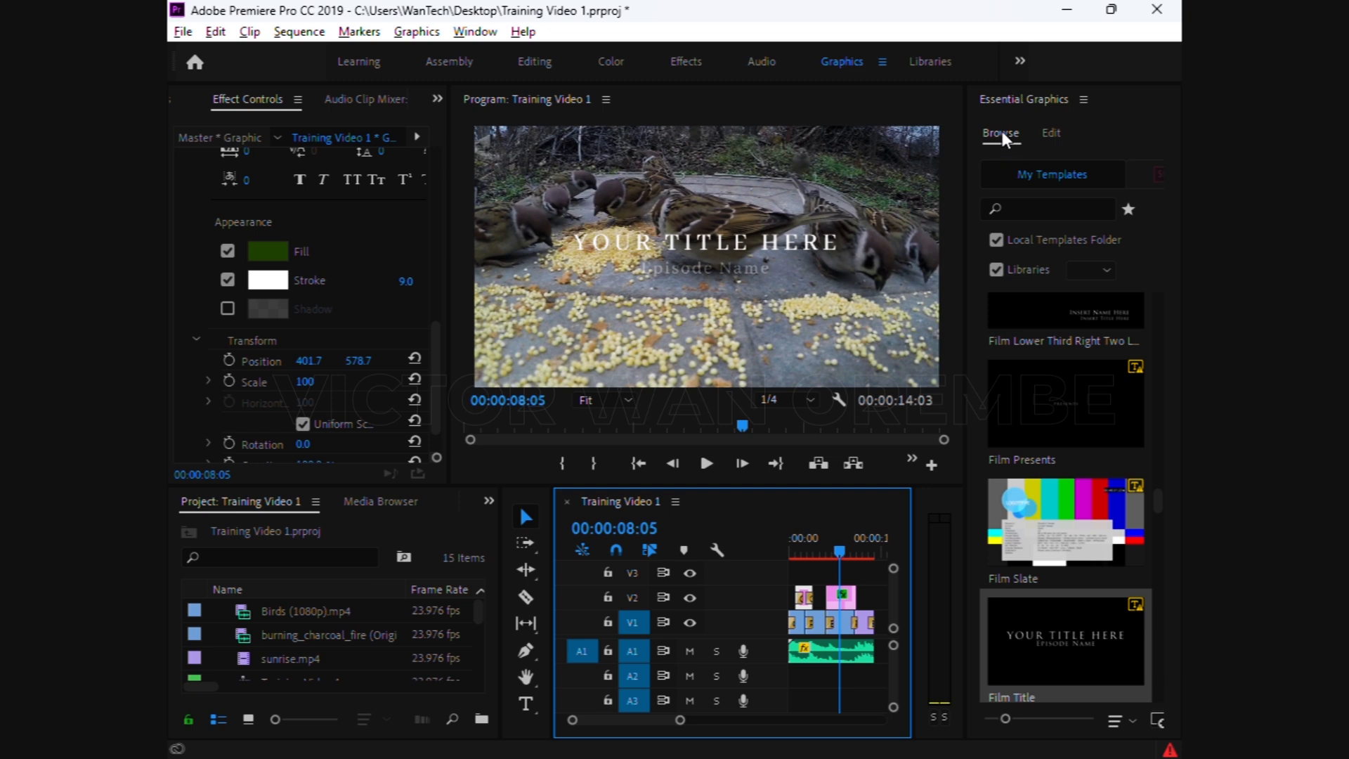
left_click(844, 601)
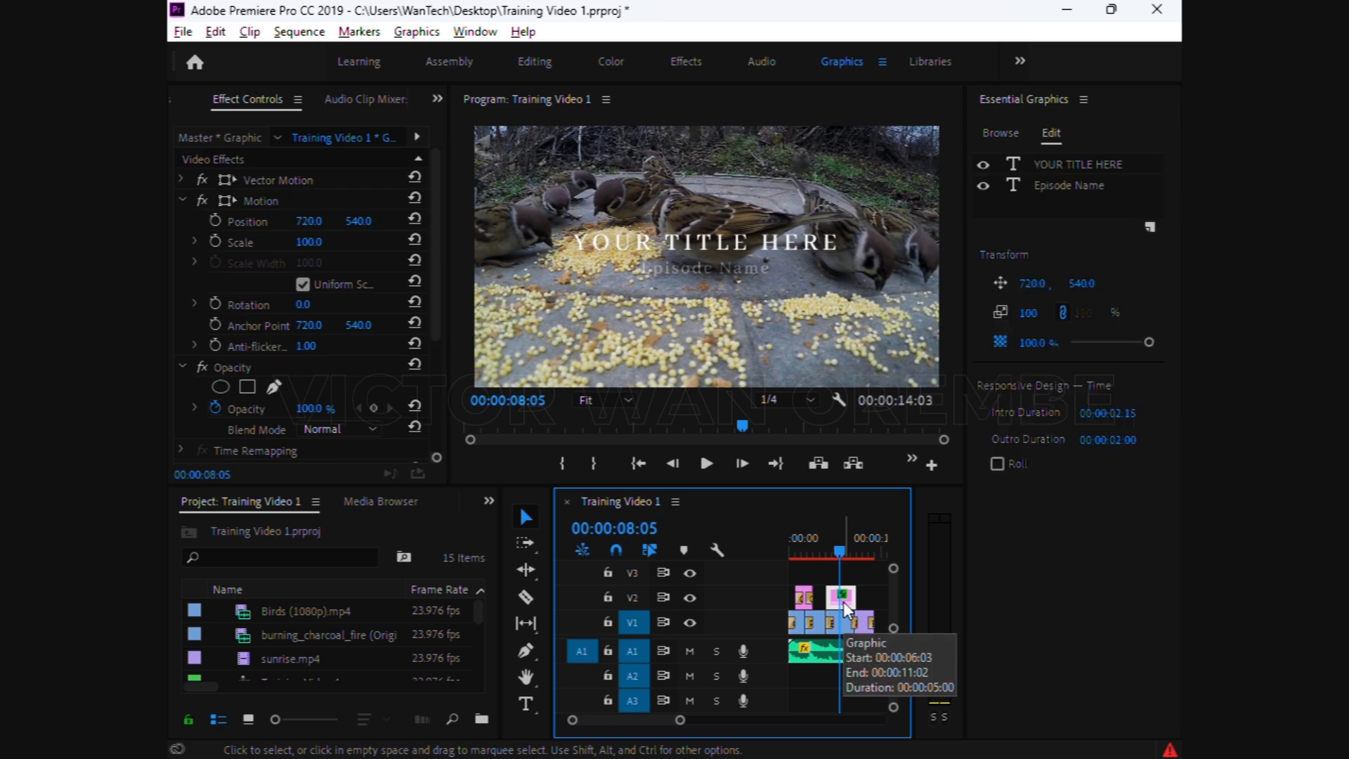
left_click(1050, 134)
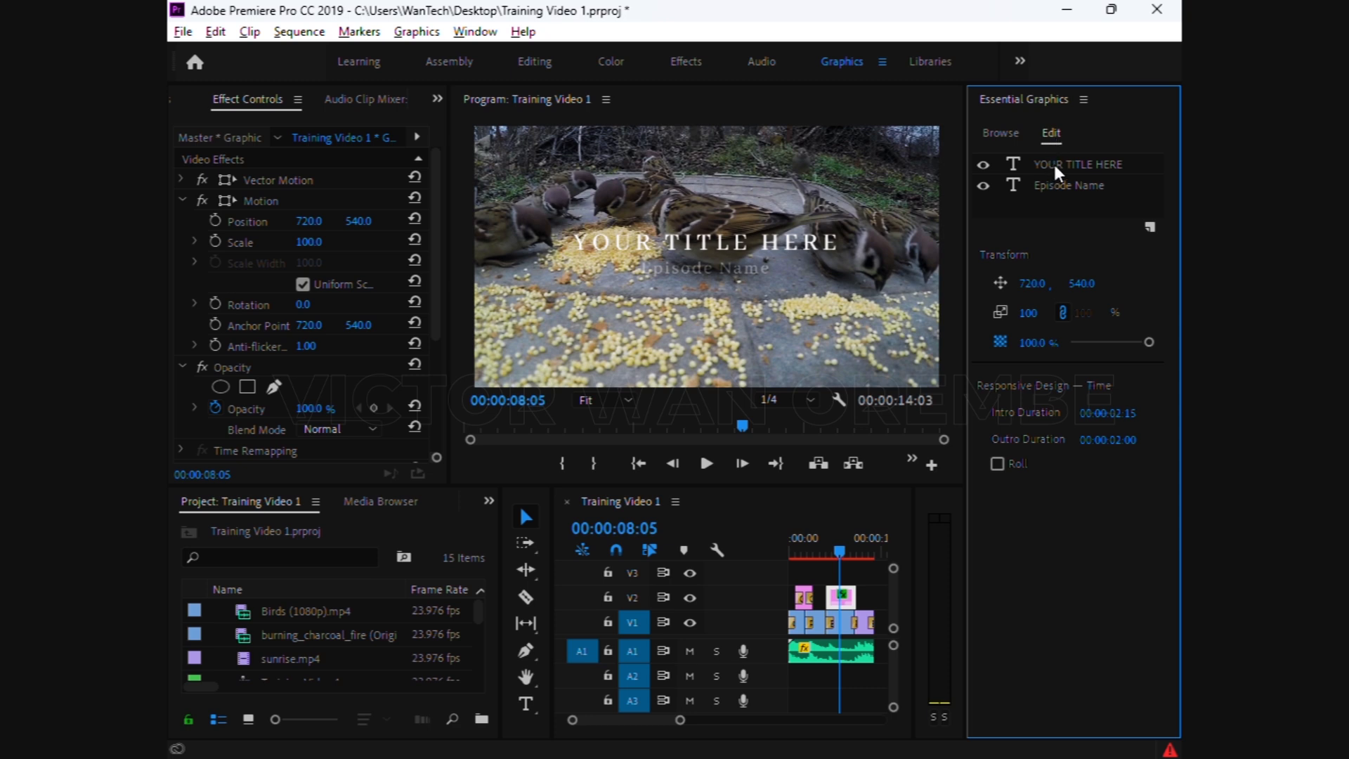
left_click(1053, 162)
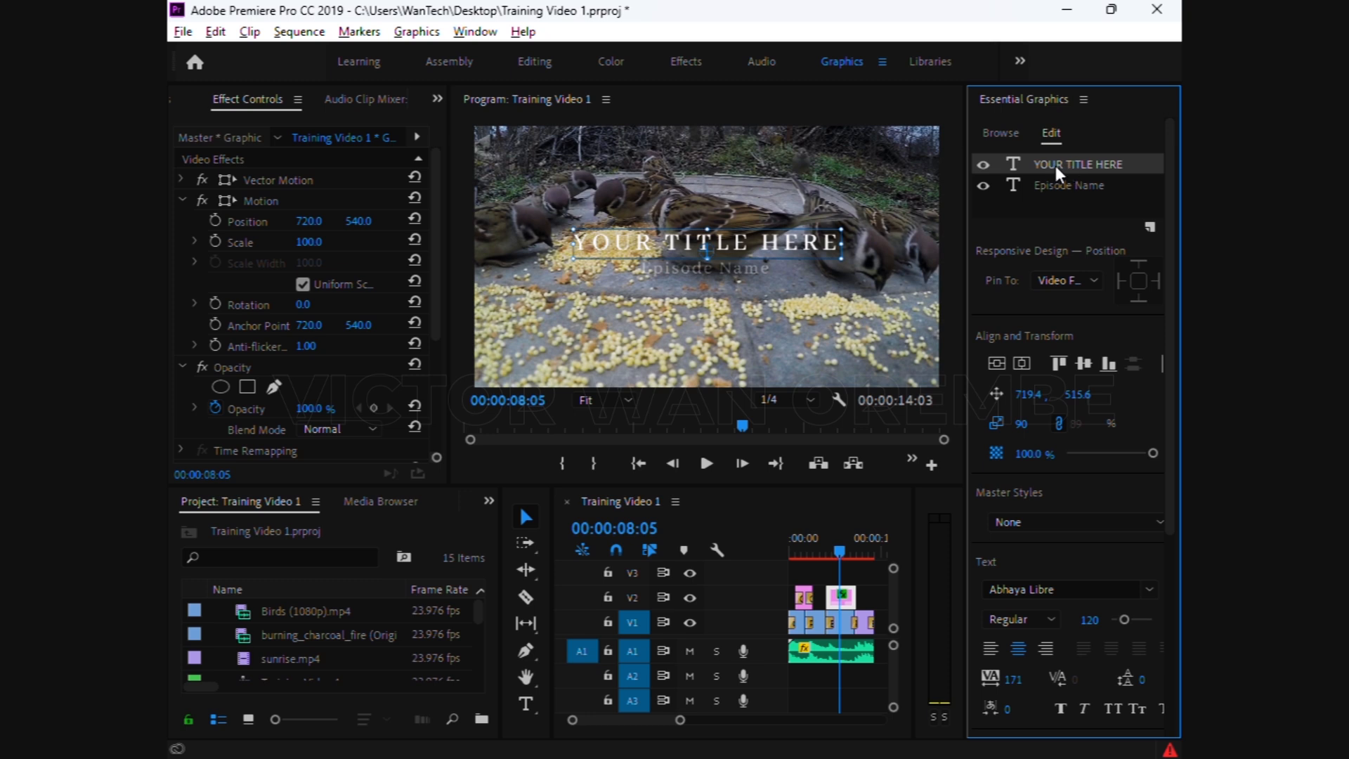
triple_click(737, 239)
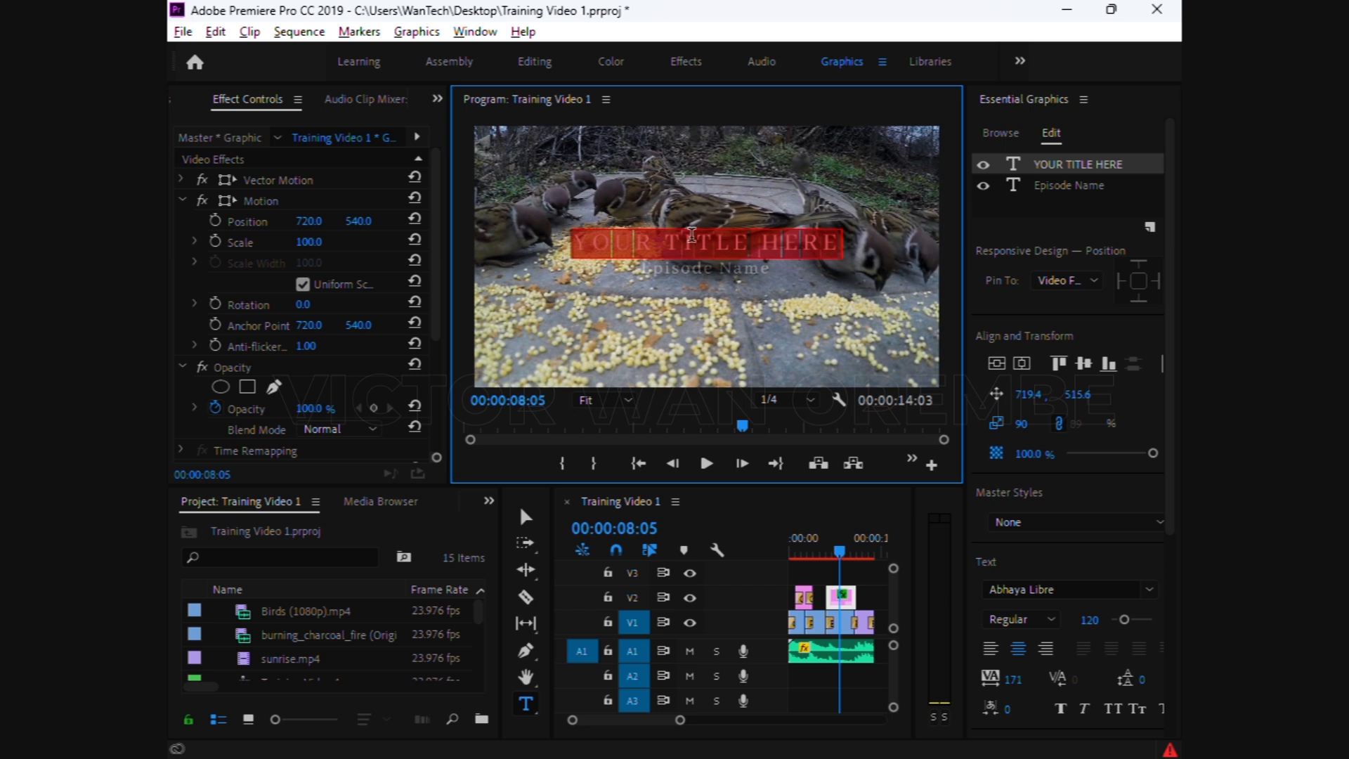
type("A F")
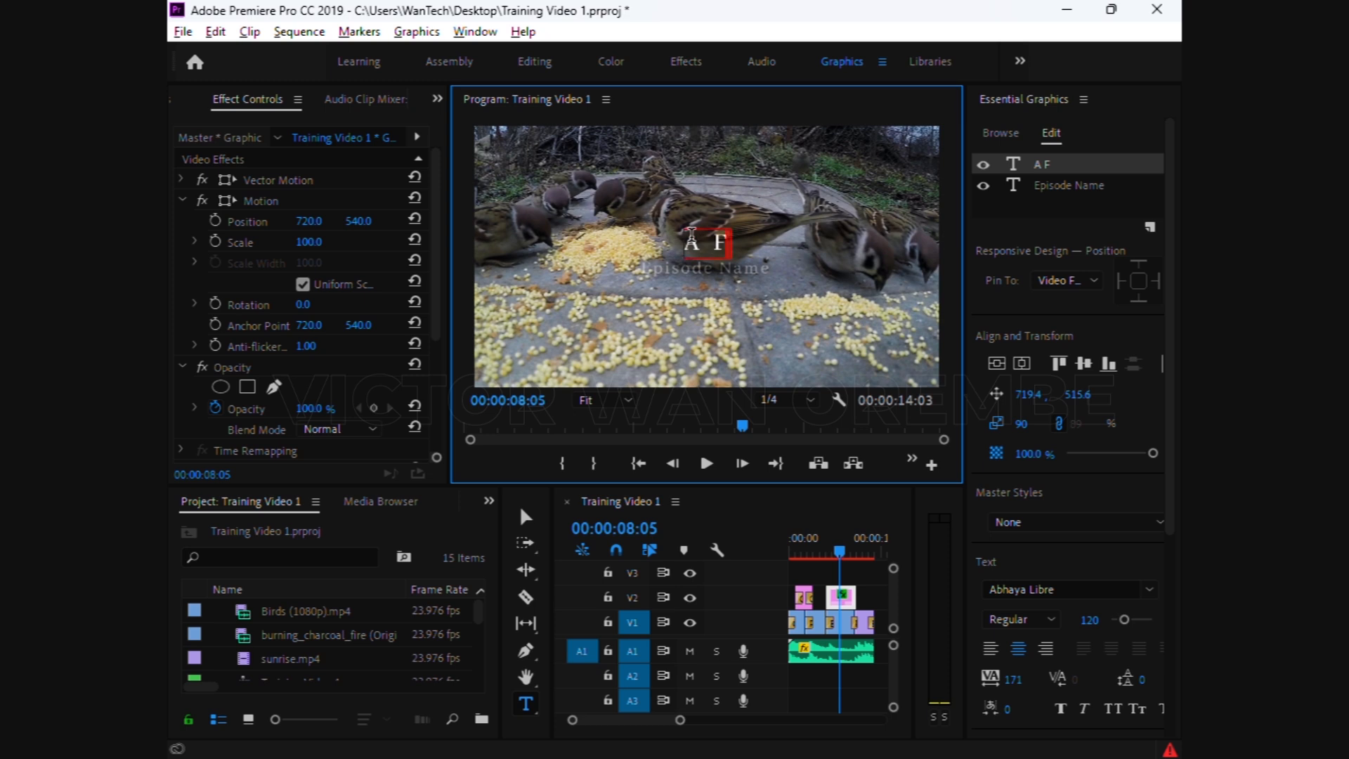
type("ILM BY")
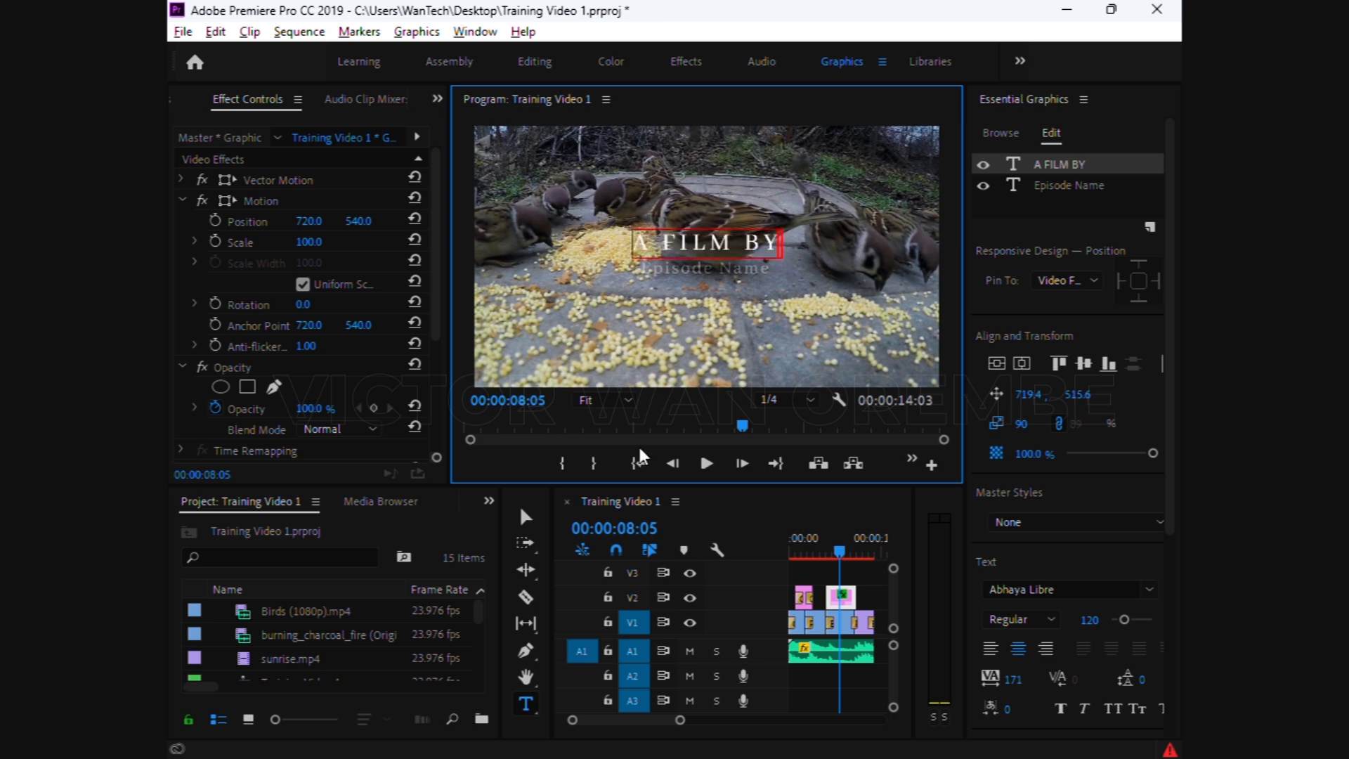
Replace the Episode Name text in the Film Title graphic with the filmmaker's name
left_click(1058, 189)
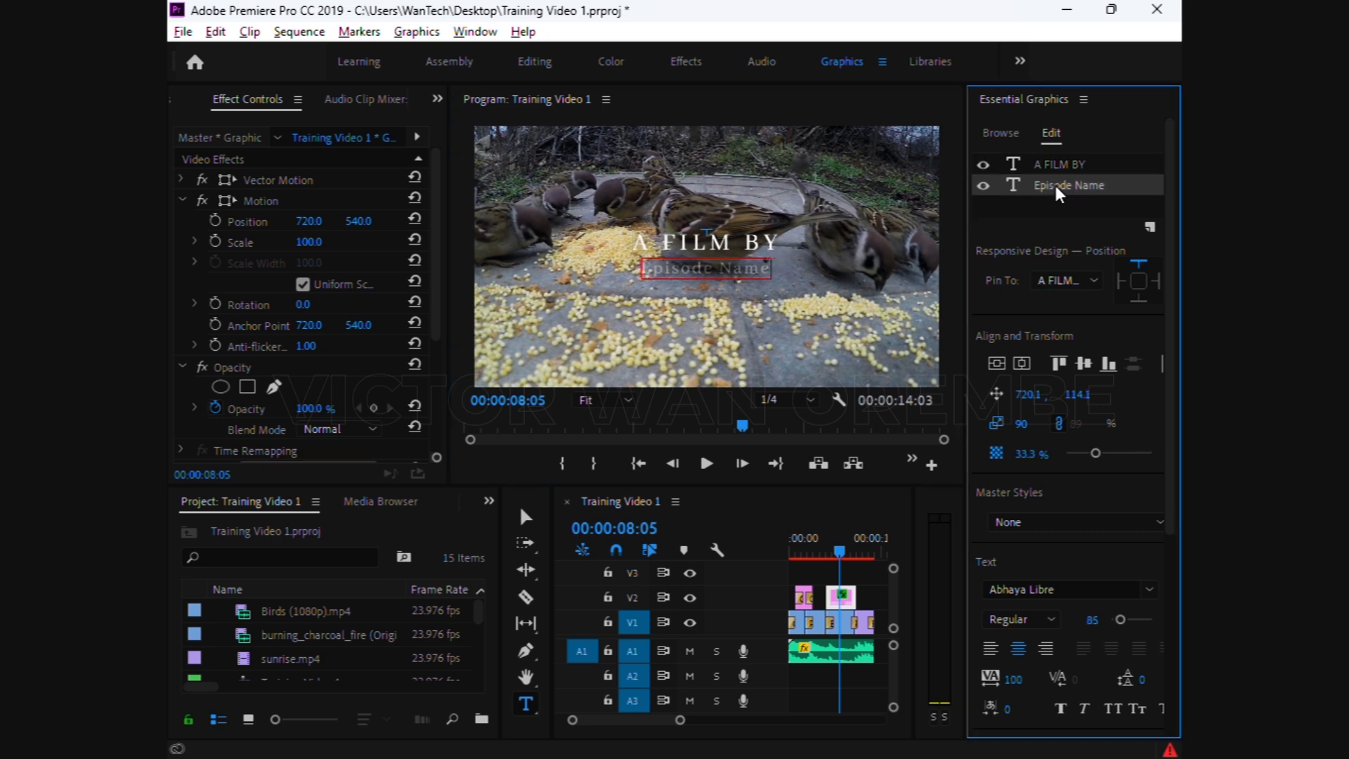
triple_click(698, 269)
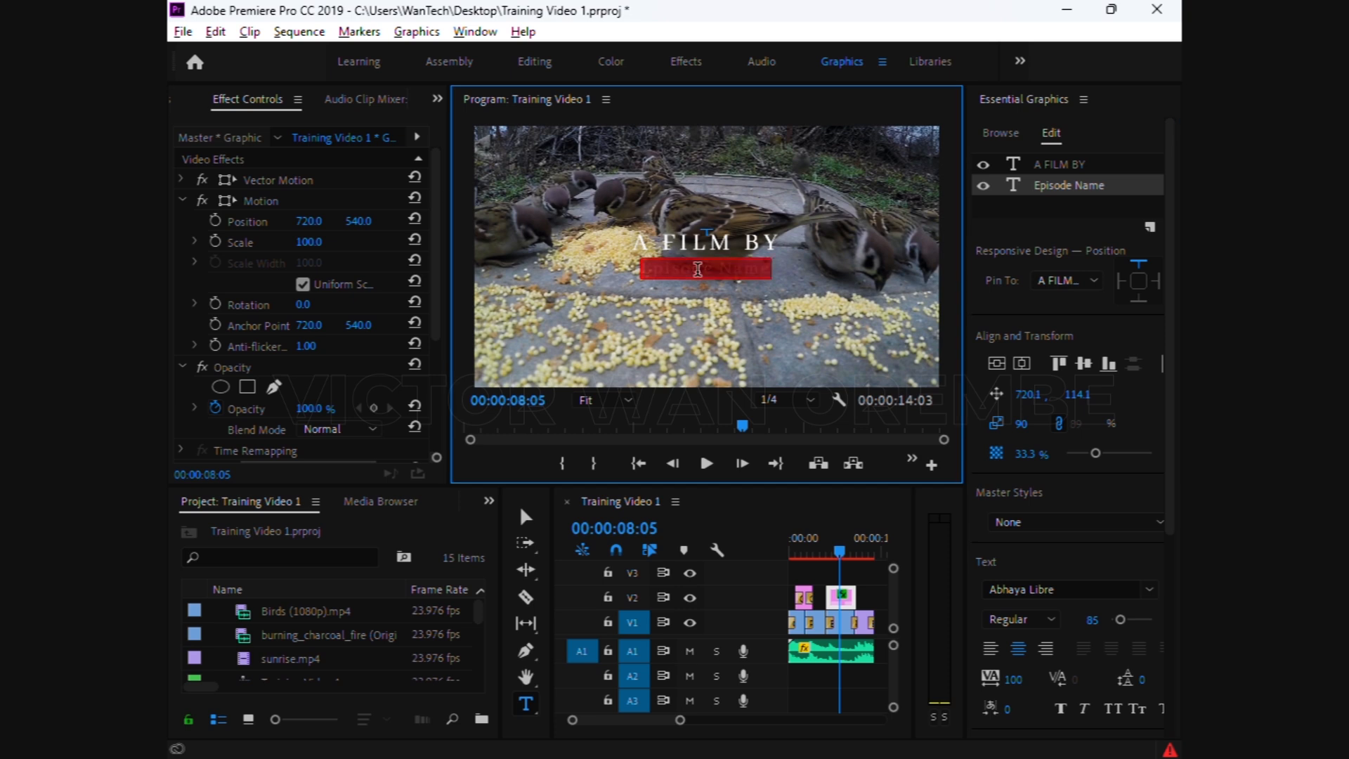
type("VICT")
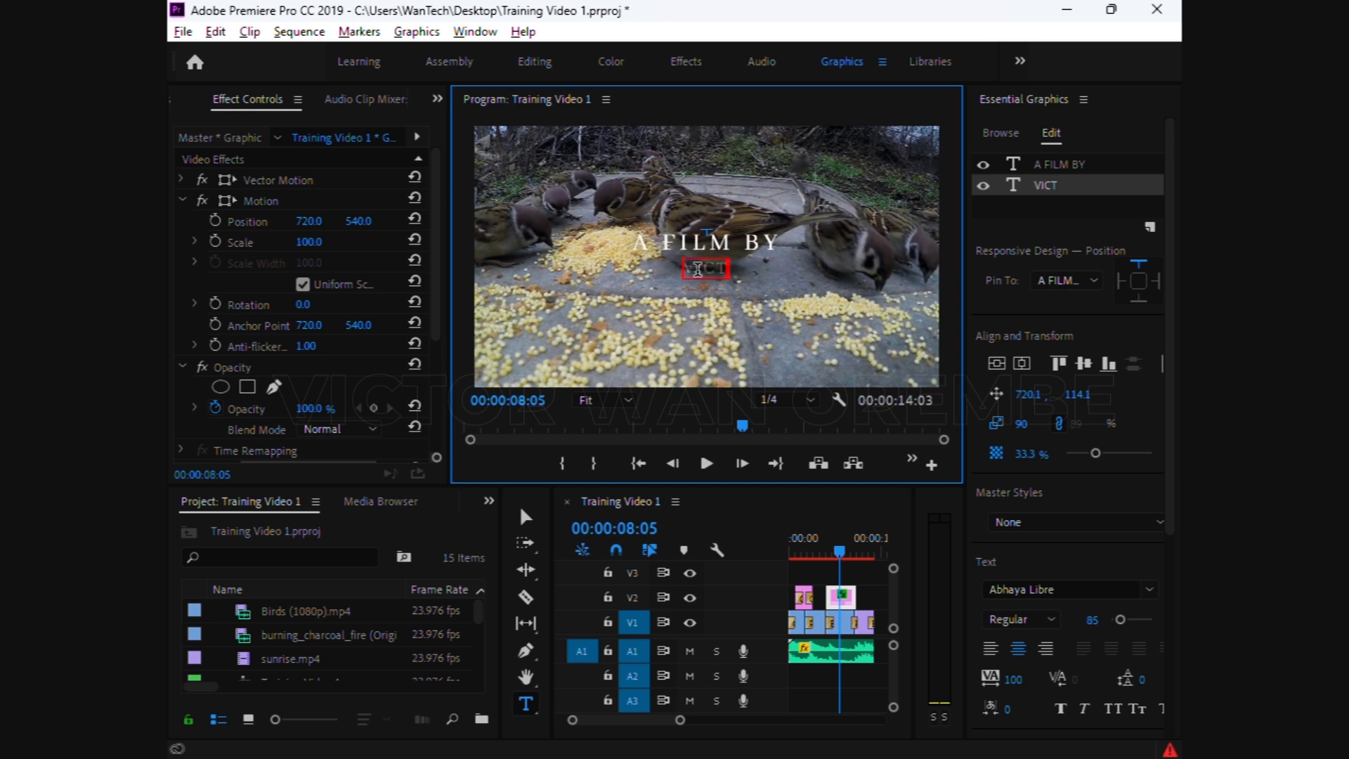
type("OR WAN")
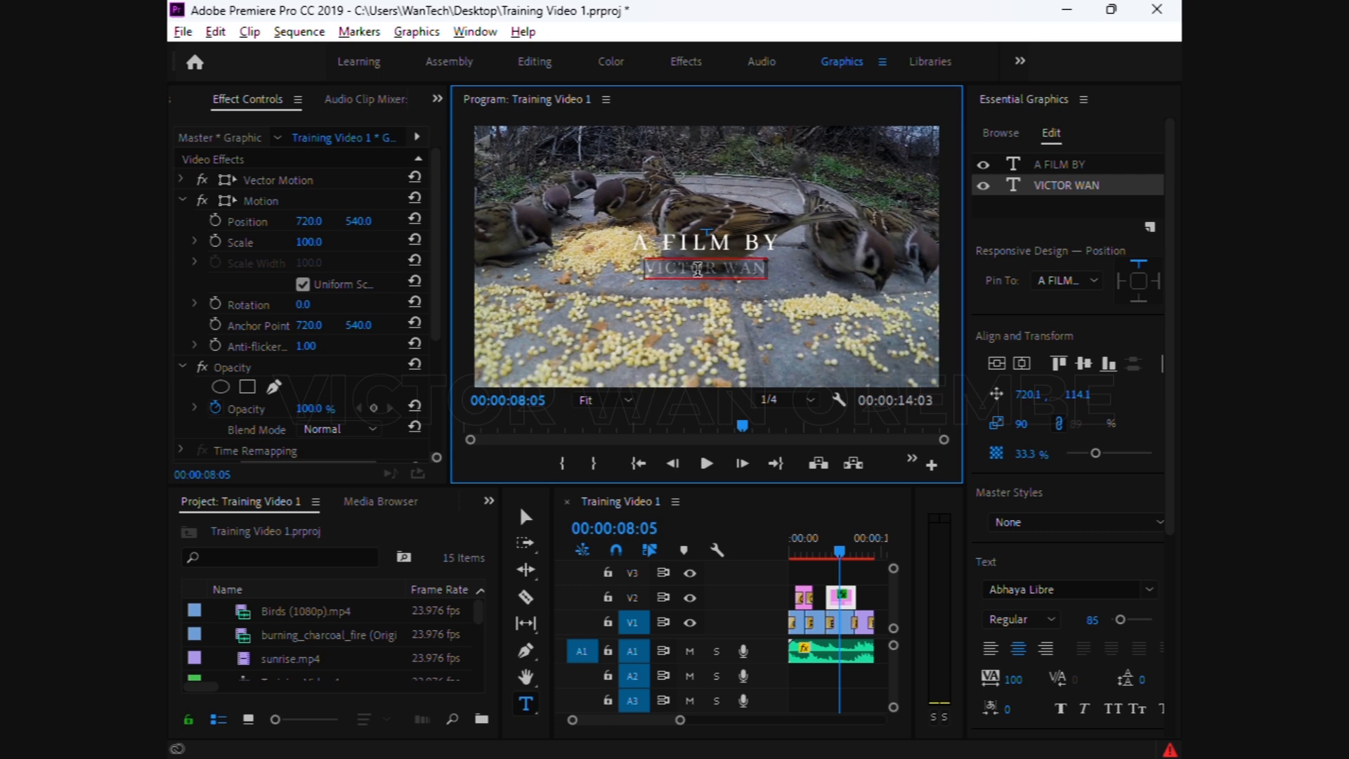
Play the Training Video 1 sequence from its start to the end at 00:00:14:03 to review the titles
left_click_drag(840, 552, 779, 547)
key("space")
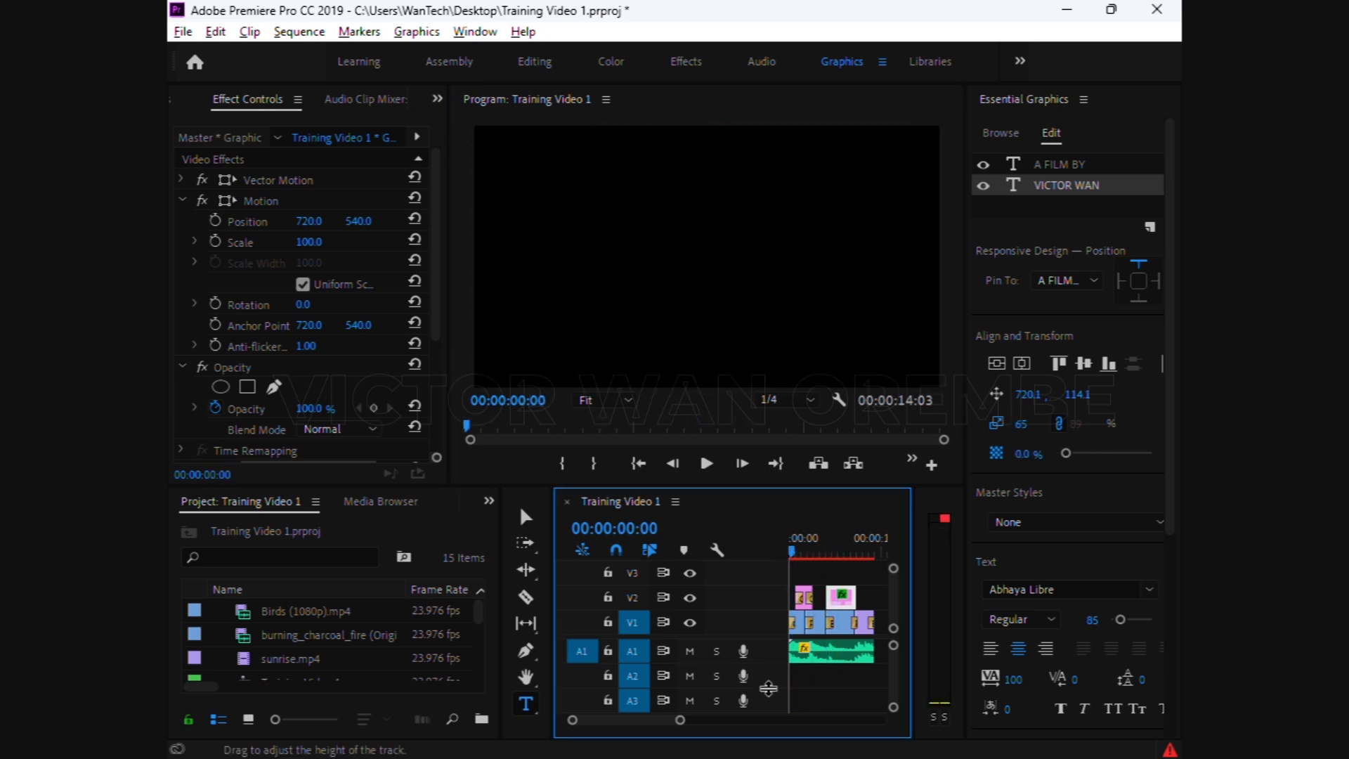
key("space")
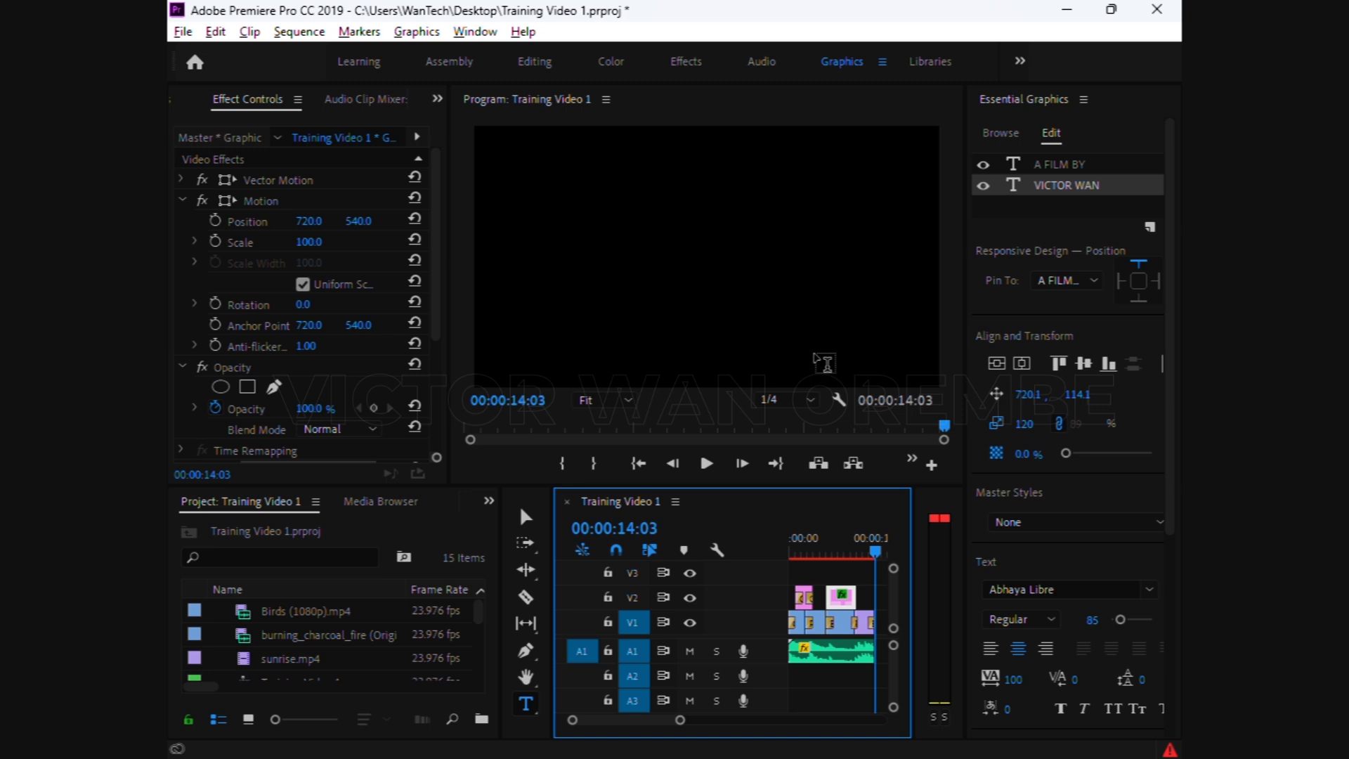
Park the playhead at 00:00:04:08 in the Editing workspace and return to the Graphics workspace
left_click(539, 64)
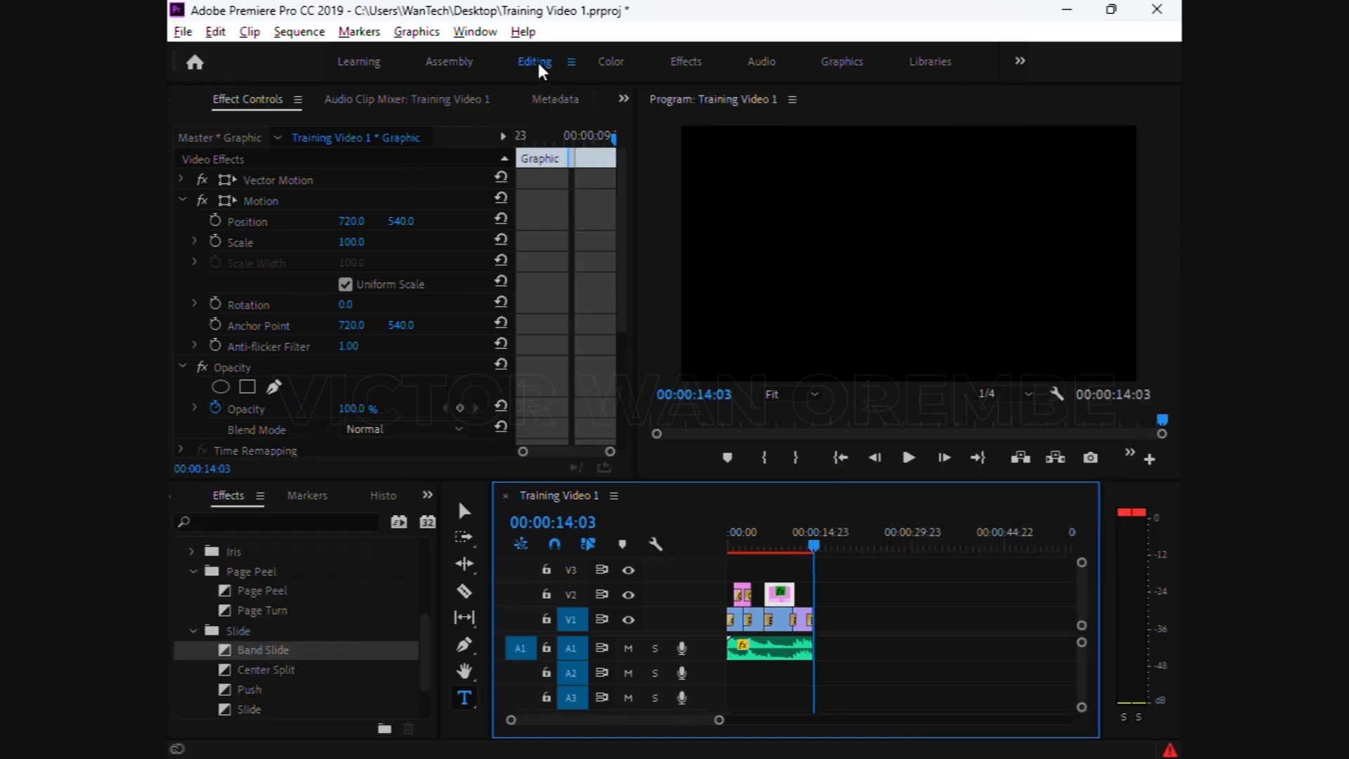
left_click(763, 548)
left_click_drag(764, 547, 755, 547)
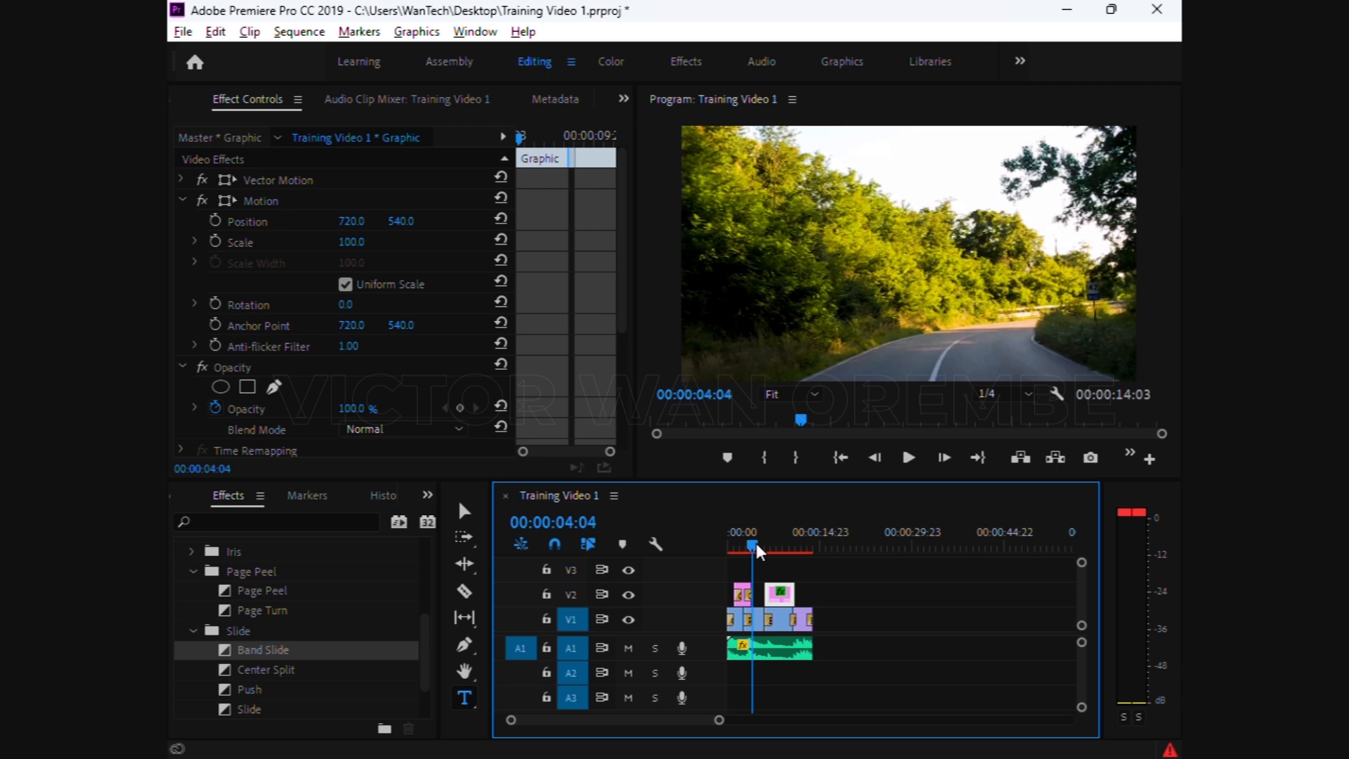
mouse_move(756, 548)
left_mouse_down()
mouse_move(724, 557)
mouse_move(759, 565)
left_mouse_up()
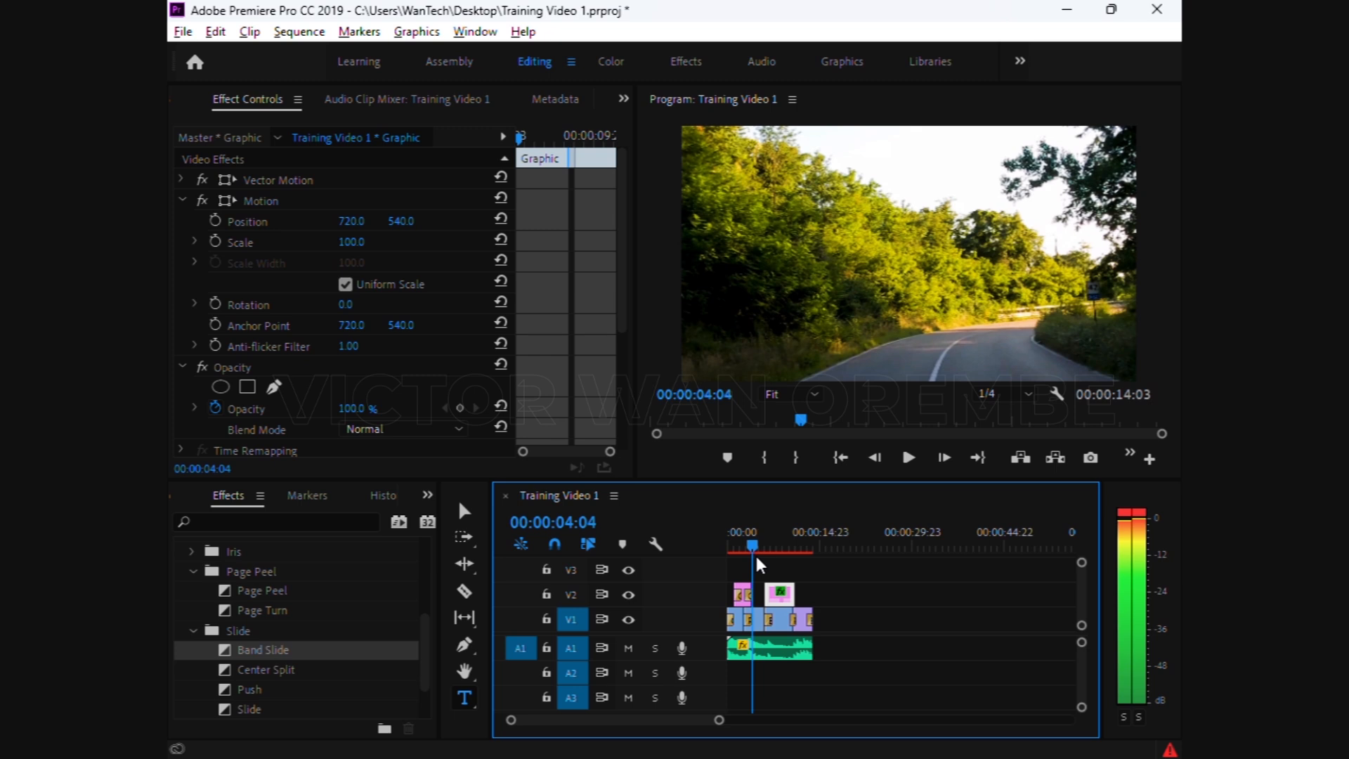
mouse_move(759, 564)
left_mouse_down()
mouse_move(745, 555)
mouse_move(761, 562)
left_mouse_up()
left_click(847, 72)
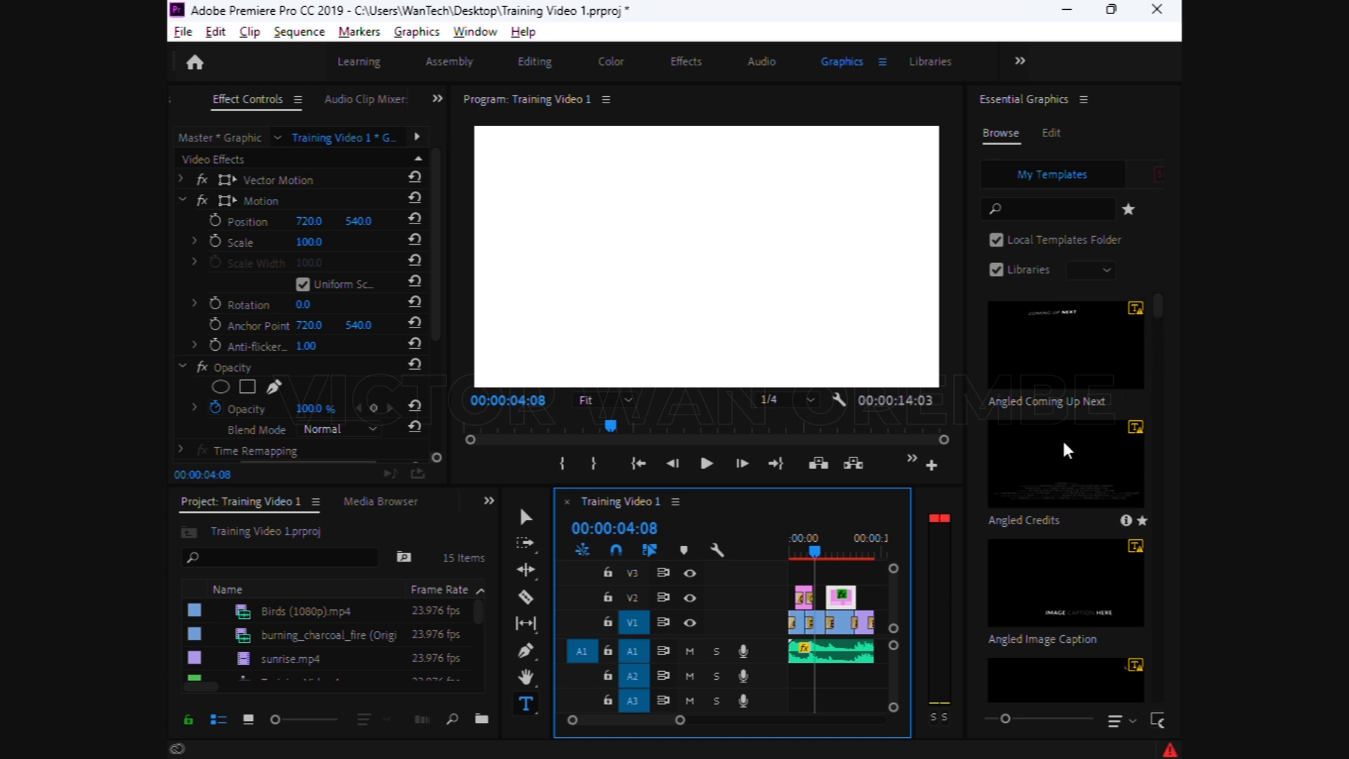
Place the Basic Lower Third template from Essential Graphics on track V3 at 00:00:04:08, declining to resolve its missing fonts
left_click_drag(1159, 311, 1164, 344)
scroll(1163, 344, "down", 1)
scroll(1163, 344, "down", 2)
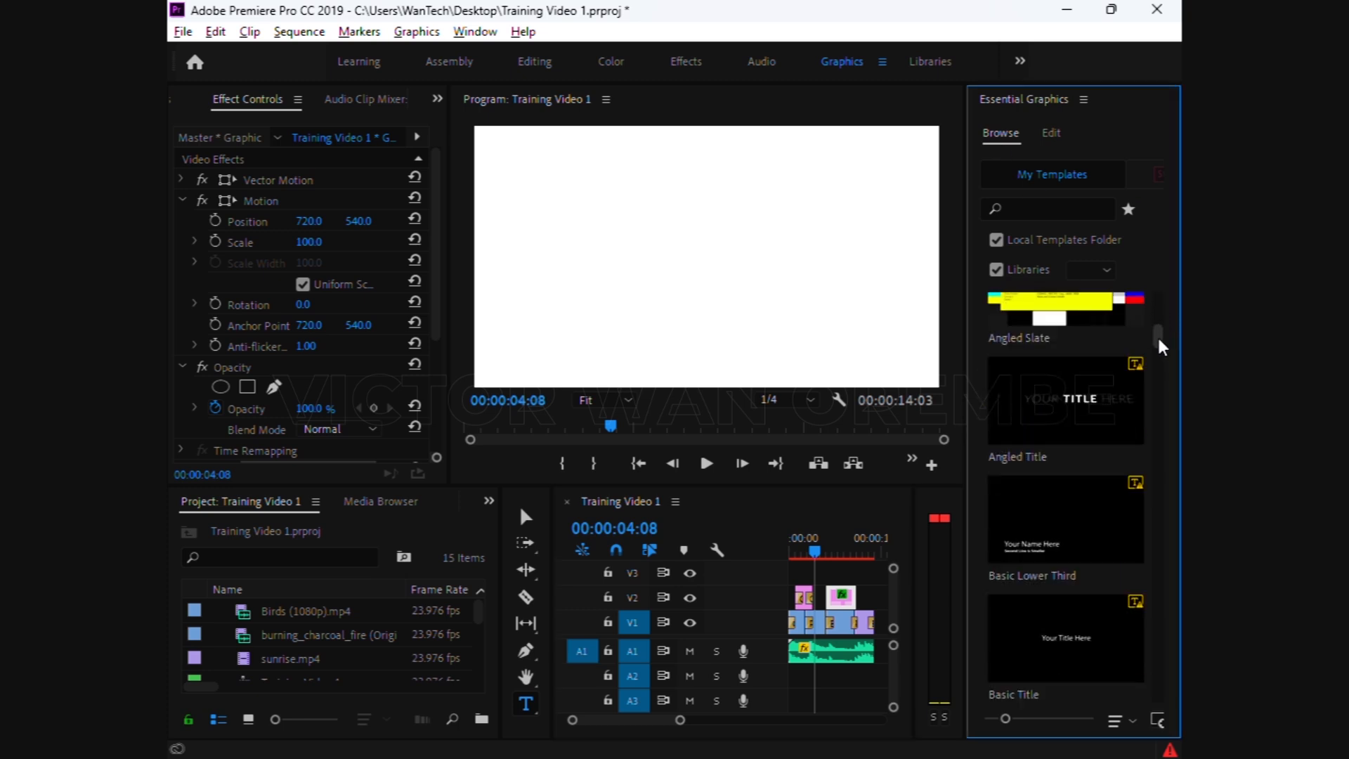
left_click(1022, 513)
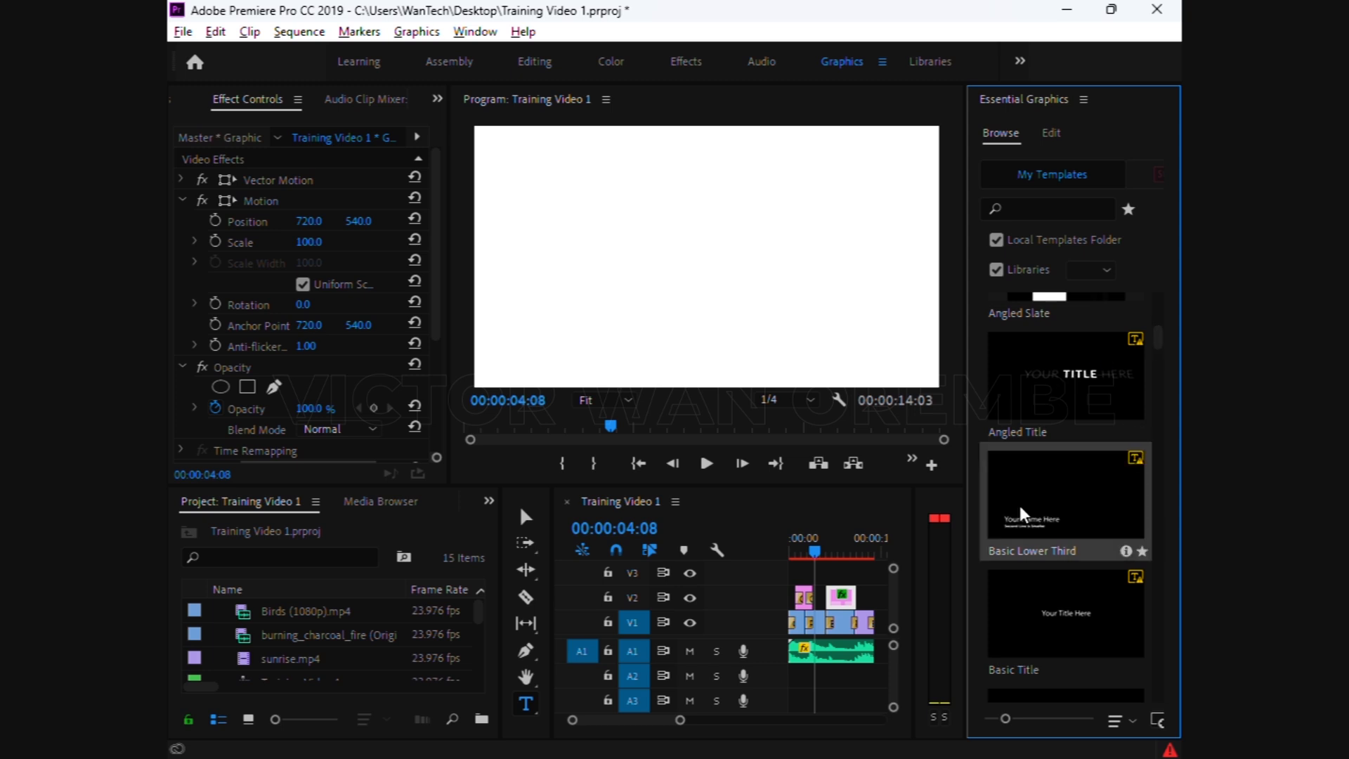
left_click_drag(1026, 516, 823, 577)
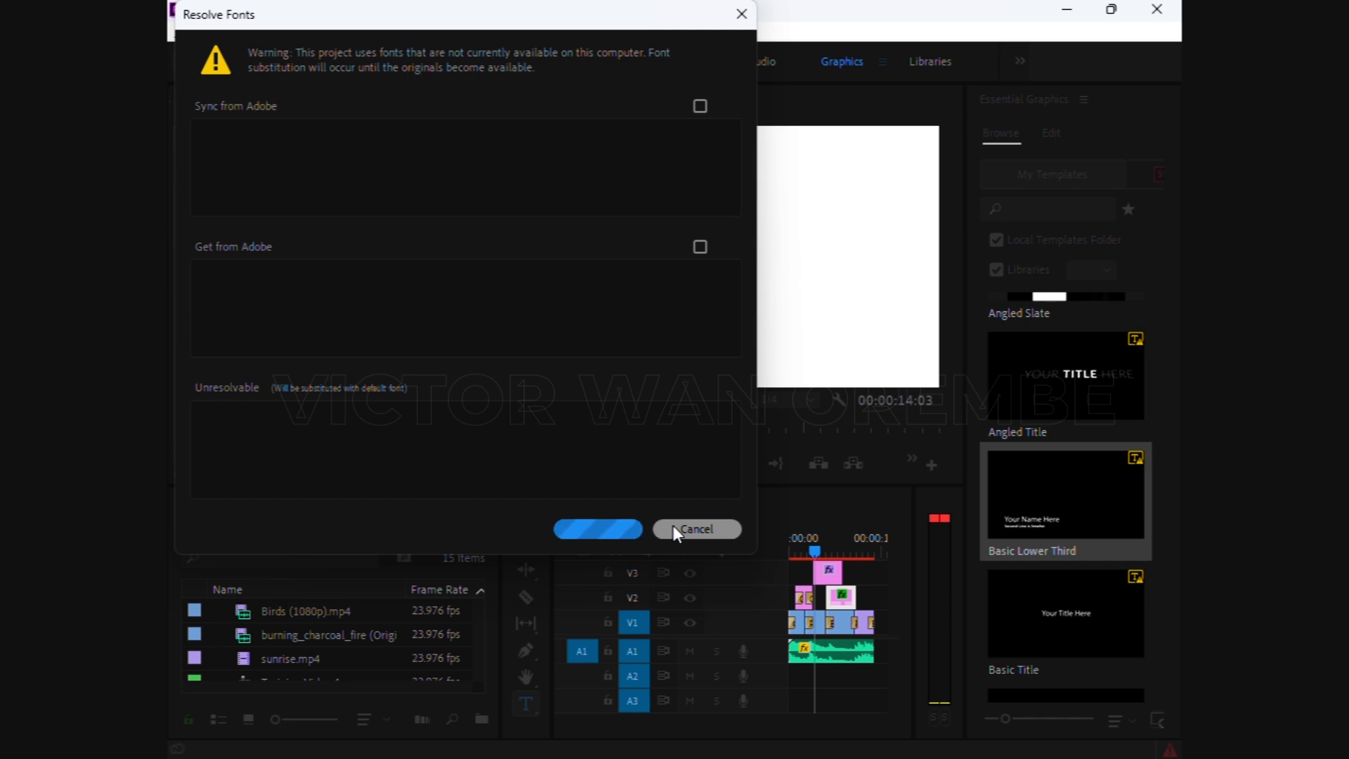
left_click(673, 528)
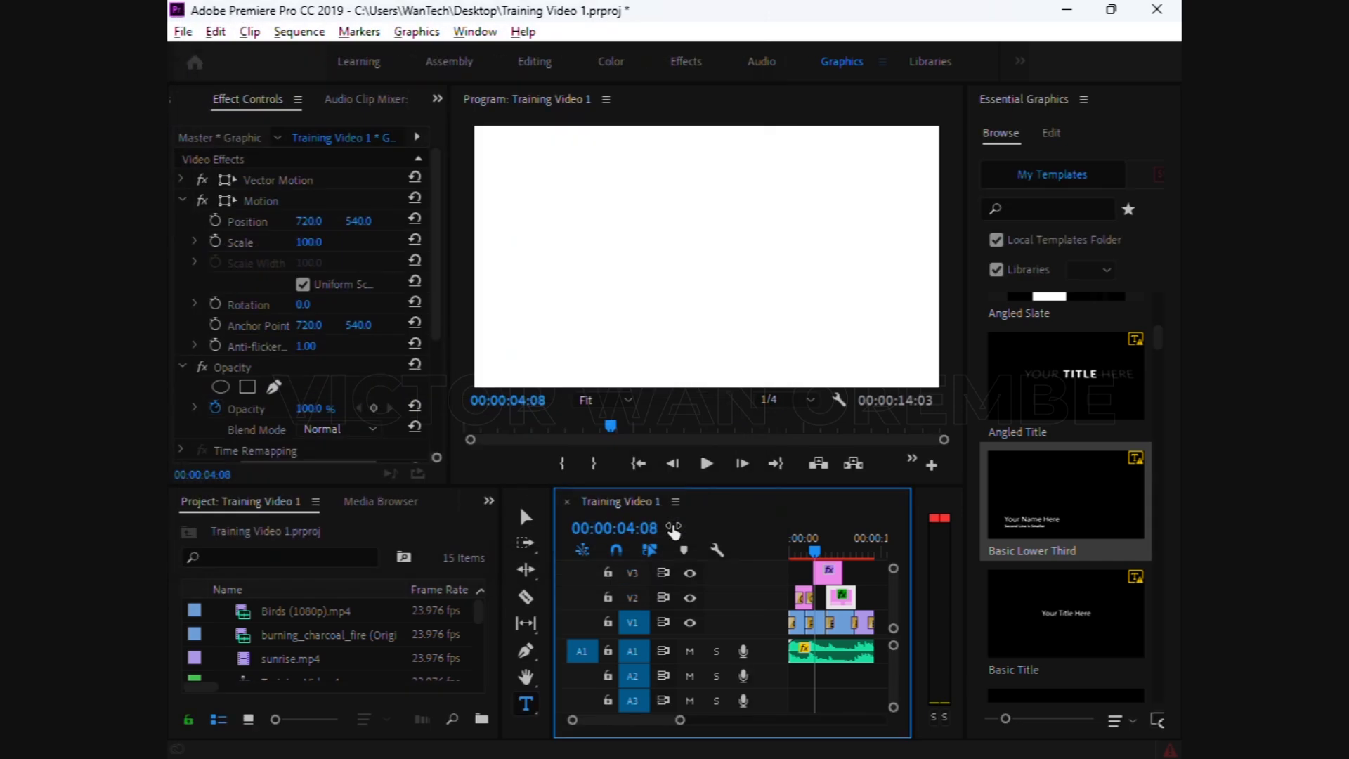
Preview the Basic Lower Third graphic from 00:00:04:08 to 00:00:07:23 and save the project
key("space")
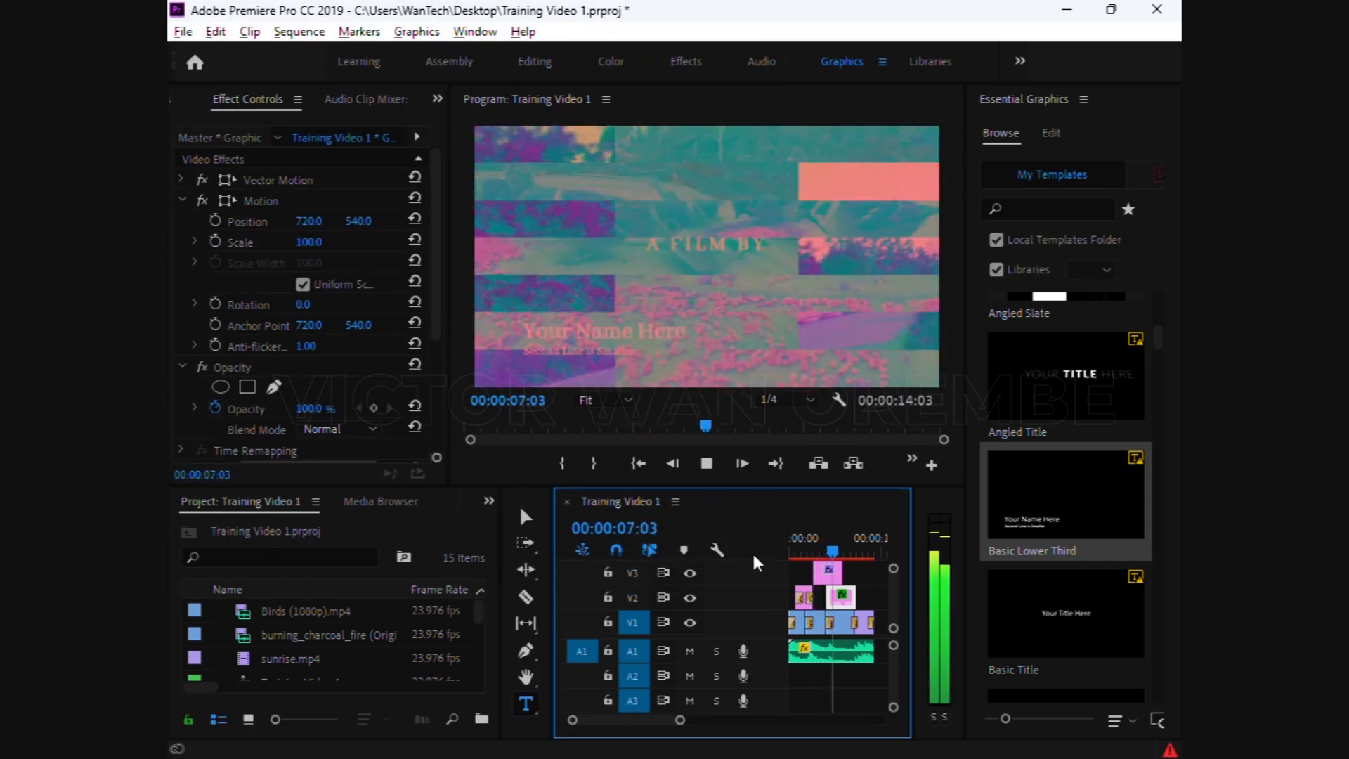
key("space")
key("ctrl+s")
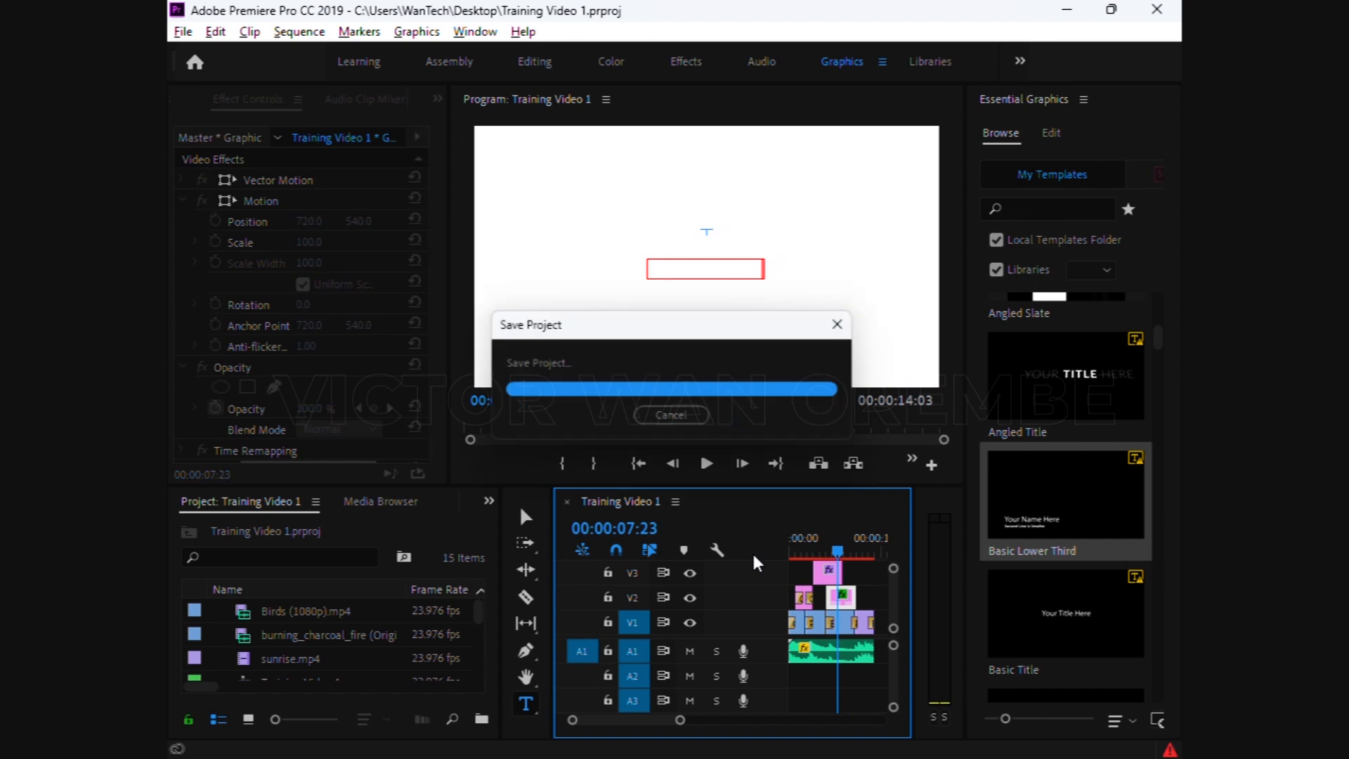
Play the sequence from the start to 00:00:12:21, pausing at 00:00:07:19 to save the project
left_click_drag(795, 553, 773, 556)
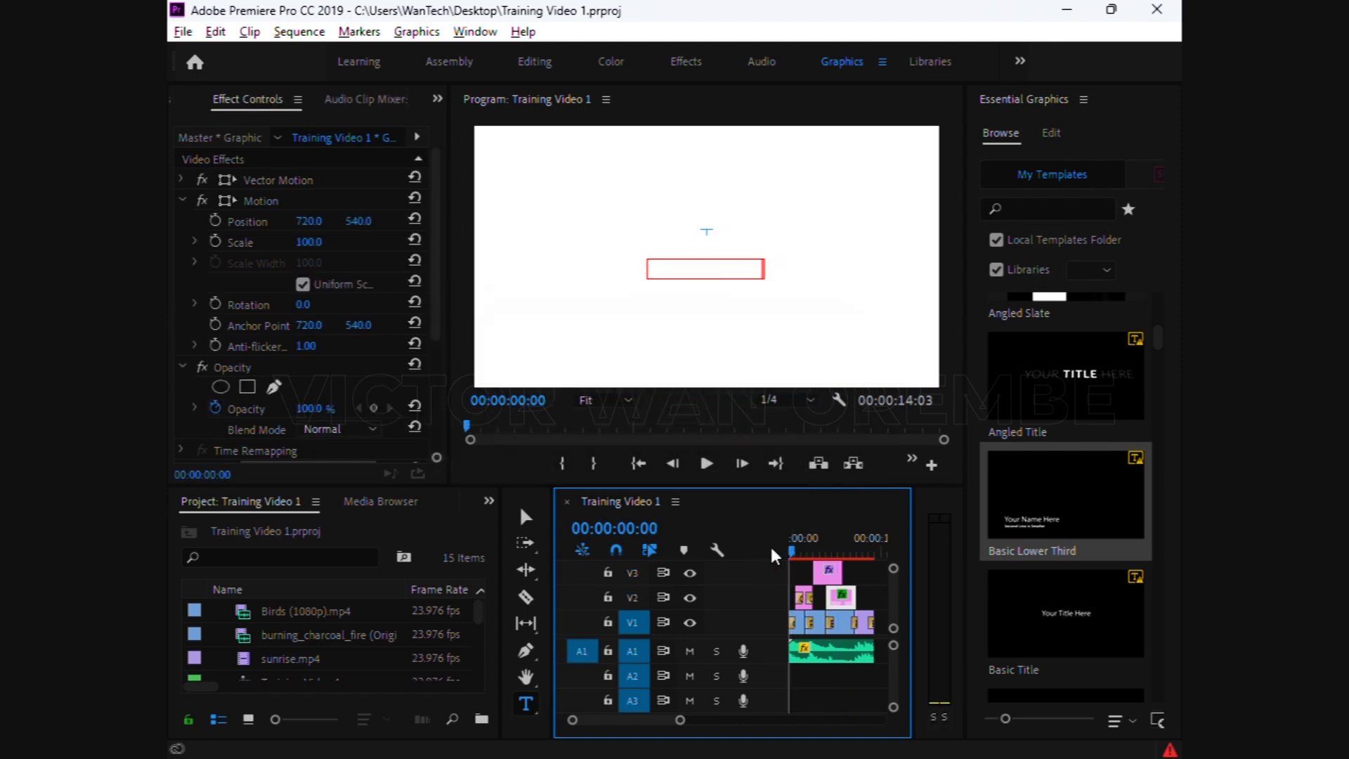
key("space")
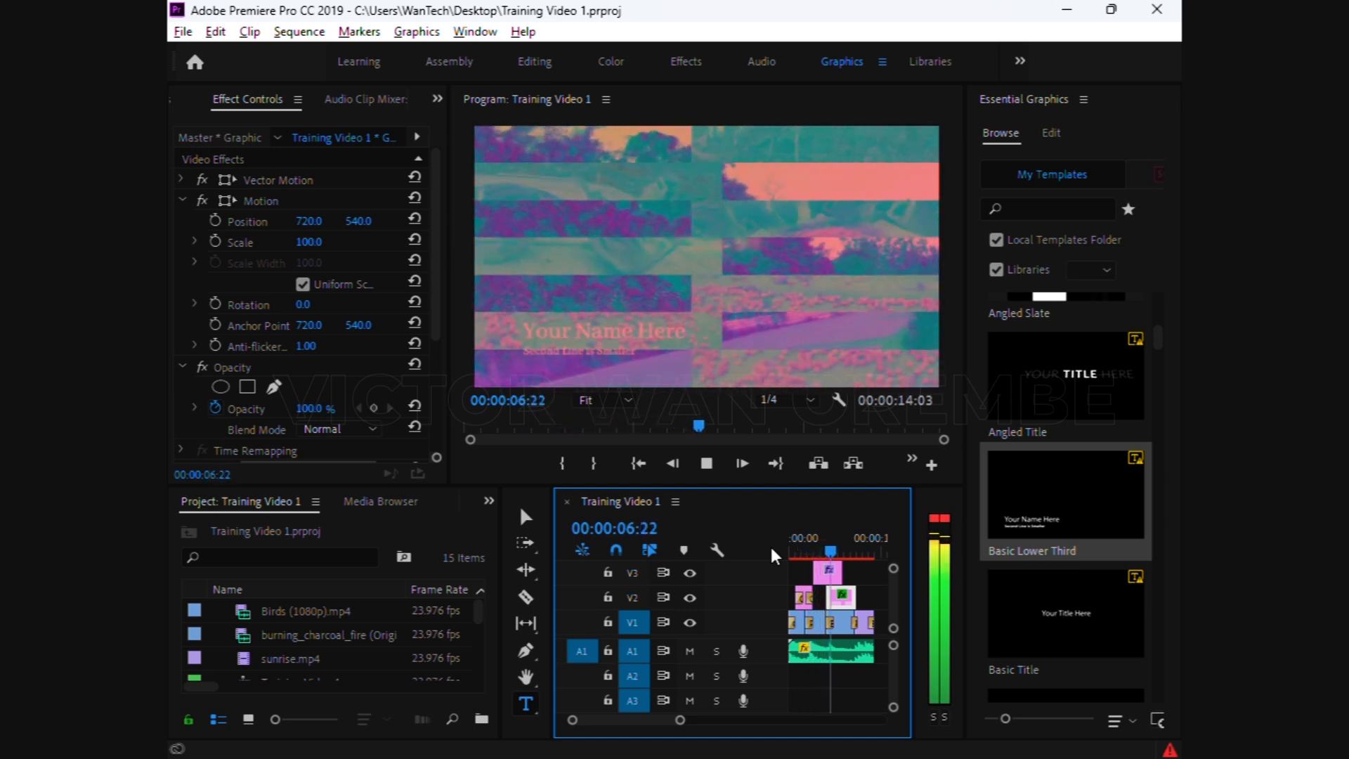
key("space")
key("ctrl+s")
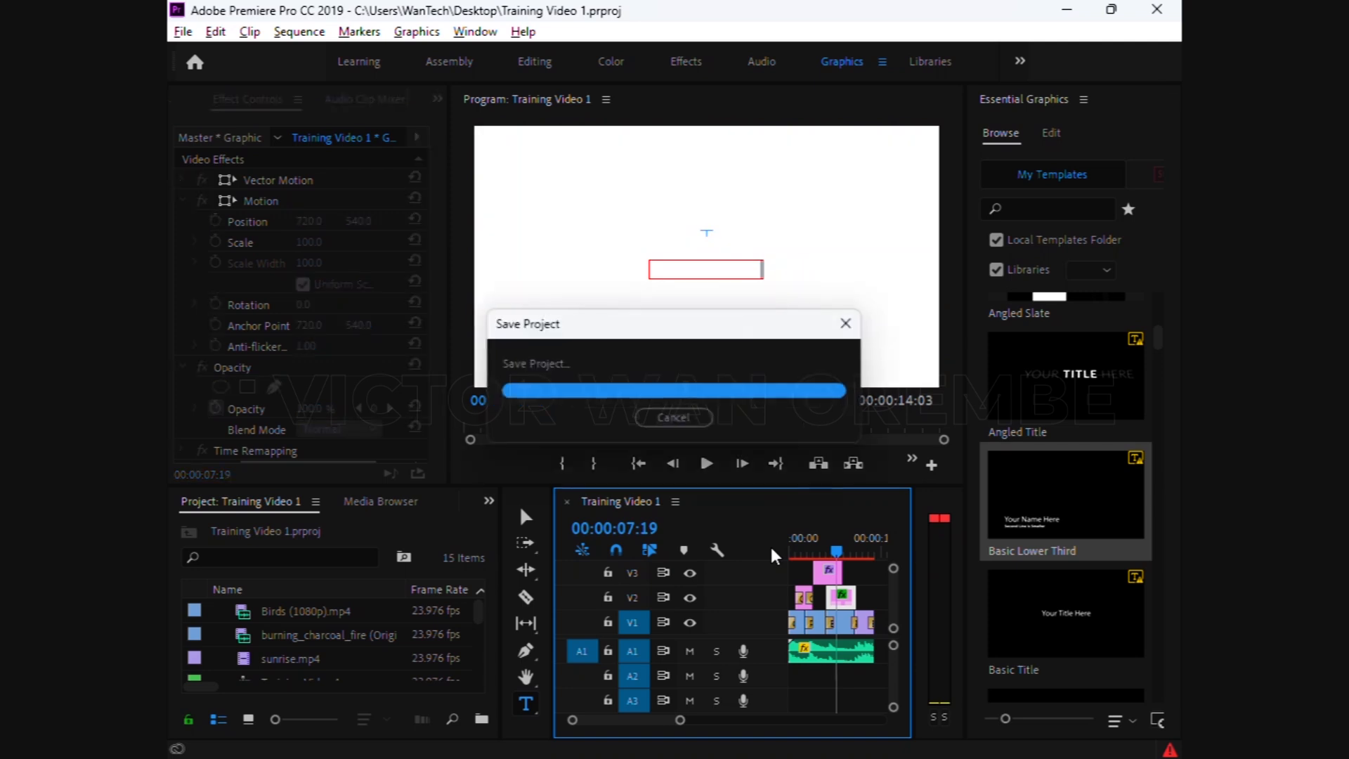
key("space")
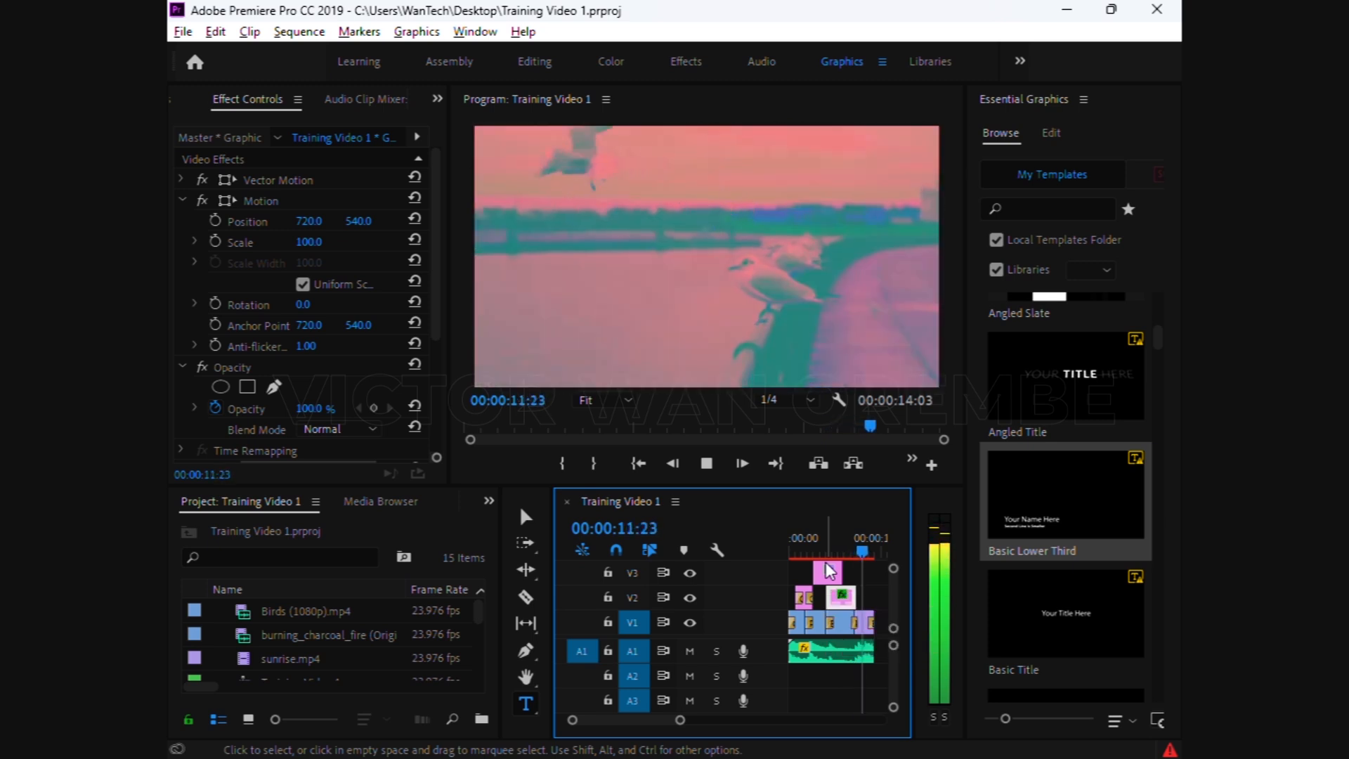
key("space")
Try deleting the Basic Lower Third graphic from track V3, undo the deletion and save the project
left_click(830, 570)
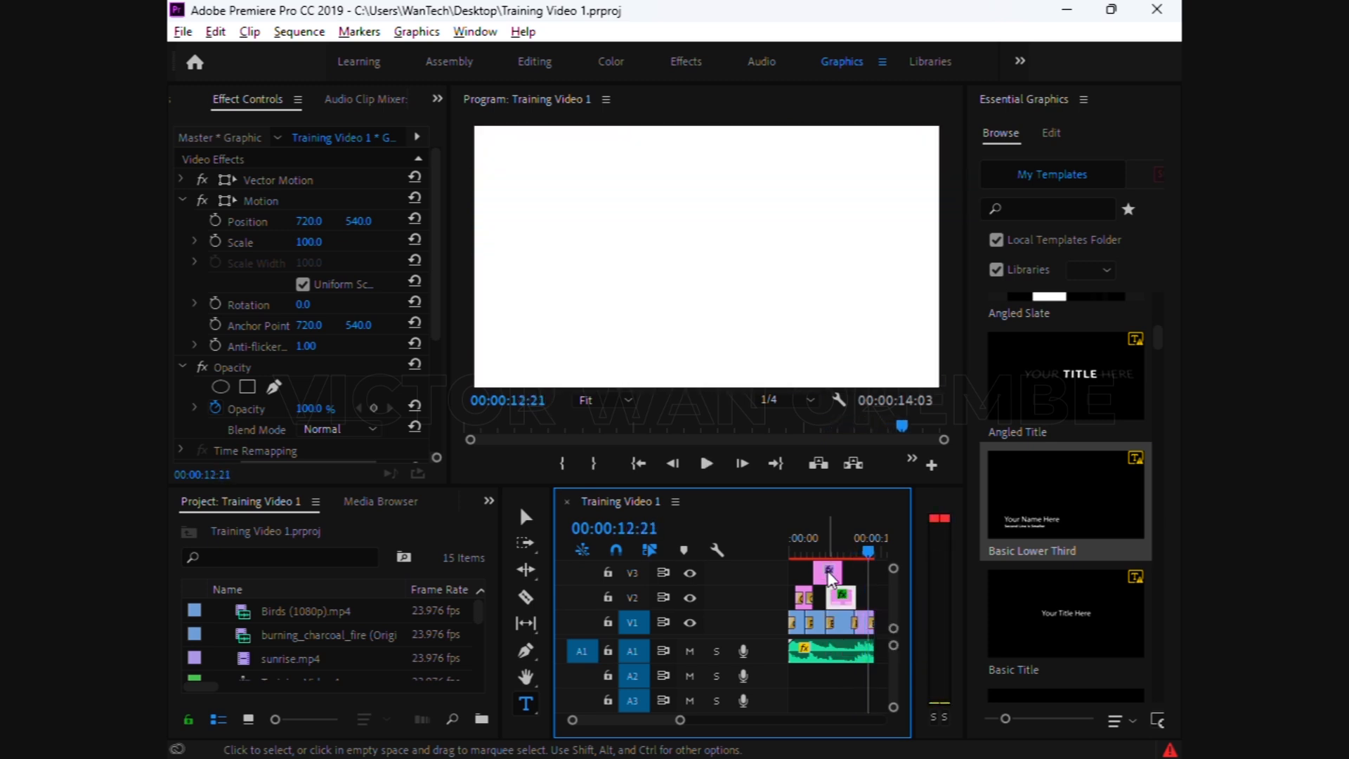
key("Delete")
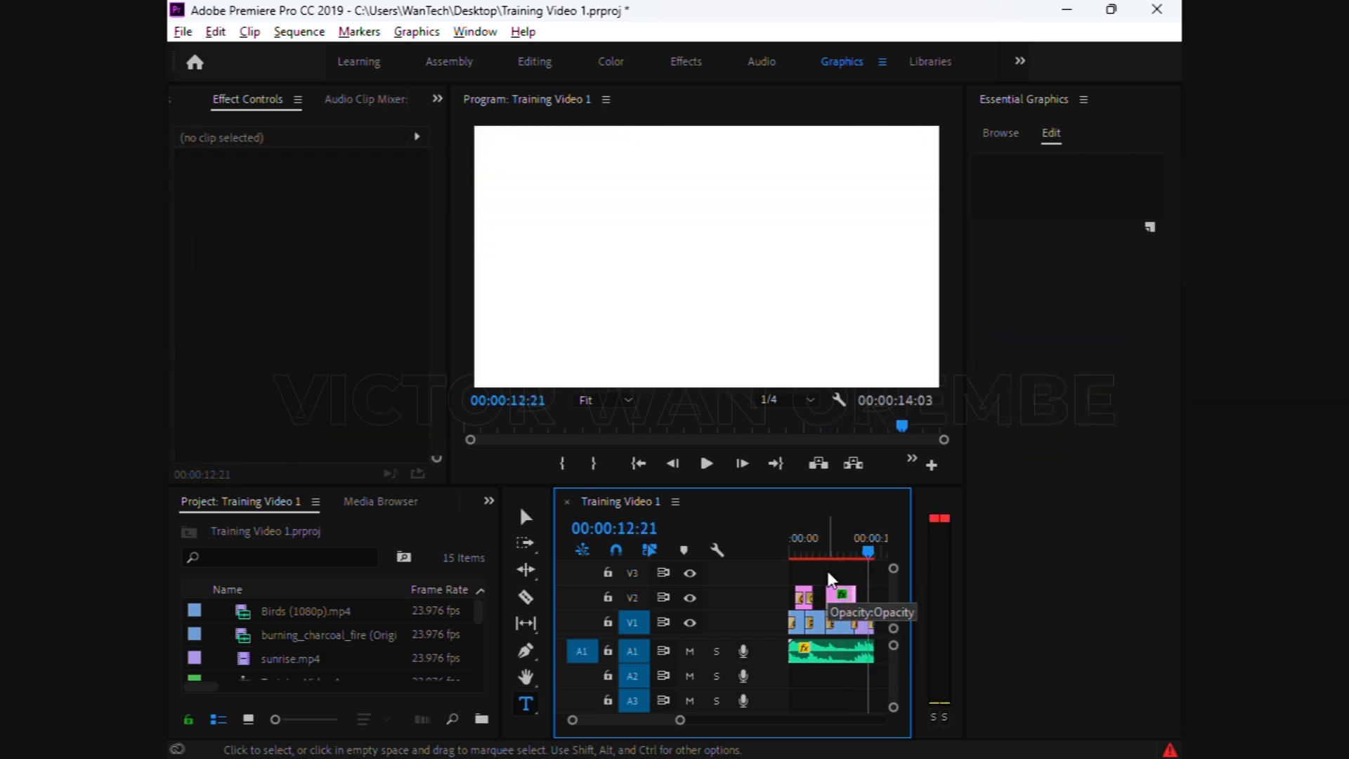
left_click_drag(814, 553, 804, 552)
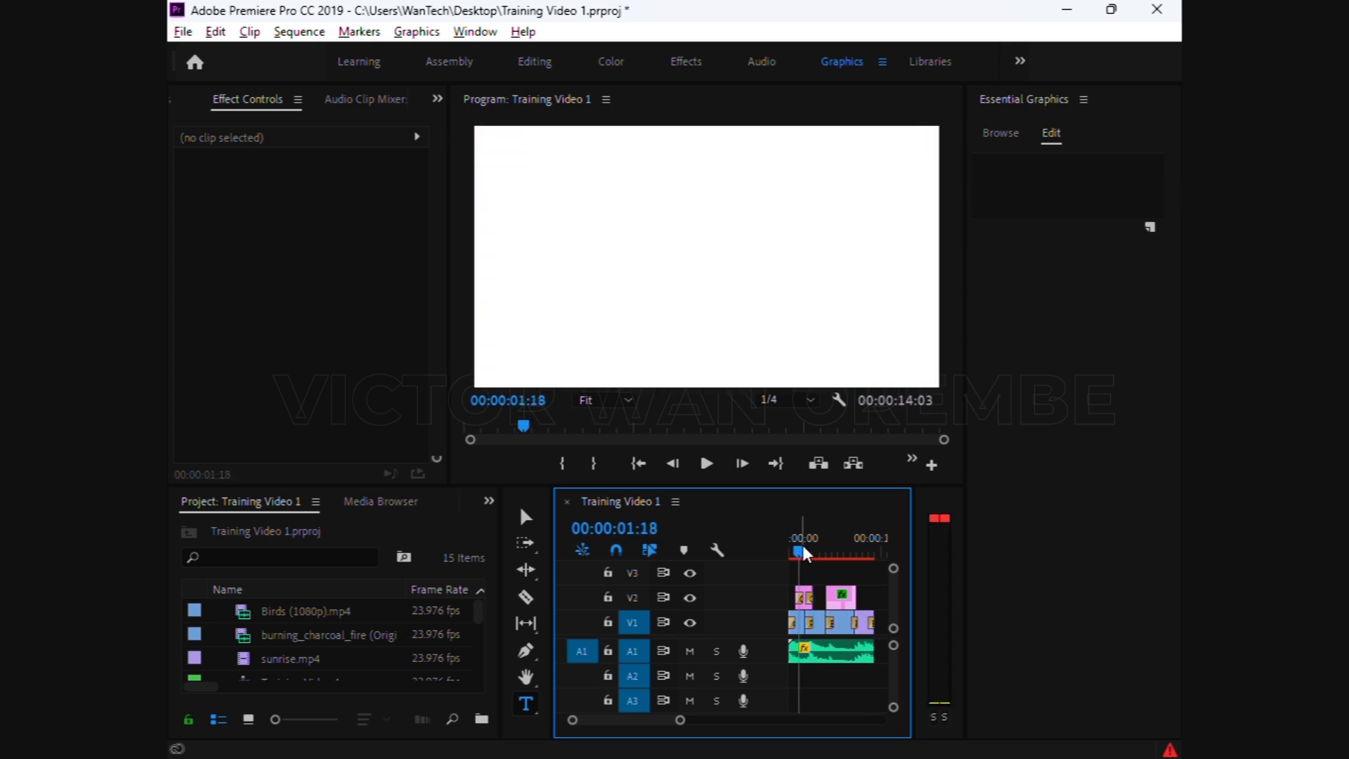
key("ctrl+z")
key("ctrl+s")
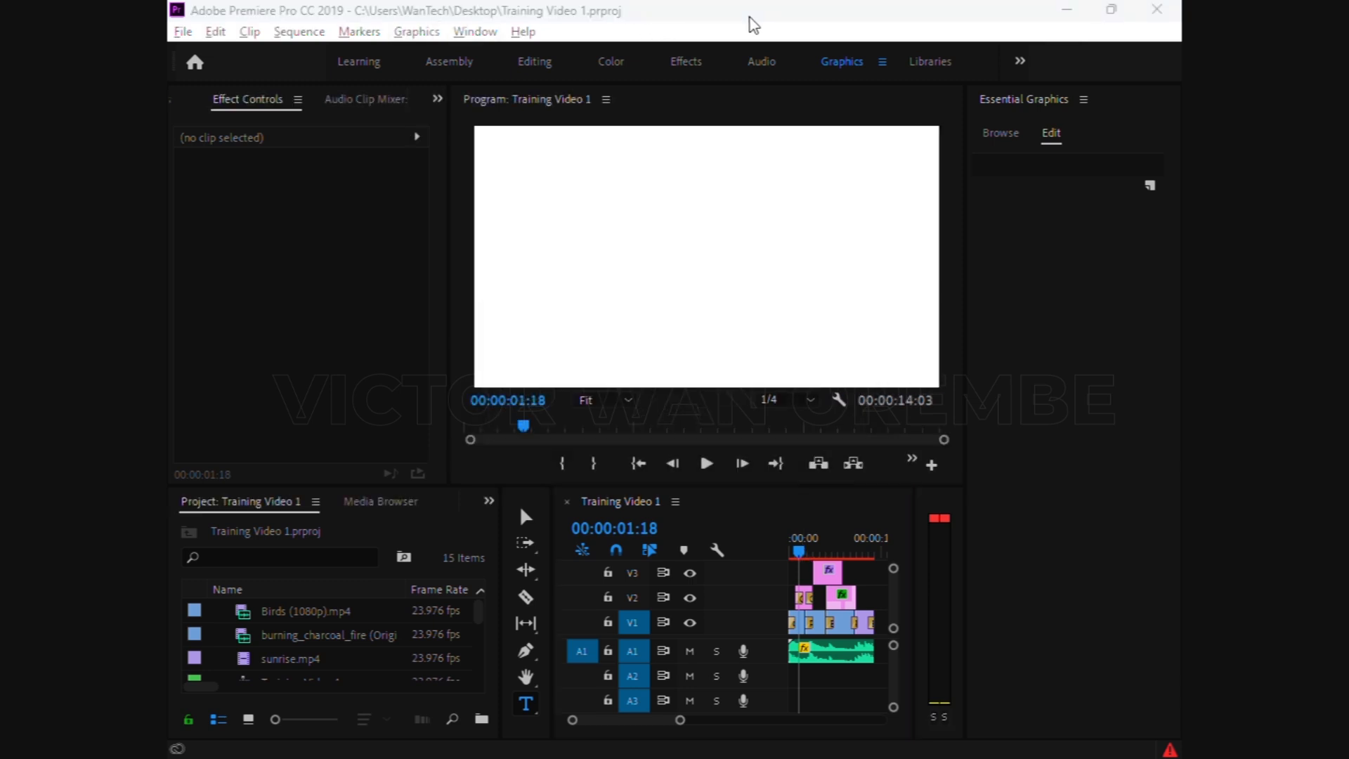
left_click(471, 32)
mouse_move(566, 44)
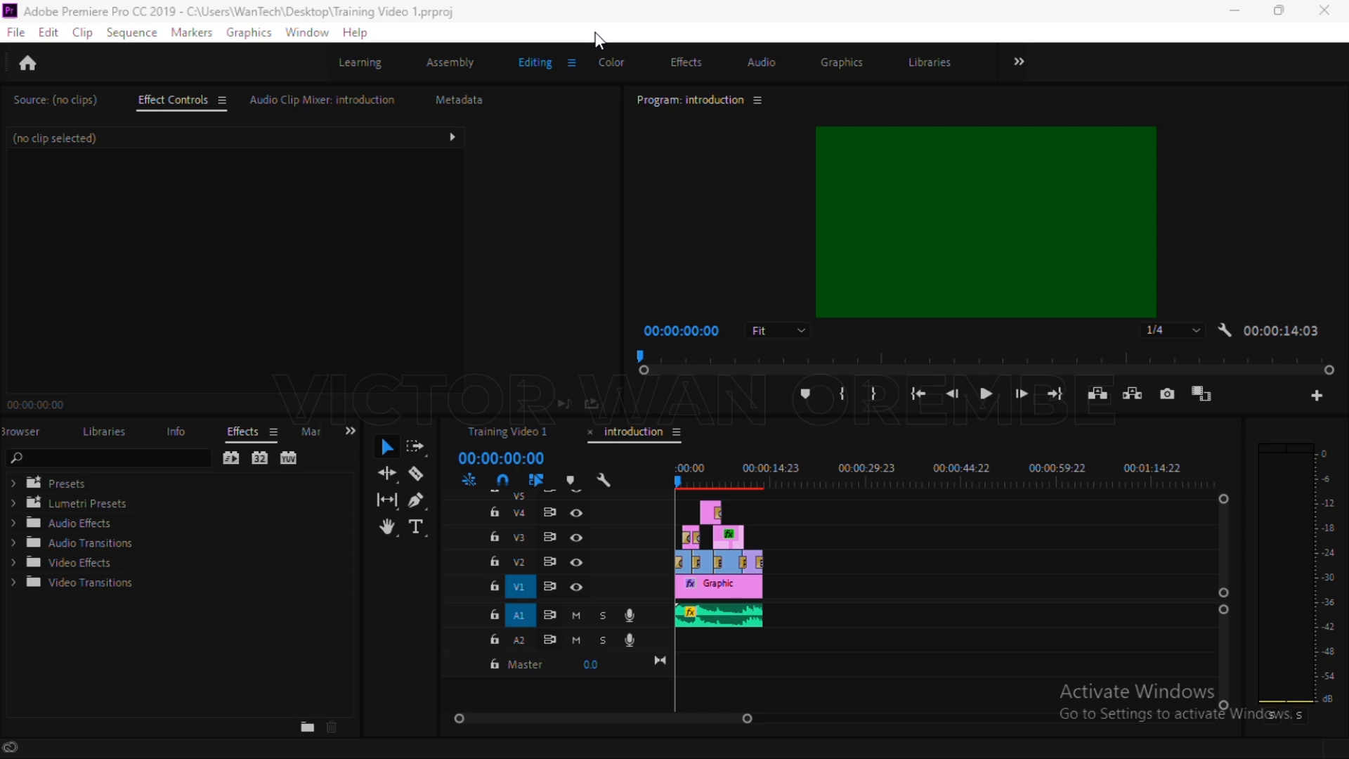
Play the introduction sequence from the beginning to review it over the green background graphic
left_click(986, 388)
left_click(987, 395)
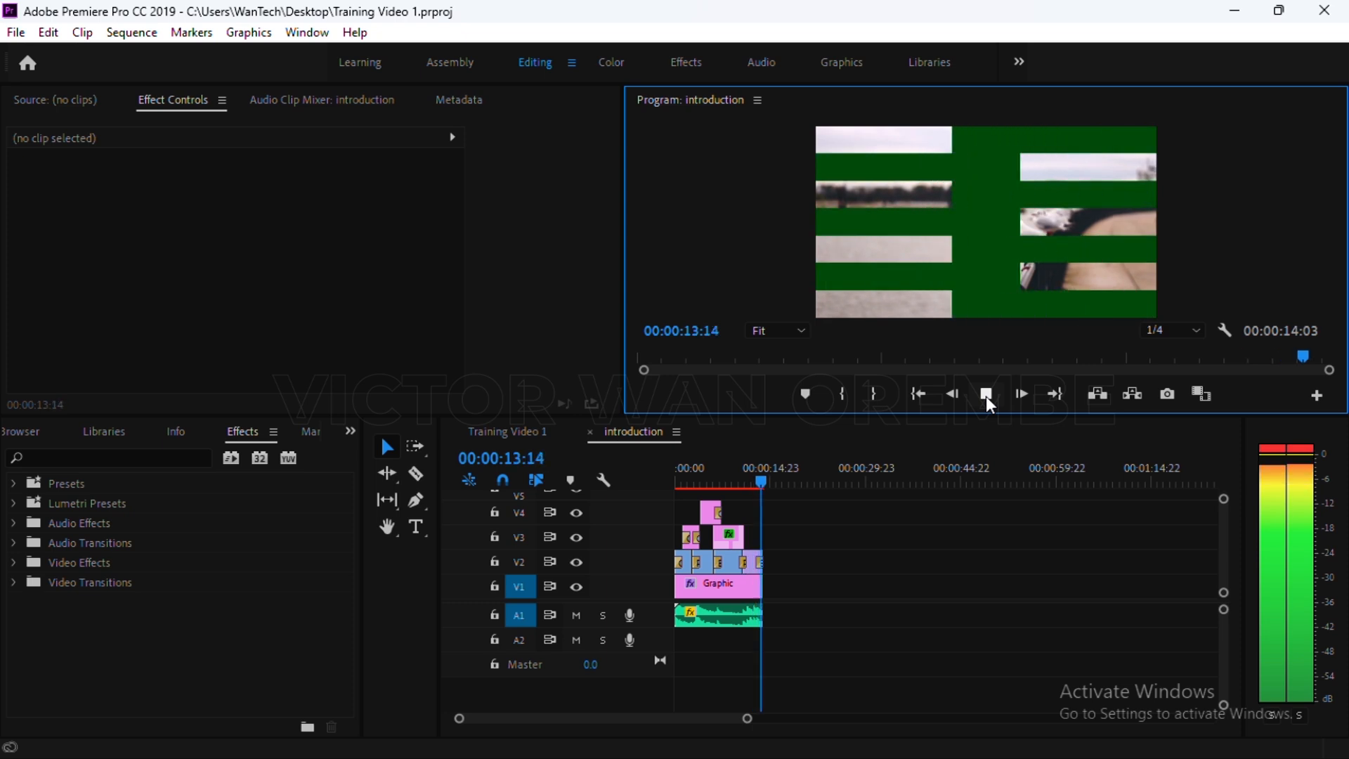
left_click(985, 395)
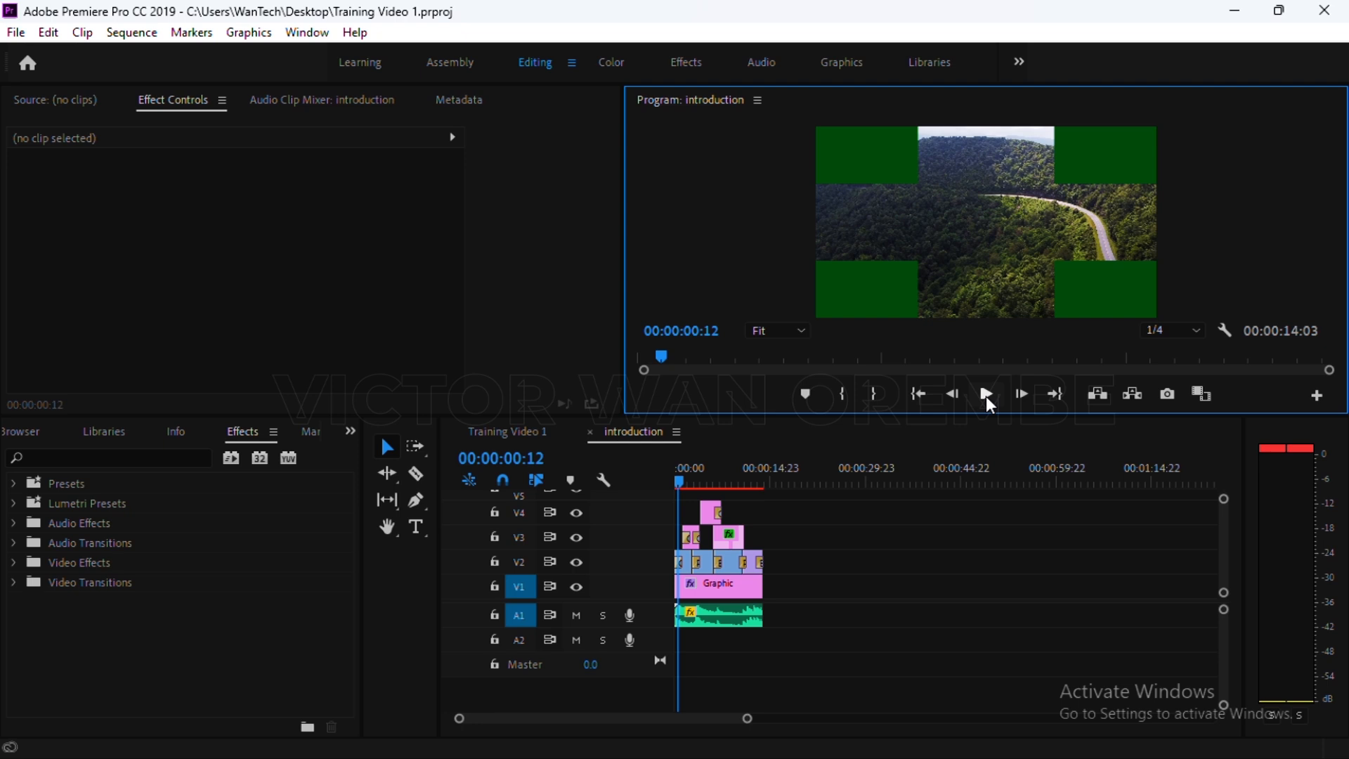
Find green screen.mp4 among the project's media and open it in the Source Monitor
left_click(350, 431)
left_click(387, 458)
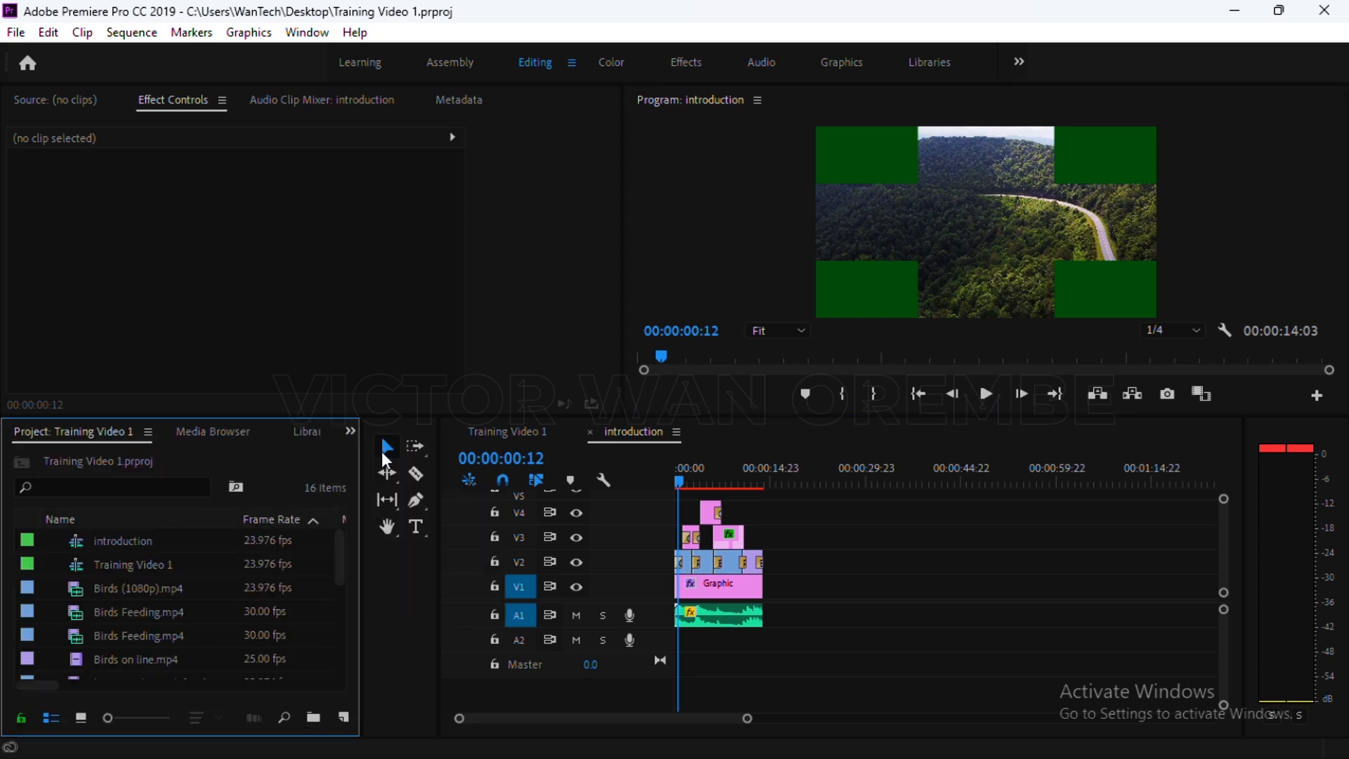
left_click_drag(343, 558, 328, 668)
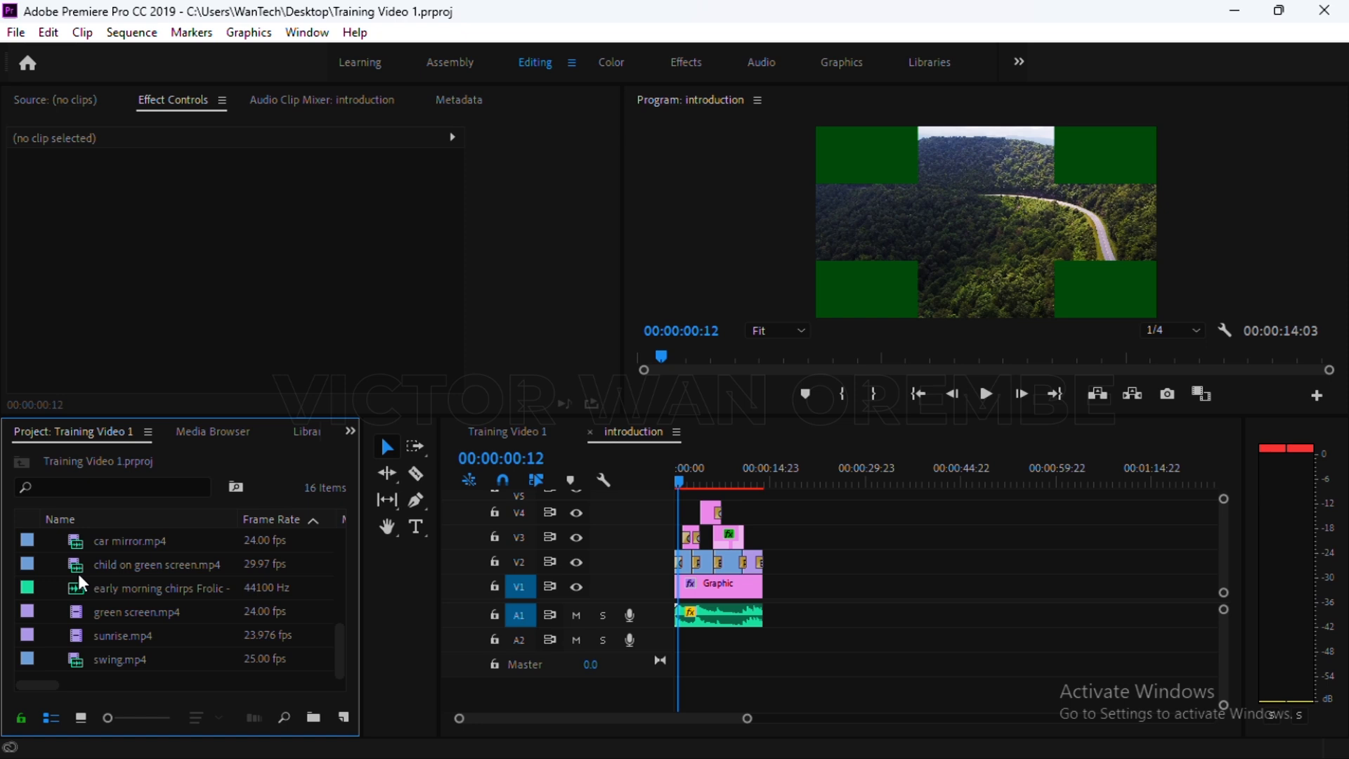
left_click_drag(339, 648, 339, 630)
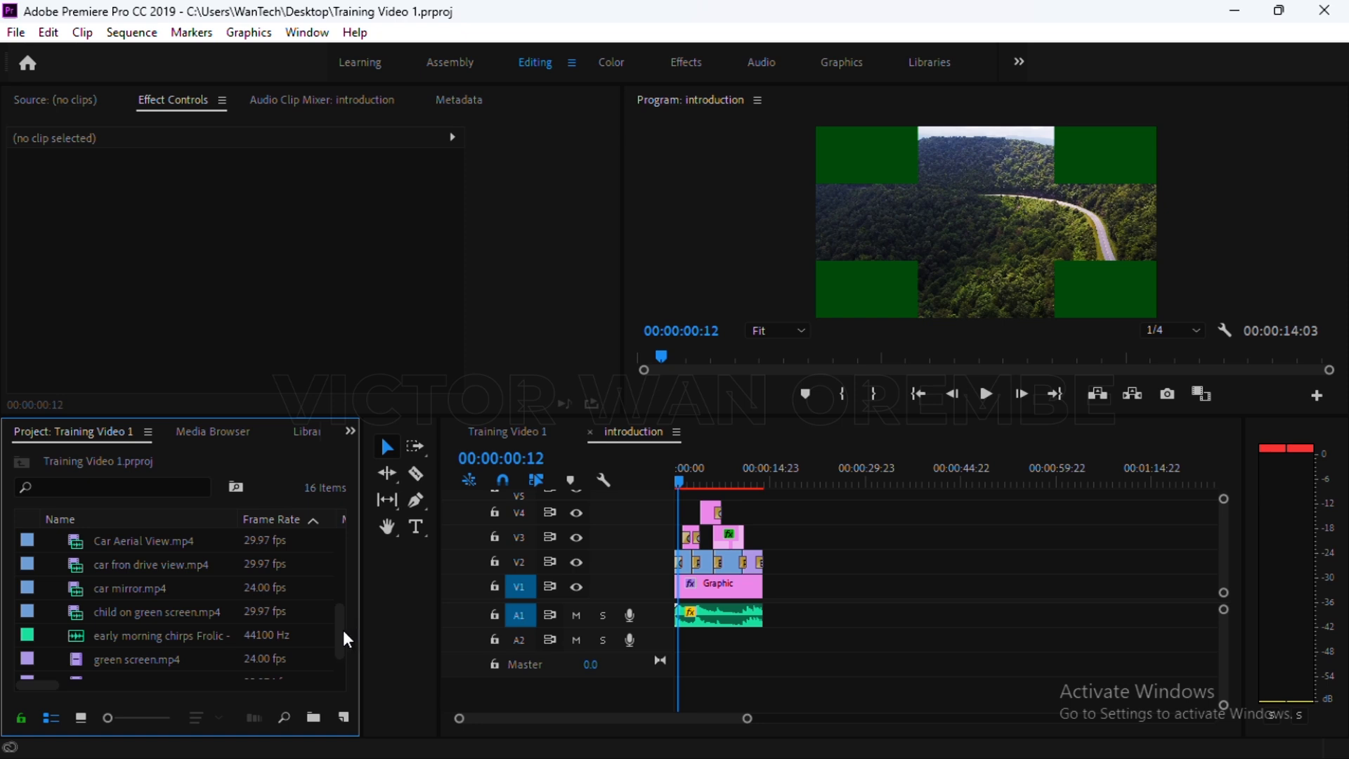
mouse_move(340, 631)
left_mouse_down()
mouse_move(339, 562)
mouse_move(333, 637)
left_mouse_up()
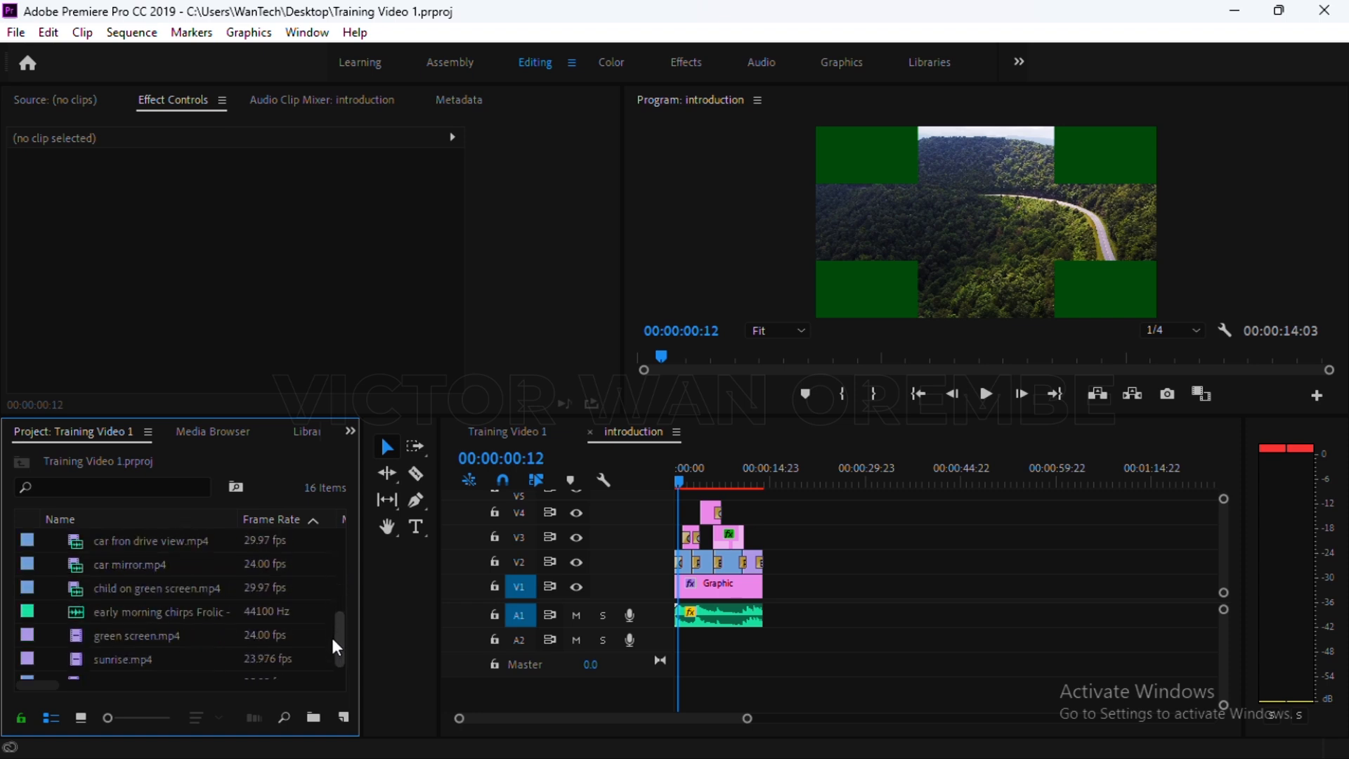
double_click(75, 642)
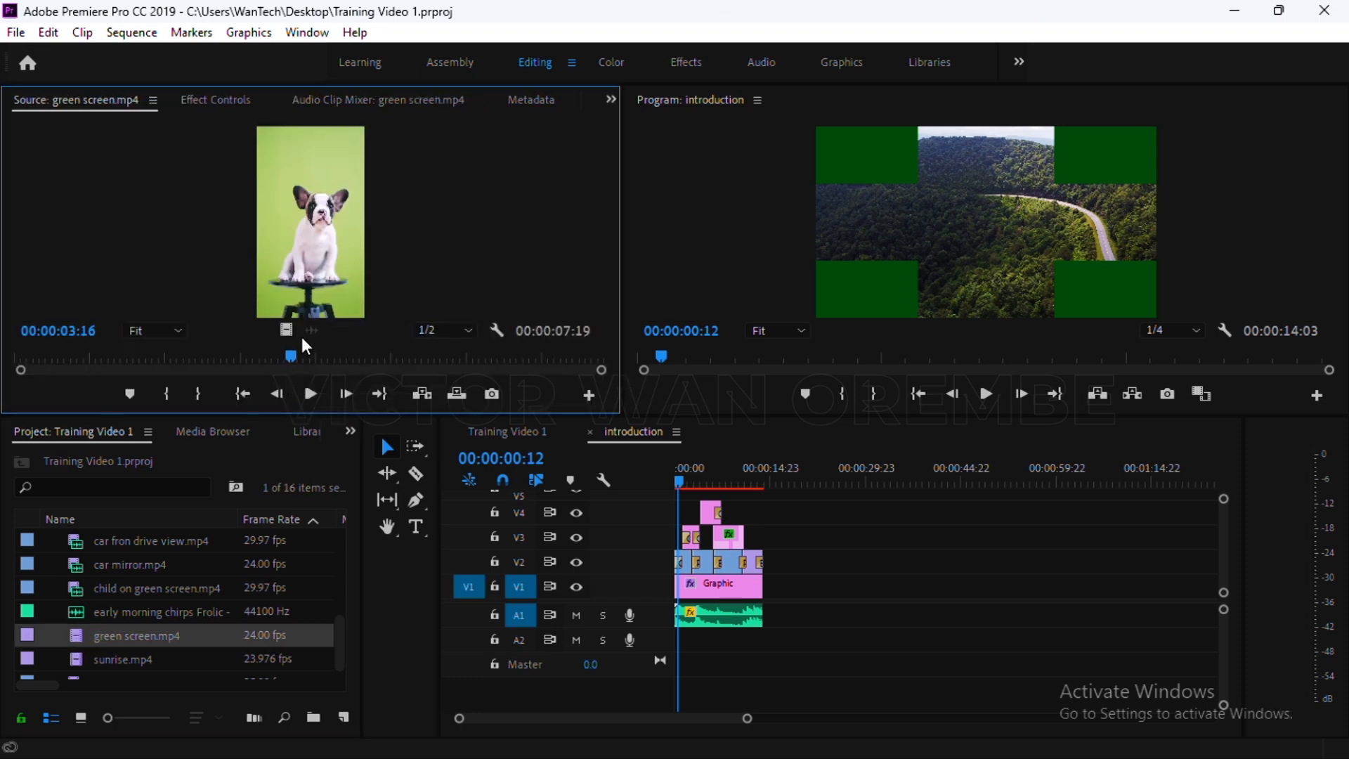
Add only the video of green screen.mp4 to track V2 directly after the last clip and park the playhead at 00:00:17:09
left_click_drag(286, 329, 795, 565)
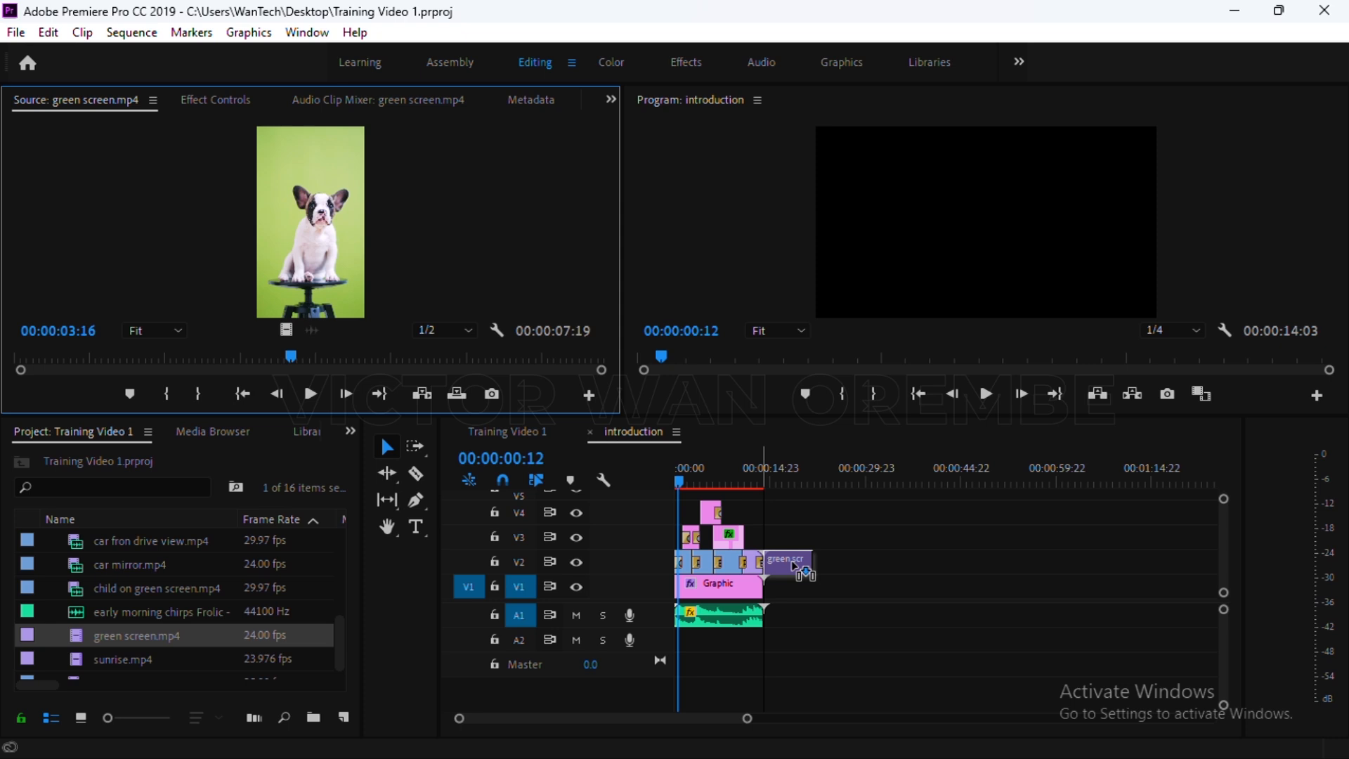
left_click_drag(795, 565, 796, 566)
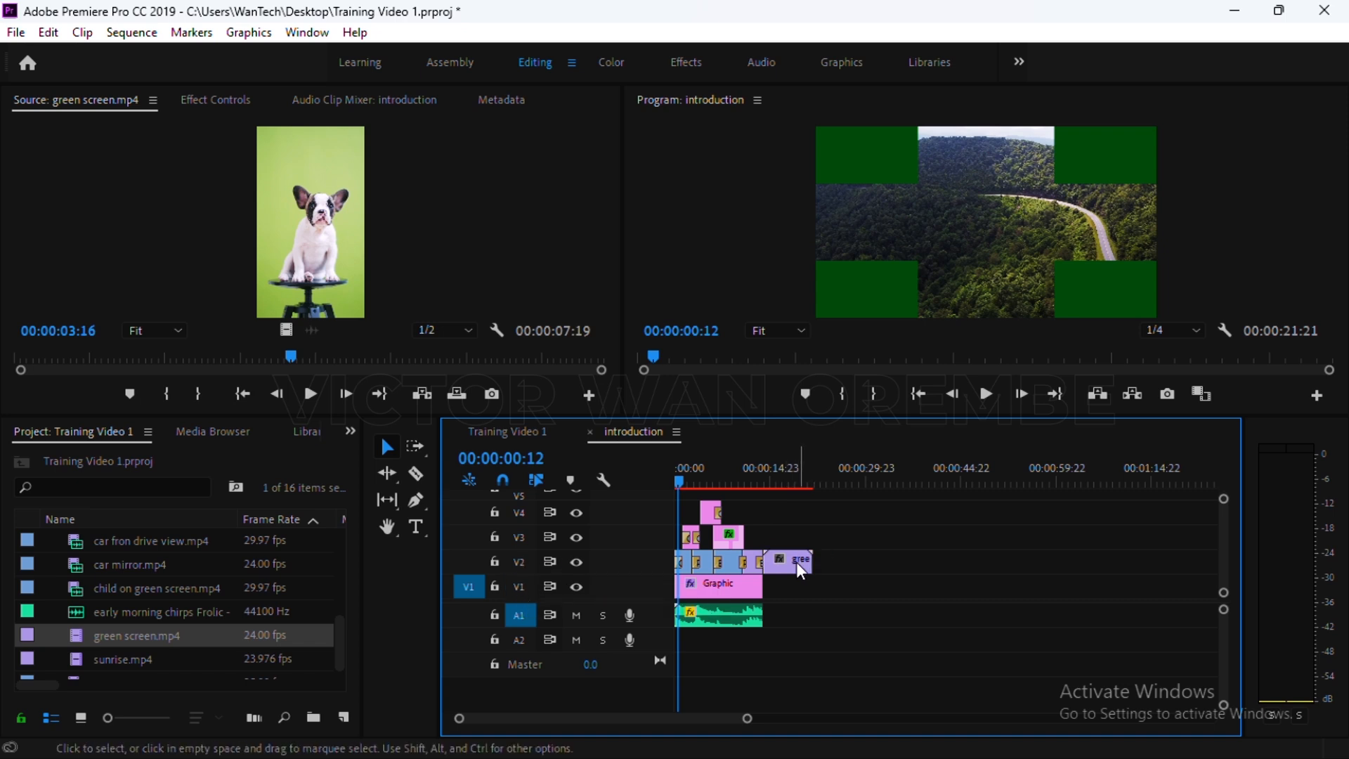
left_click_drag(770, 478, 789, 482)
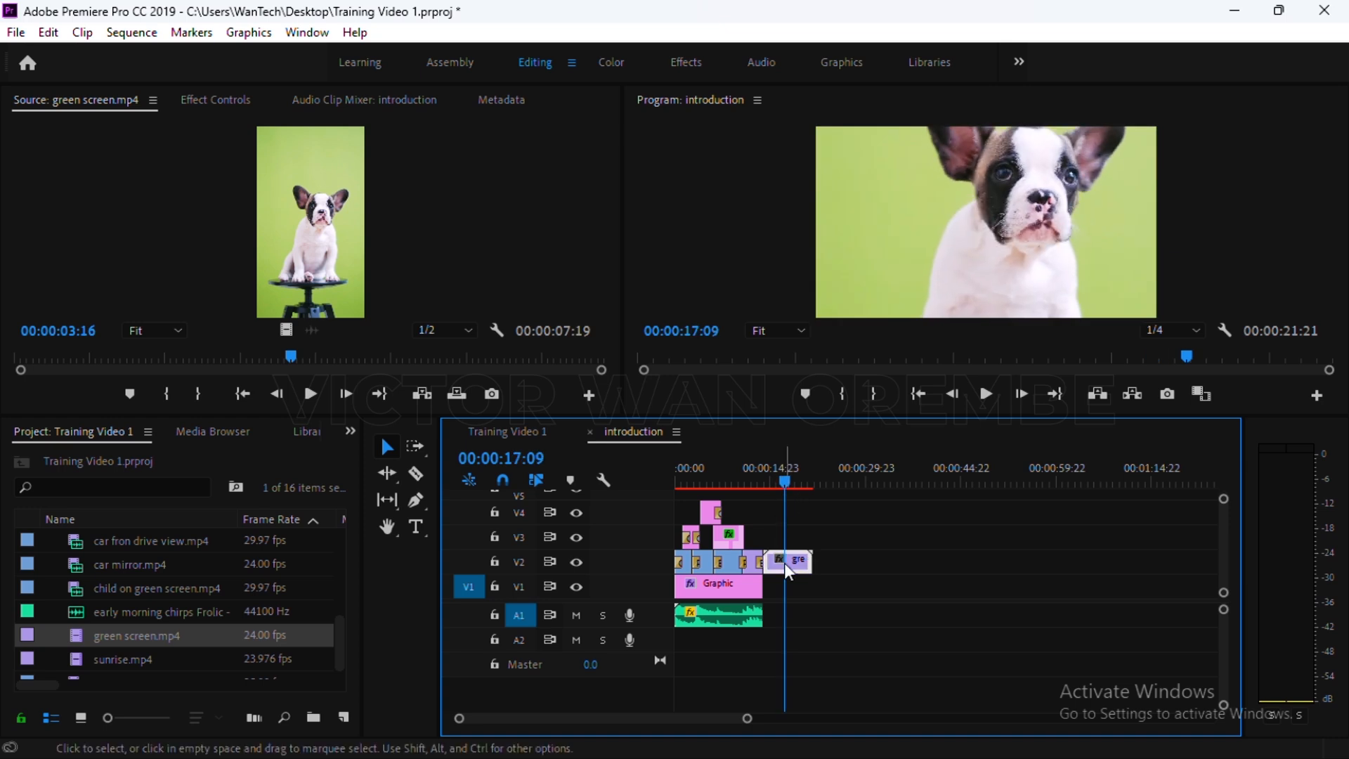
Set the green screen.mp4 clip's vertical position to 721 and scale to 97, and check the framing at 00:00:19:21
left_click(201, 97)
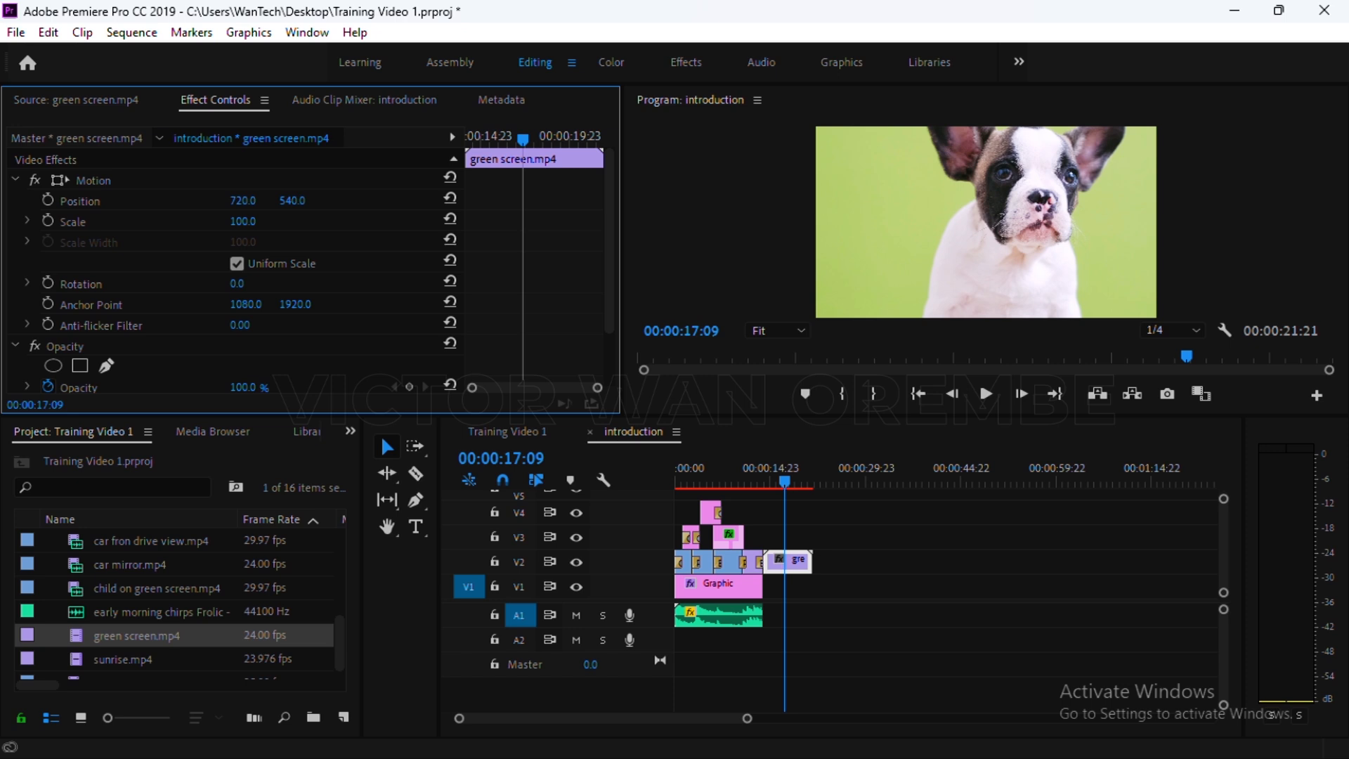
left_click_drag(243, 222, 302, 202)
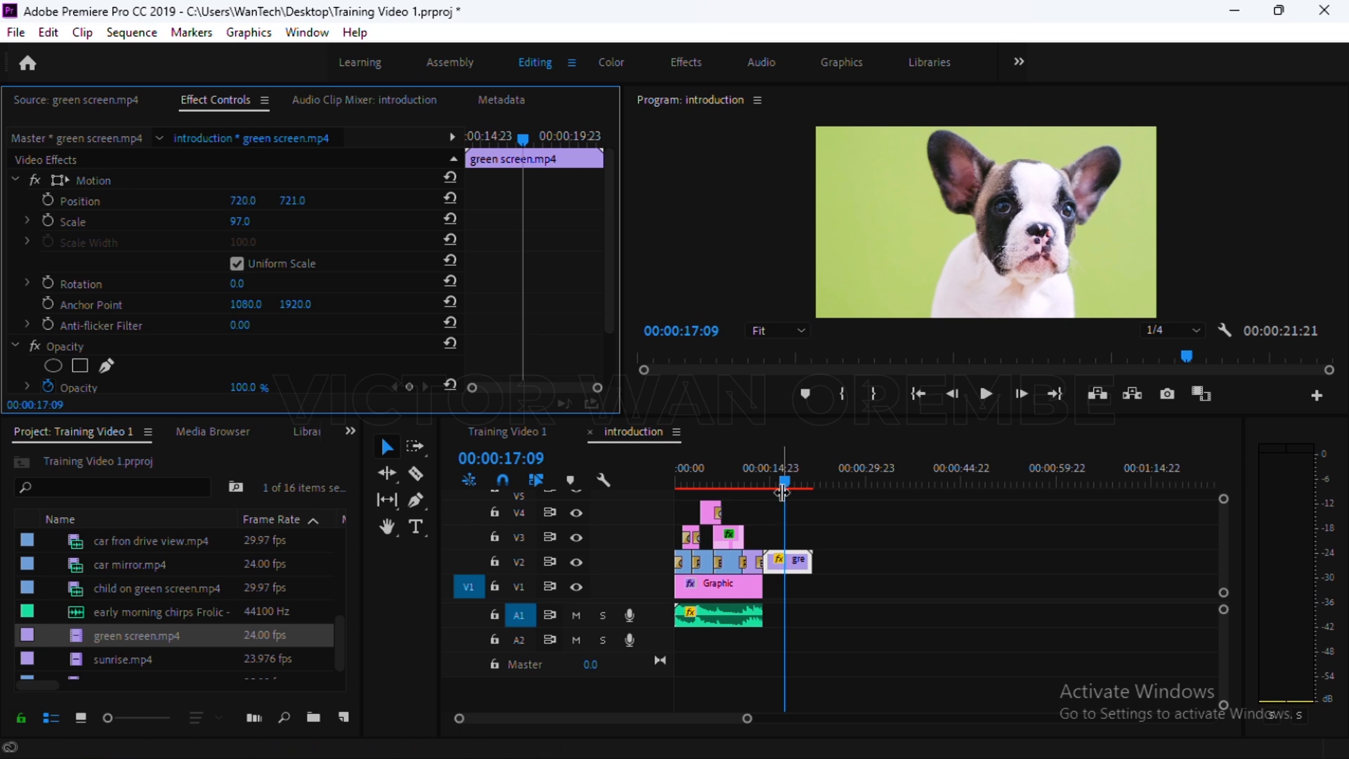
left_click_drag(783, 480, 801, 479)
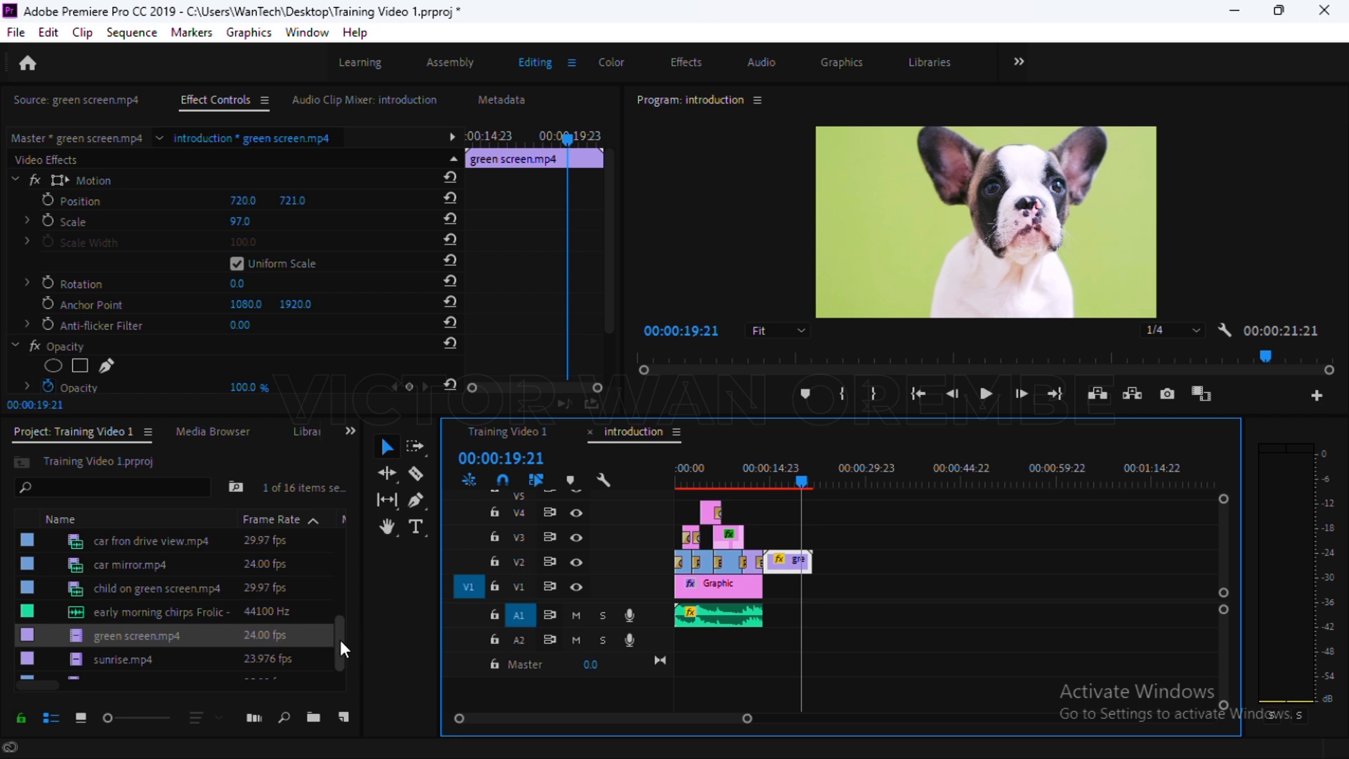
Find Birds on line.mp4 in the project and place only its video on track V1 beneath the whole green screen clip
left_click_drag(340, 640, 335, 589)
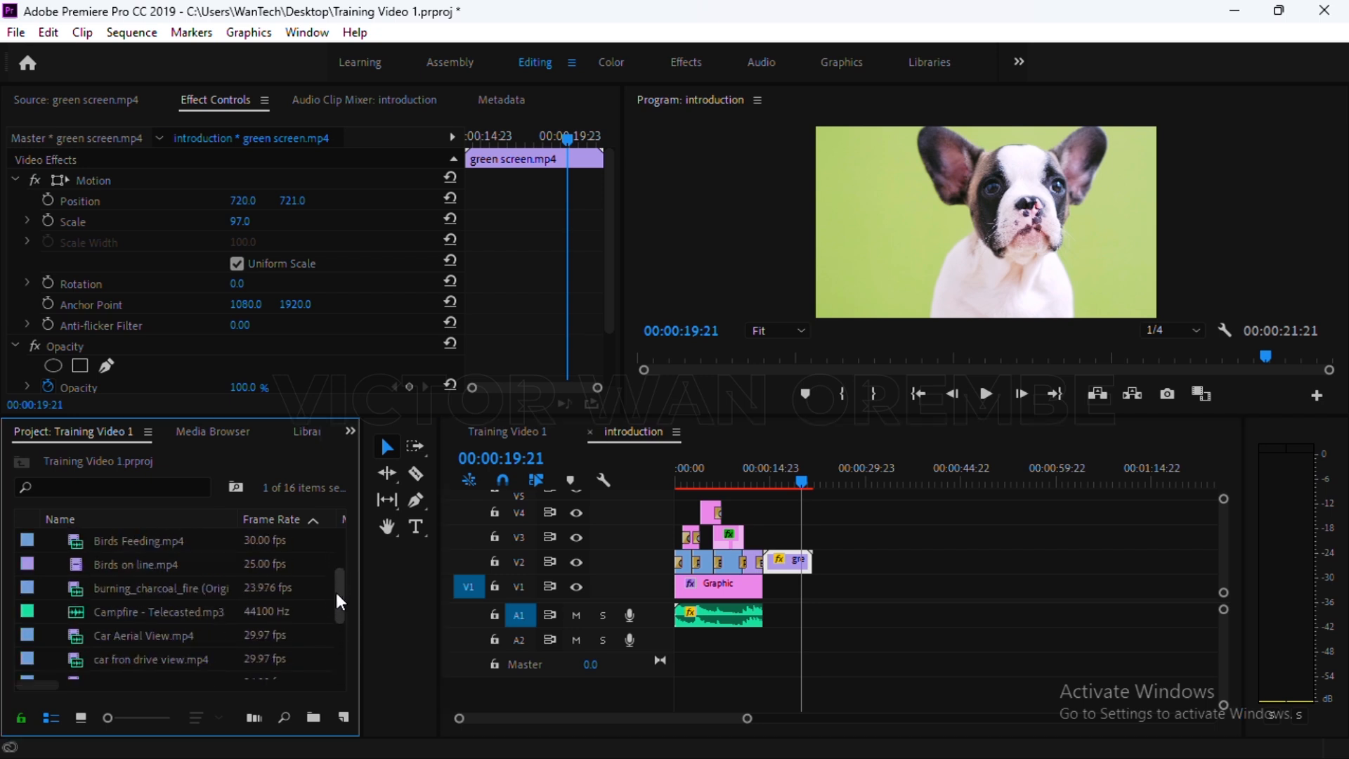
double_click(75, 591)
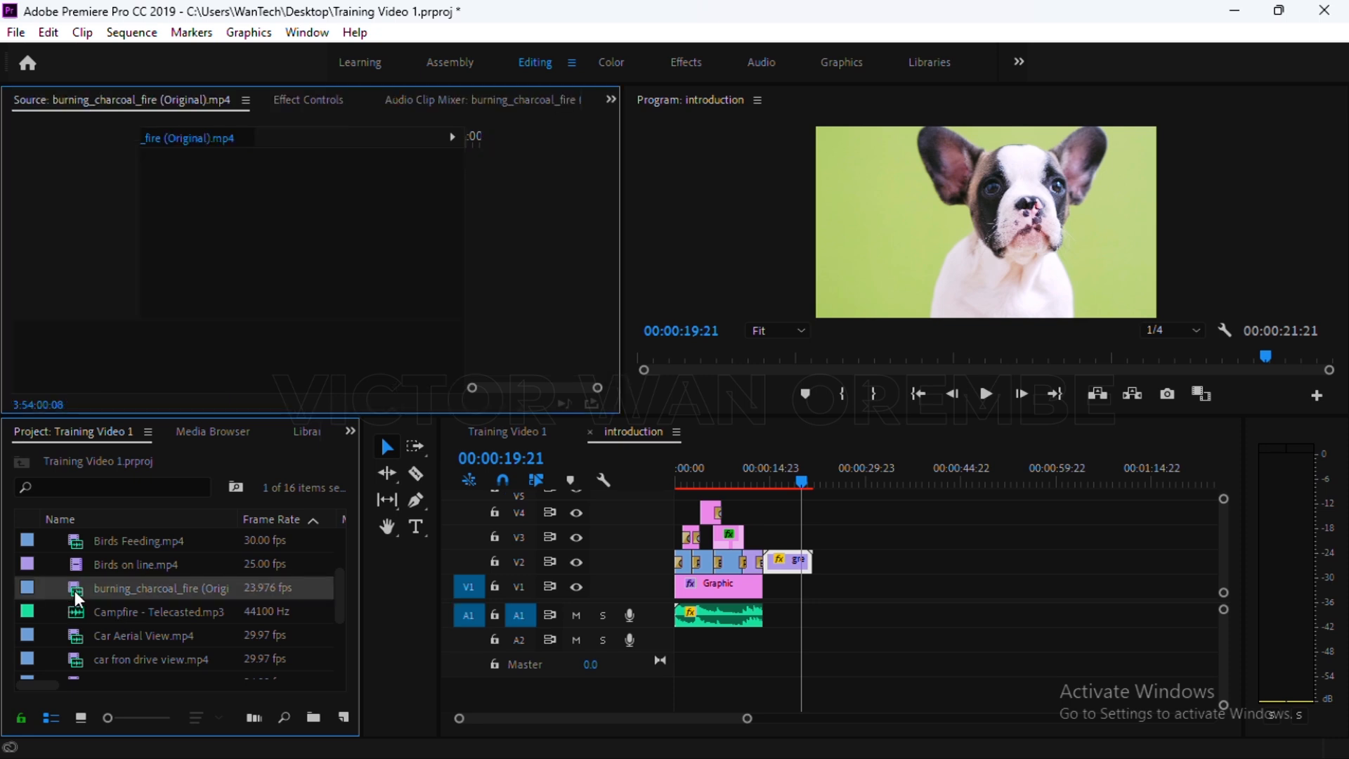
double_click(79, 609)
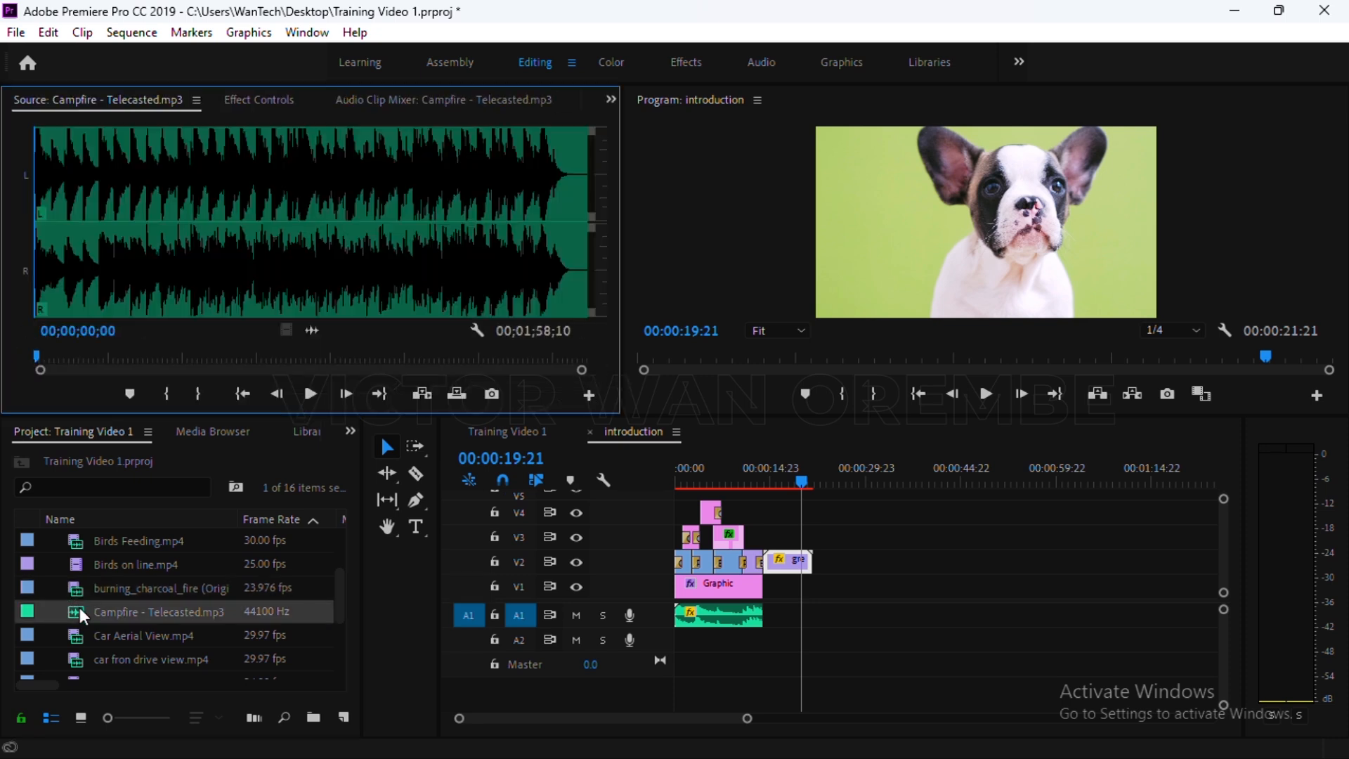
double_click(78, 566)
scroll(344, 597, "up", 2)
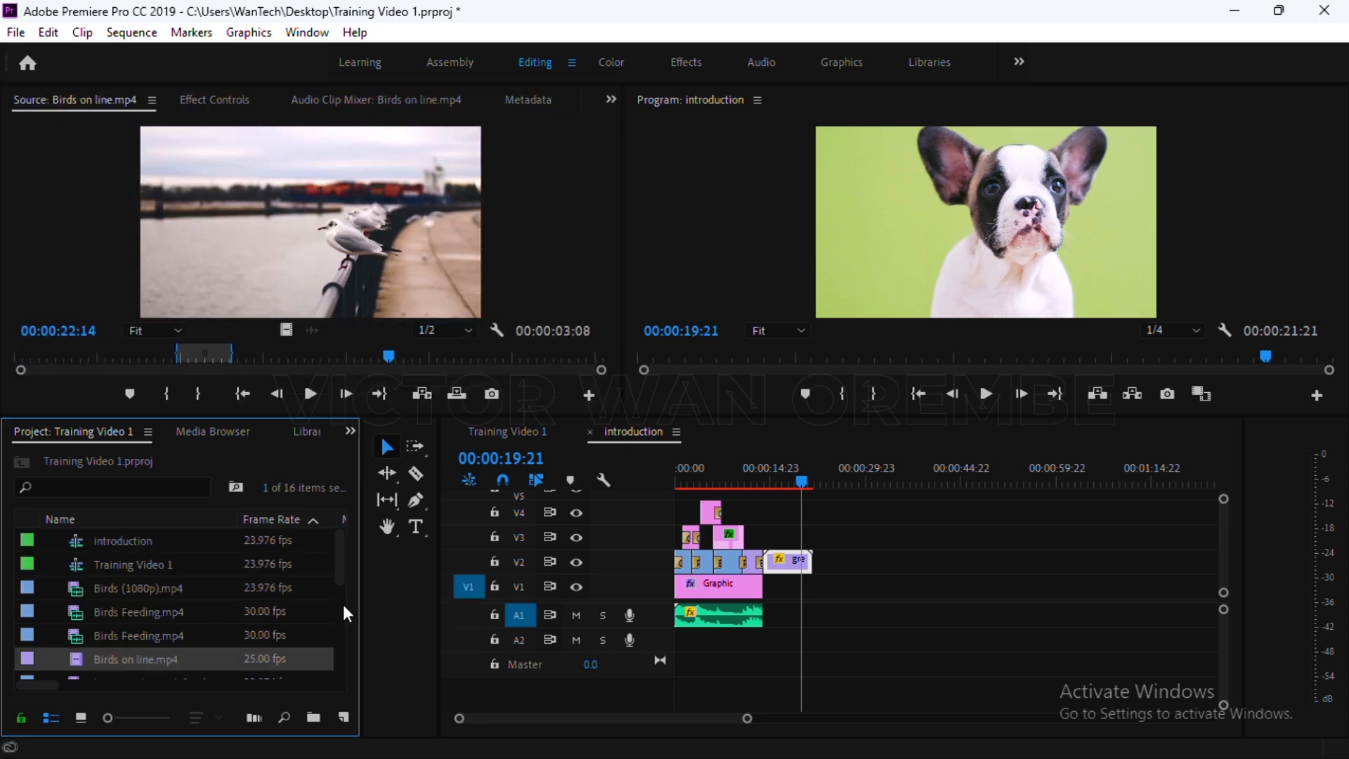
double_click(78, 659)
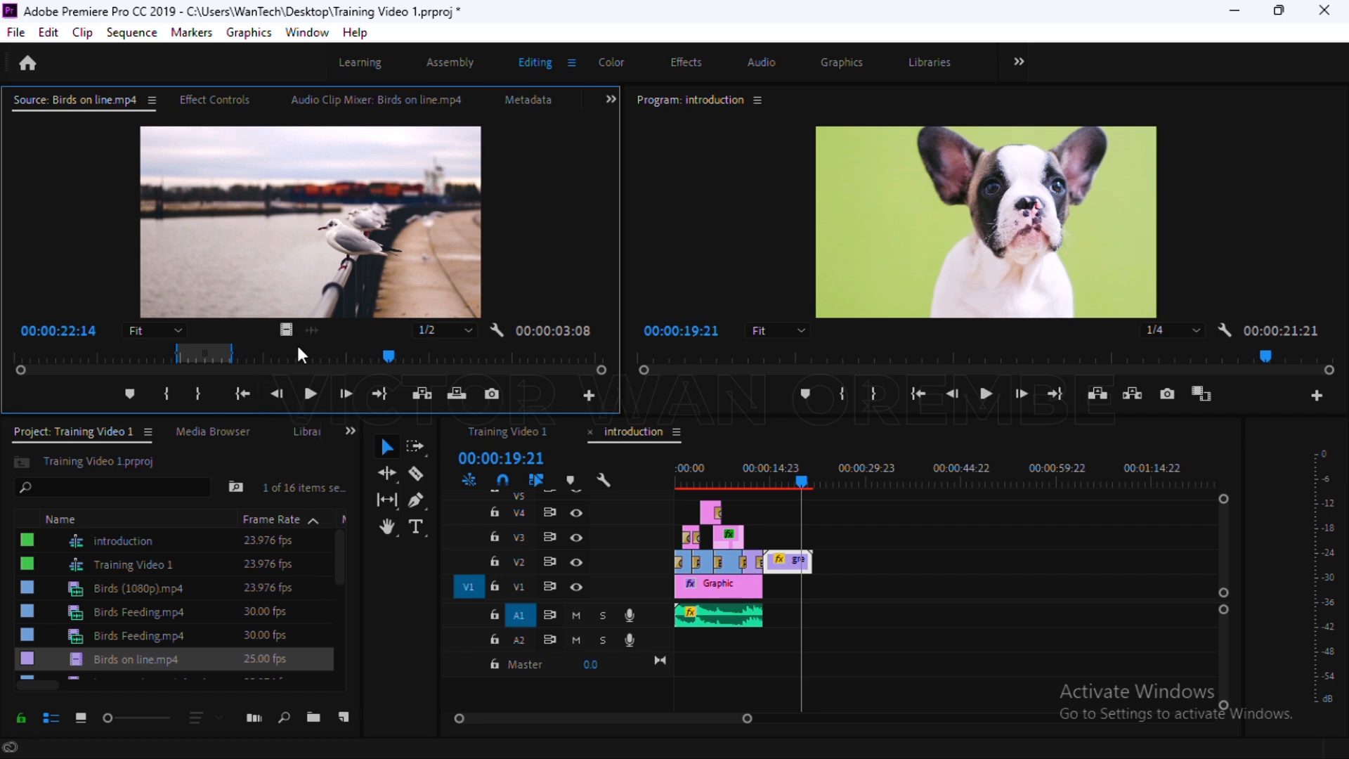
left_click_drag(286, 334, 808, 588)
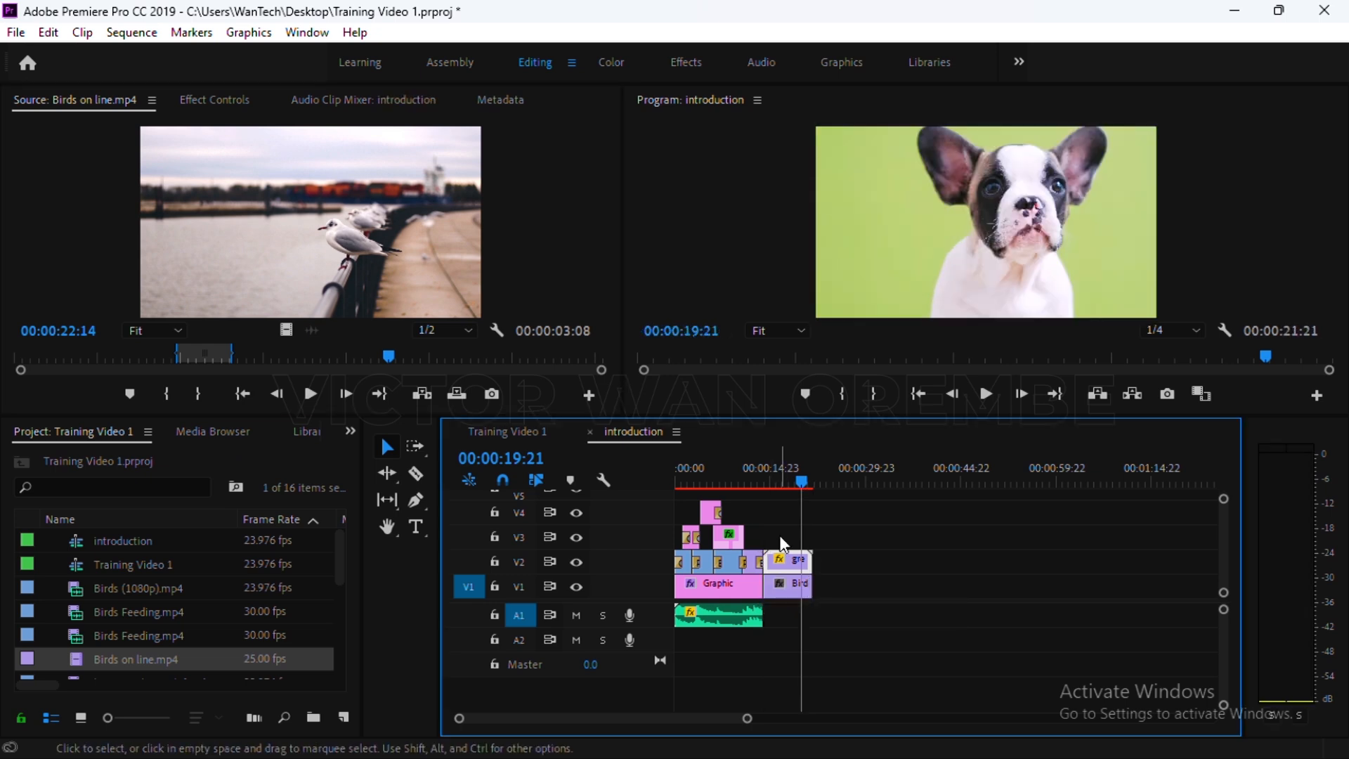
Park the playhead at 00:00:17:02 and apply the Ultra Key effect to the green screen.mp4 clip on track V2
left_click(781, 480)
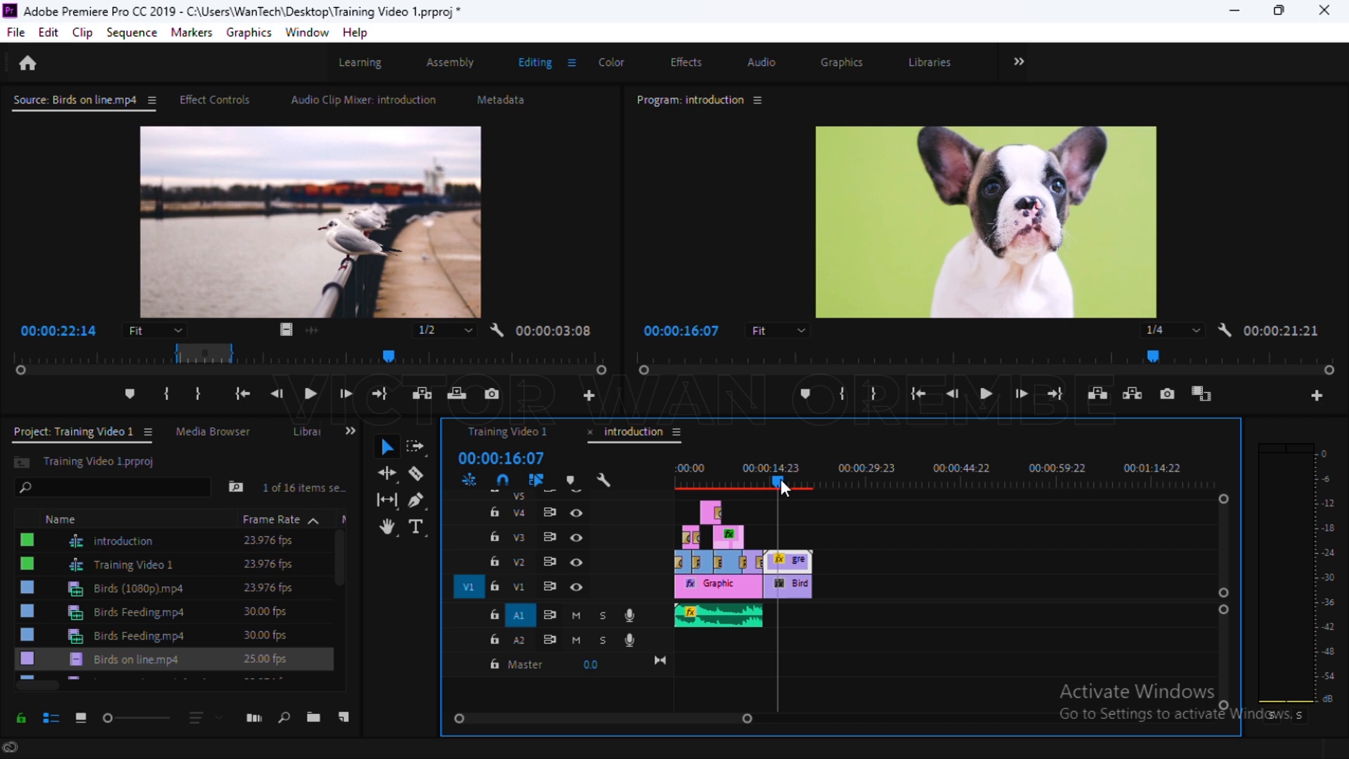
left_click_drag(781, 481, 786, 483)
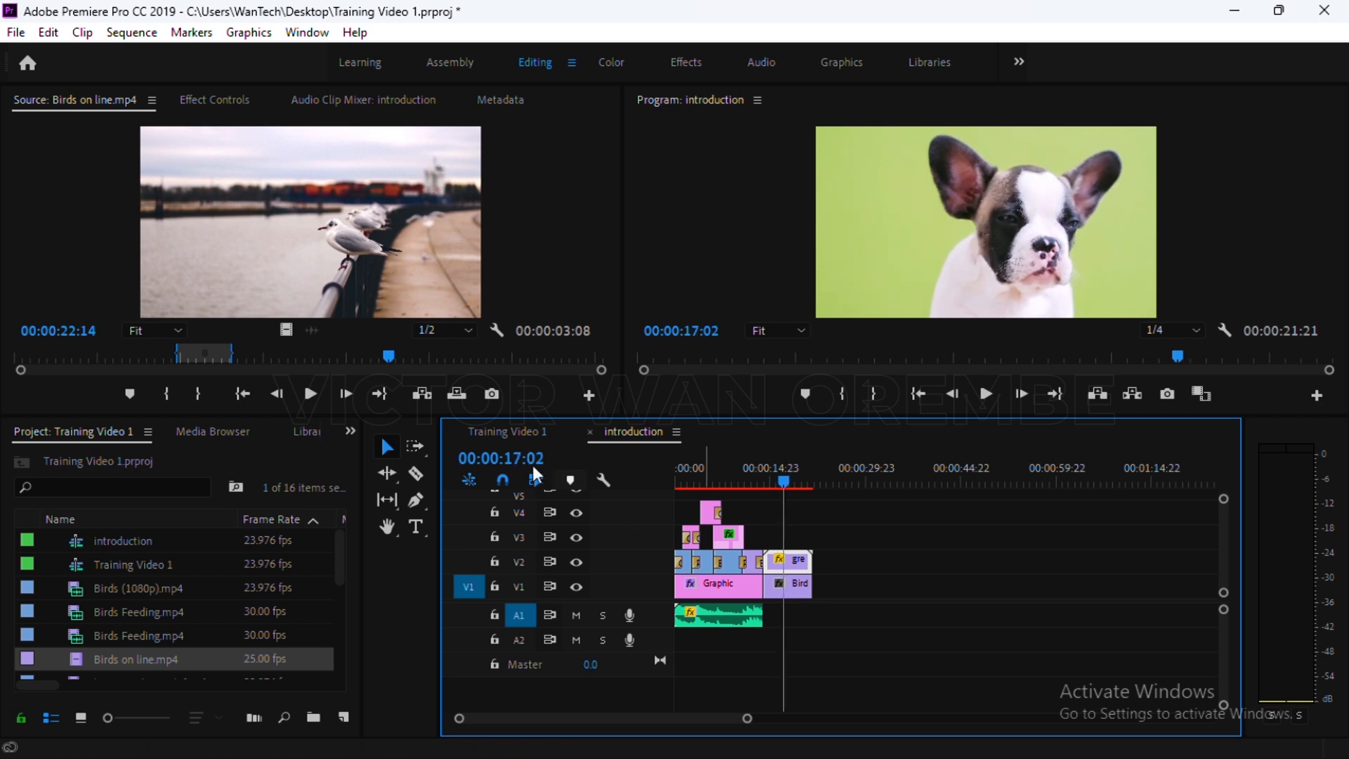
left_click(346, 430)
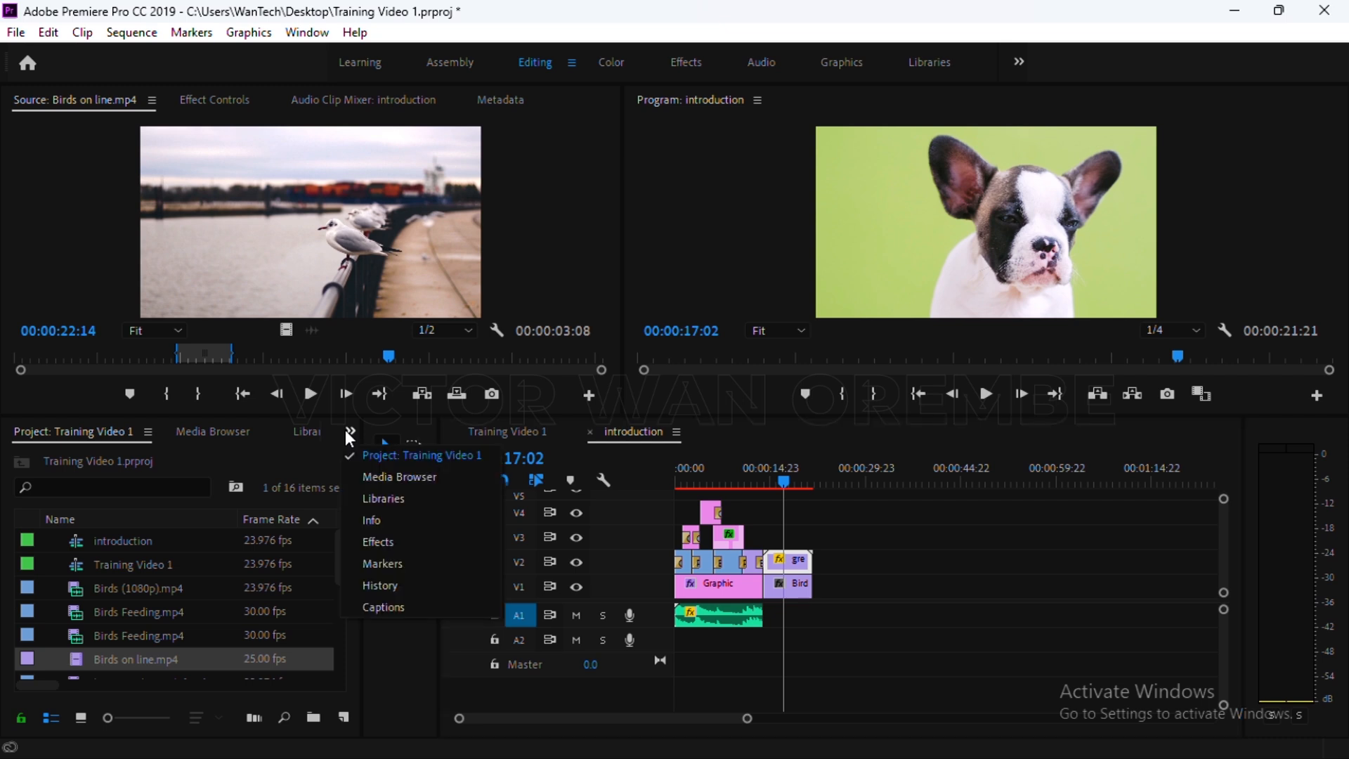
left_click(380, 543)
left_click(111, 456)
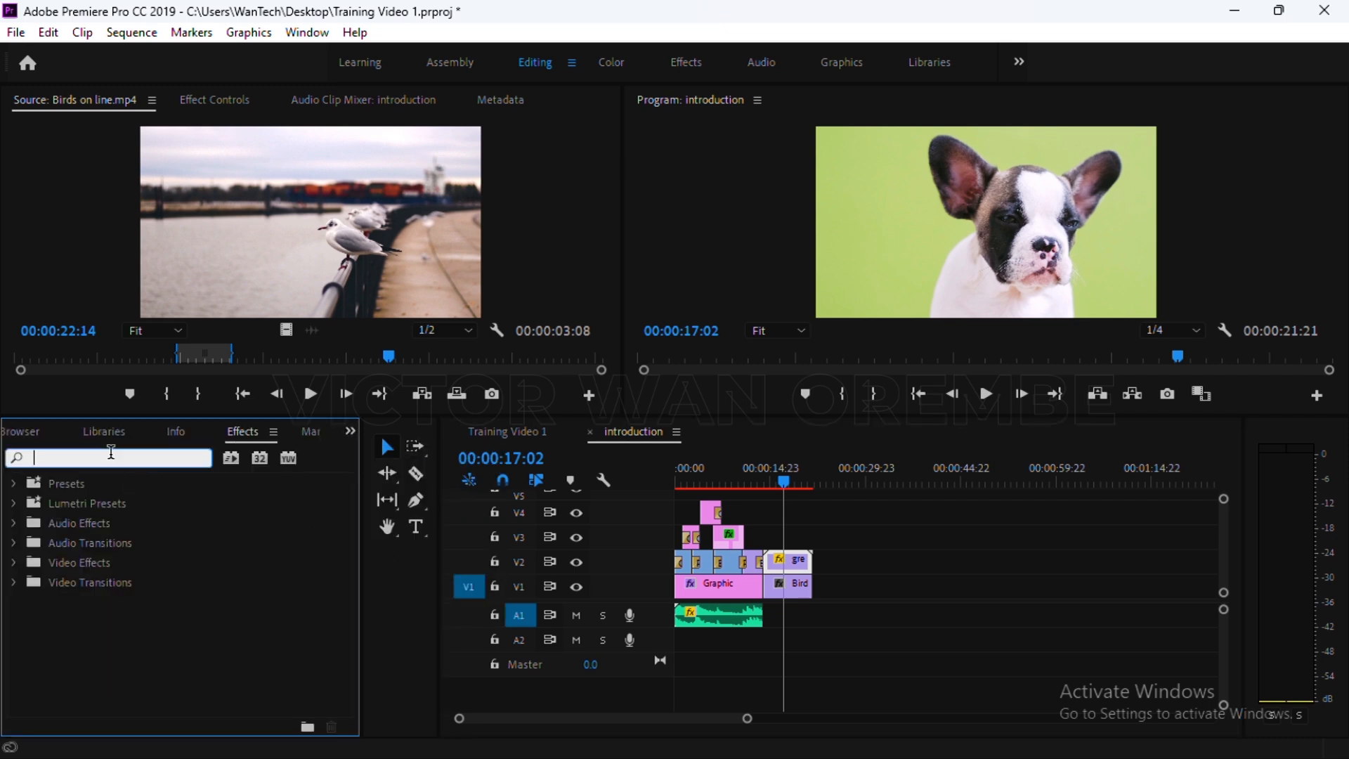
type("ultra key")
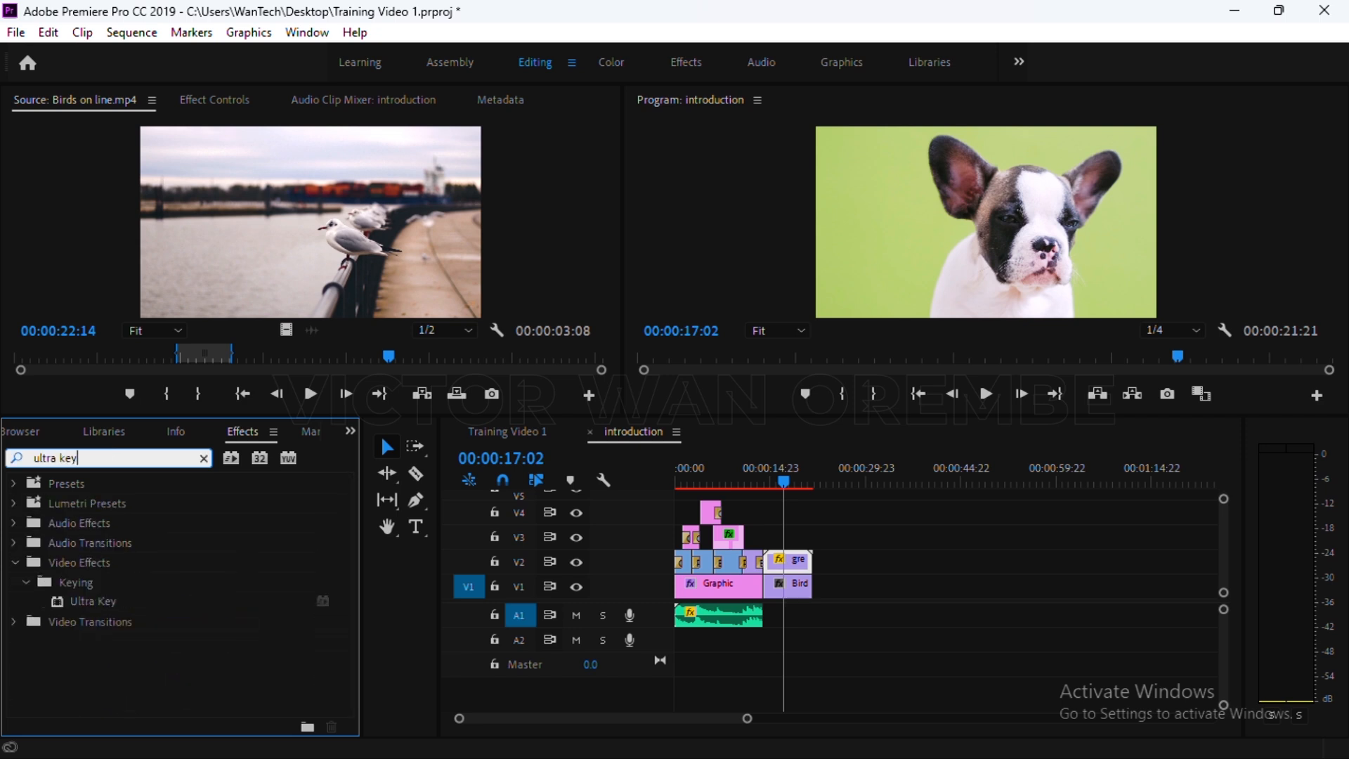
left_click(66, 601)
left_click_drag(66, 601, 784, 570)
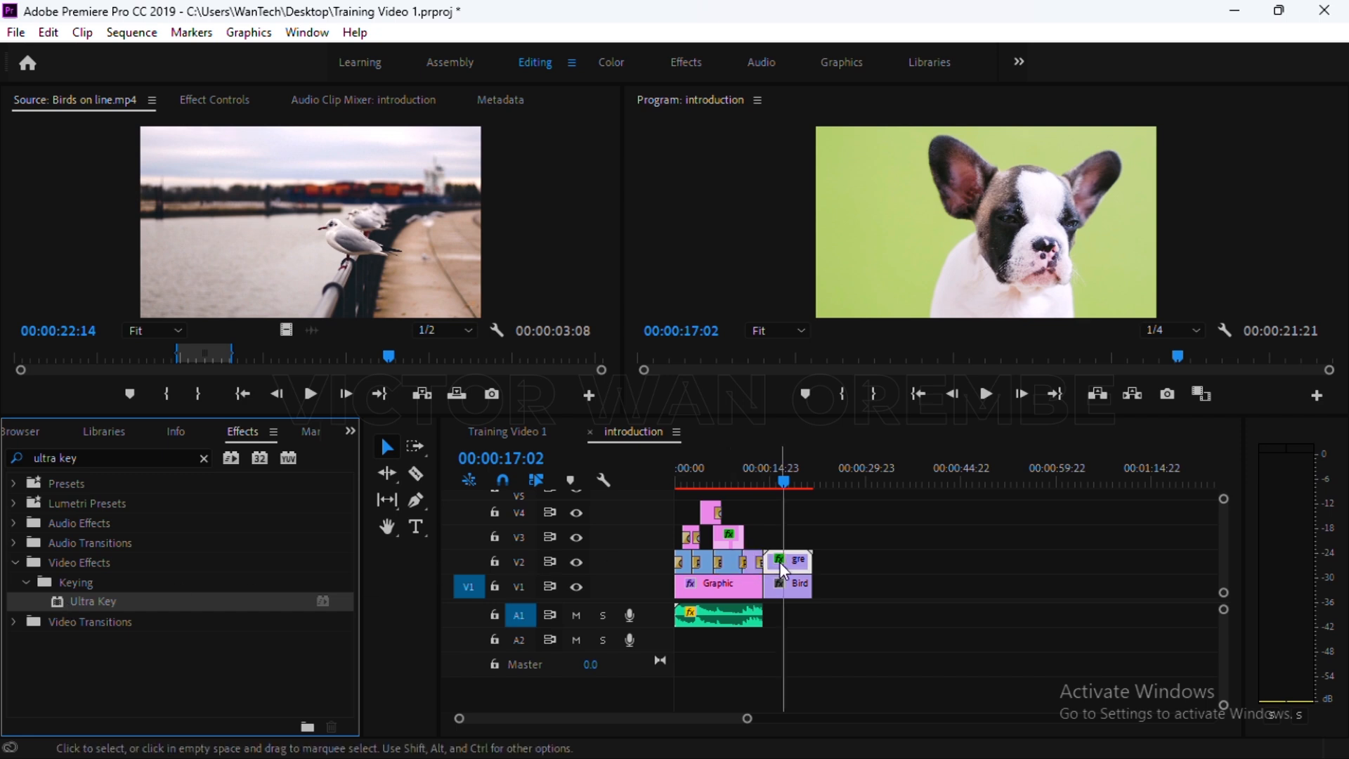
Sample the green background beside the dog as the Ultra Key effect's key color
left_click(219, 105)
left_click_drag(608, 201, 609, 332)
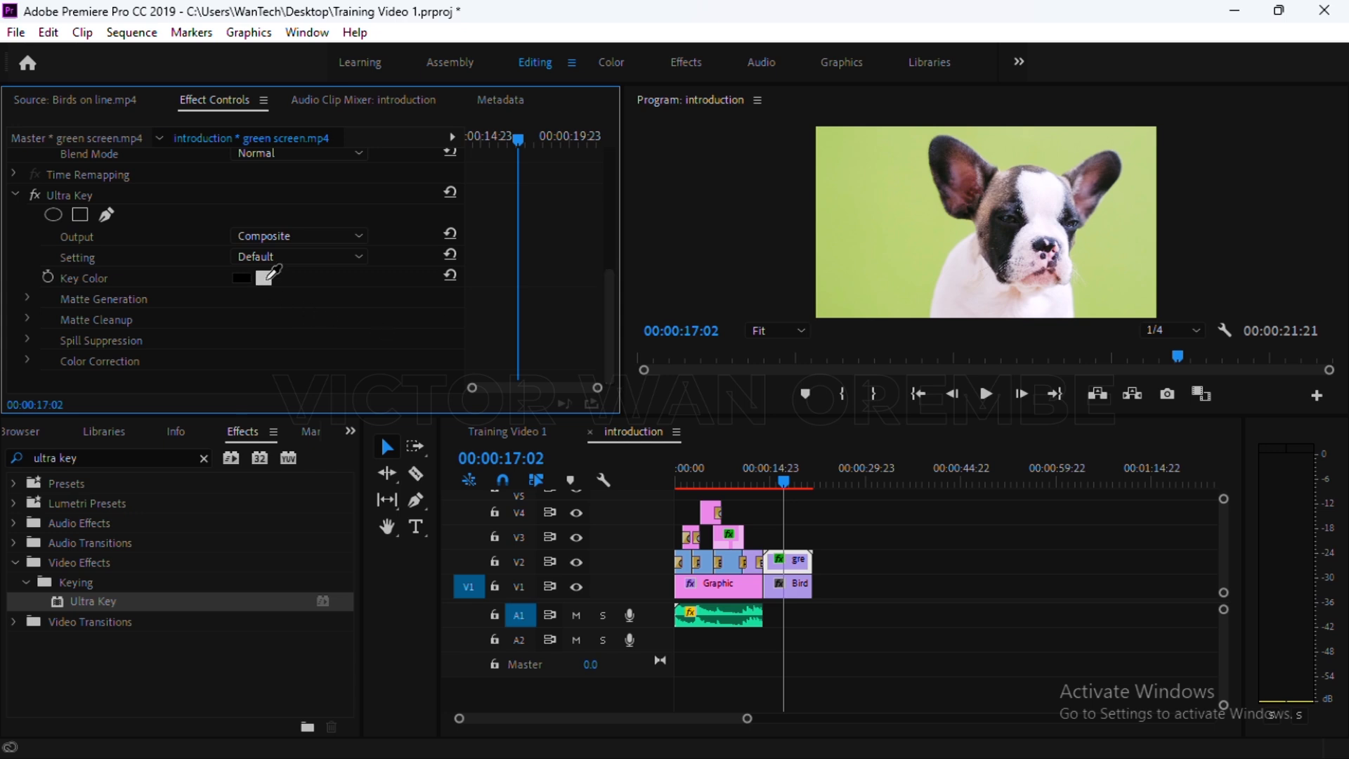
left_click_drag(270, 274, 855, 281)
left_click(842, 292)
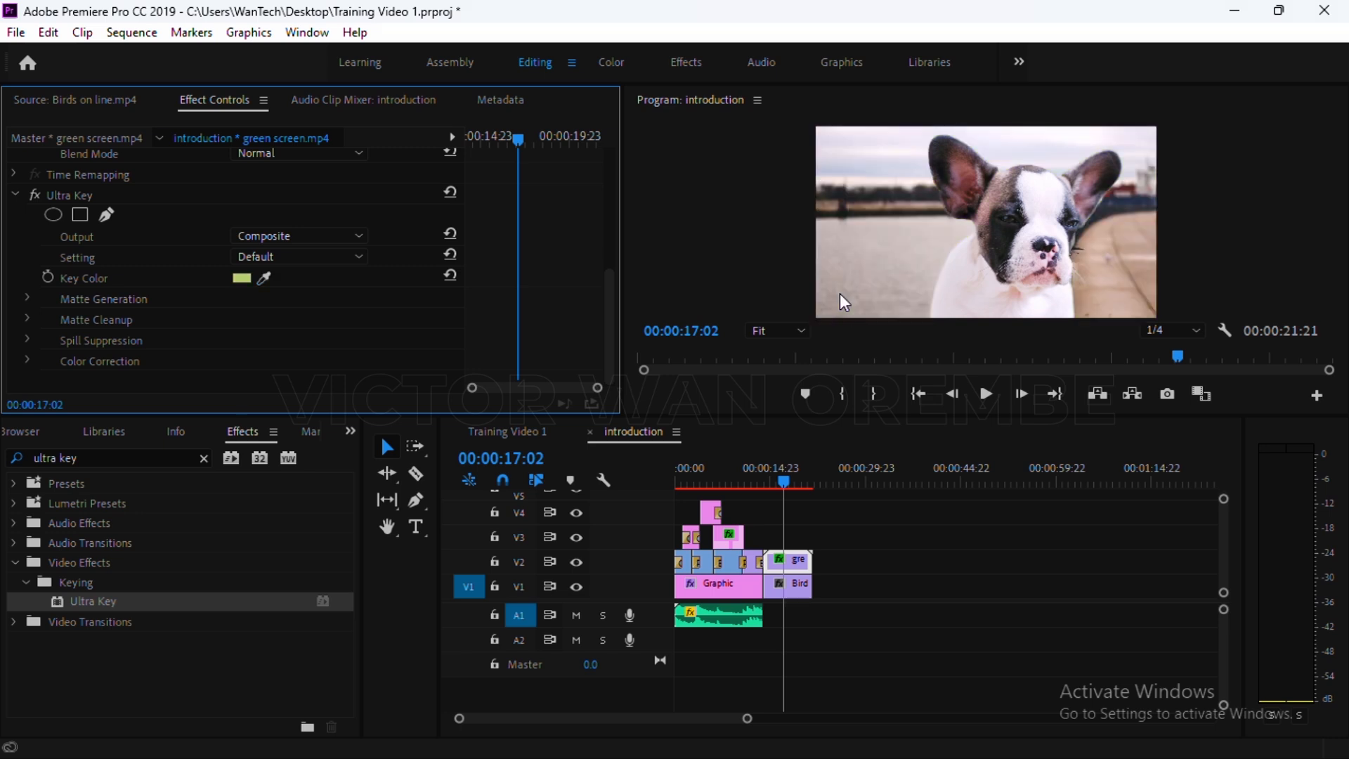
Play the keyed dog clip from its opening transition to review it over the birds background
left_click_drag(786, 482, 764, 484)
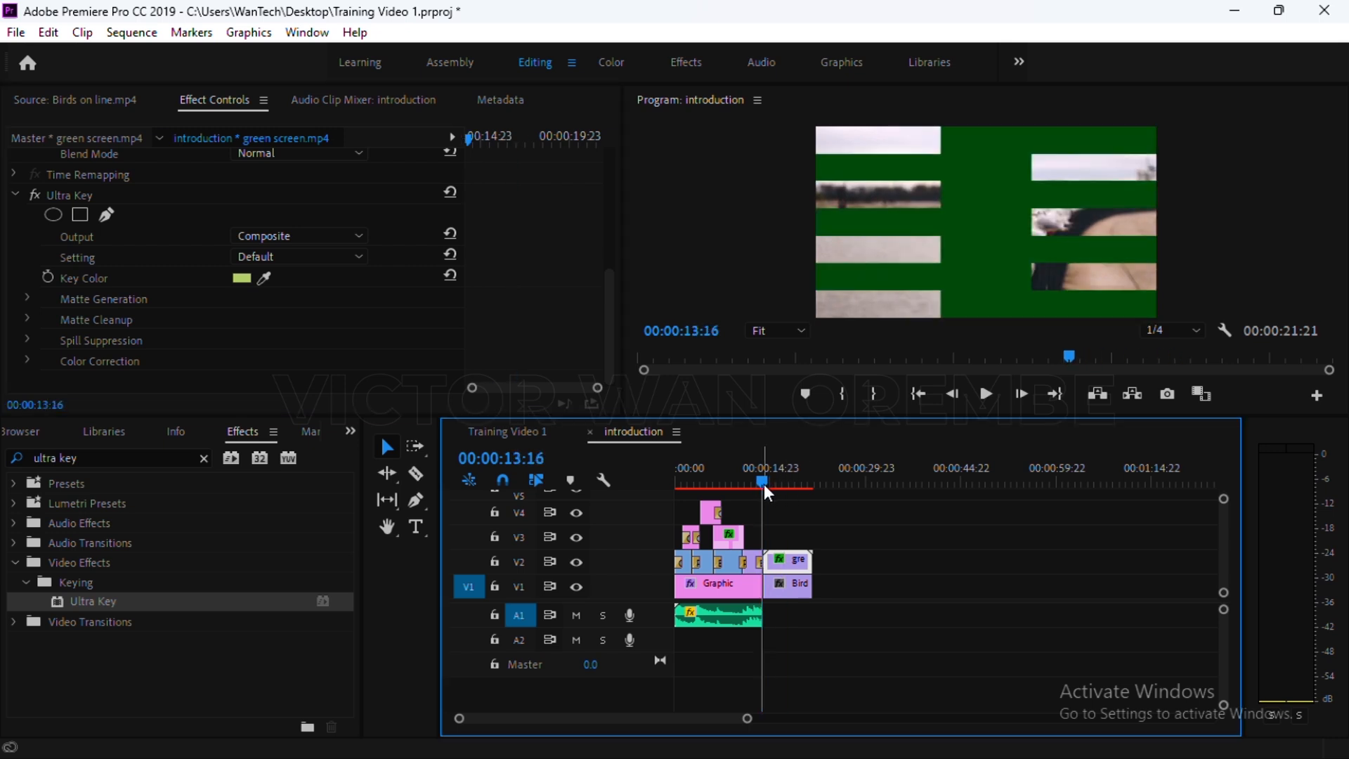
key("space")
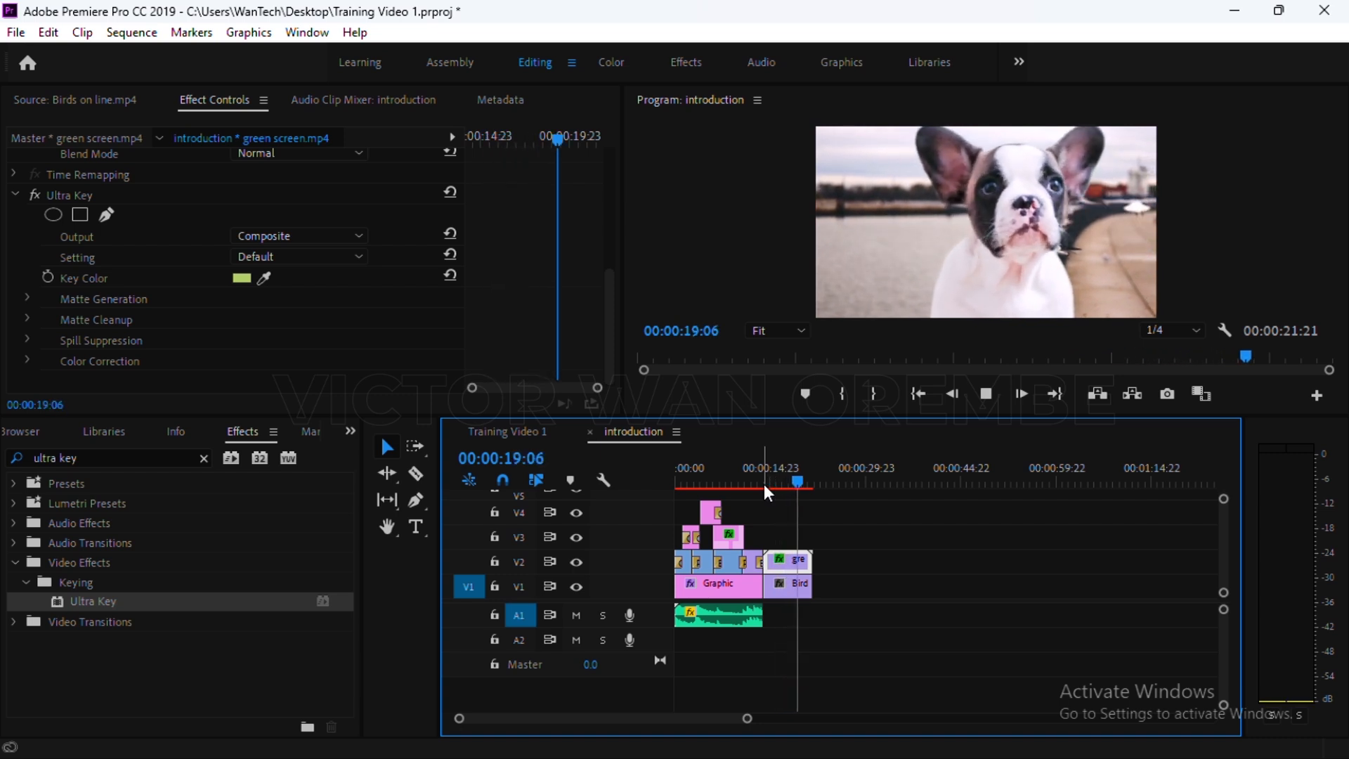
key("space")
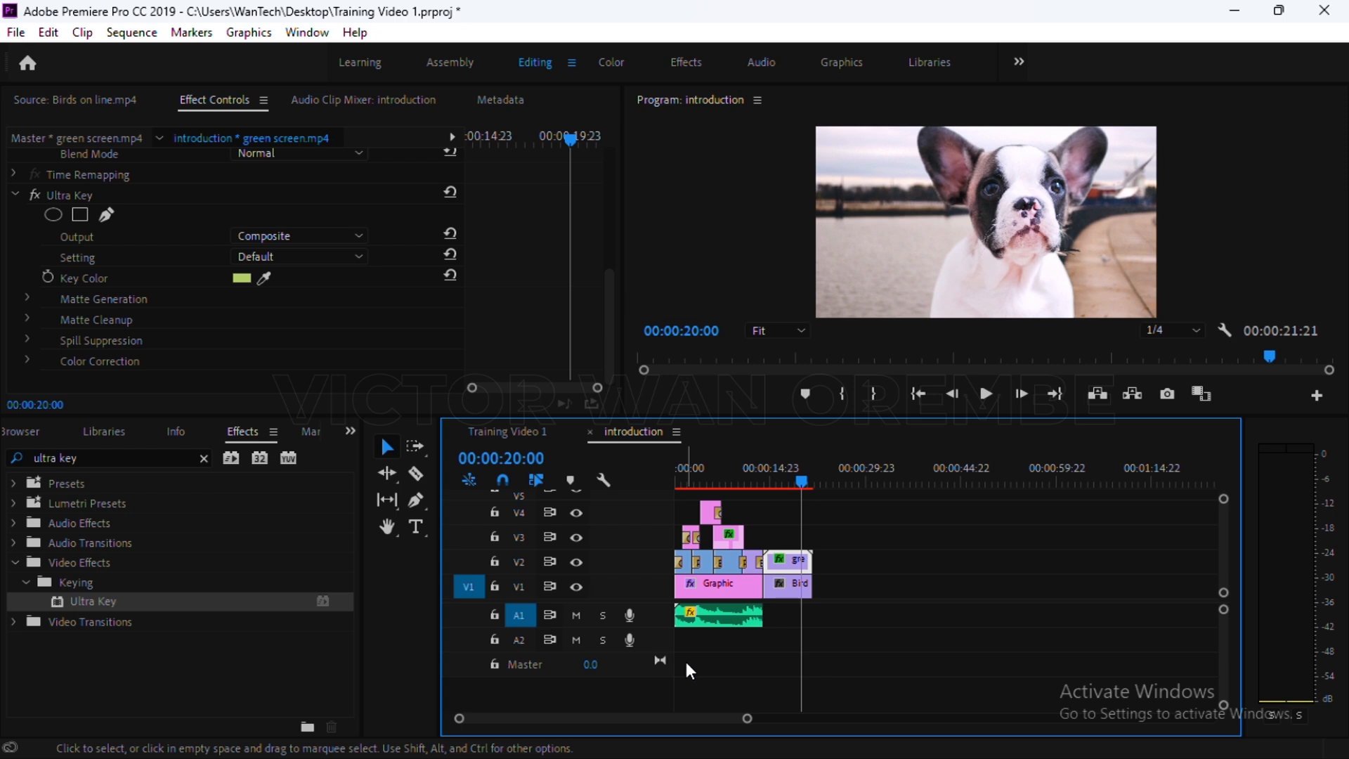
Extend the music on track A1 to the end of the last video clip and play the sequence from the beginning
left_click(710, 622)
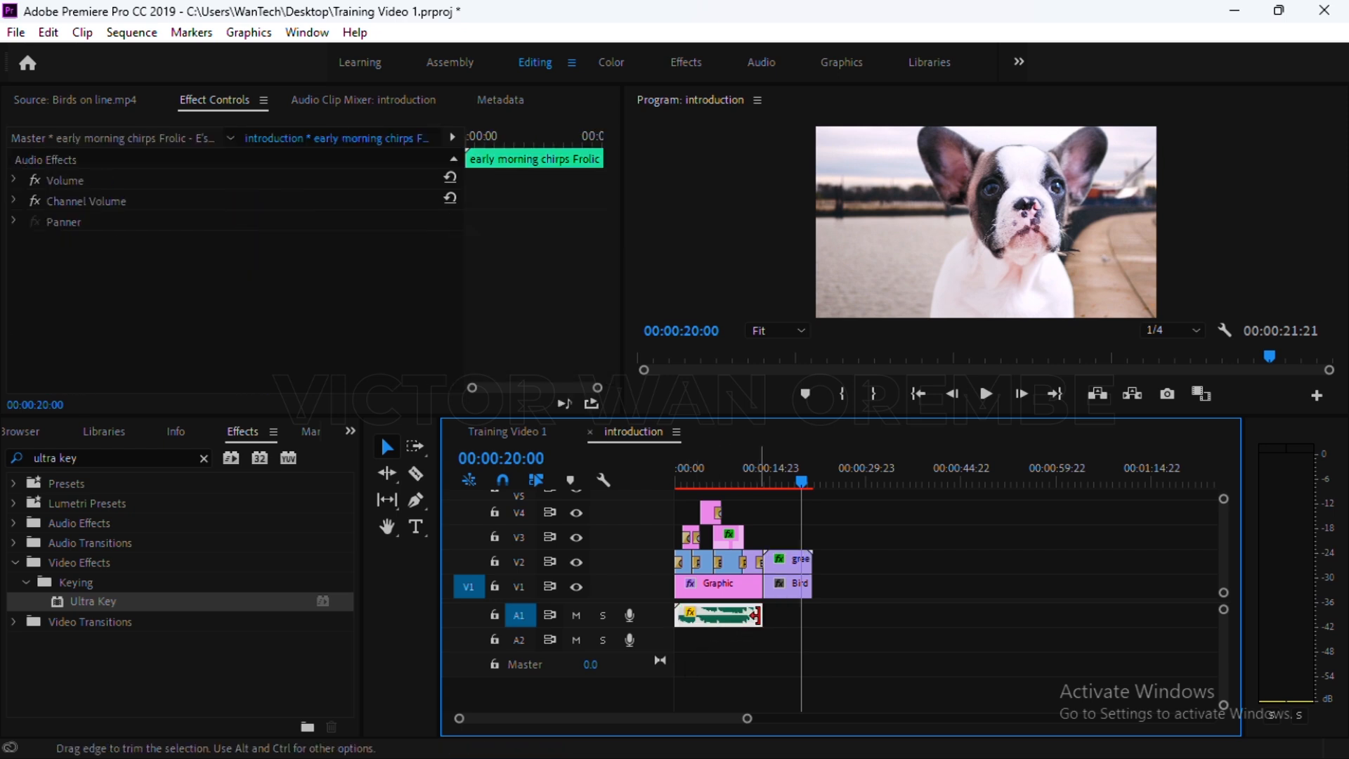
left_click_drag(759, 616, 807, 618)
left_click(749, 468)
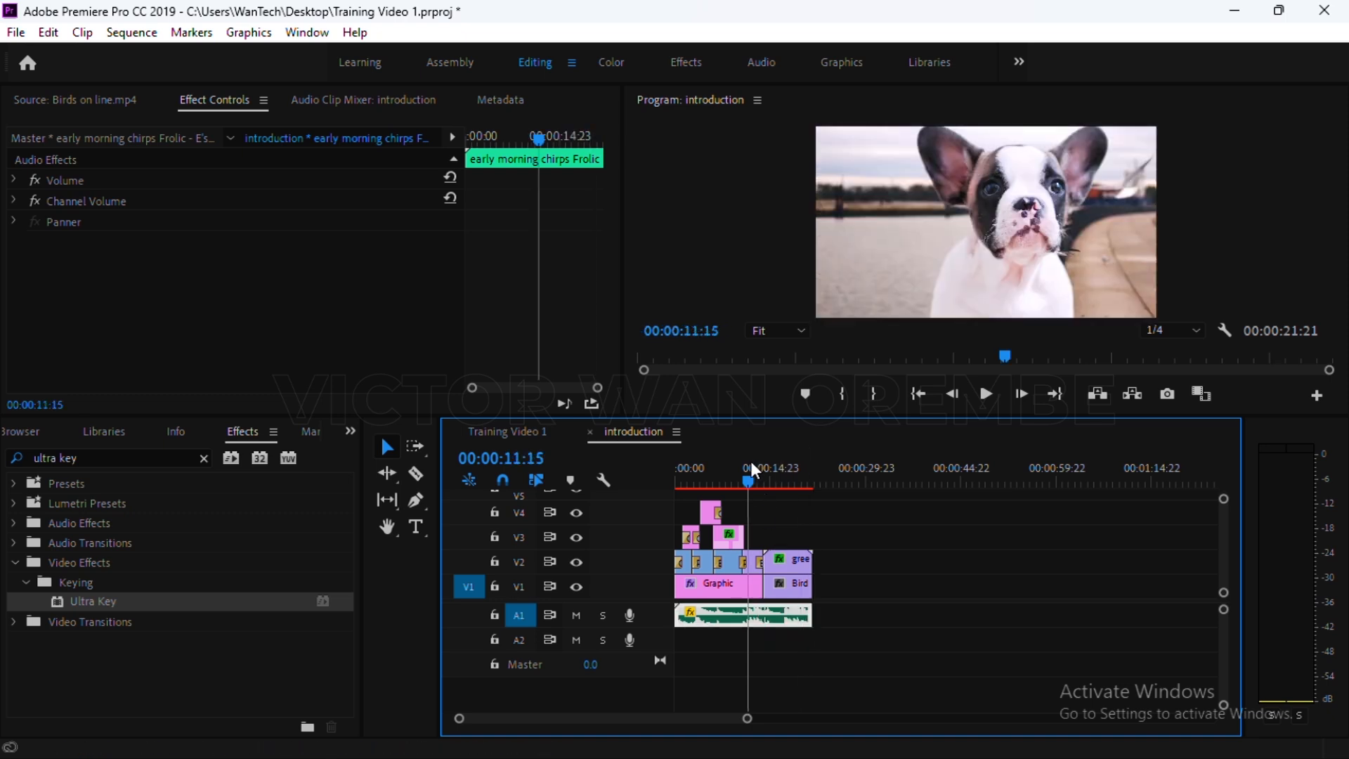
left_click_drag(751, 464, 662, 481)
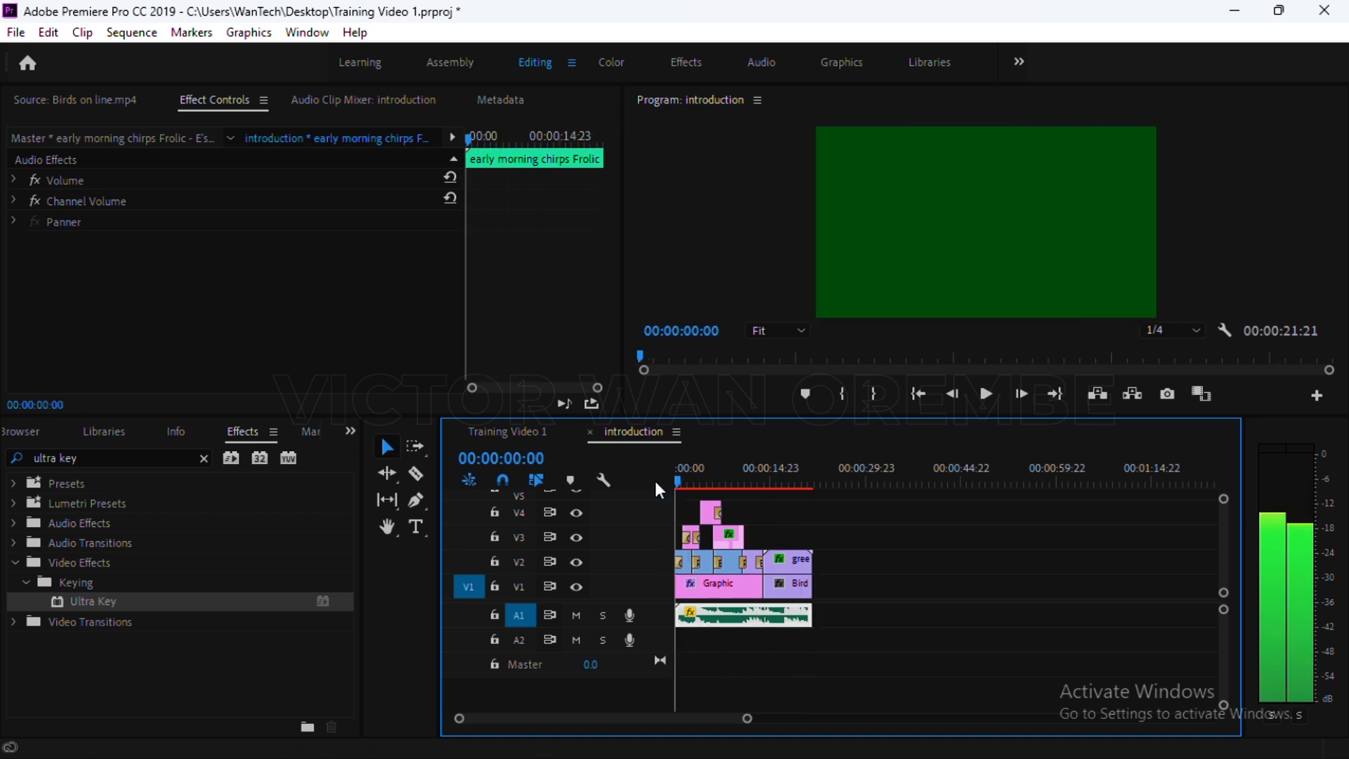
key("space")
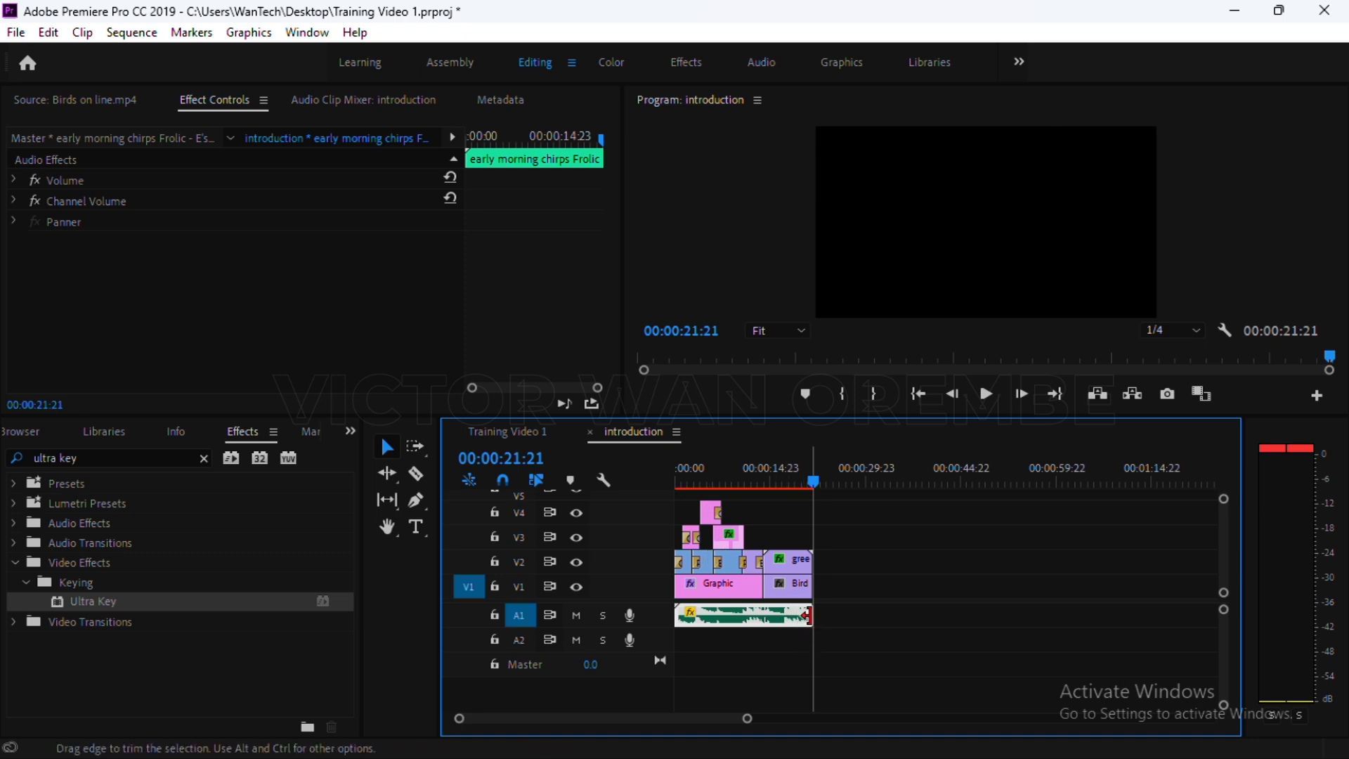
Apply default transitions to the ends of the last clips on tracks V2 and V1 and the music on A1
left_click(799, 480)
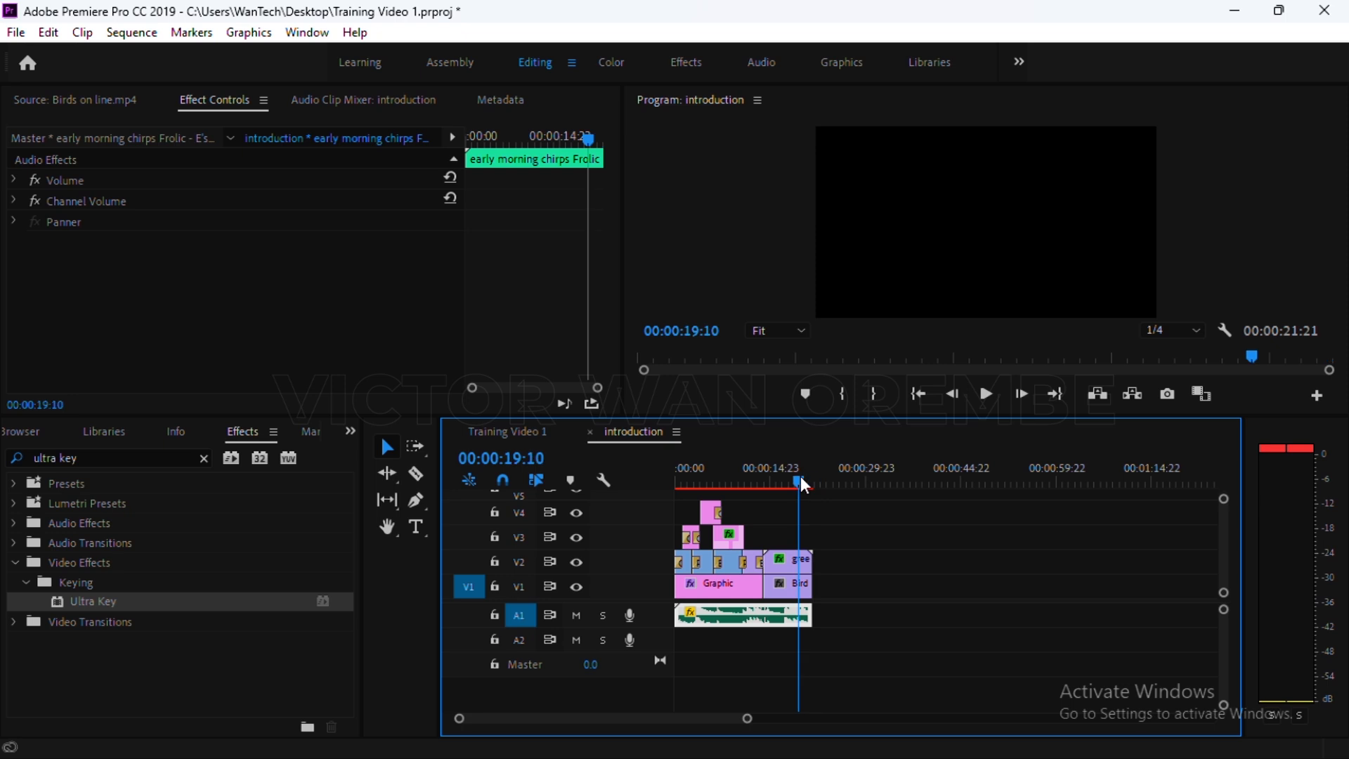
right_click(813, 570)
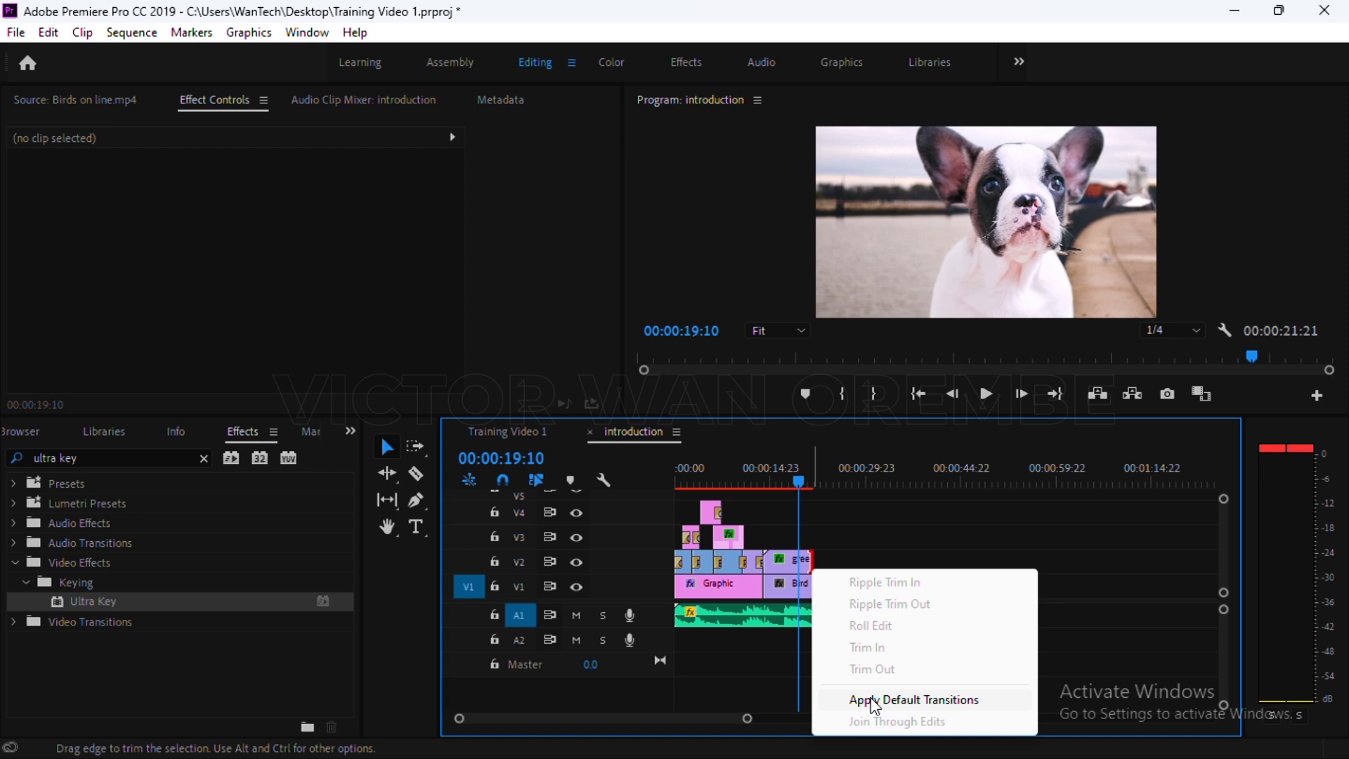
left_click(875, 701)
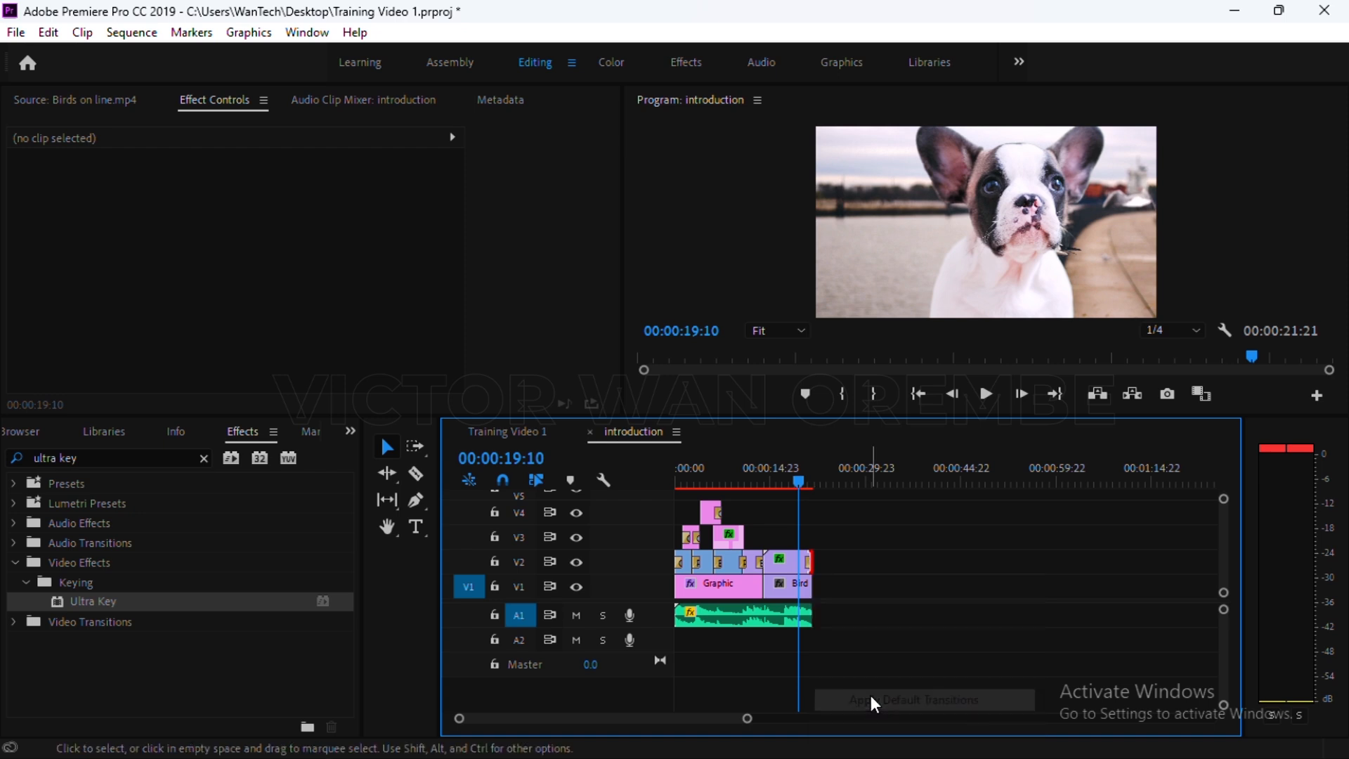
right_click(811, 596)
left_click(887, 561)
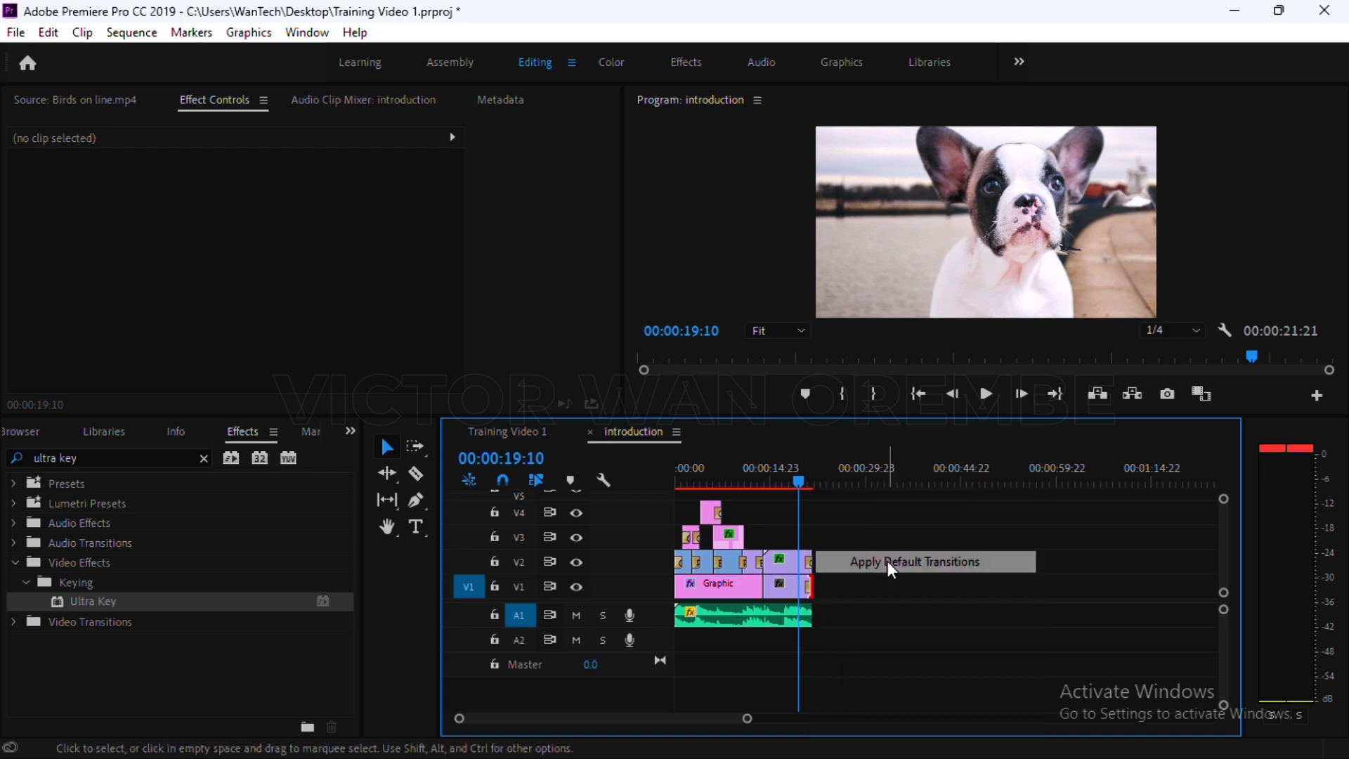
right_click(818, 618)
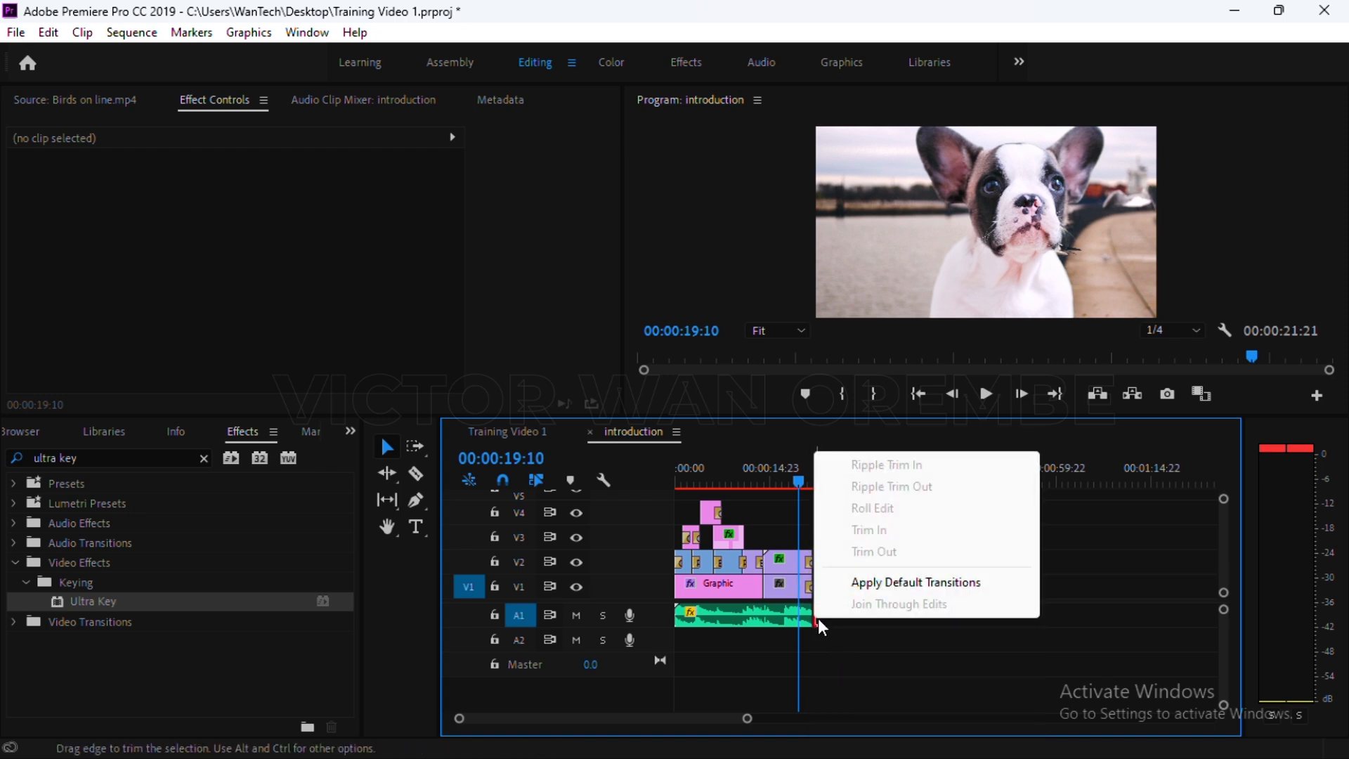
left_click(874, 585)
Play the sequence from 00:00:13:20 to review the ending, and move the playhead back to 00:00:06:20
left_click(764, 480)
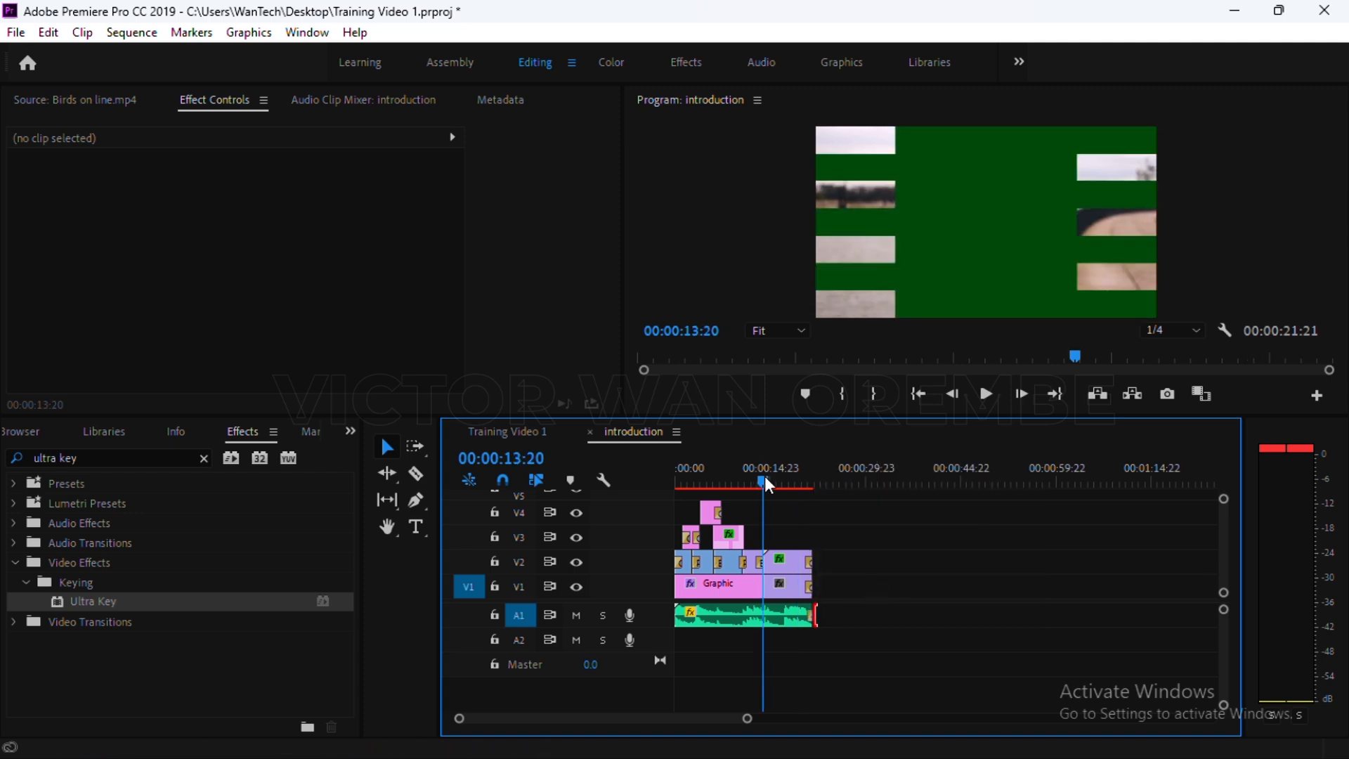
key("space")
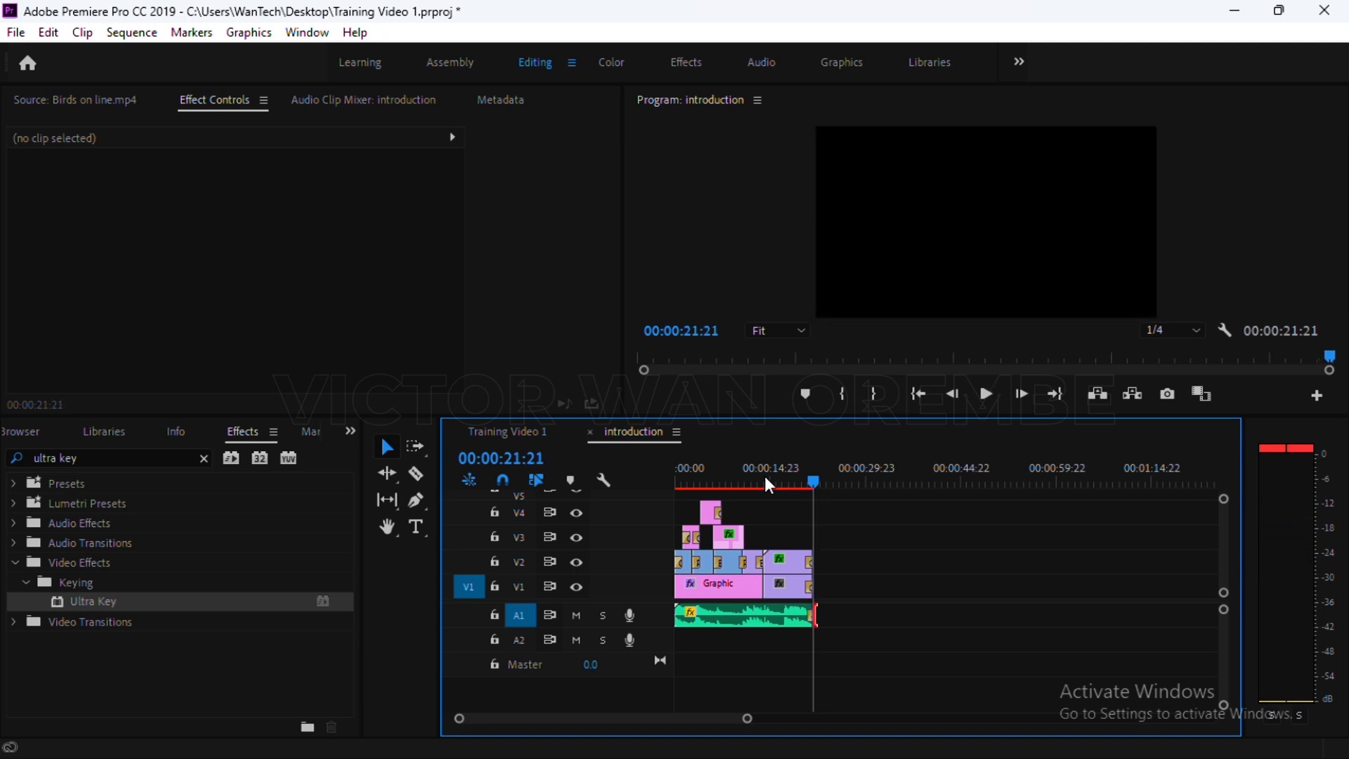
left_click_drag(766, 477, 720, 486)
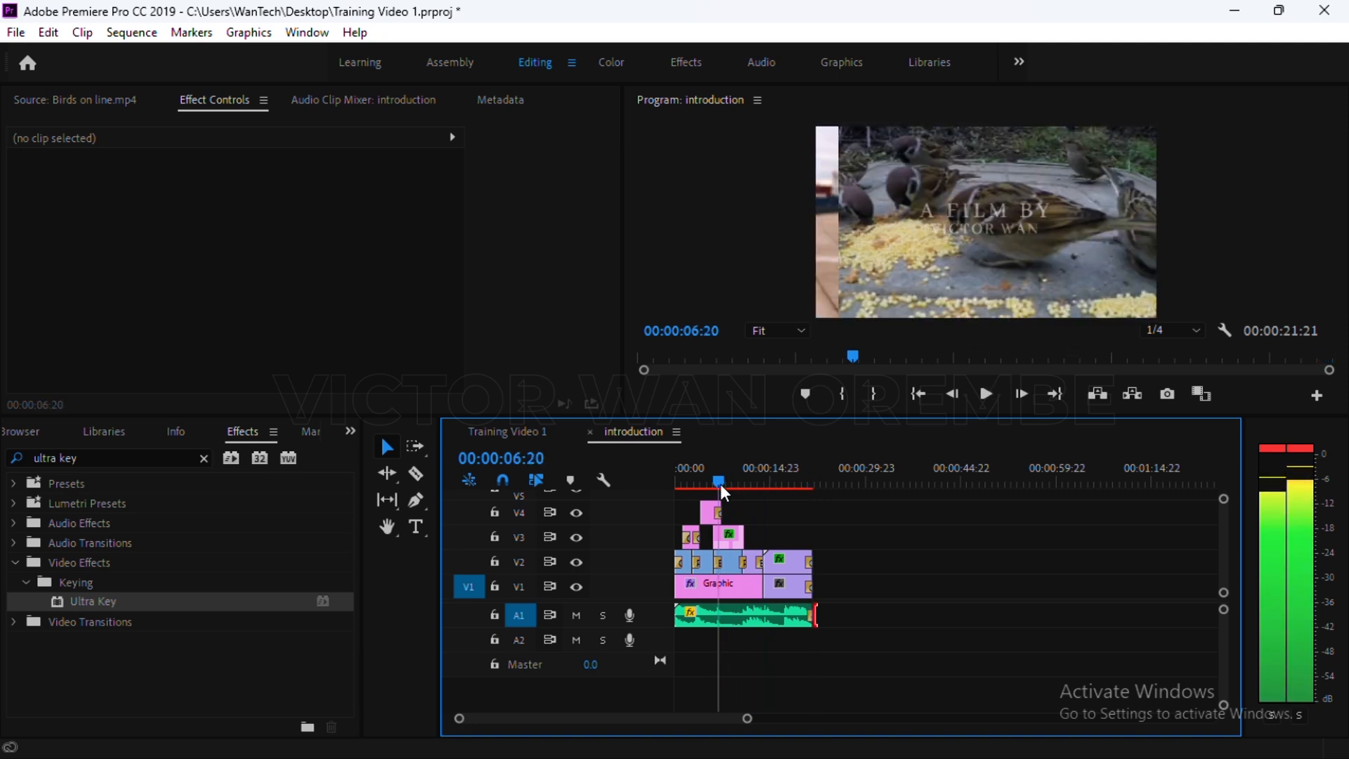